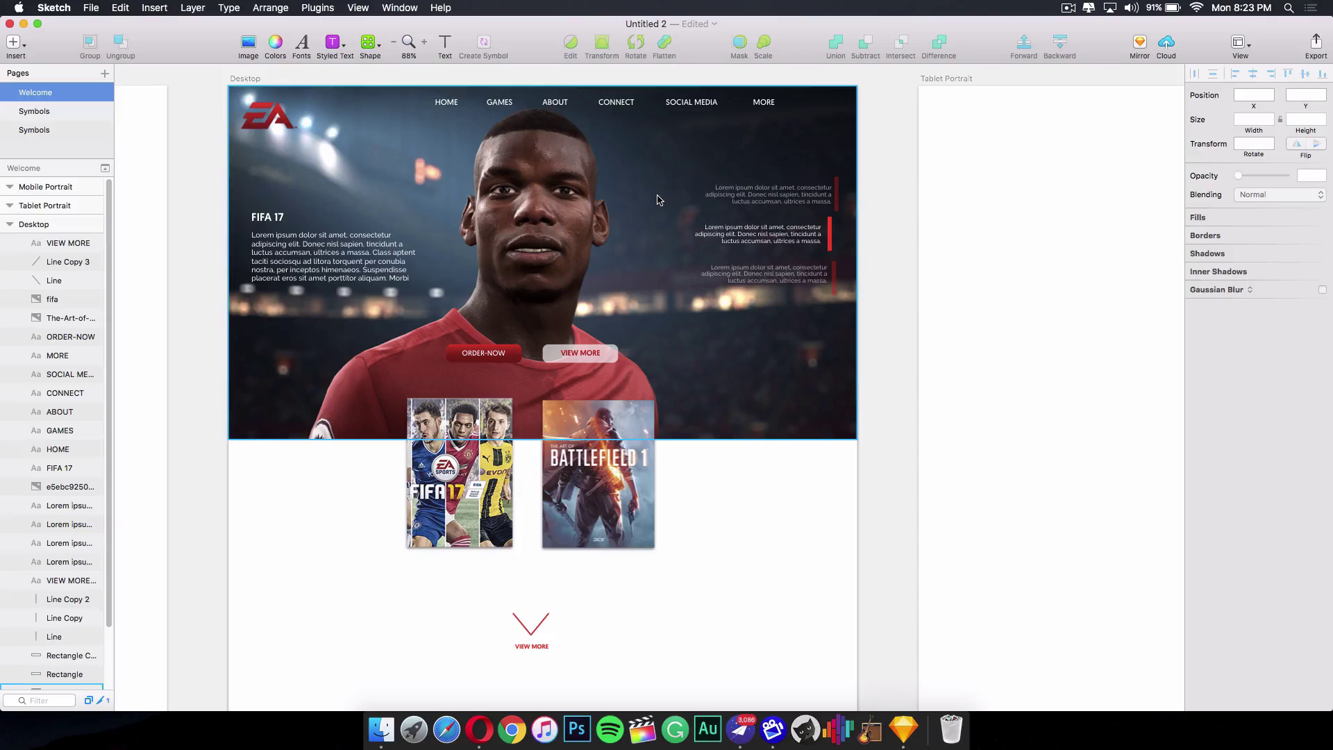
Browse the FIFA 17 cover and music-player reference designs, viewing them full size.
left_click(532, 457)
scroll(532, 457, "down", 2)
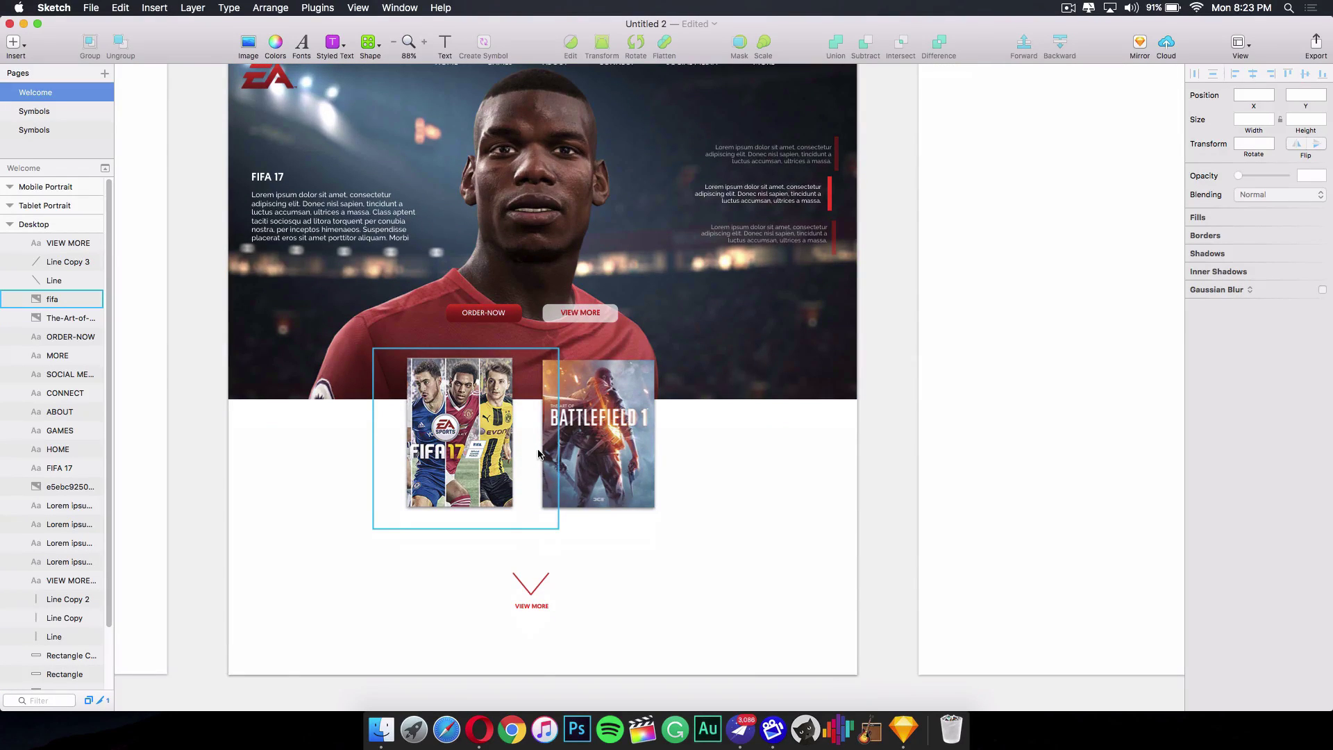
scroll(539, 449, "up", 2)
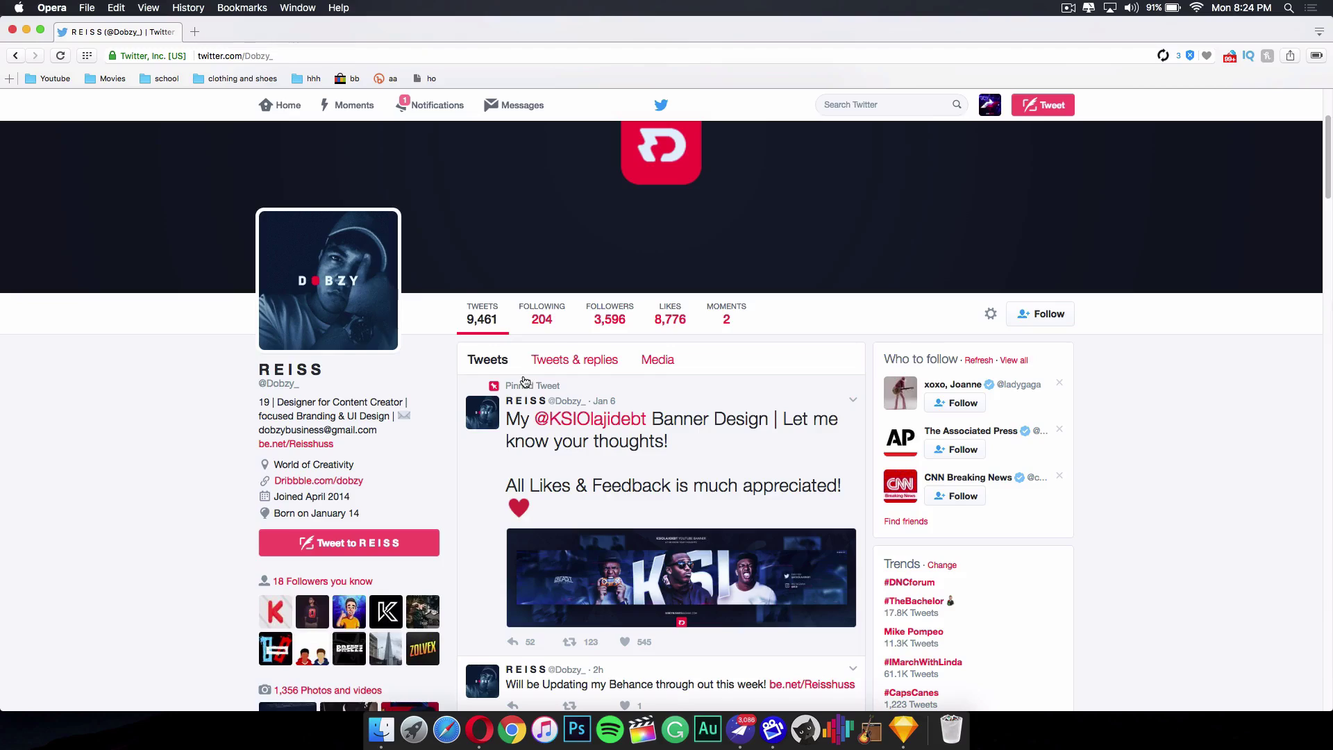
scroll(525, 381, "down", 10)
scroll(525, 381, "down", 10)
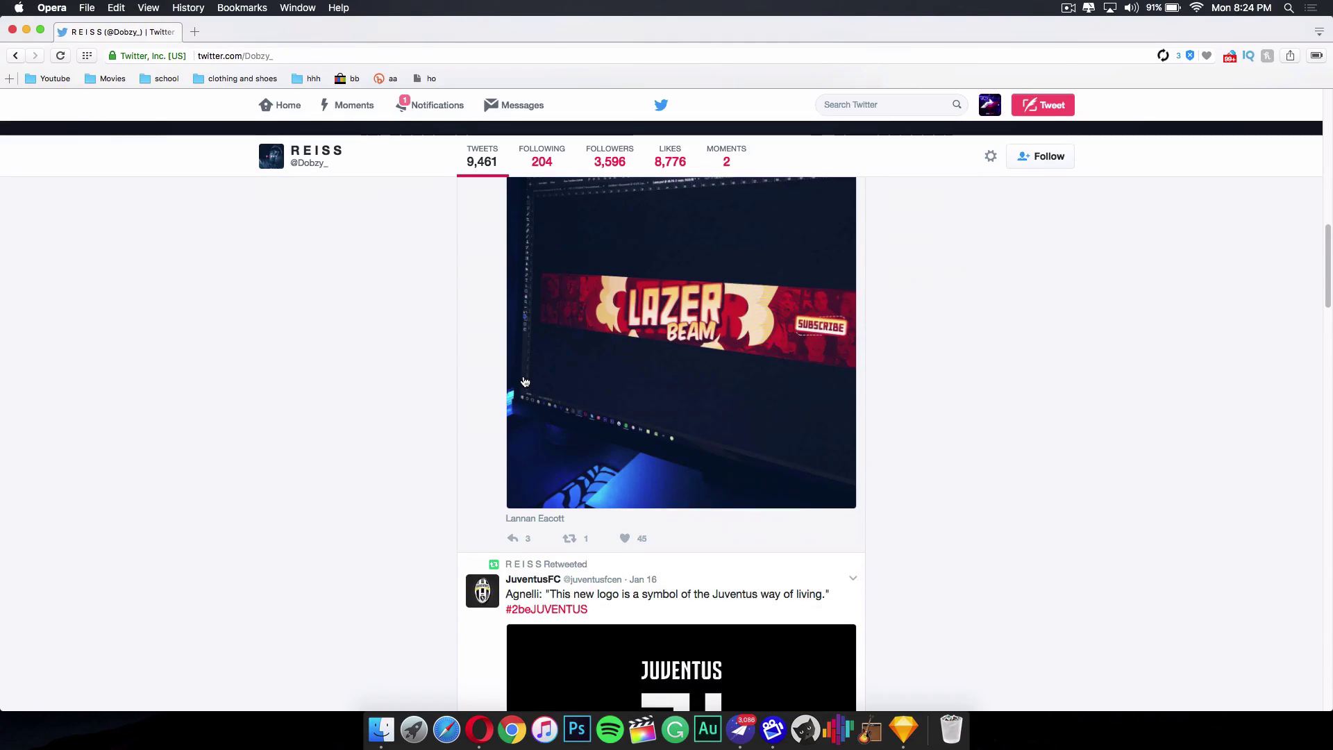
scroll(524, 381, "down", 15)
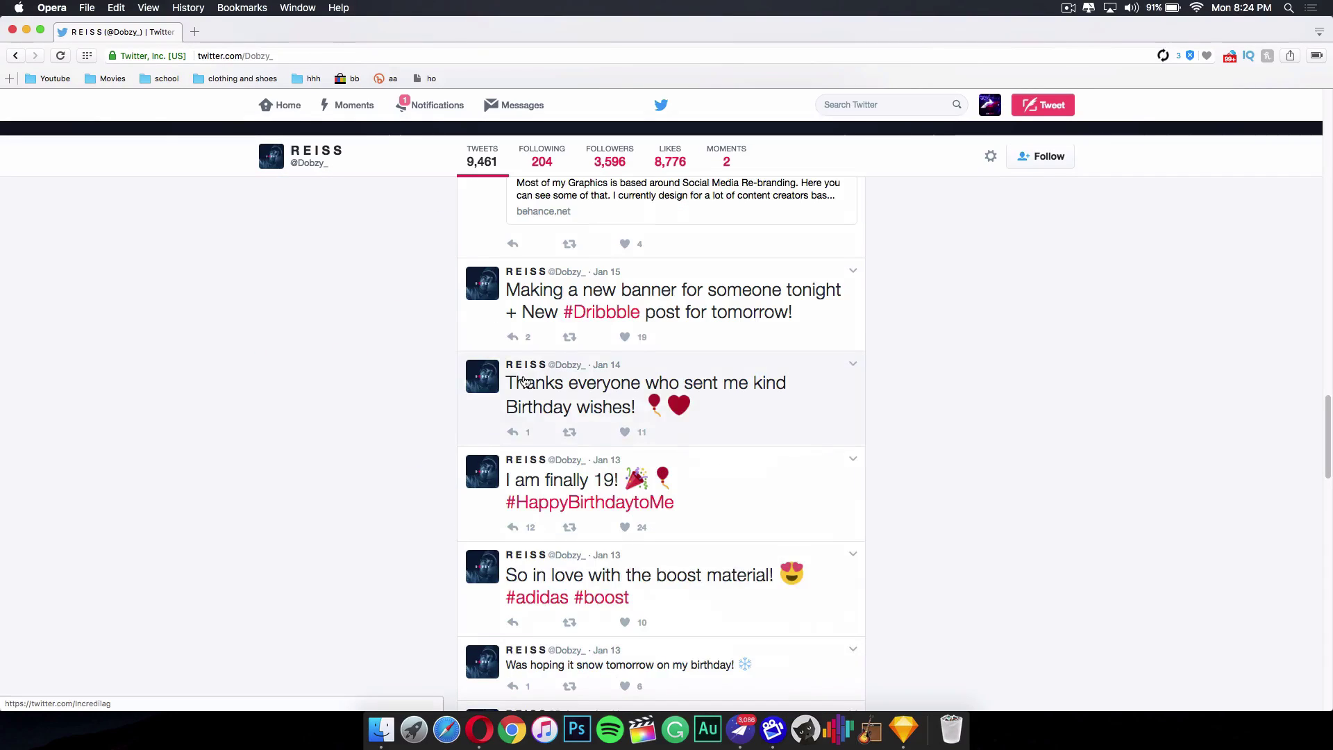
scroll(525, 381, "down", 15)
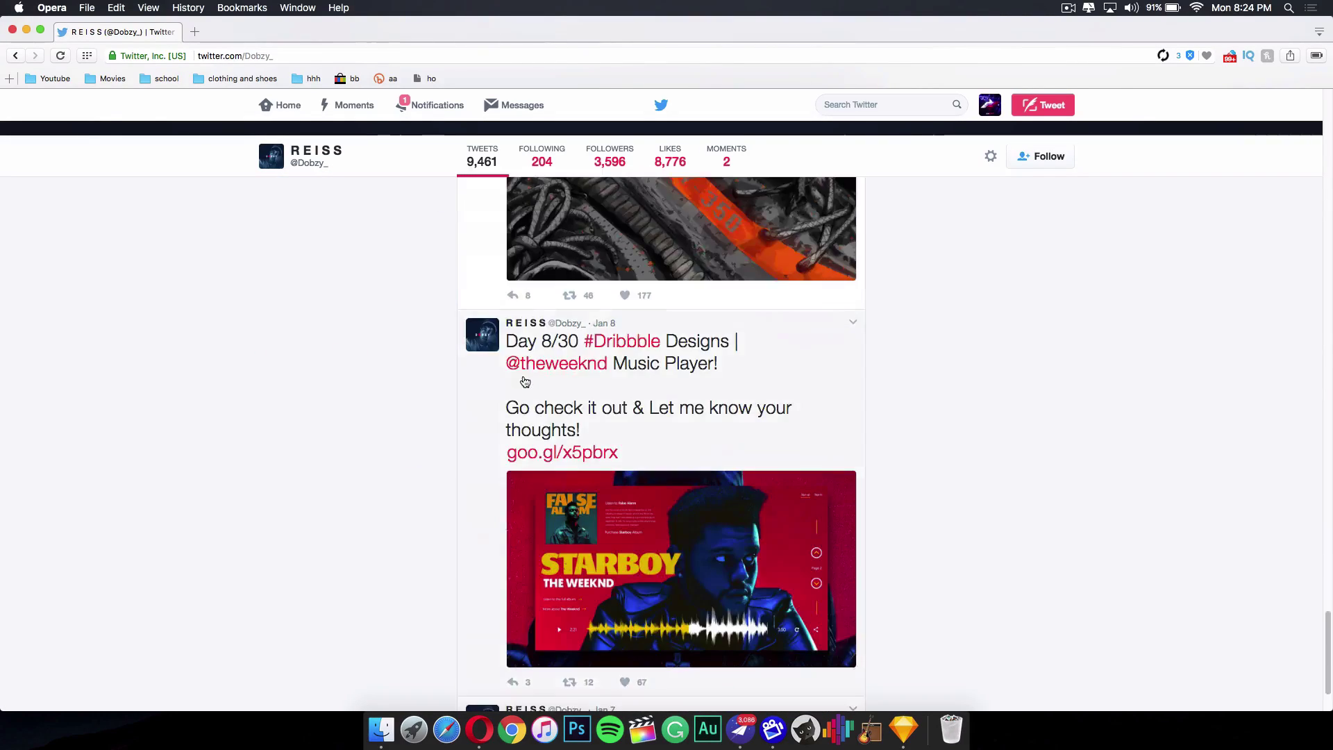
left_click(518, 410)
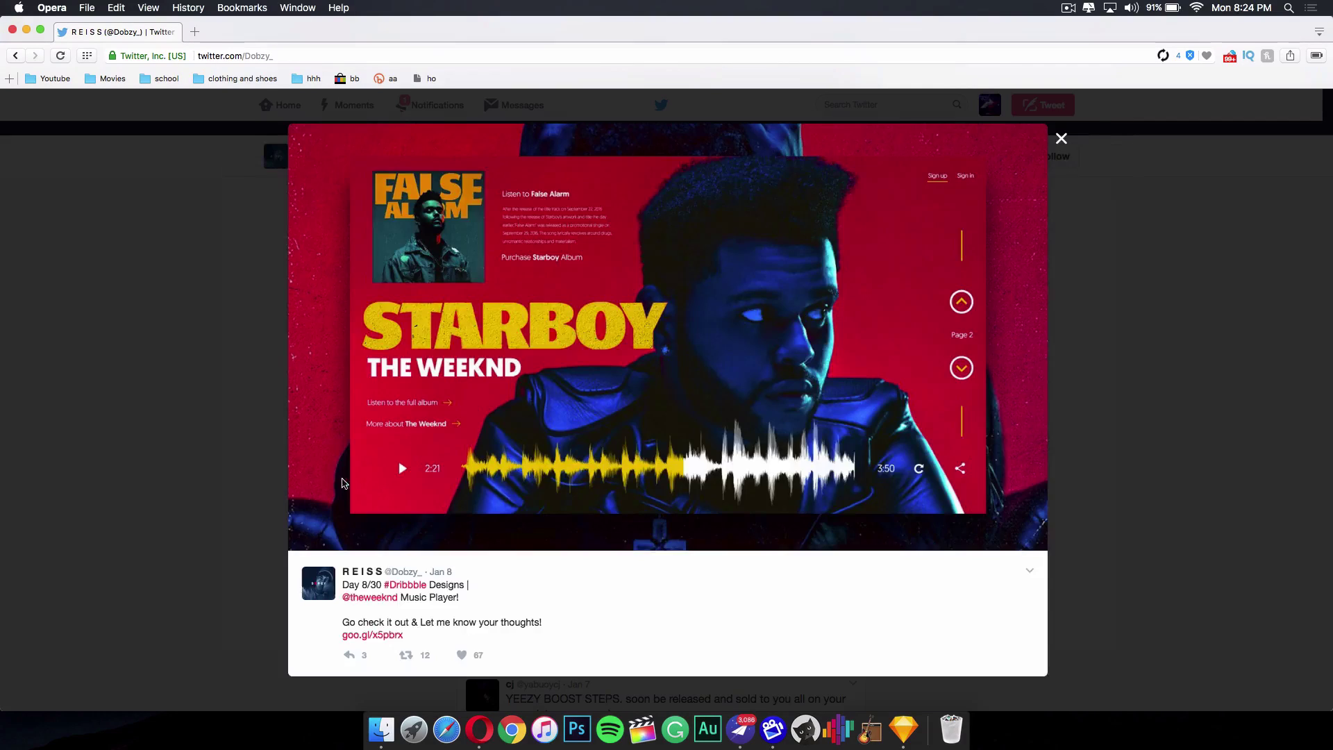
left_click(202, 472)
scroll(823, 430, "down", 20)
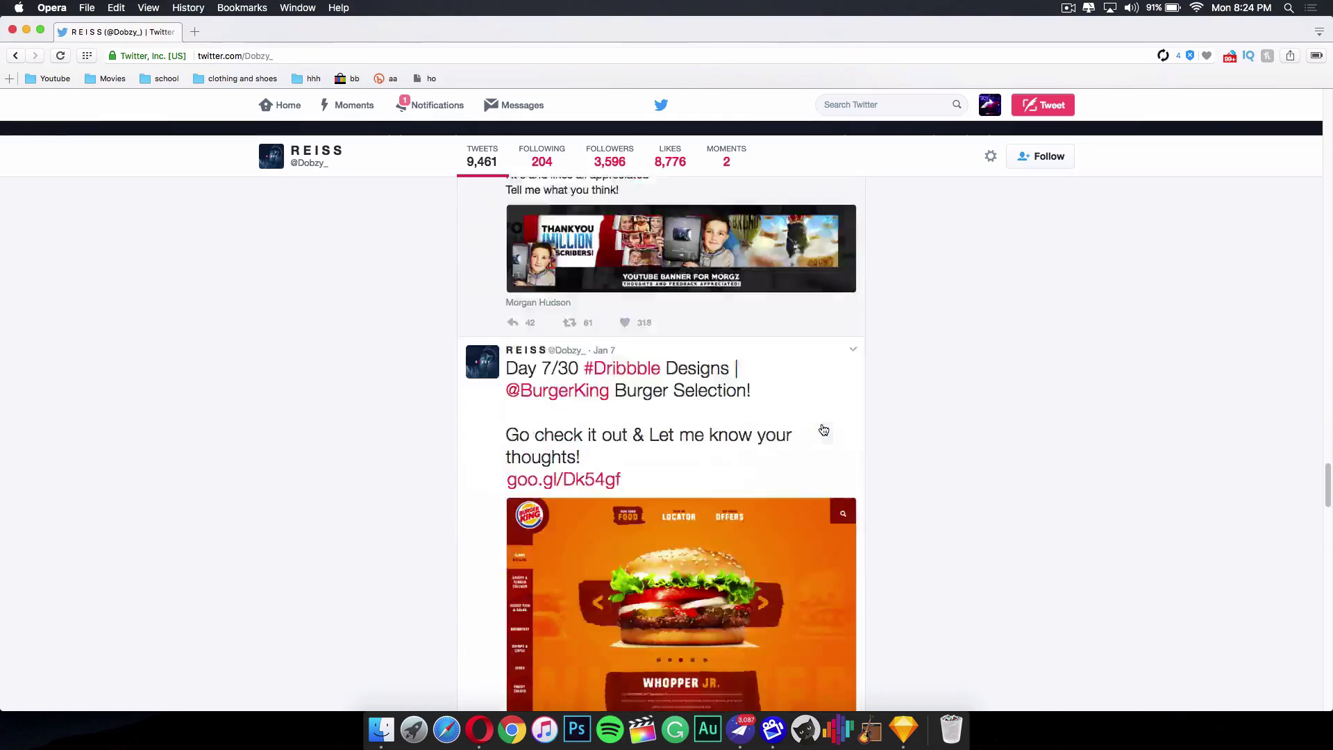
scroll(740, 416, "up", 8)
View the Burger King and Gareth Bale reference designs enlarged.
left_click(625, 465)
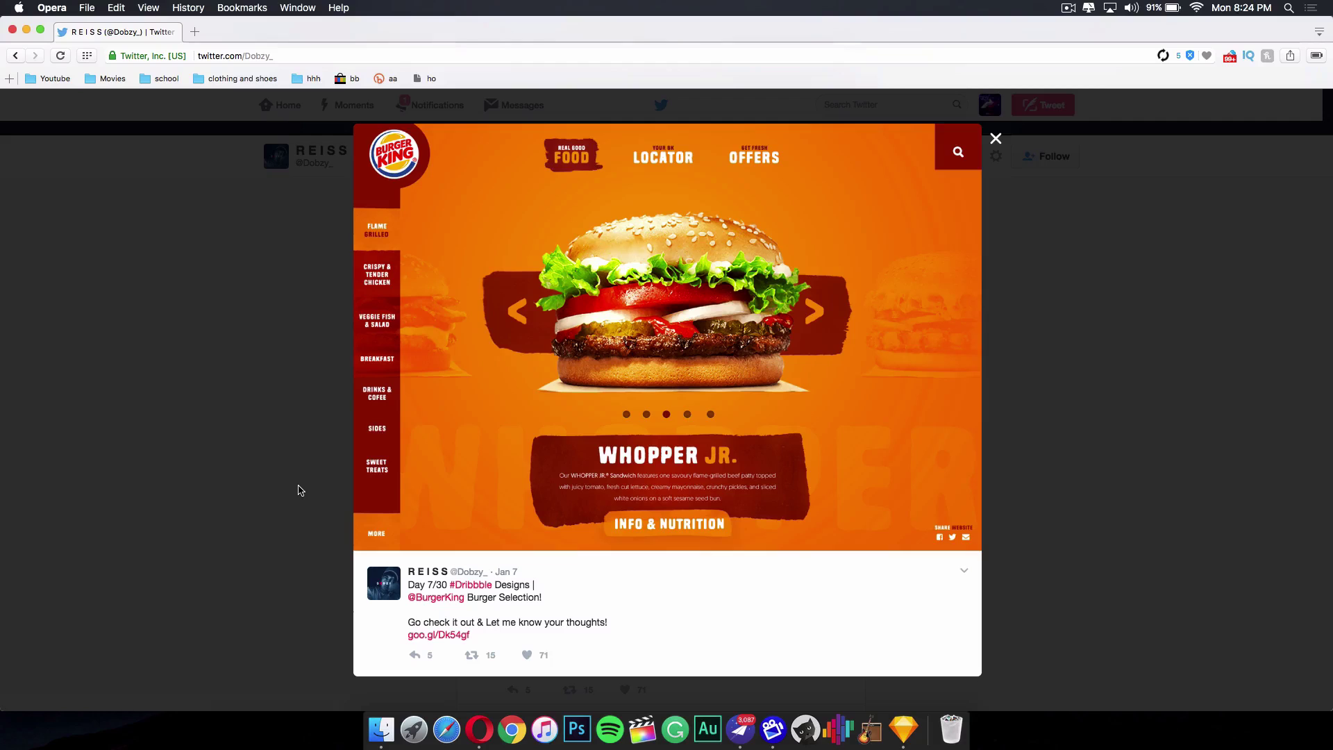
left_click(284, 486)
scroll(434, 481, "down", 15)
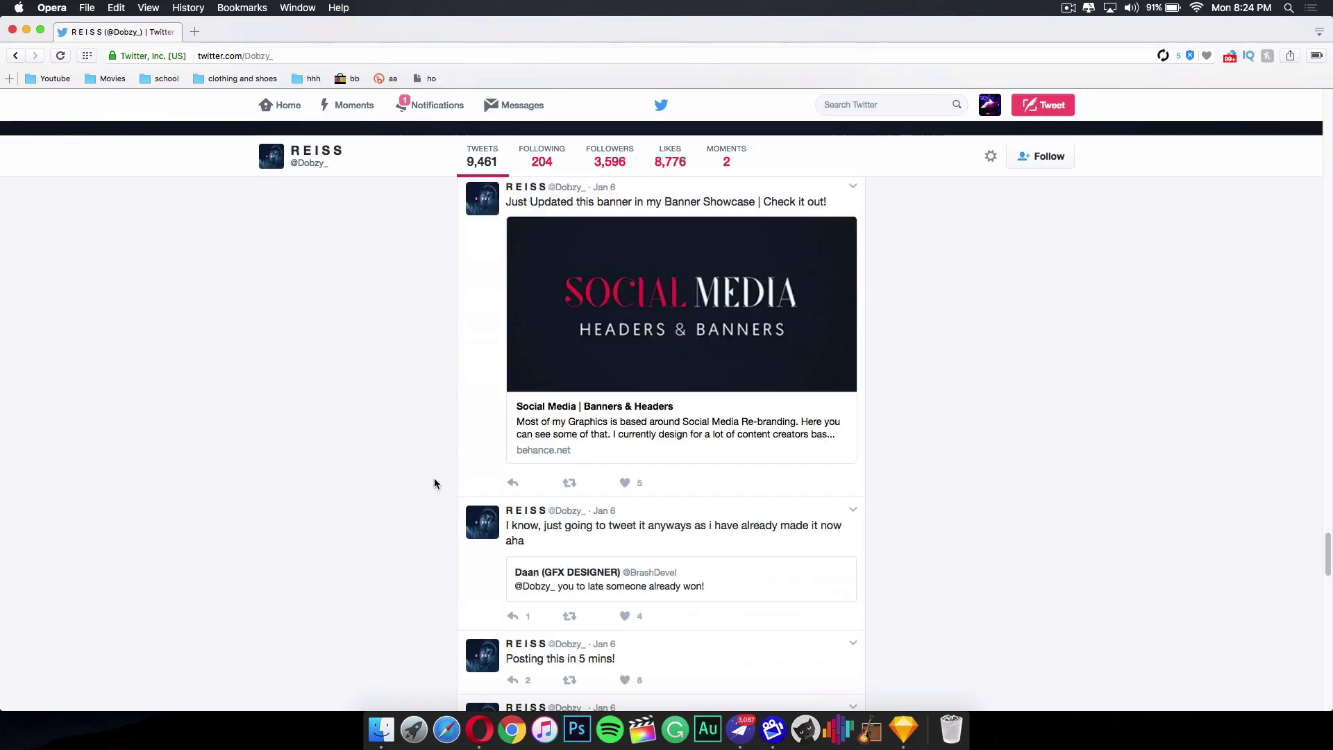
scroll(435, 483, "down", 6)
scroll(625, 439, "up", 7)
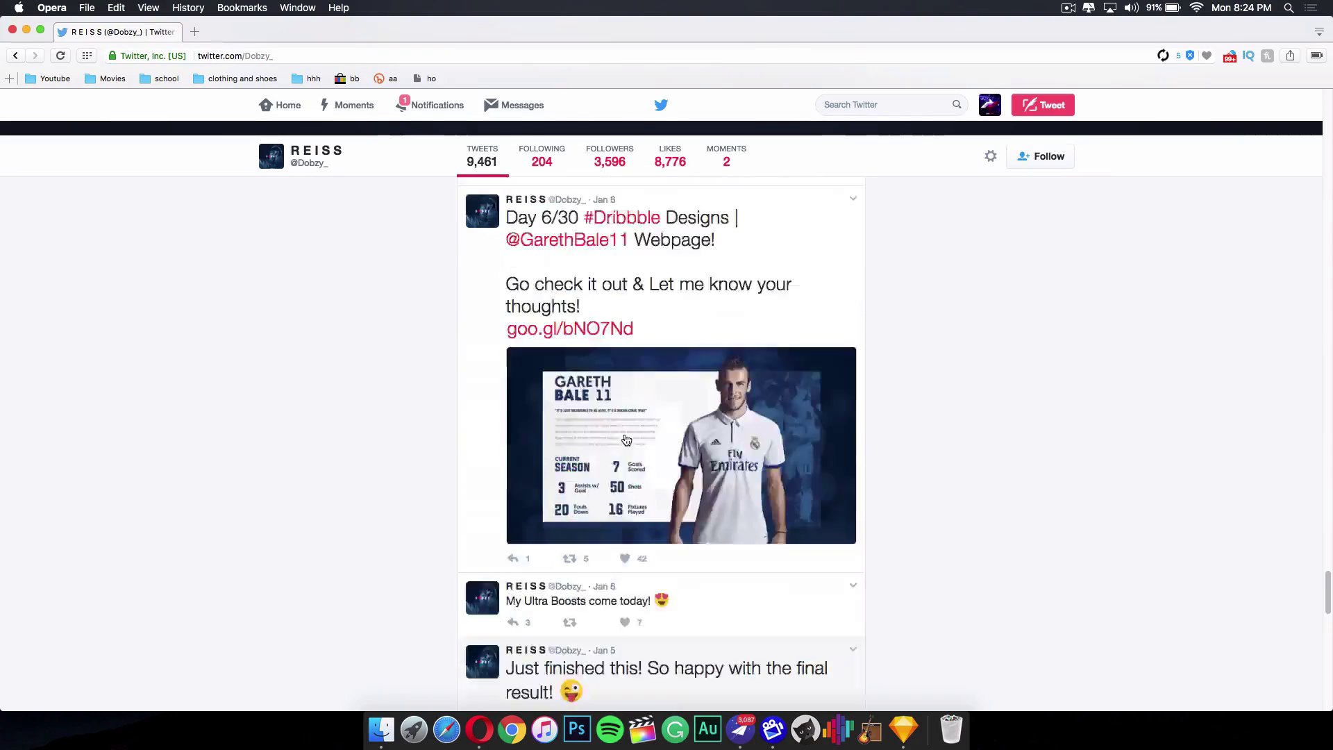
left_click(621, 515)
left_click(319, 530)
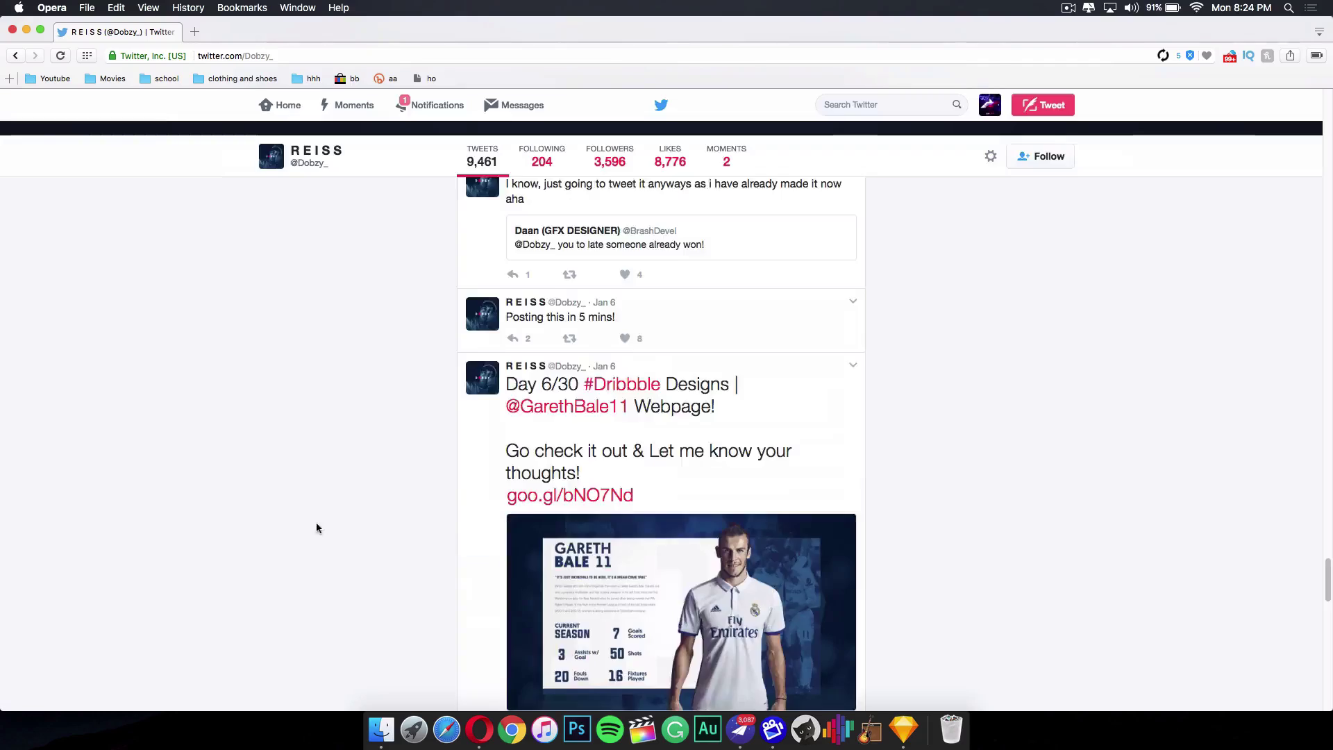
scroll(535, 519, "down", 8)
scroll(535, 519, "down", 3)
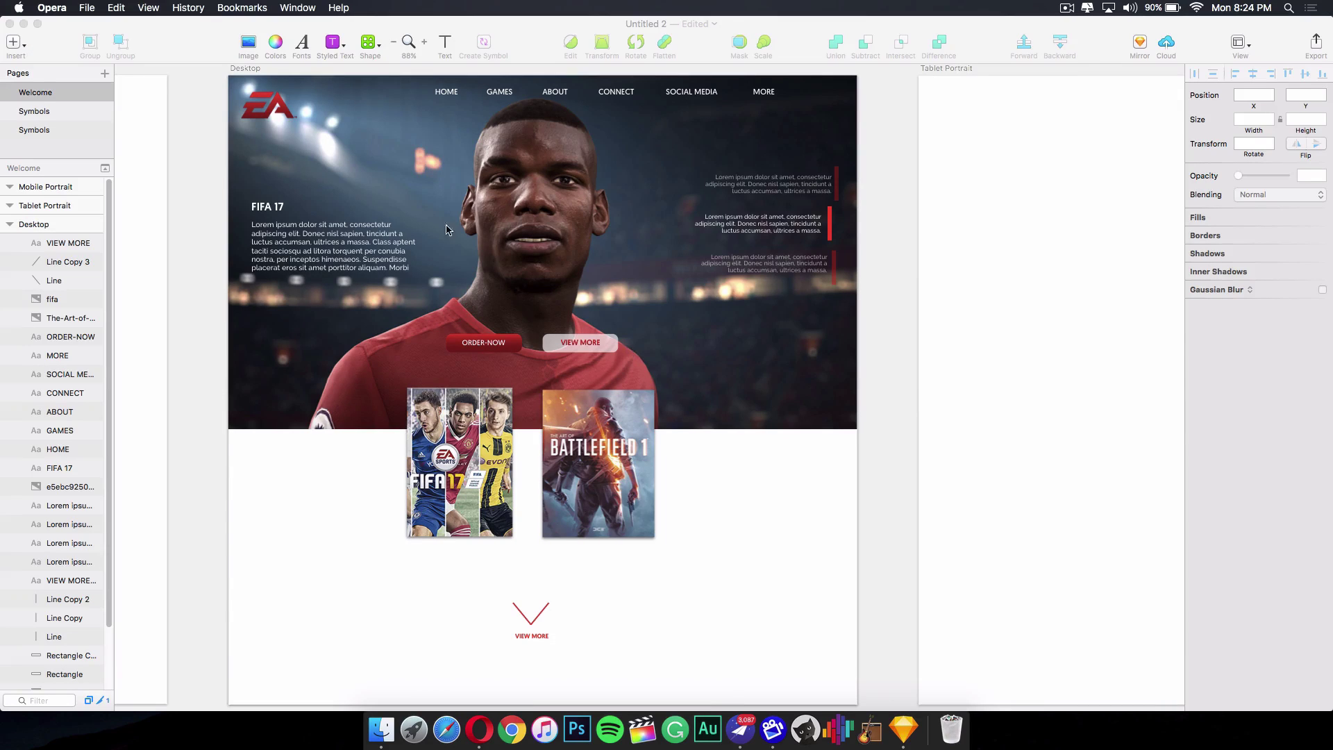
Return to Sketch, create a new blank document, then close it.
left_click(203, 202)
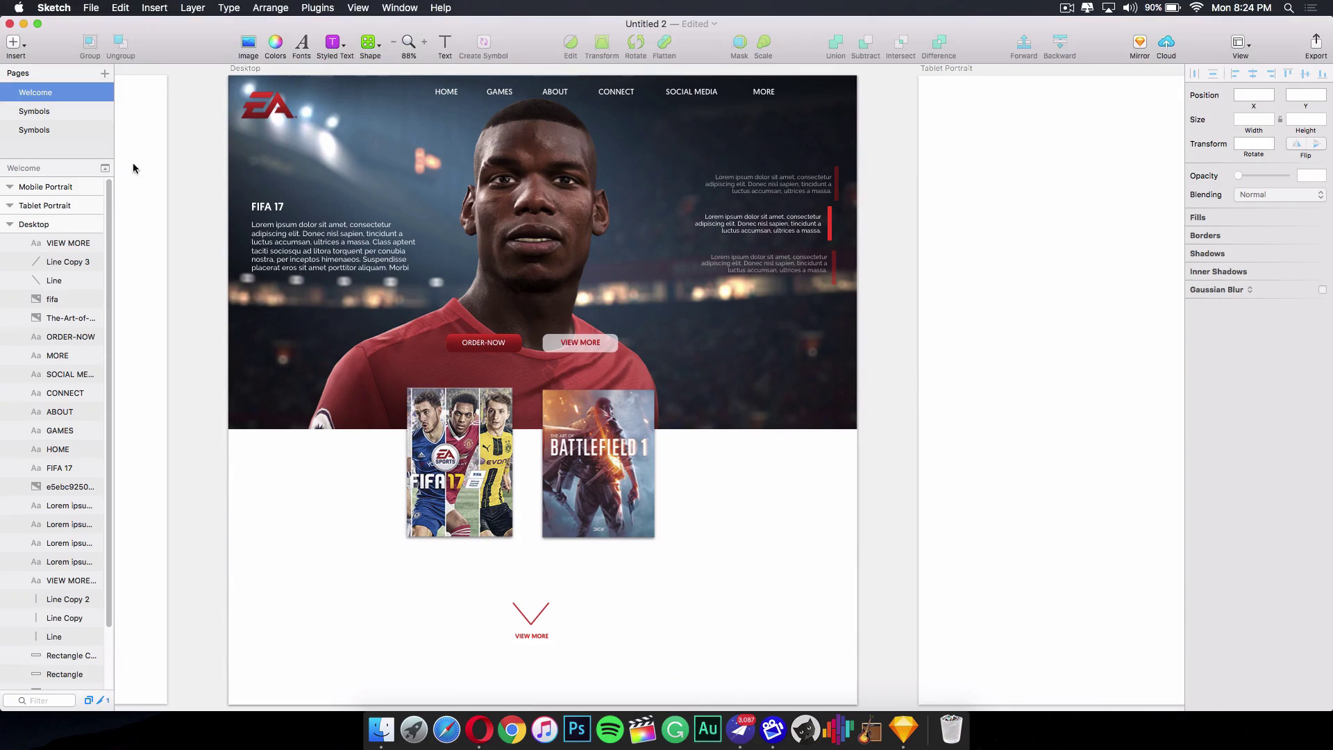
left_click(91, 9)
left_click(101, 24)
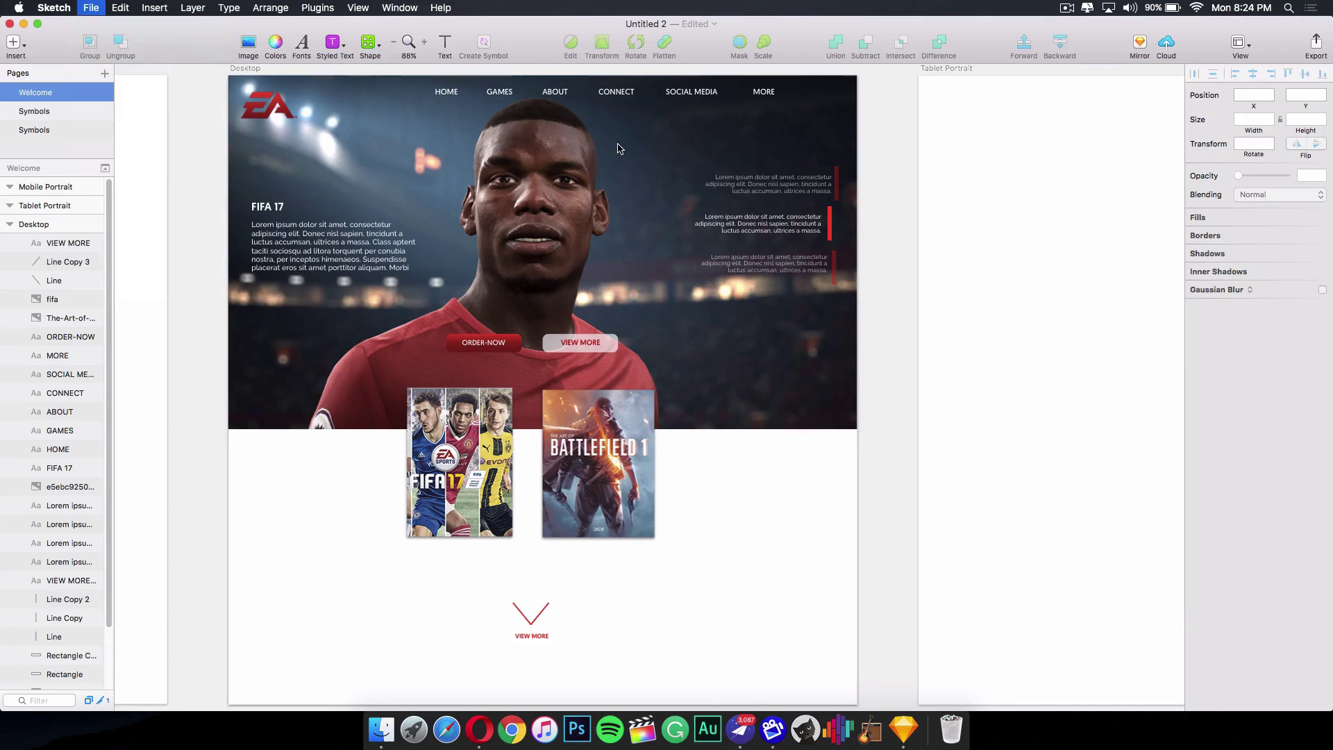
left_click(9, 23)
Create a new document from the Web Design template via File > New From Template.
left_click(91, 7)
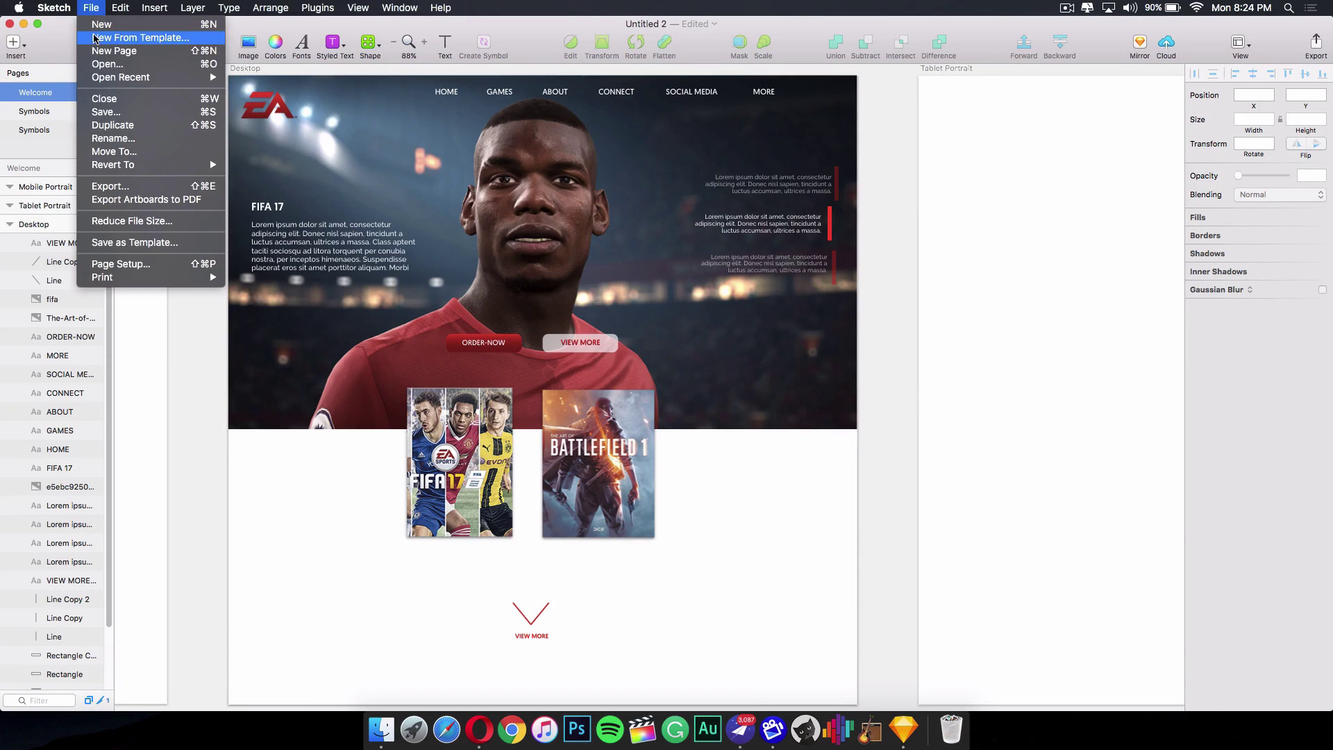
left_click(111, 38)
left_click(673, 270)
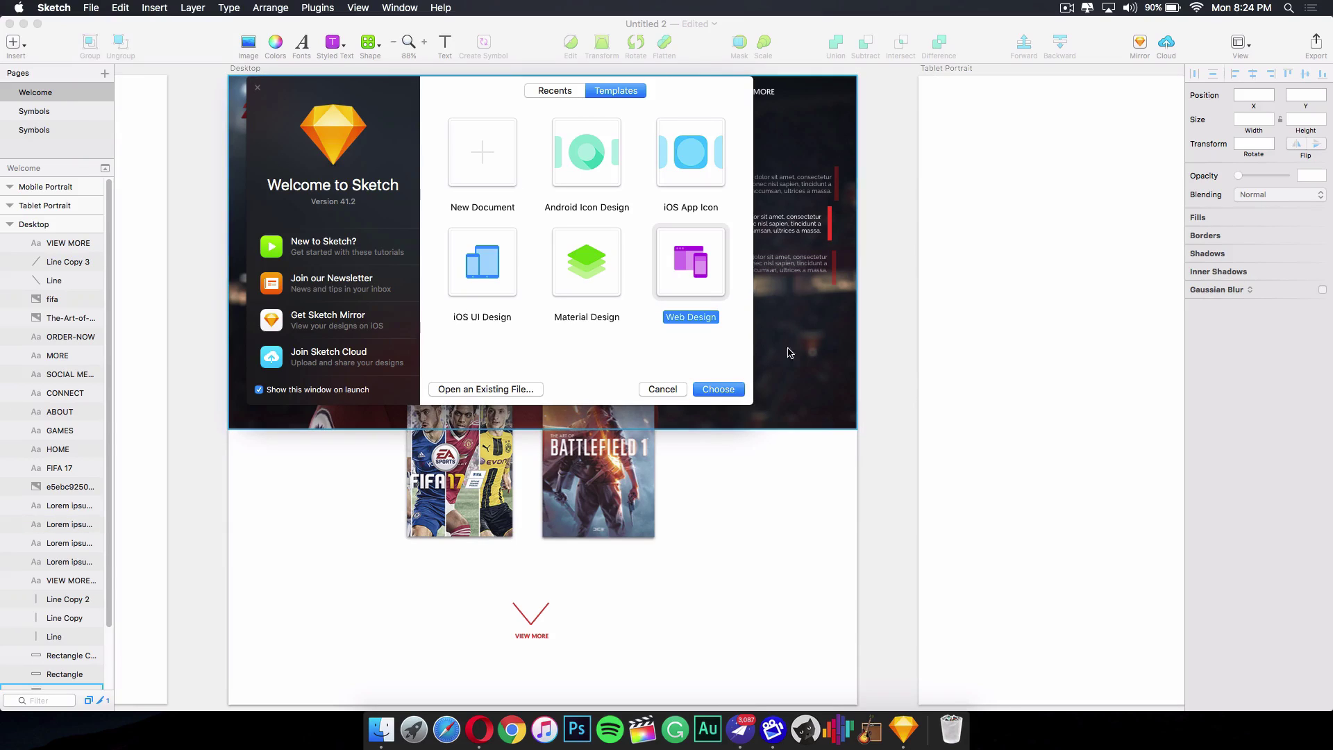
left_click(722, 390)
Select the Desktop artboard and bring it into view on the canvas.
left_click(479, 367)
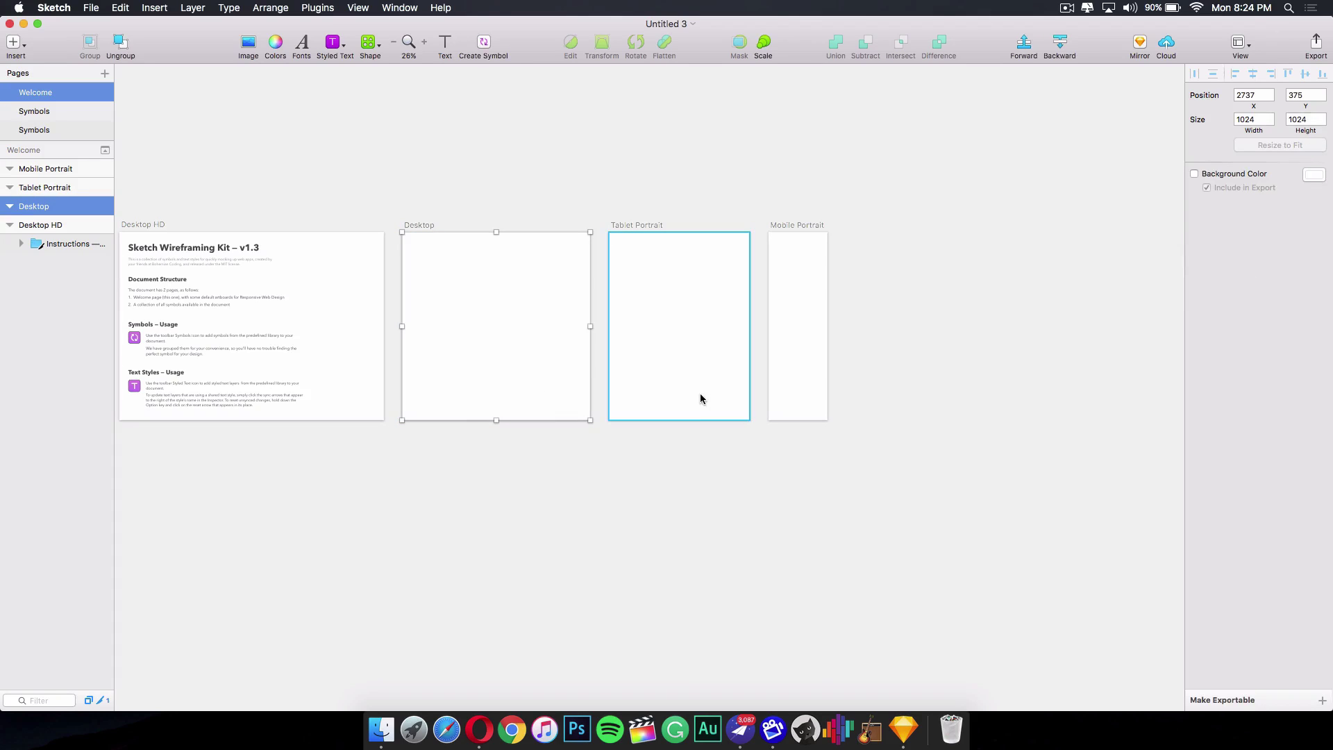
scroll(701, 394, "up", 5)
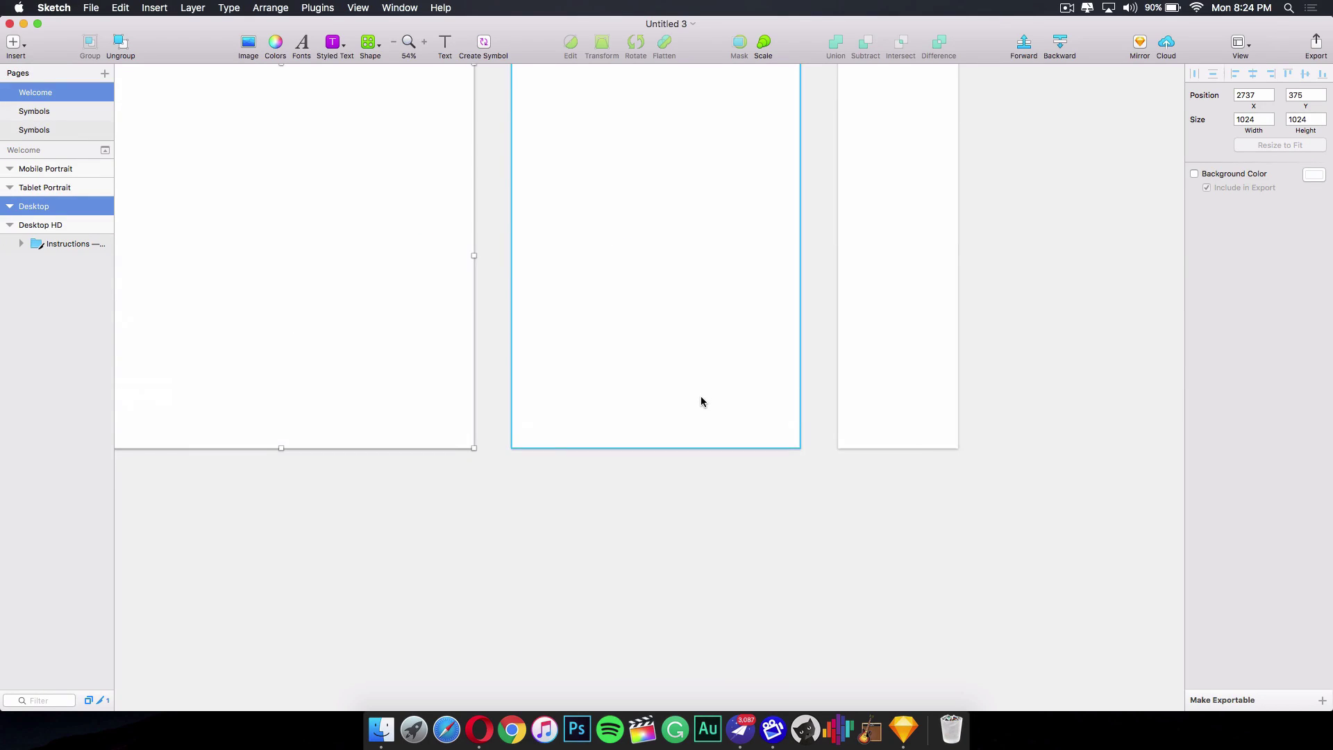
scroll(701, 397, "up", 4)
scroll(701, 397, "left", 4)
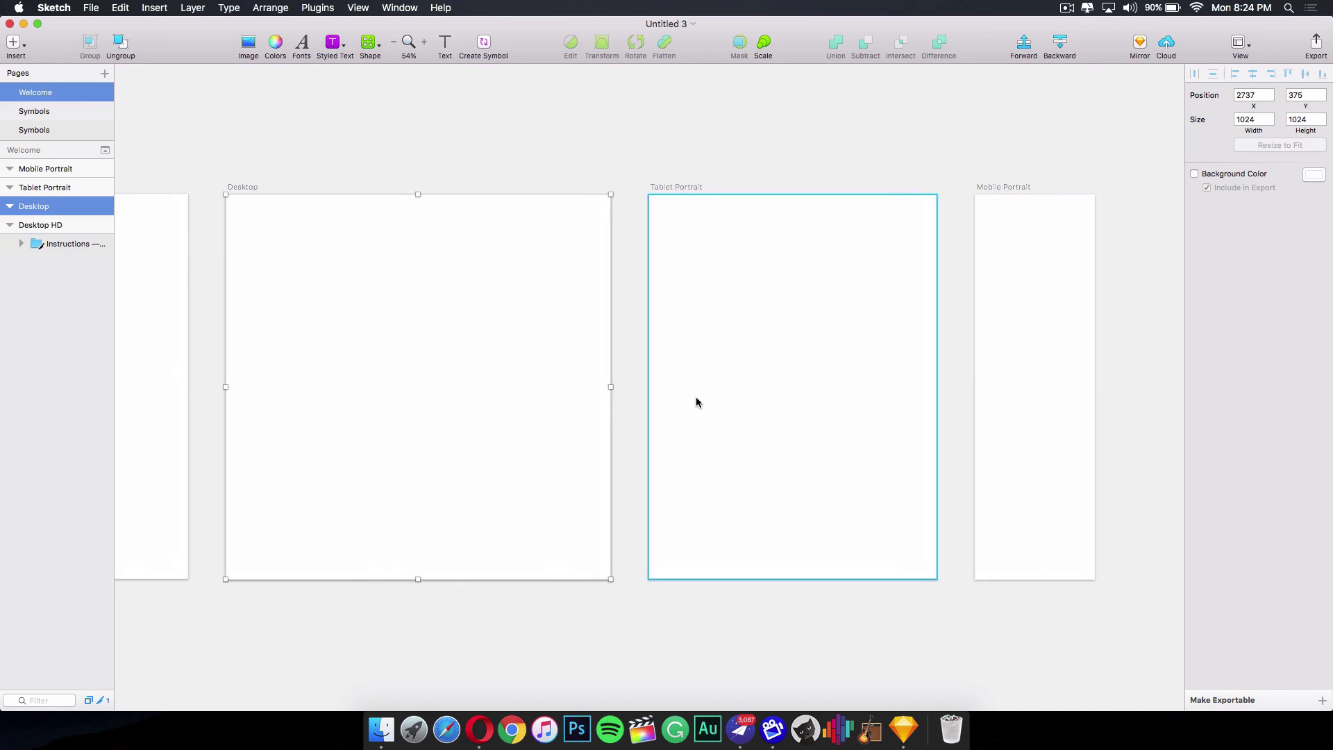
scroll(697, 400, "left", 2)
scroll(700, 399, "up", 2)
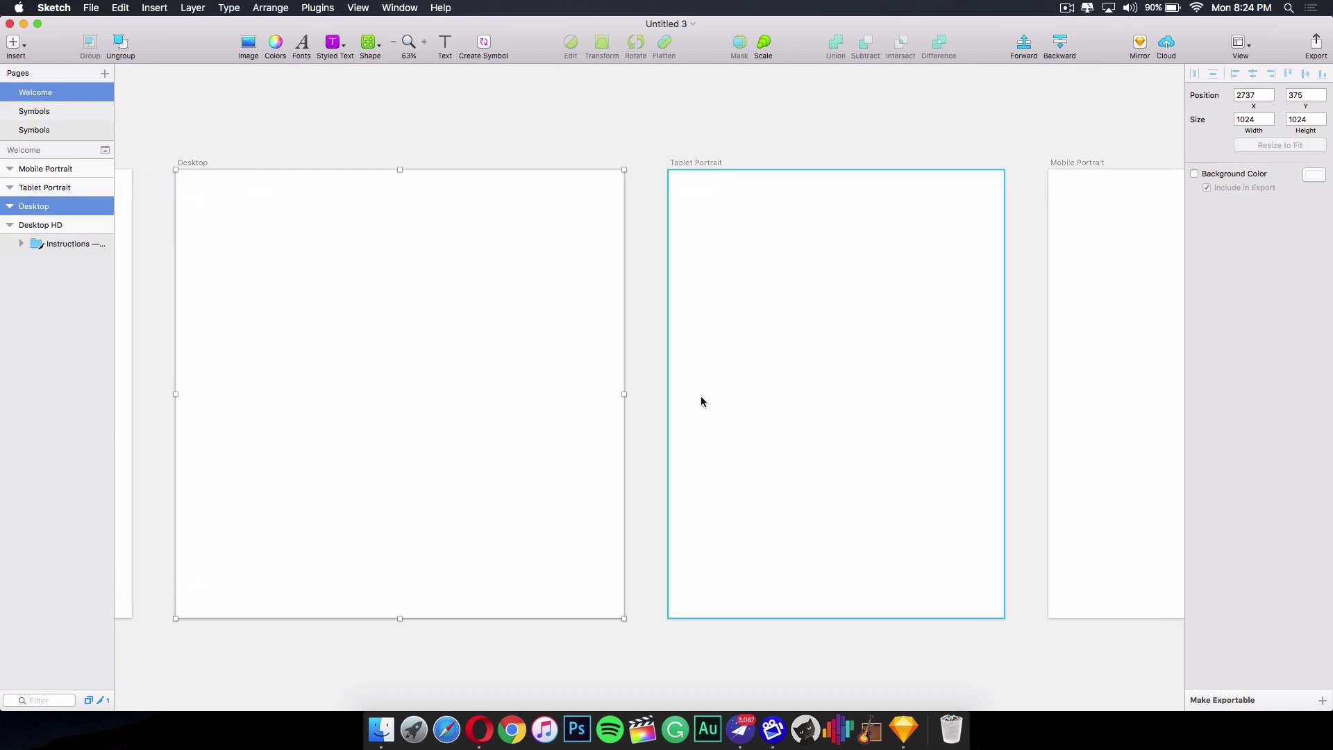
scroll(701, 399, "left", 2)
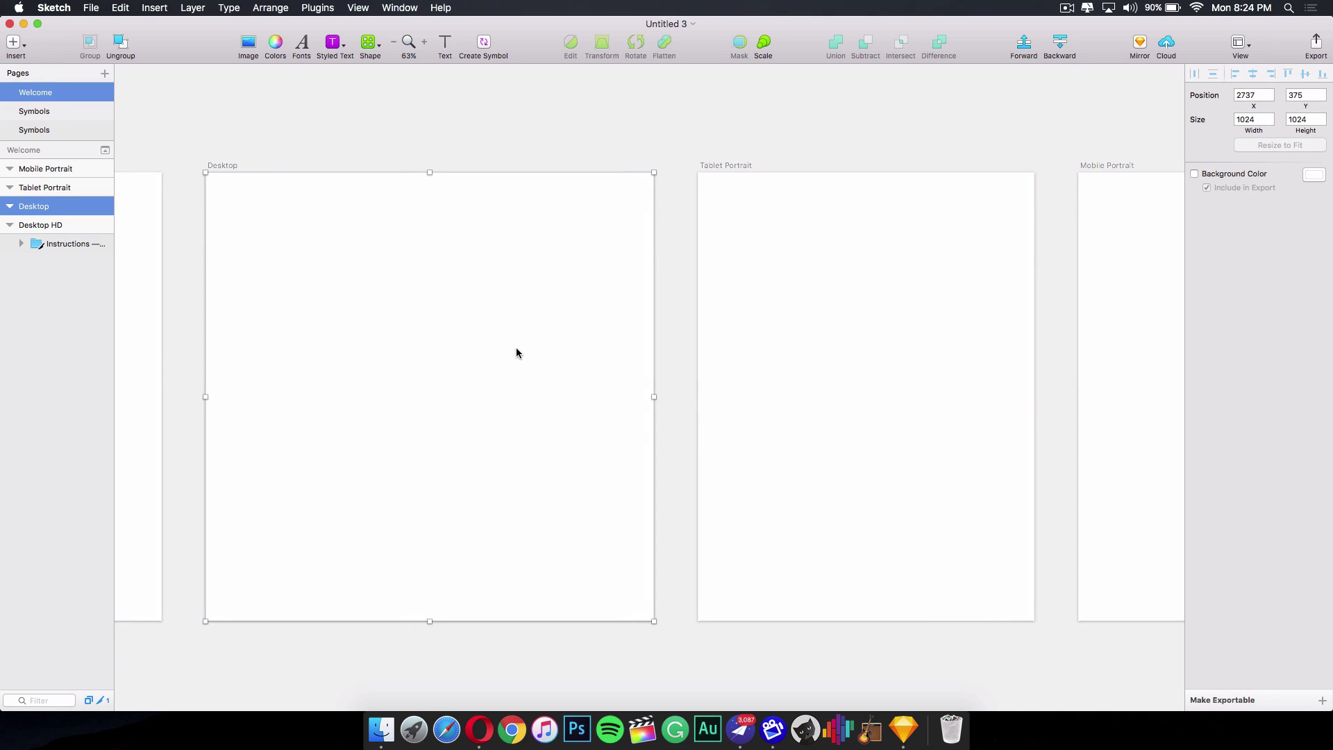
Drag mu-starheads-pogba-lg.jpg from the tutorial folder onto the Desktop artboard at 0,0.
left_click(382, 726)
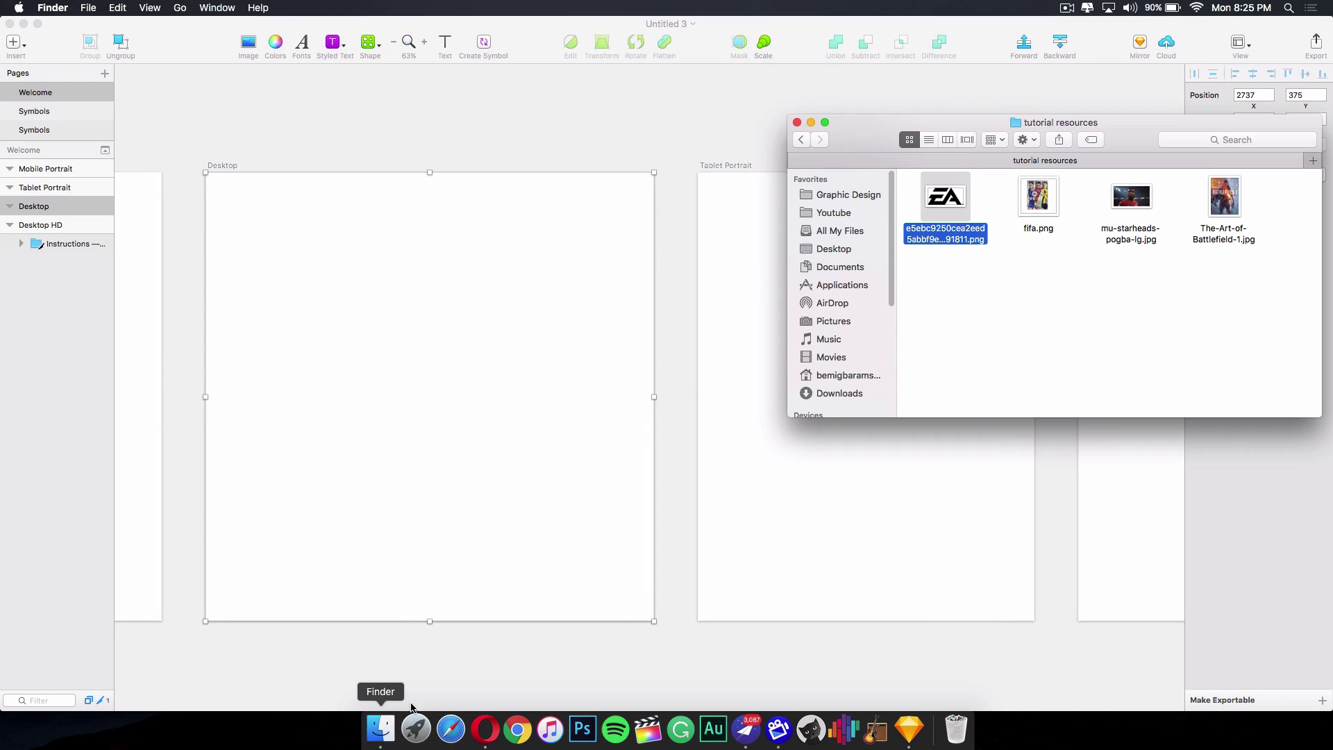
left_click_drag(876, 118, 185, 445)
left_click_drag(451, 525, 444, 285)
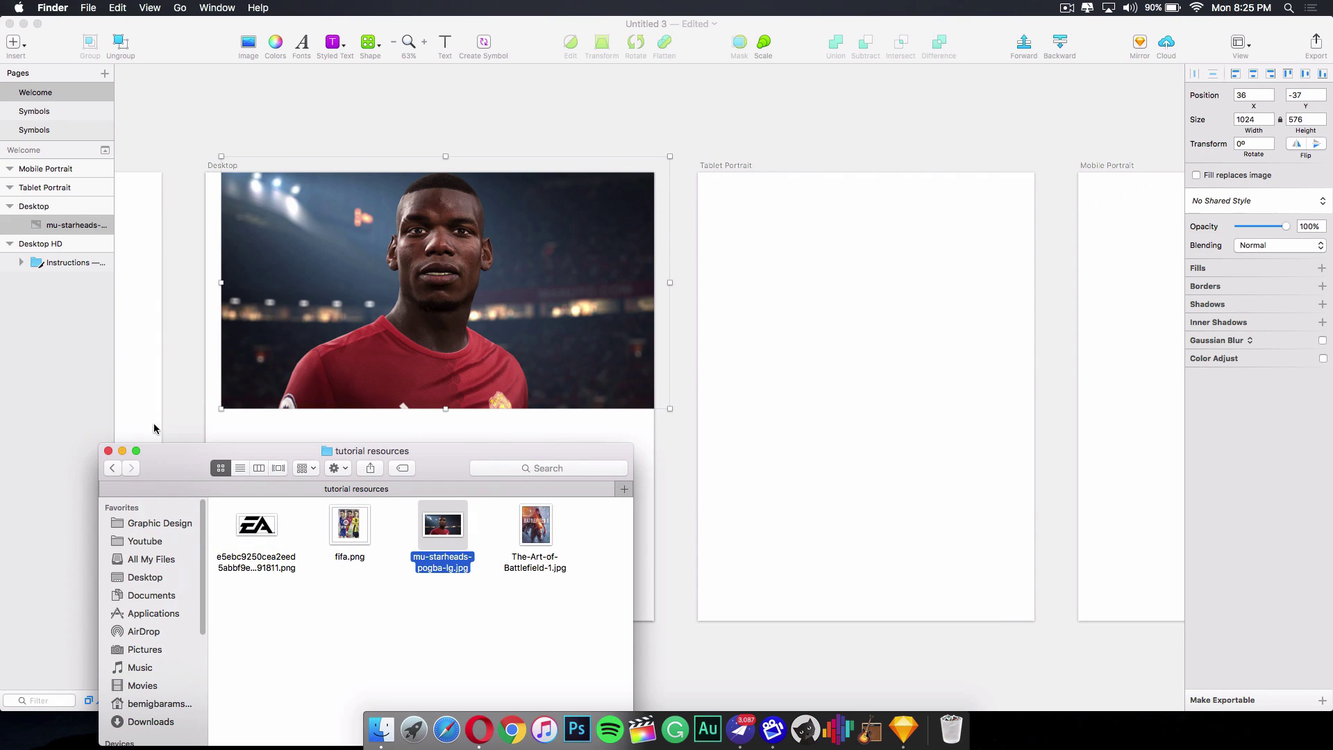
left_click(109, 451)
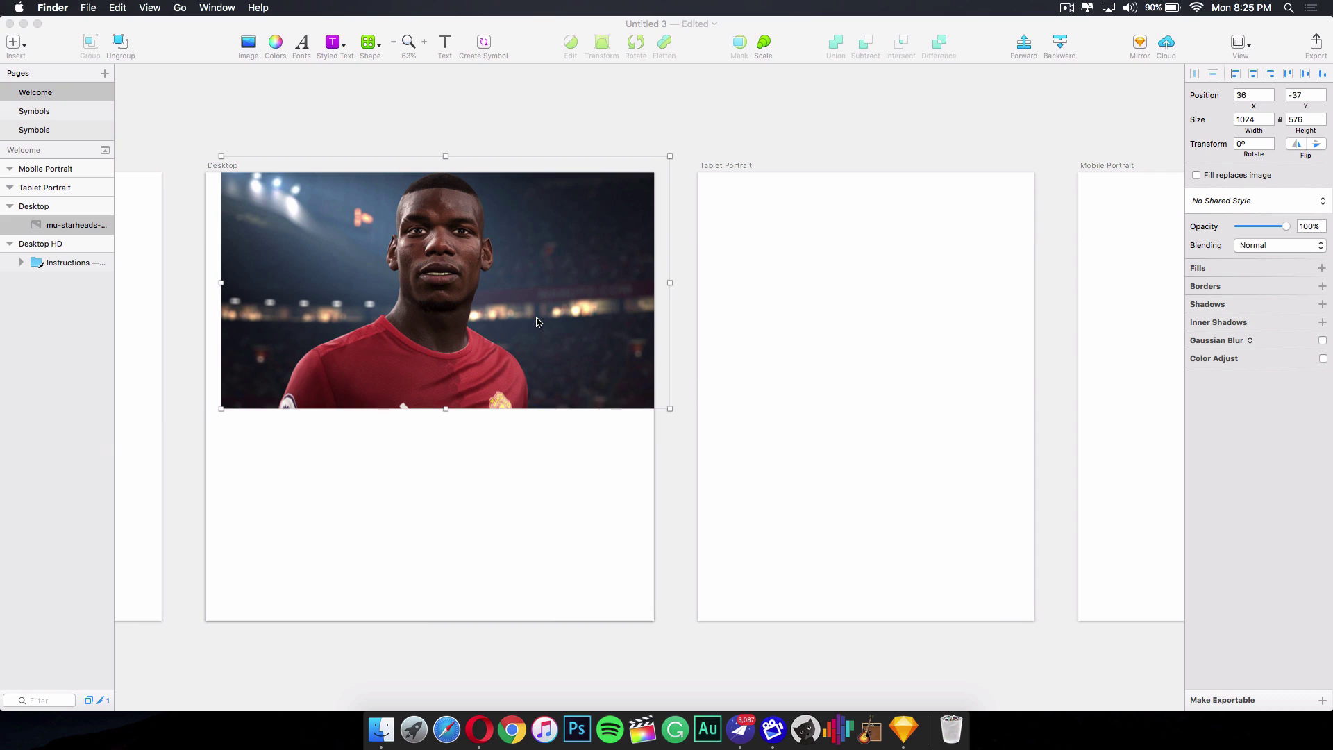
mouse_move(537, 322)
left_mouse_down()
mouse_move(518, 323)
mouse_move(523, 338)
mouse_move(511, 294)
left_mouse_up()
left_click(521, 138)
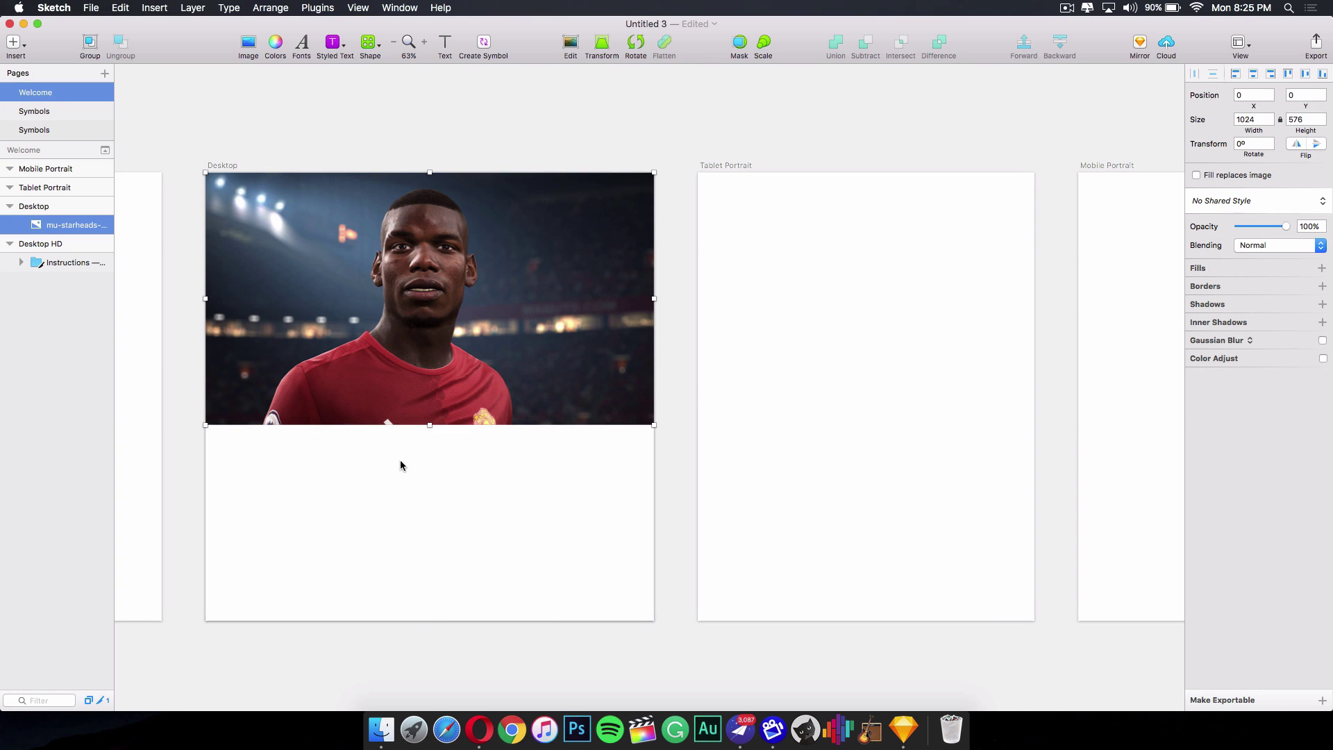
Import the EA logo from the tutorial resources folder and size it 94×45 at 20,22.
left_click(389, 462)
left_click(427, 410)
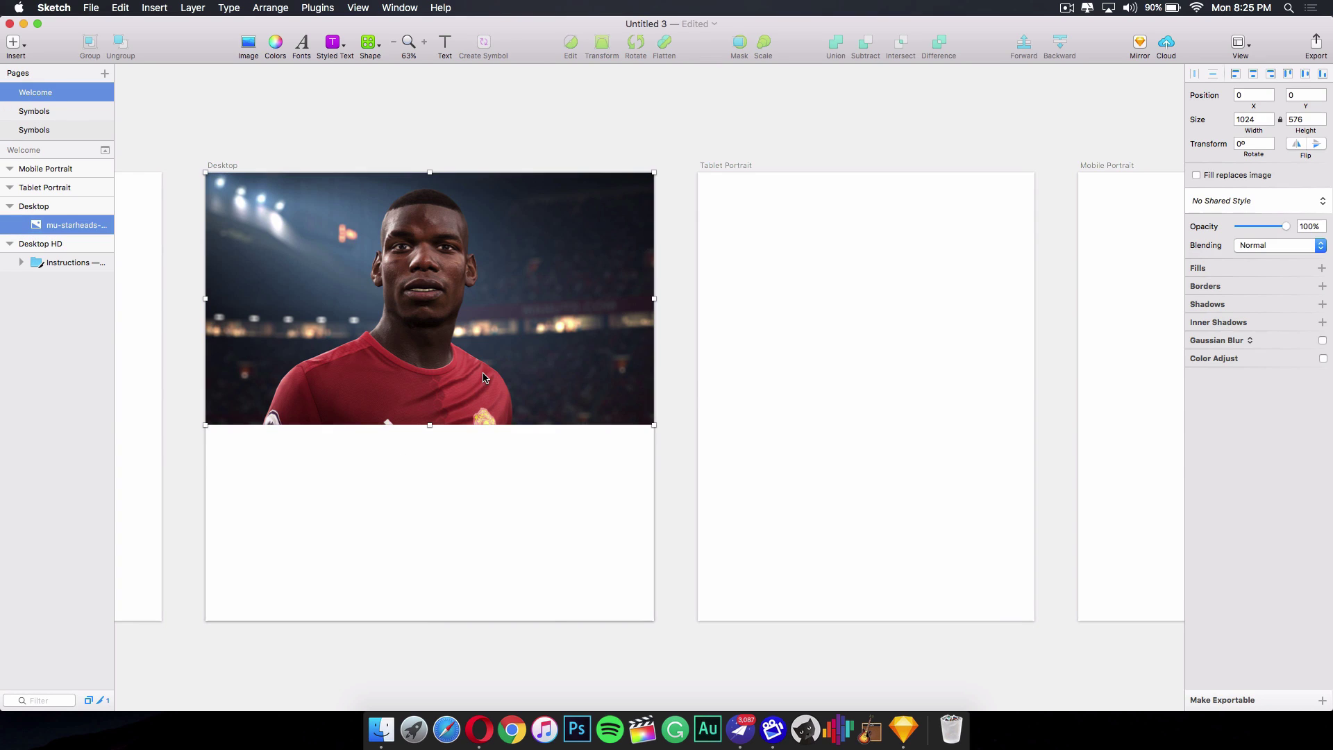
left_click(380, 729)
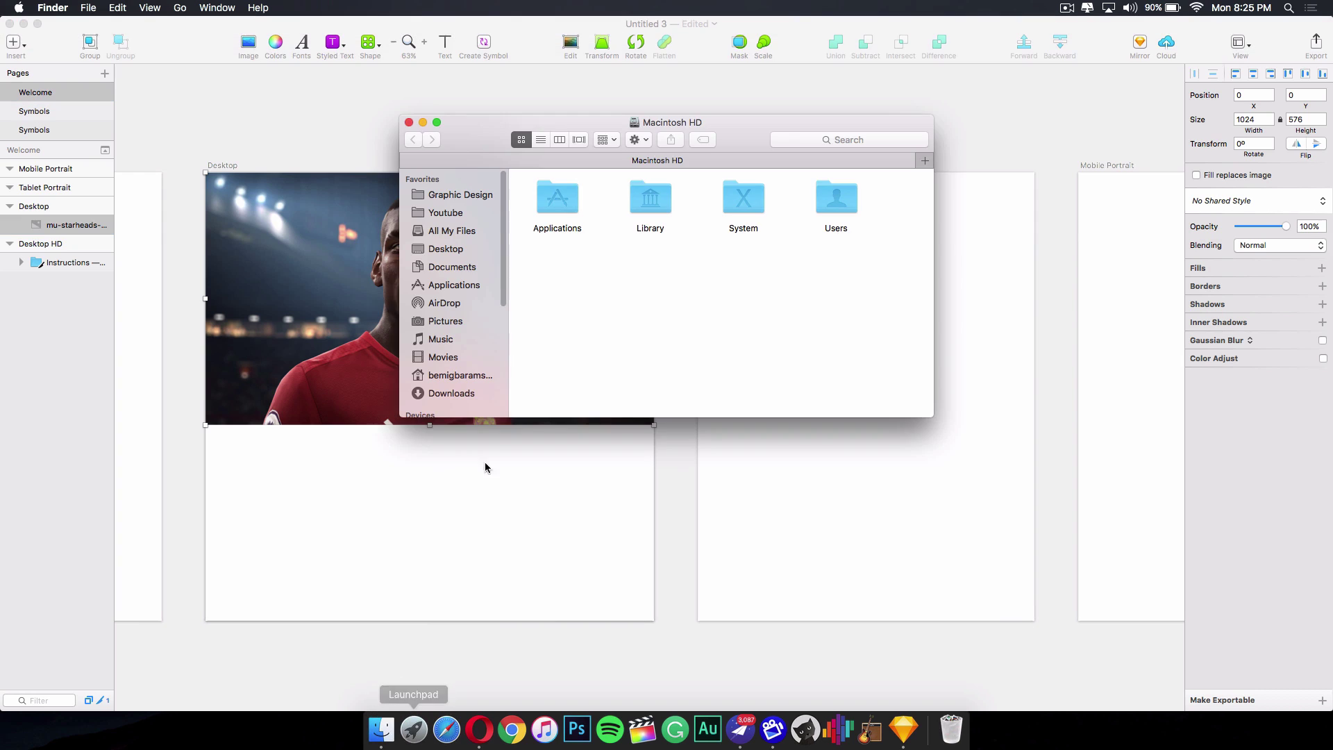
left_click(458, 249)
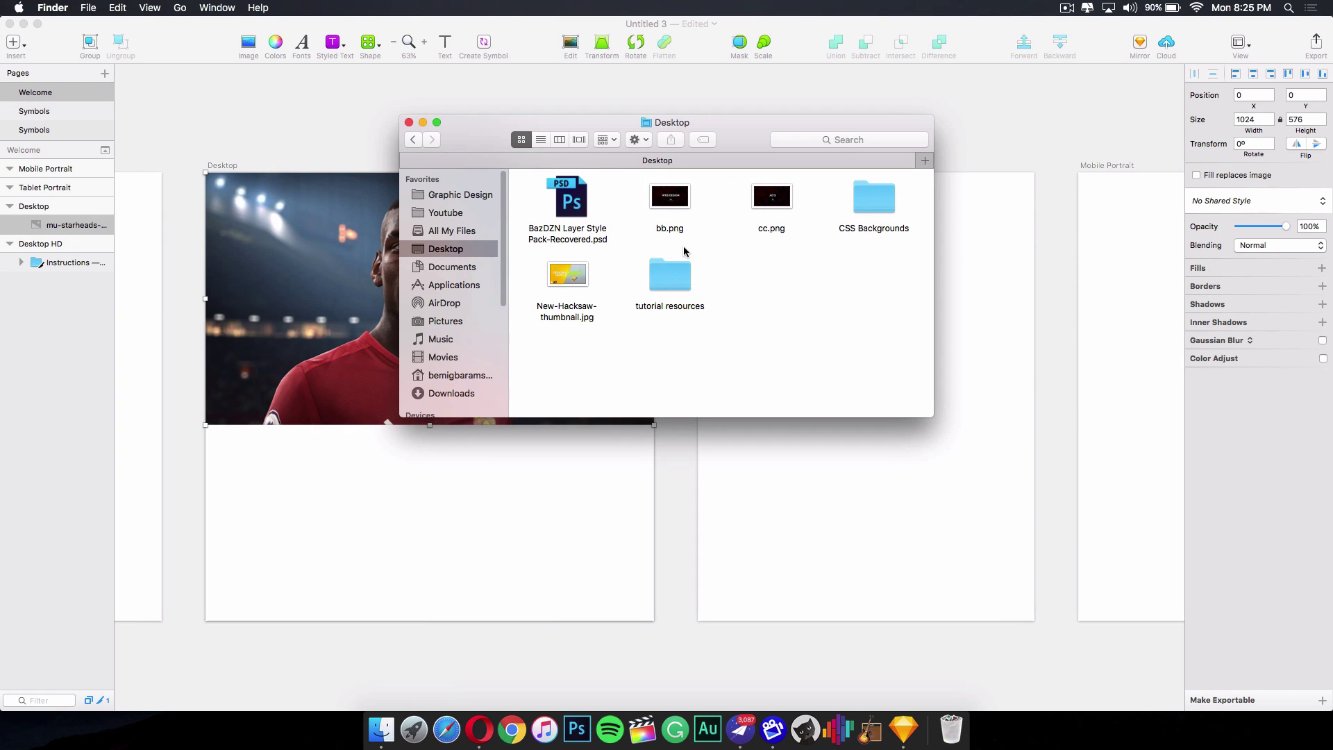
double_click(682, 273)
mouse_move(562, 201)
left_mouse_down()
mouse_move(456, 266)
mouse_move(320, 292)
mouse_move(477, 247)
left_mouse_up()
left_click(409, 123)
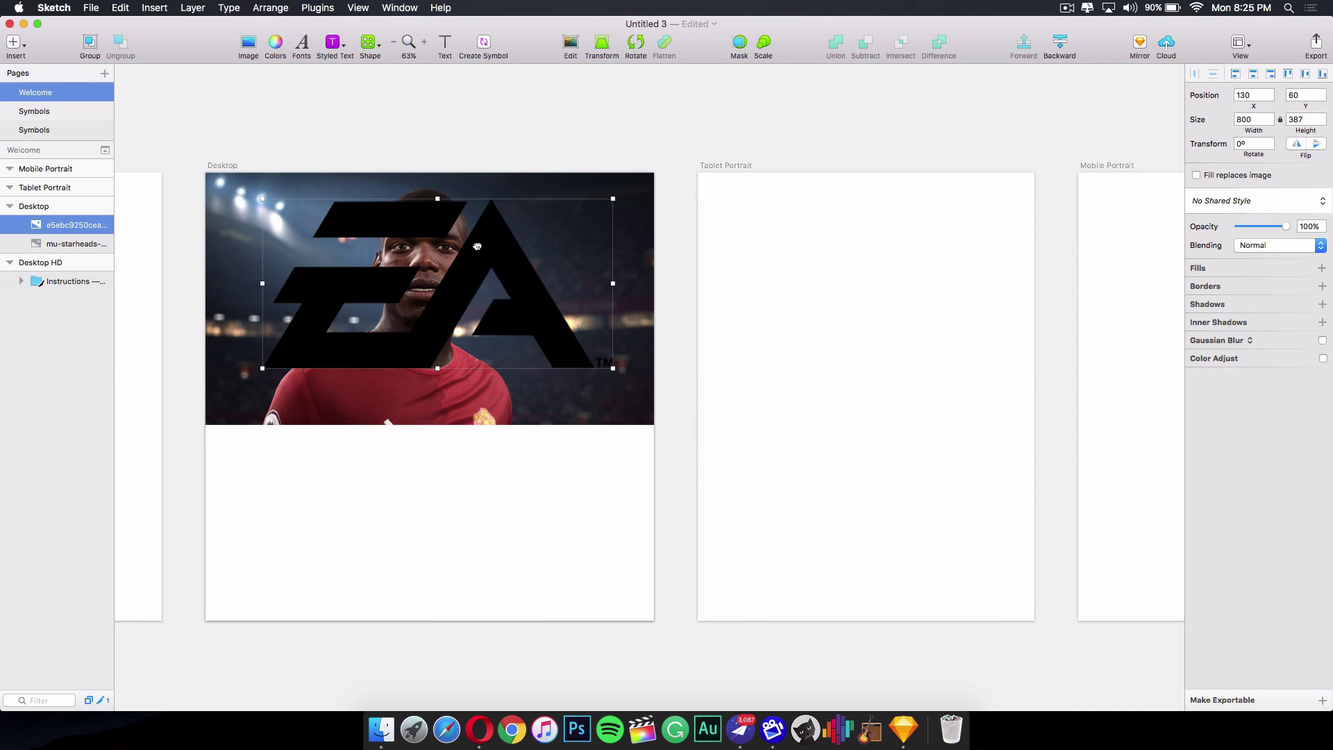
left_click_drag(613, 368, 243, 195)
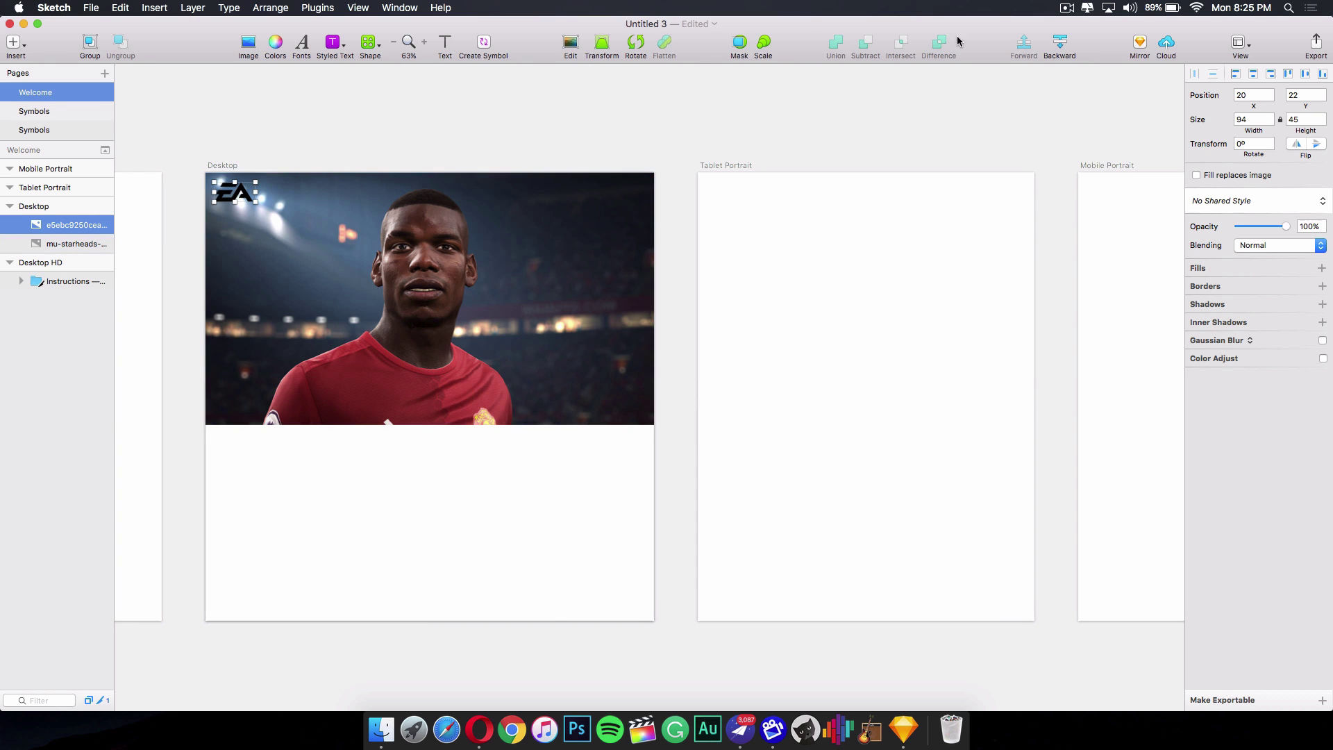
mouse_move(989, 41)
left_mouse_down()
mouse_move(587, 7)
mouse_move(976, 5)
left_mouse_up()
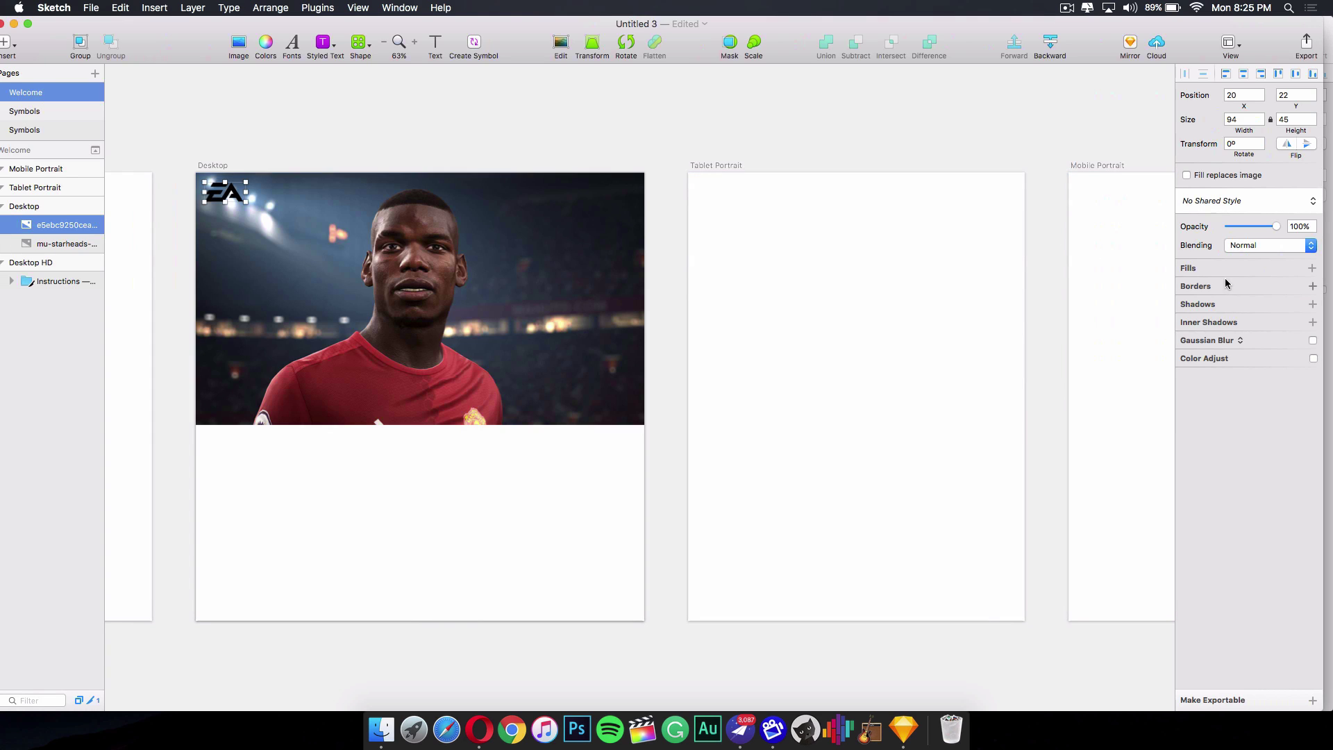
Fill the EA logo with a linear gradient from FF0000 to CD0000.
left_click(1189, 271)
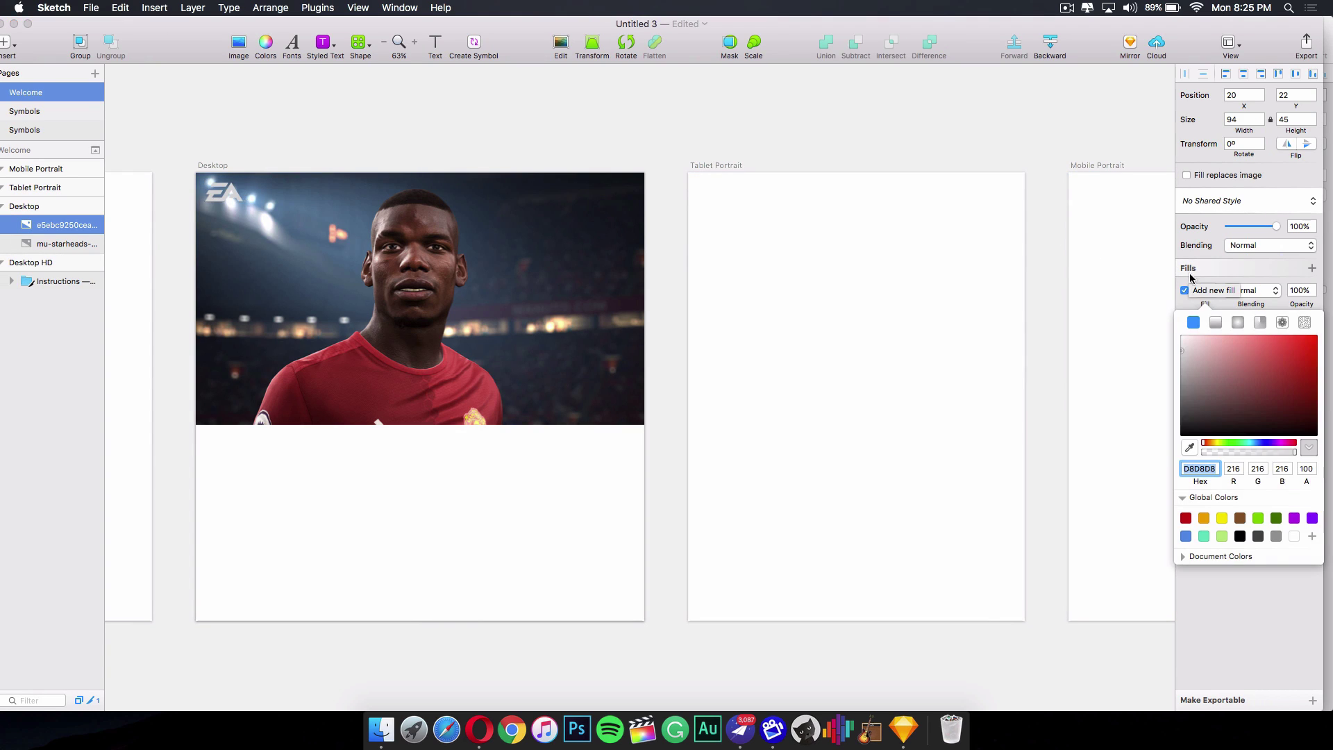
left_click(1216, 323)
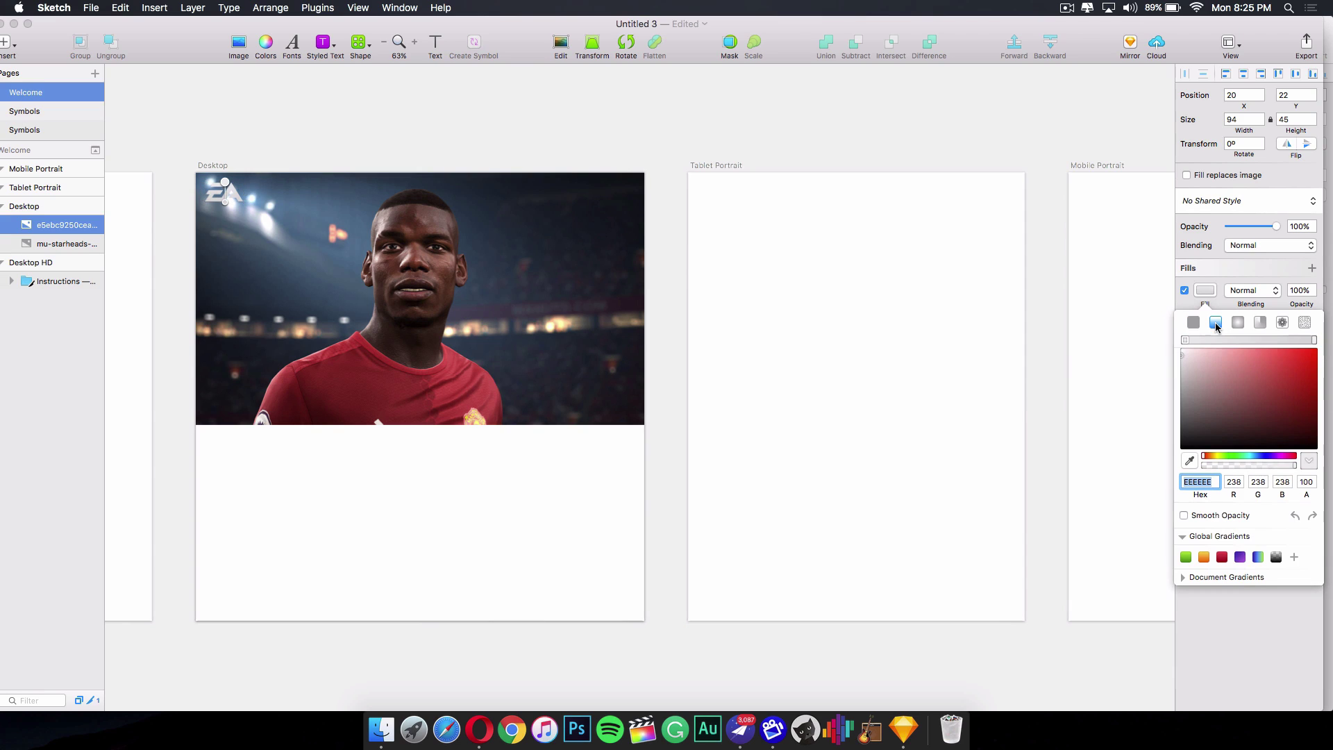
left_click_drag(1291, 368, 1331, 343)
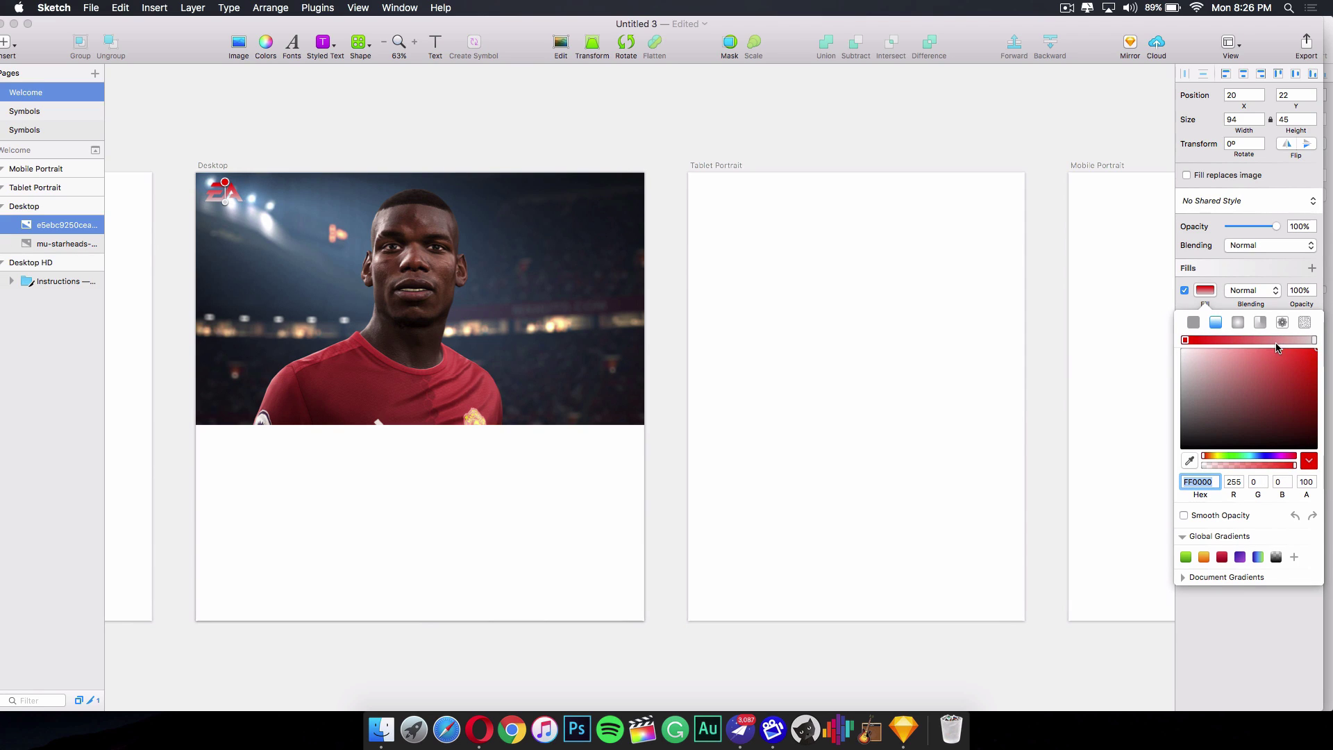
left_click(1318, 342)
left_click_drag(1314, 372, 1331, 372)
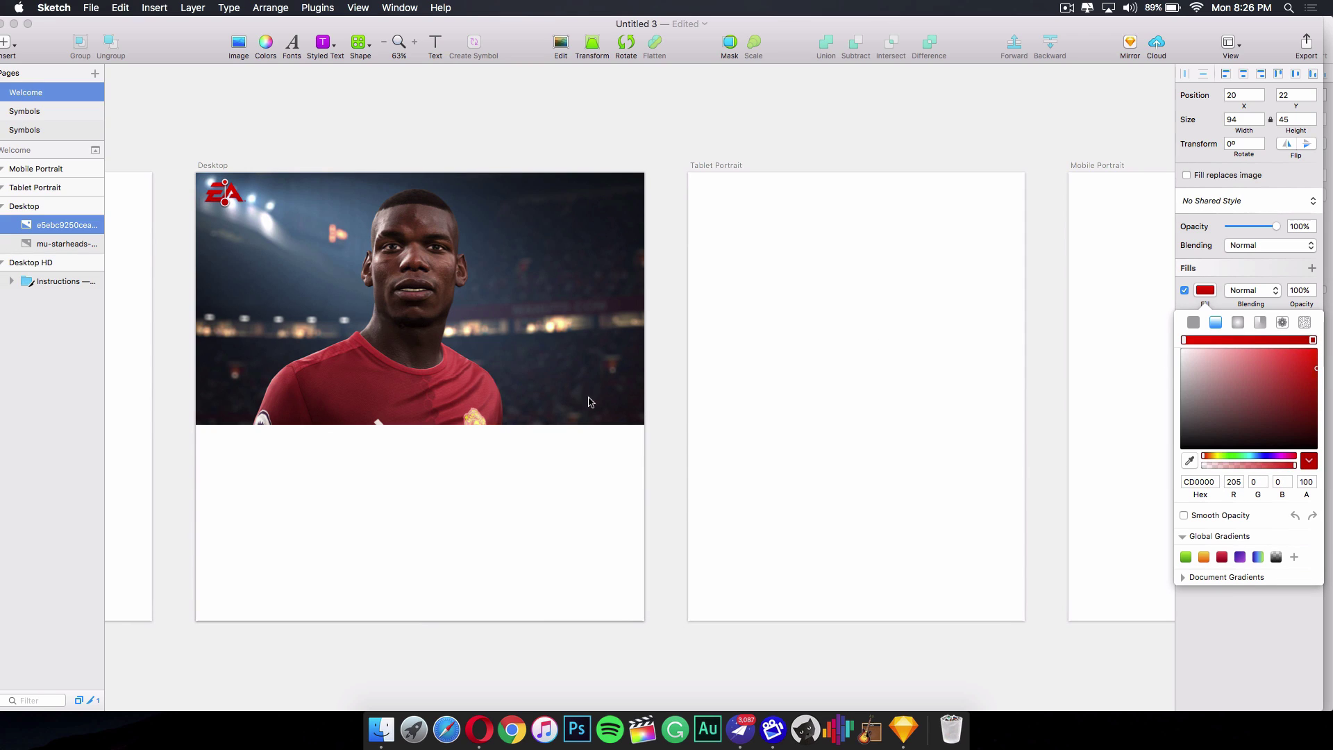
left_click(656, 406)
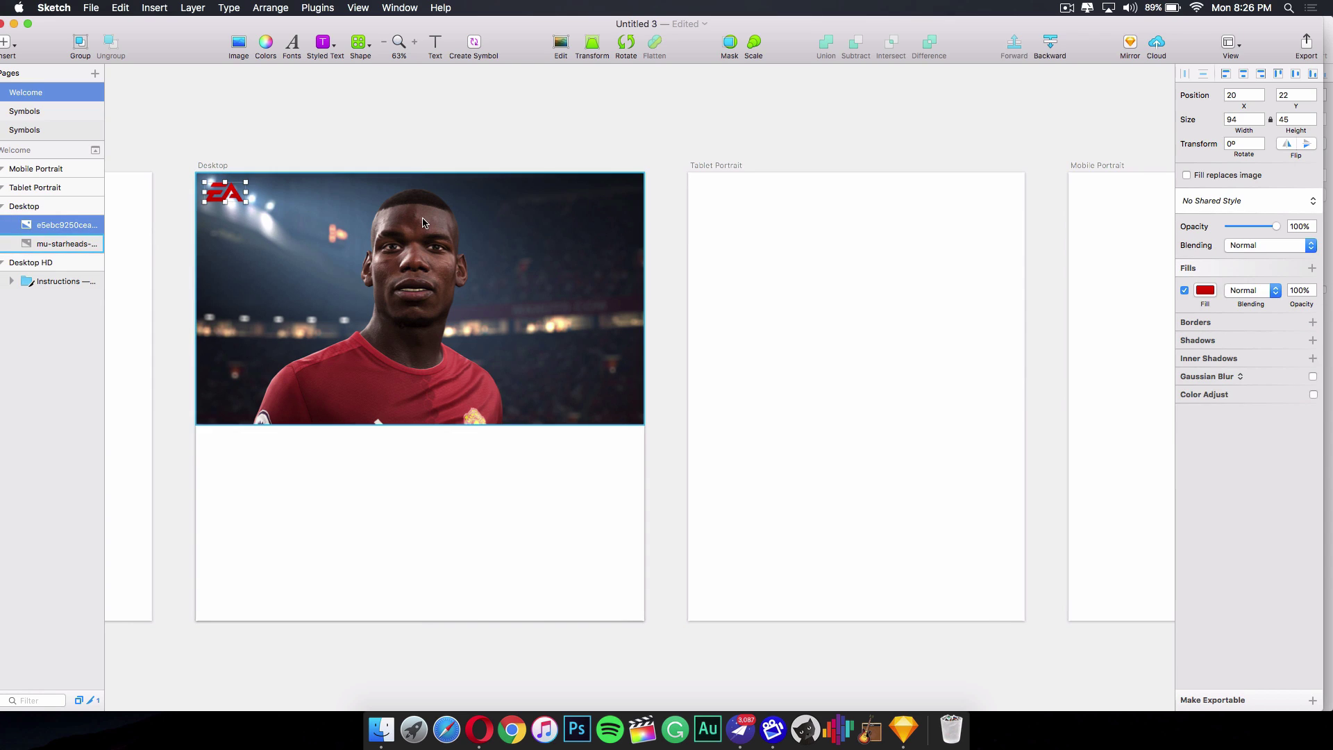
Select the hero image and move the document window to the screen's top-left.
left_click(319, 236)
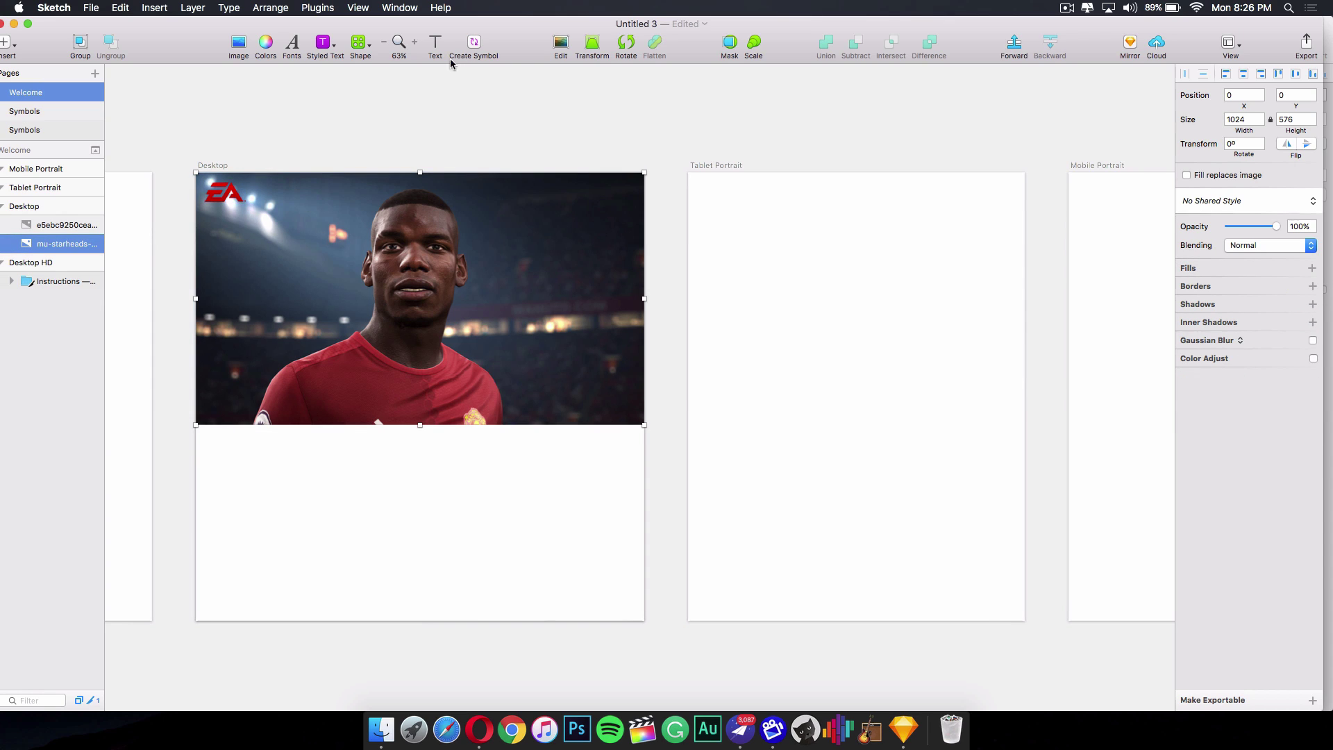
left_click_drag(171, 41, 236, 116)
left_click_drag(221, 64, 179, 6)
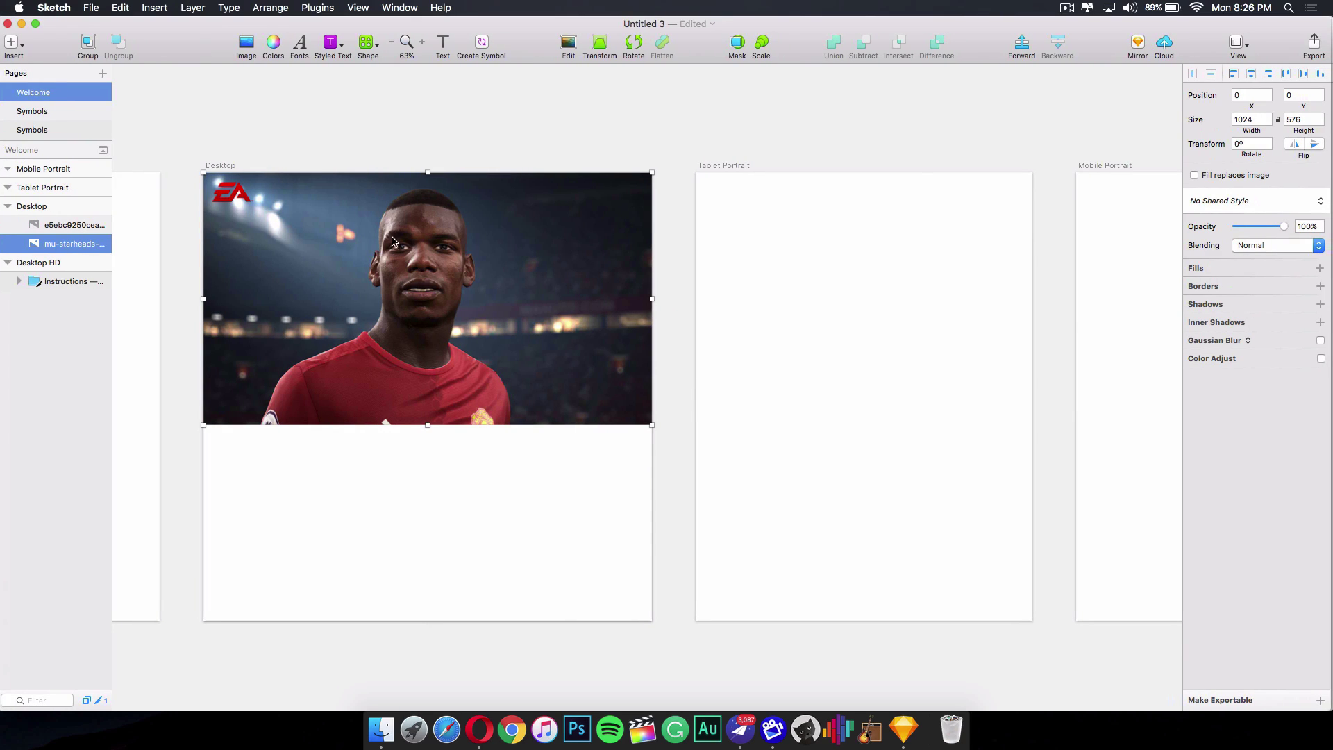
Add a HOME text label on the hero photo and narrow its box to width 50.
left_click(442, 43)
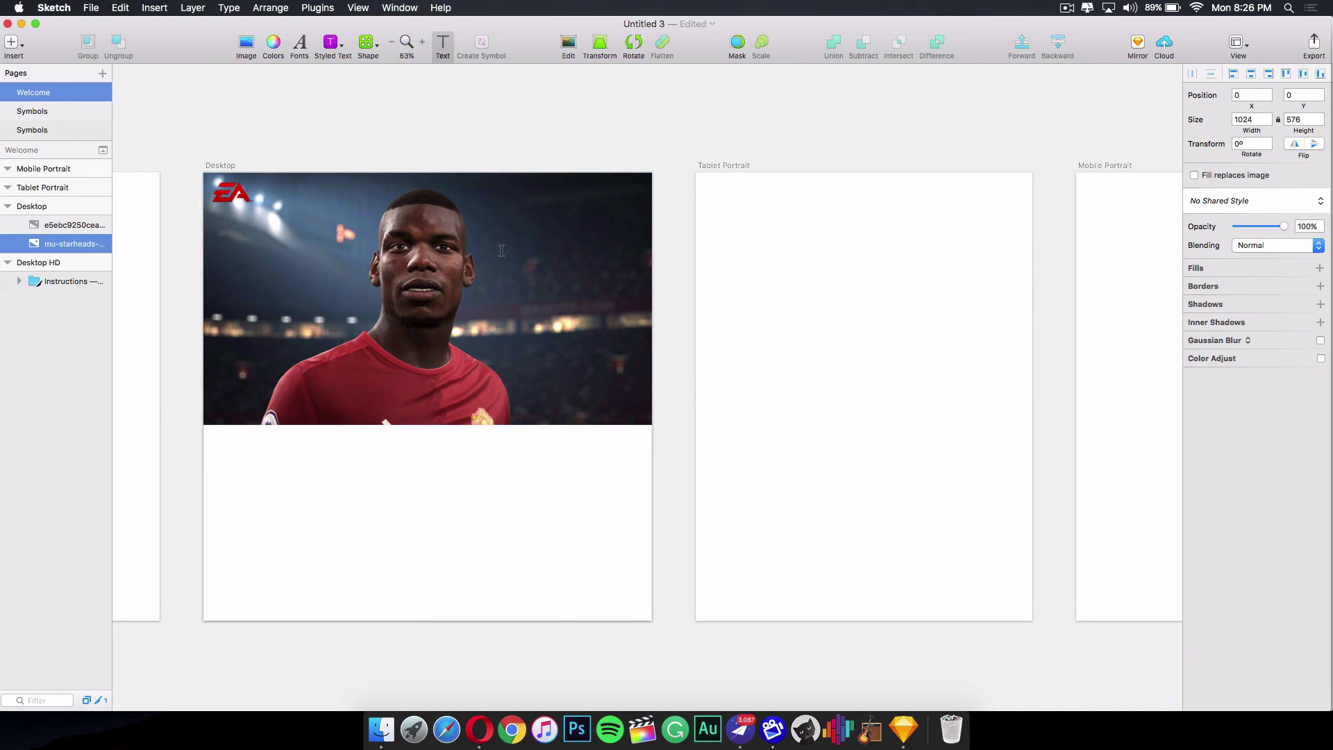
left_click_drag(499, 251, 637, 275)
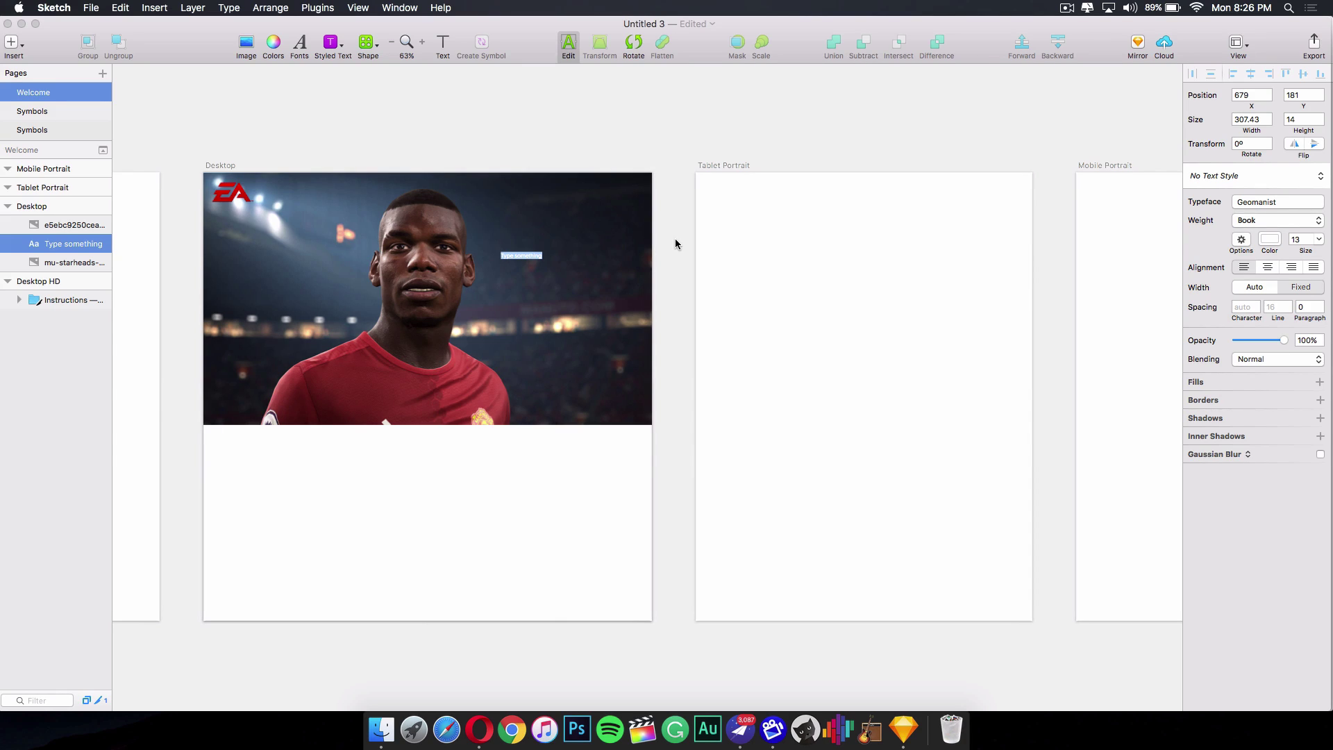
key("BackSpace")
left_click(579, 309)
left_click(514, 258)
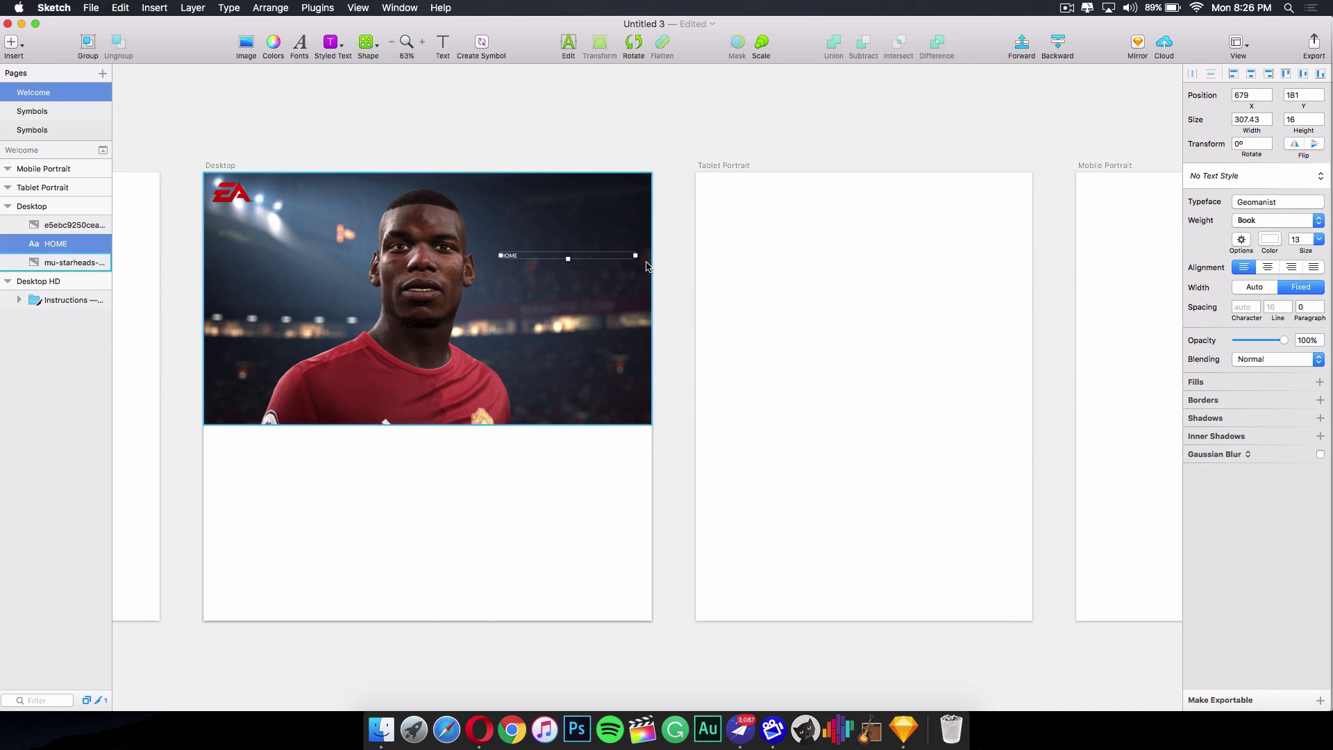
left_click_drag(629, 254, 364, 186)
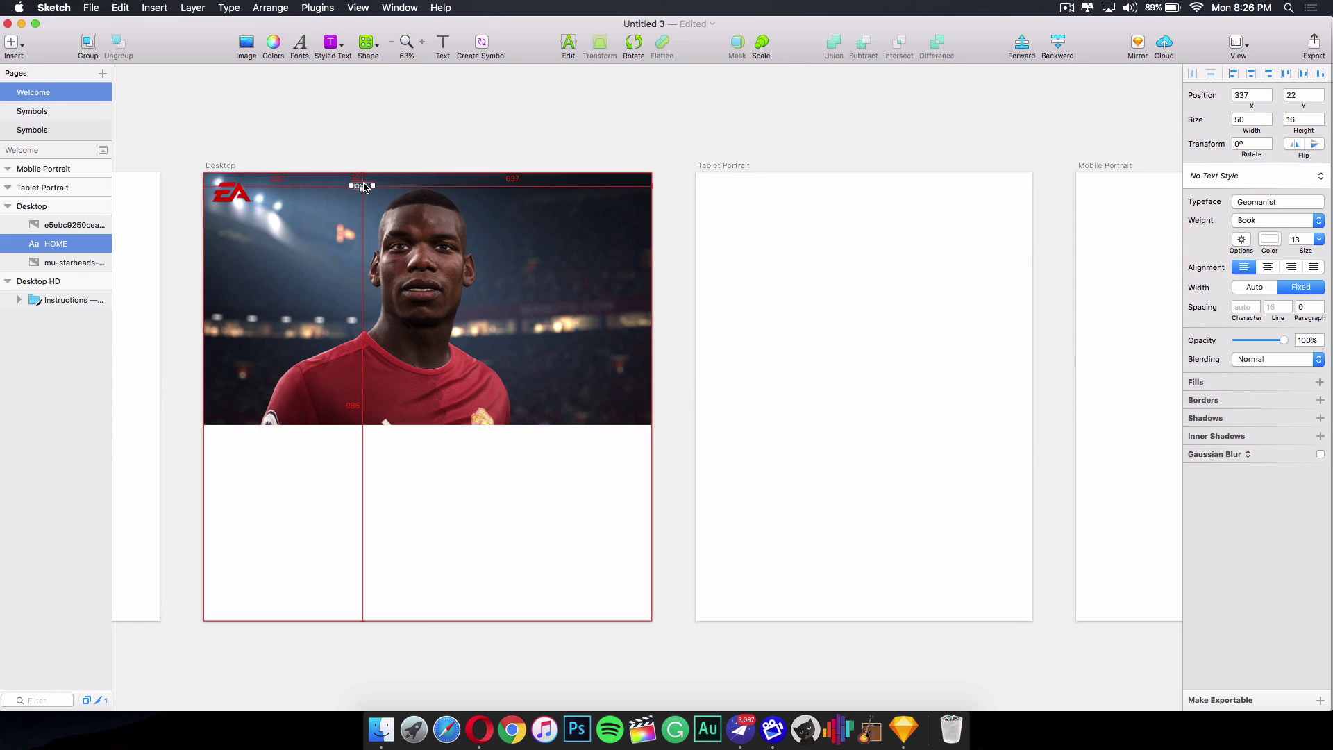
Option-drag copies of HOME rightward into a five-label row, then zoom to 200%.
left_click_drag(363, 186, 492, 186)
left_click(596, 222)
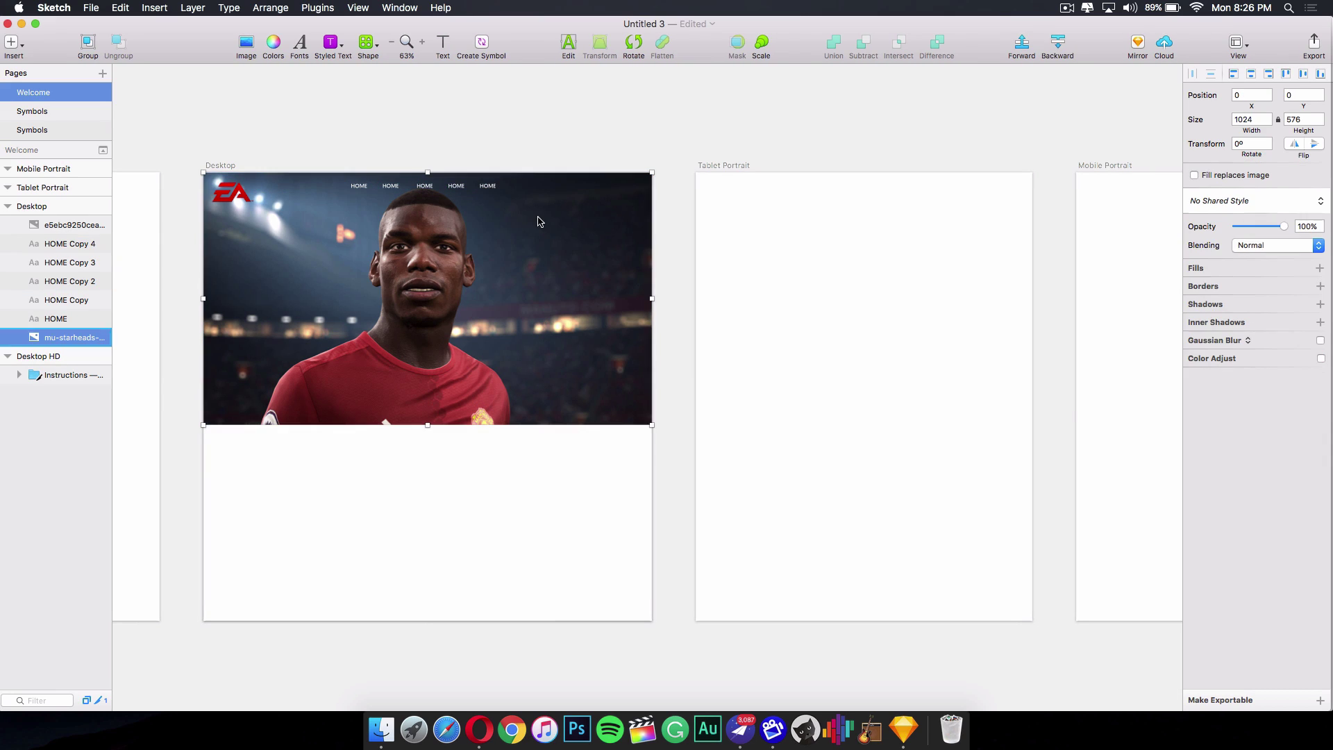
left_click(421, 188)
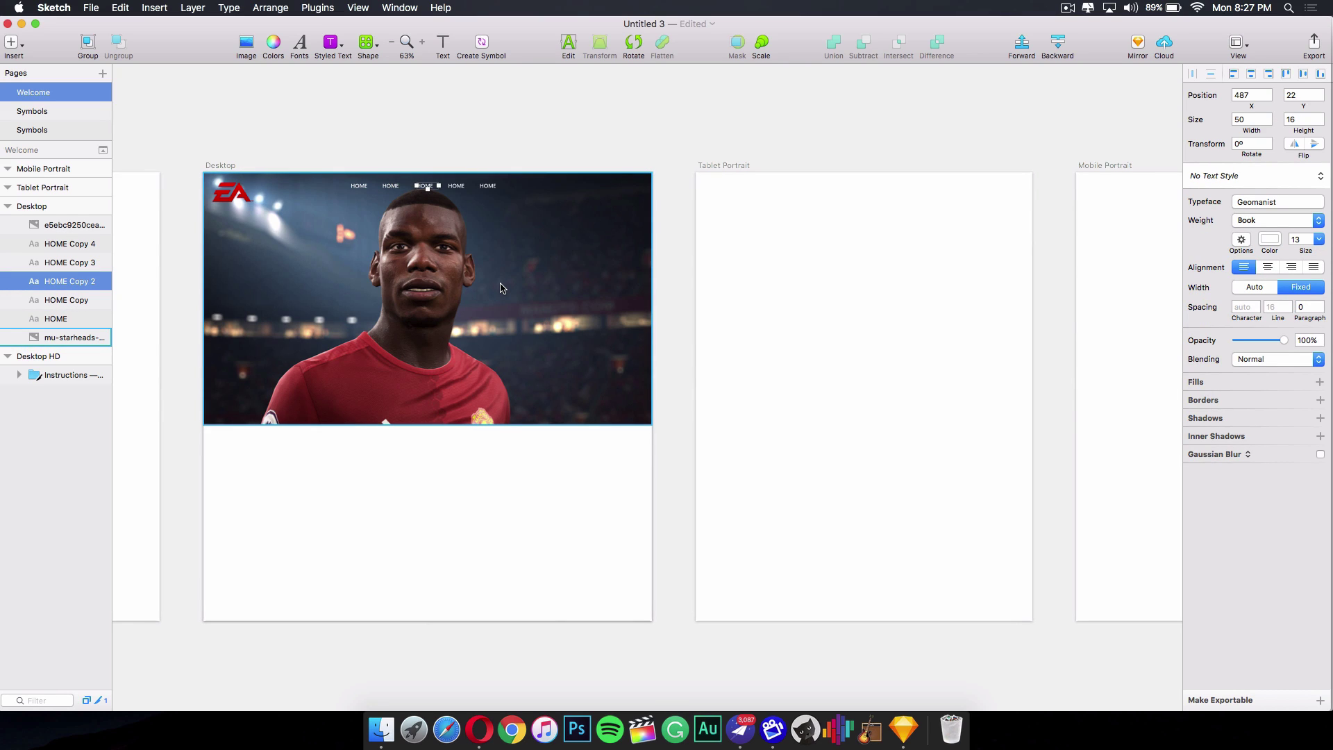
key("super+plus")
key("super+plus")
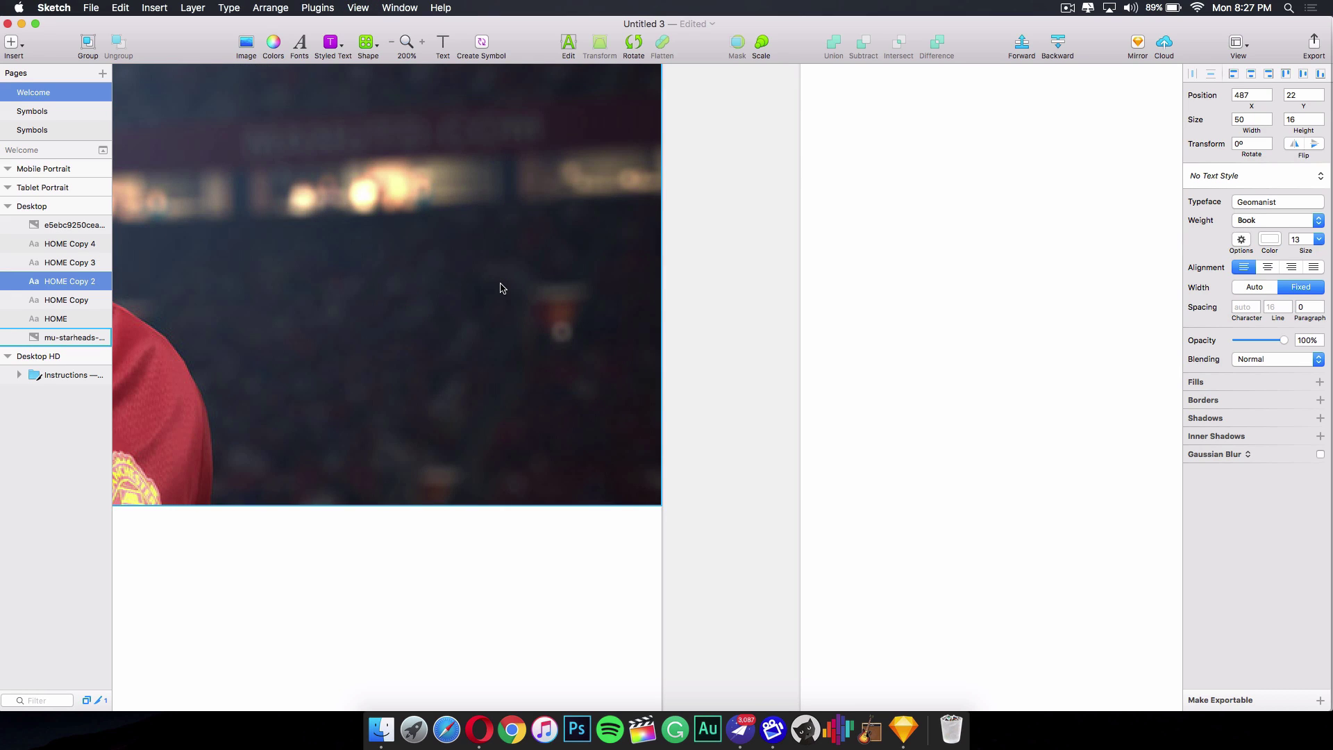
scroll(295, 281, "up", 5)
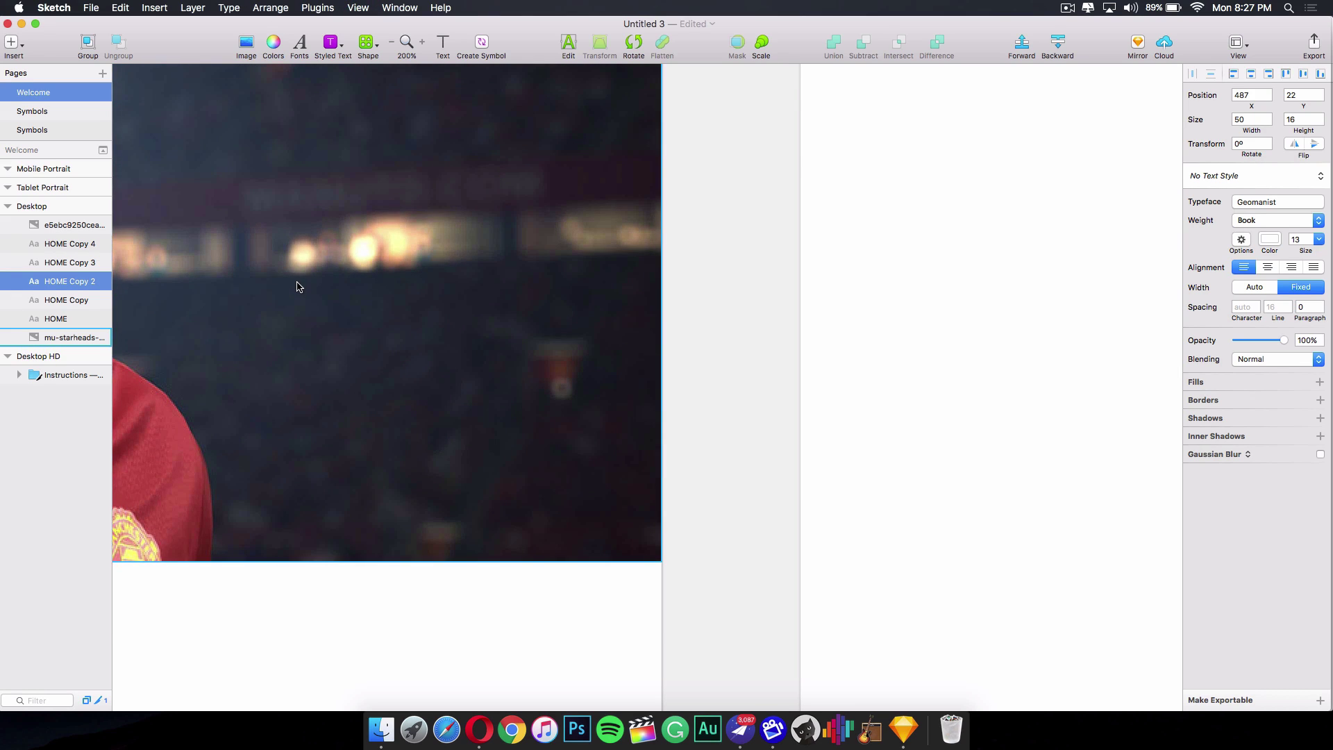
scroll(298, 299, "up", 6)
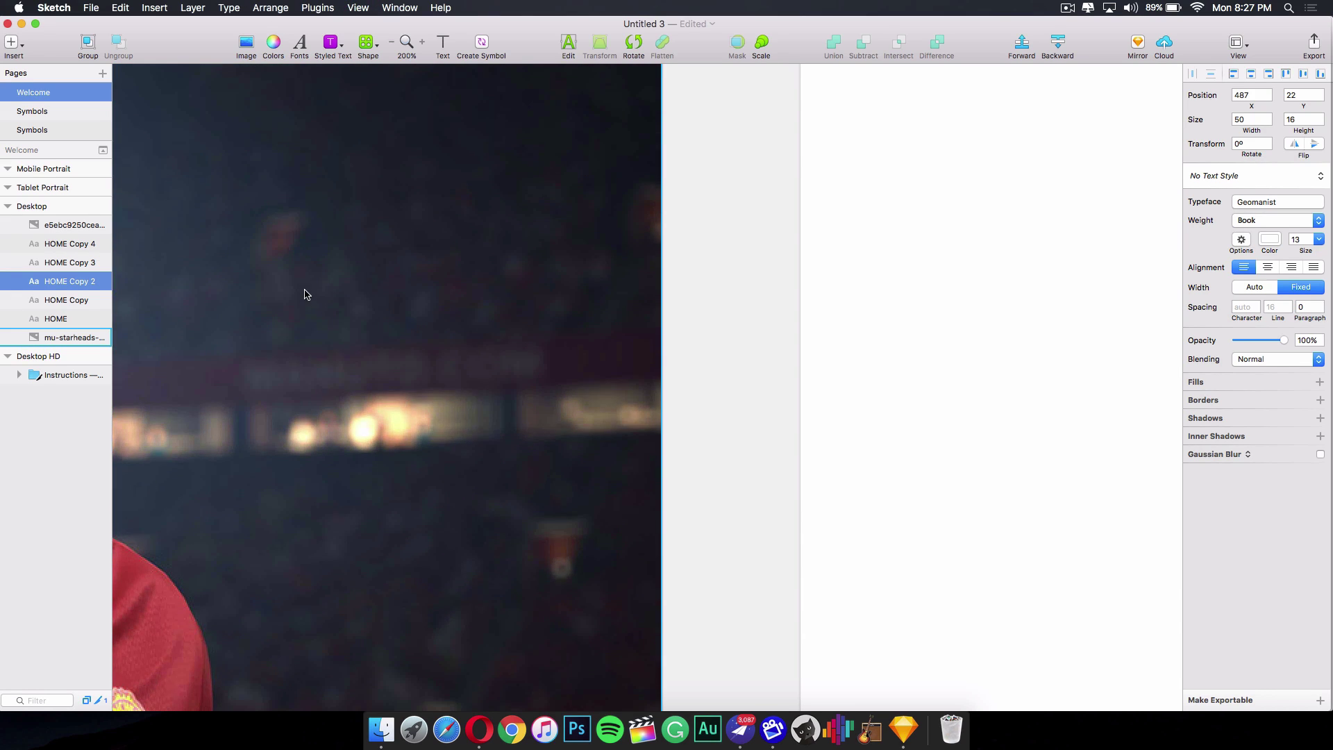
Drag the five HOME labels using Smart Guides until every gap is 22 units.
scroll(372, 369, "up", 5)
scroll(372, 370, "left", 10)
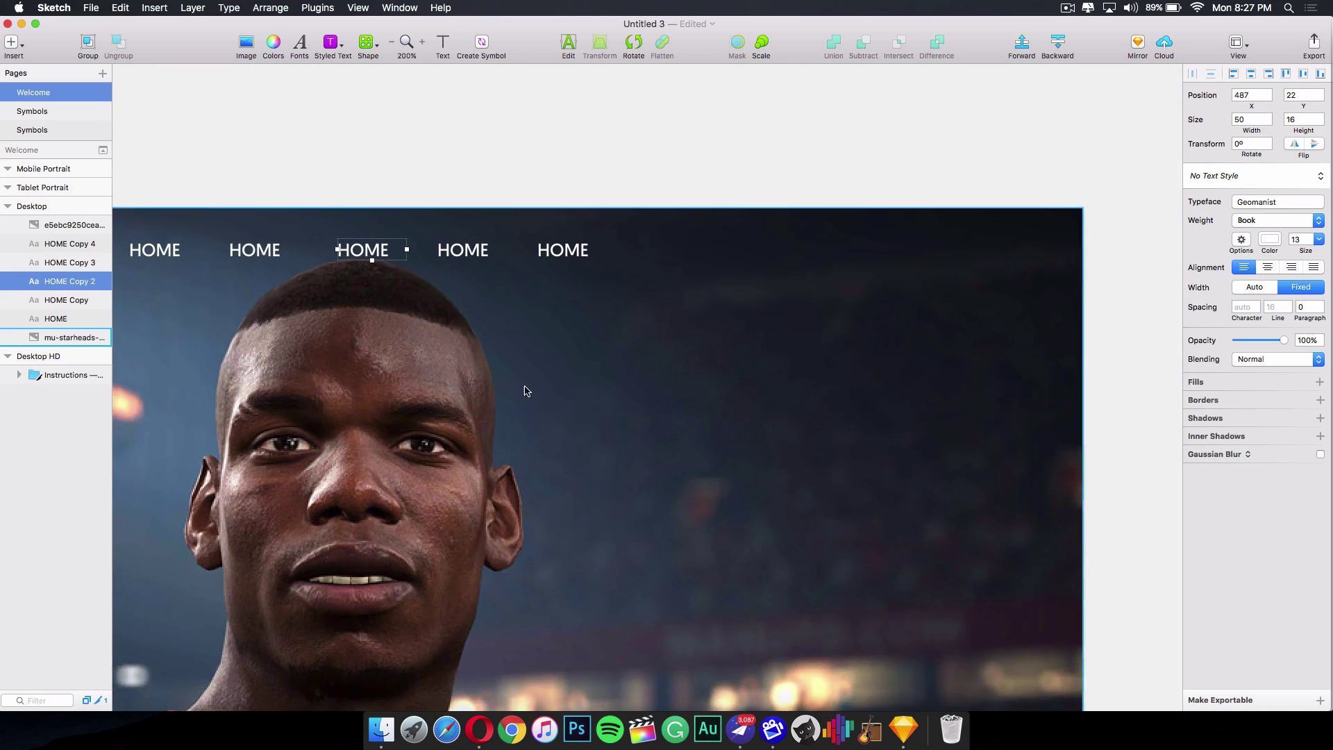
scroll(526, 391, "up", 2)
scroll(526, 391, "left", 3)
left_click_drag(611, 274, 616, 278)
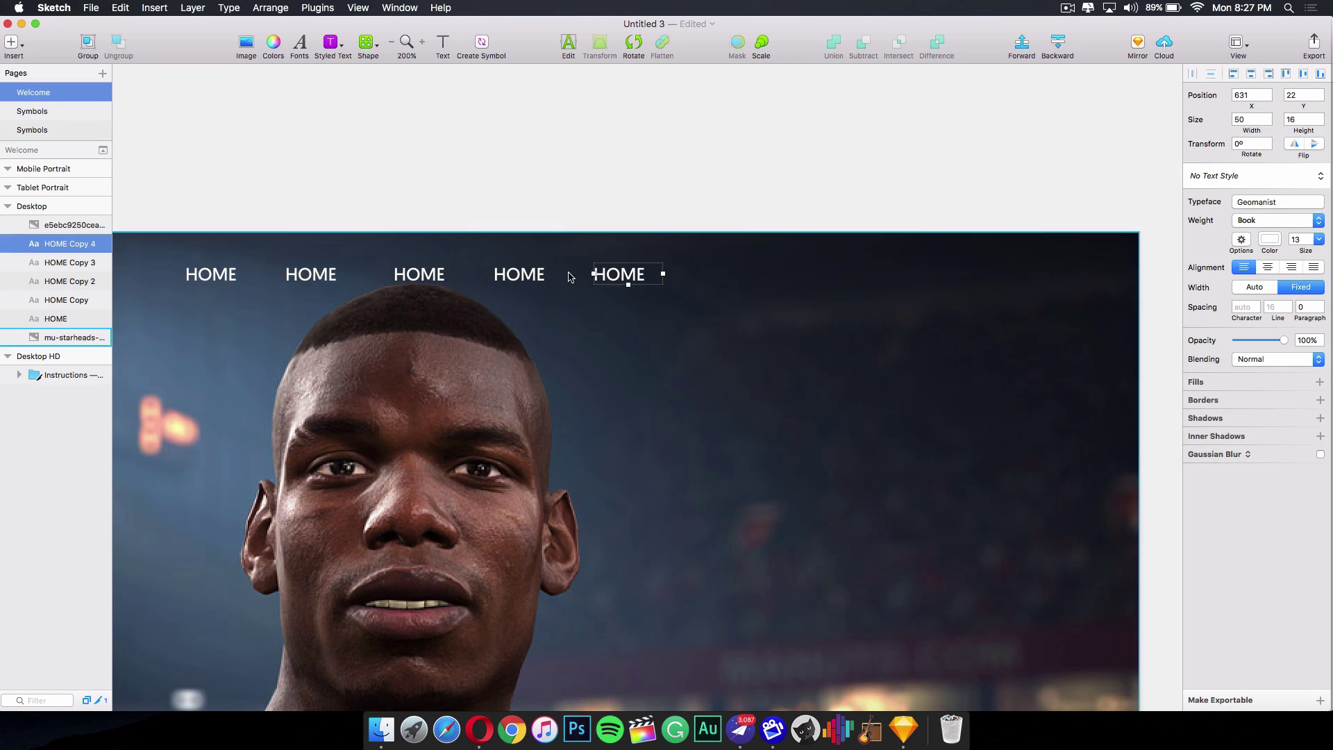
left_click_drag(413, 277, 335, 274)
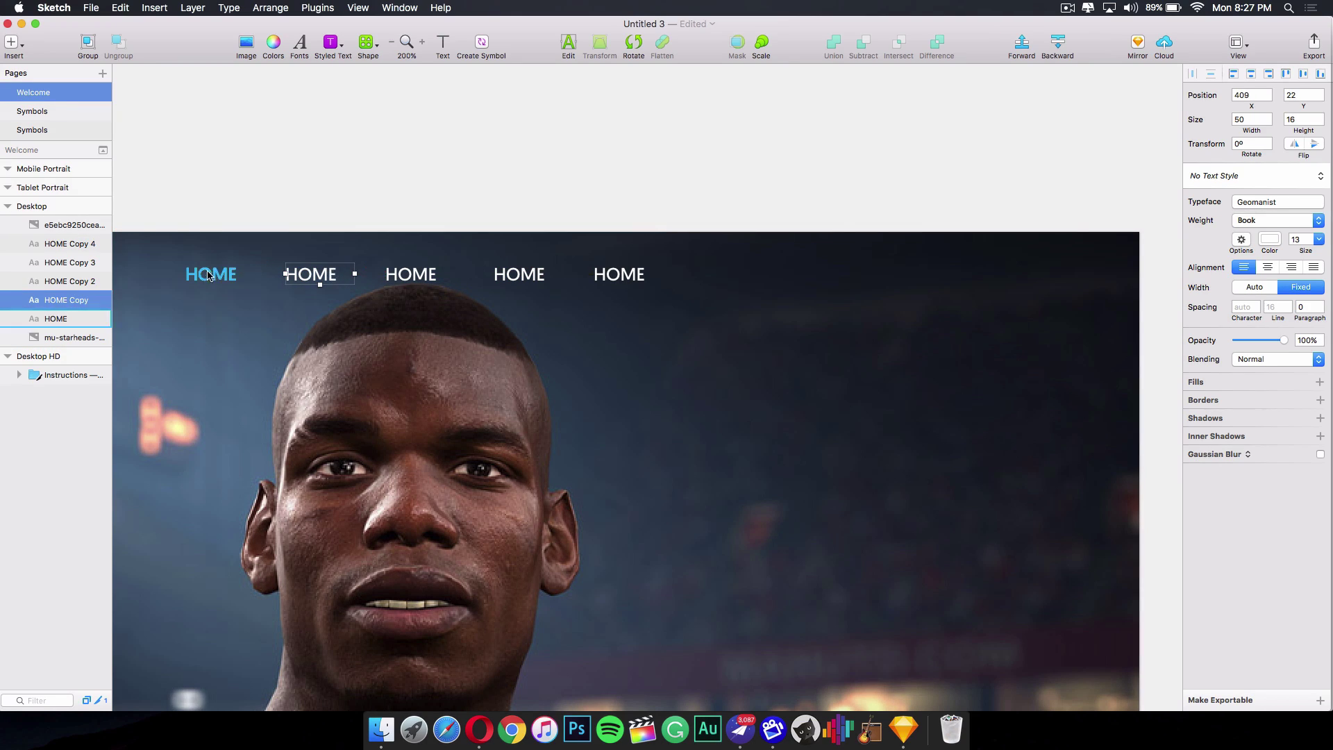
left_click_drag(201, 276, 206, 275)
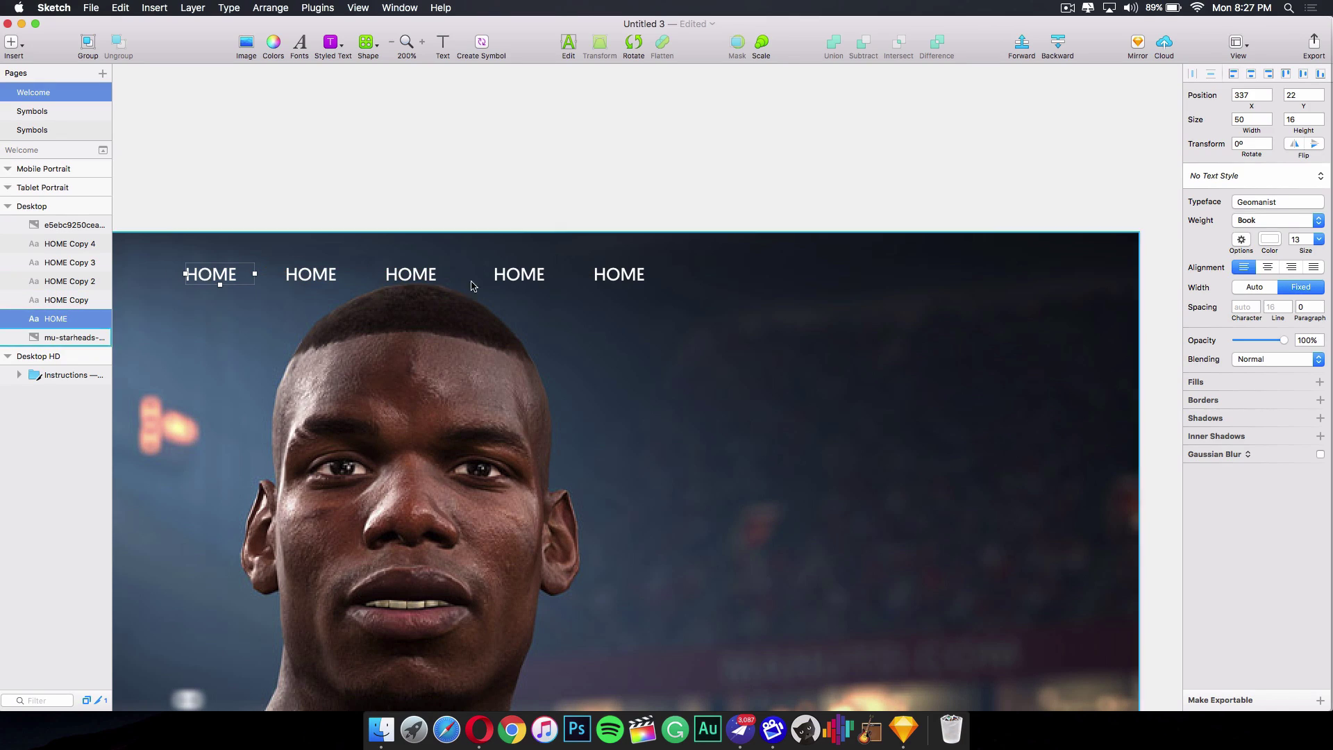
left_click_drag(511, 274, 498, 278)
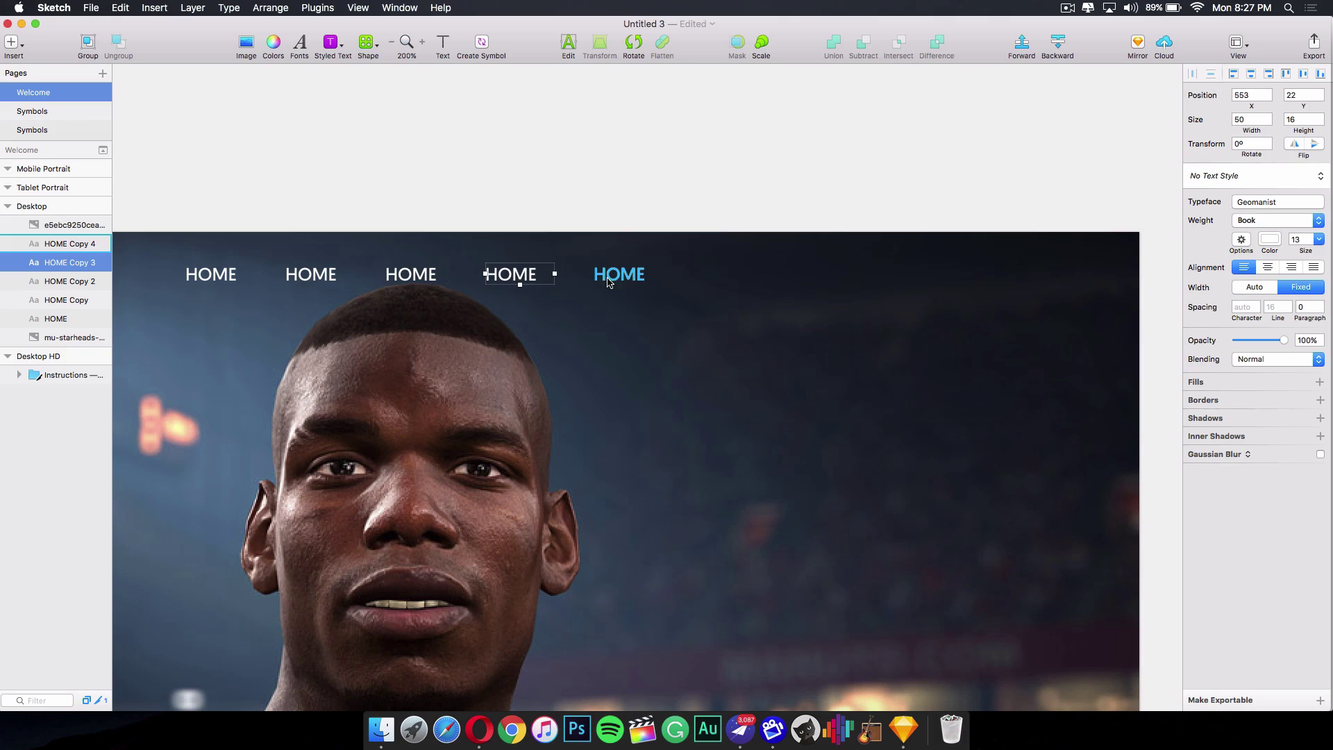
left_click_drag(617, 278, 609, 278)
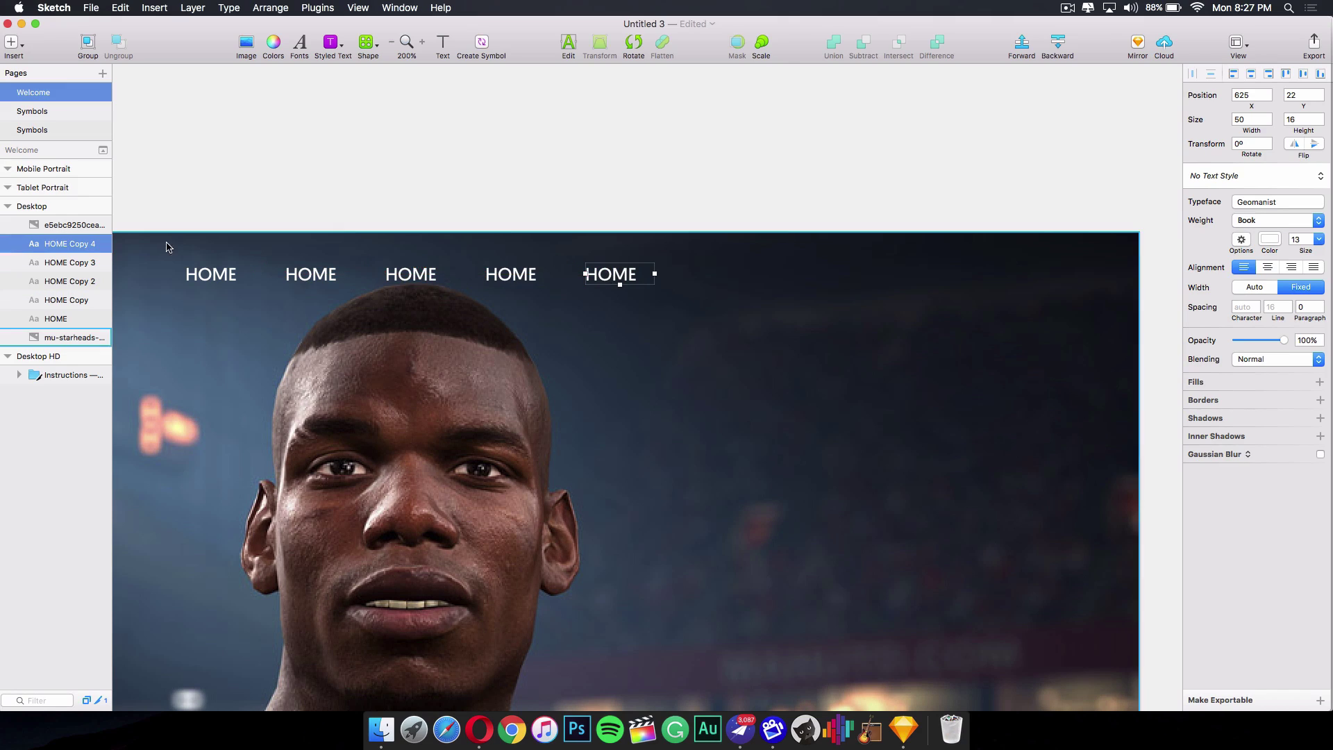
left_click_drag(193, 275, 196, 274)
left_click(870, 328)
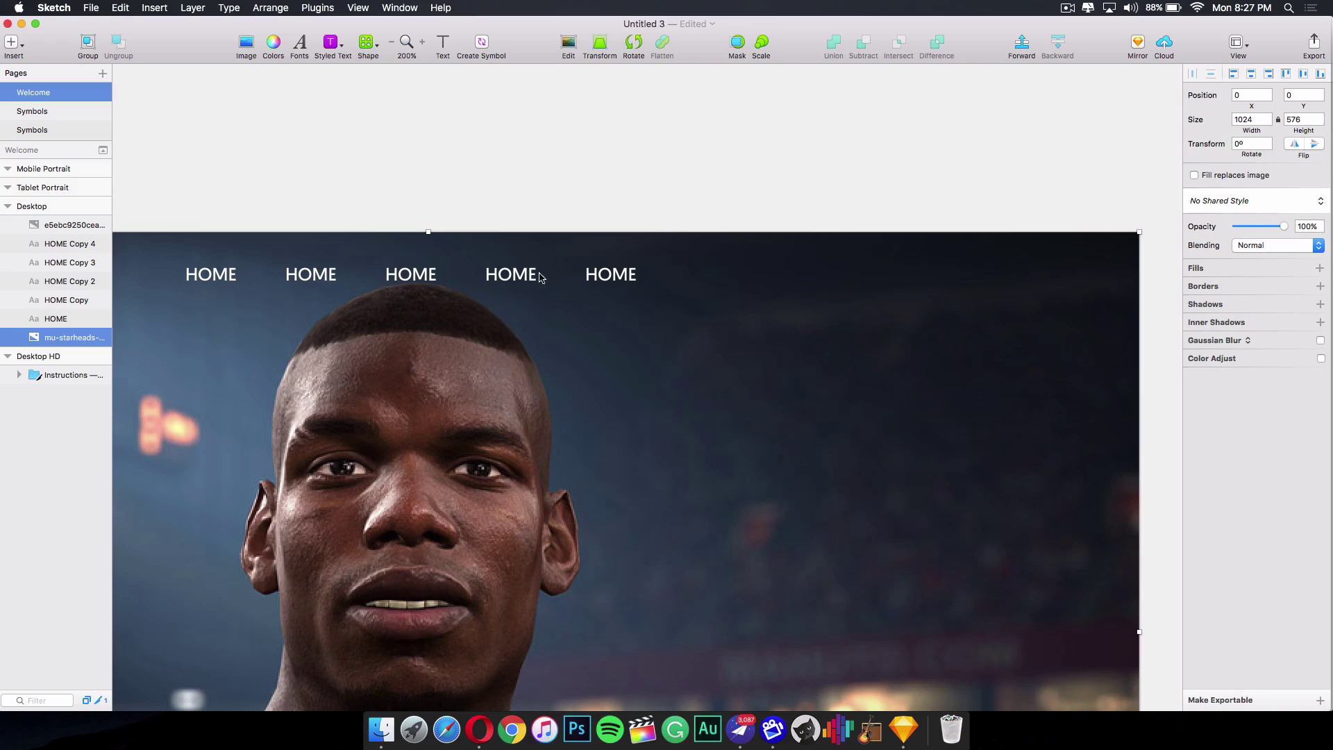
Rename the second to fourth labels GAMES, ABOUT and CONTACT, widening CONTACT onto one line.
double_click(229, 272)
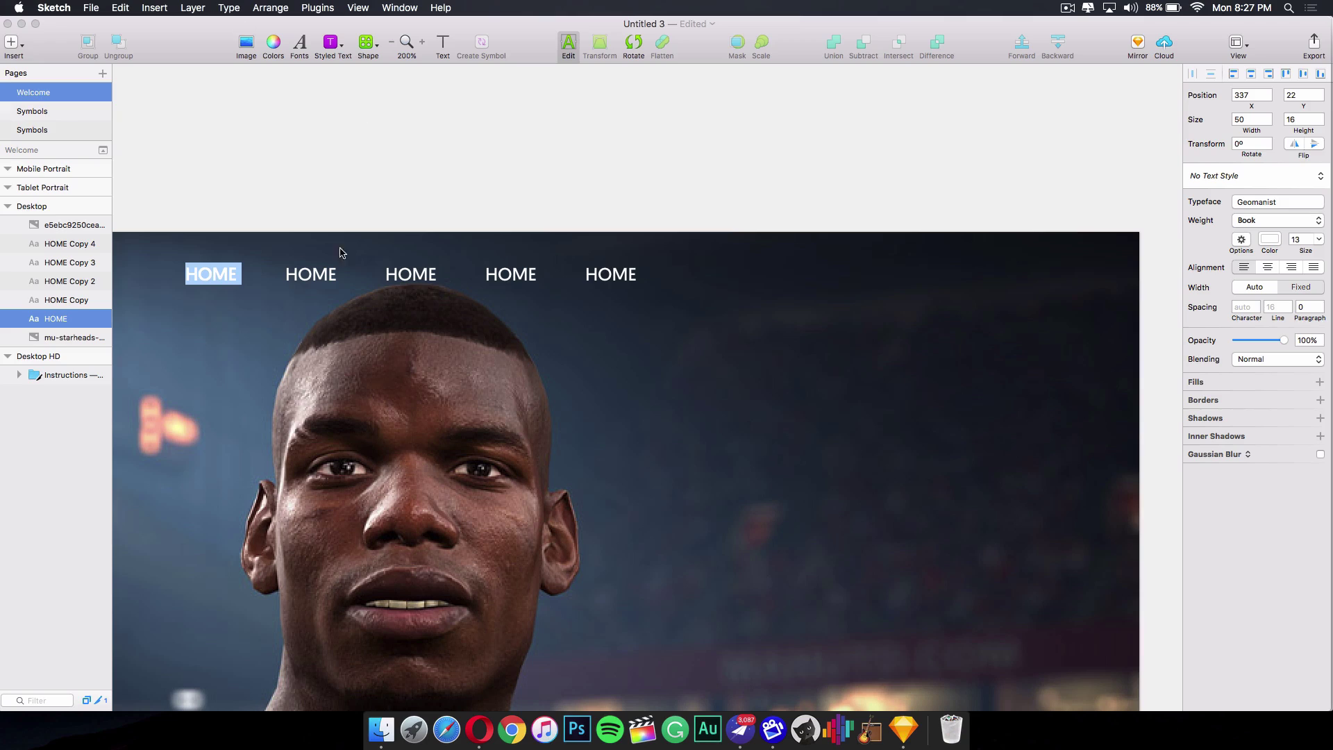
double_click(344, 276)
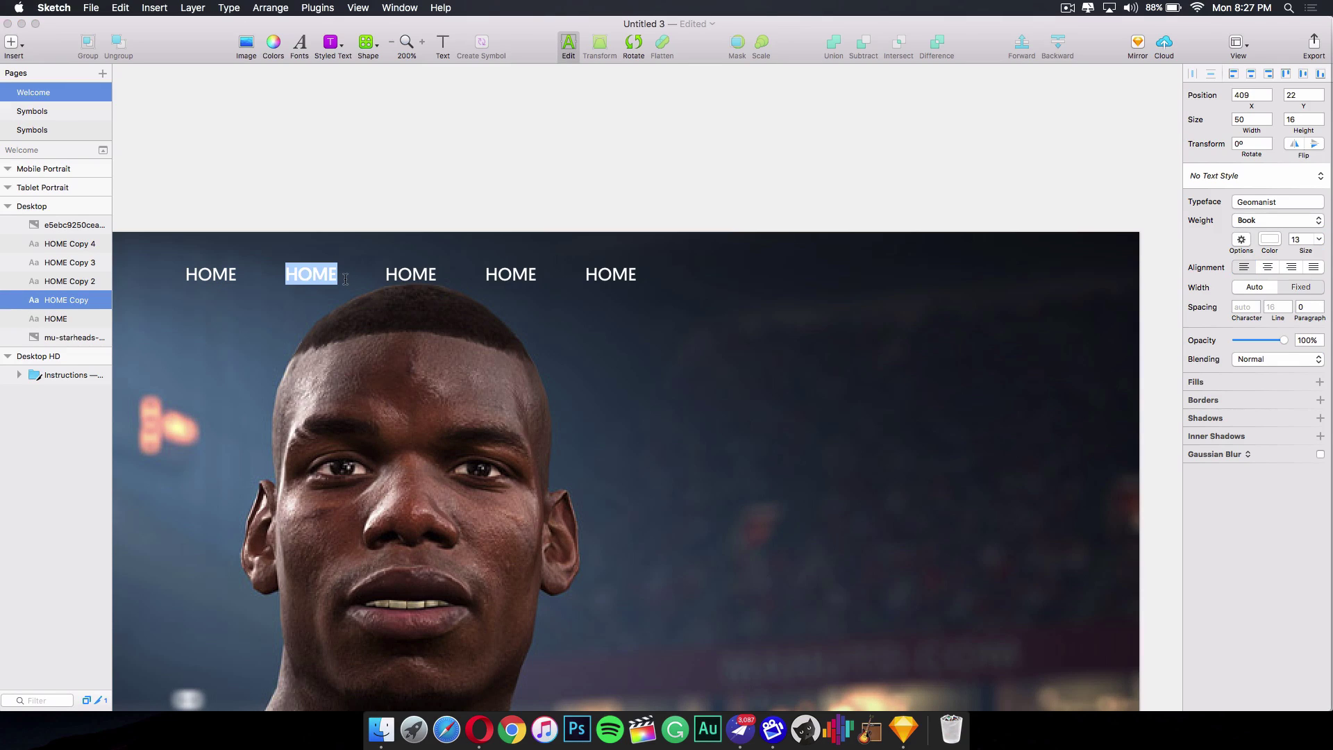
type("GAMES")
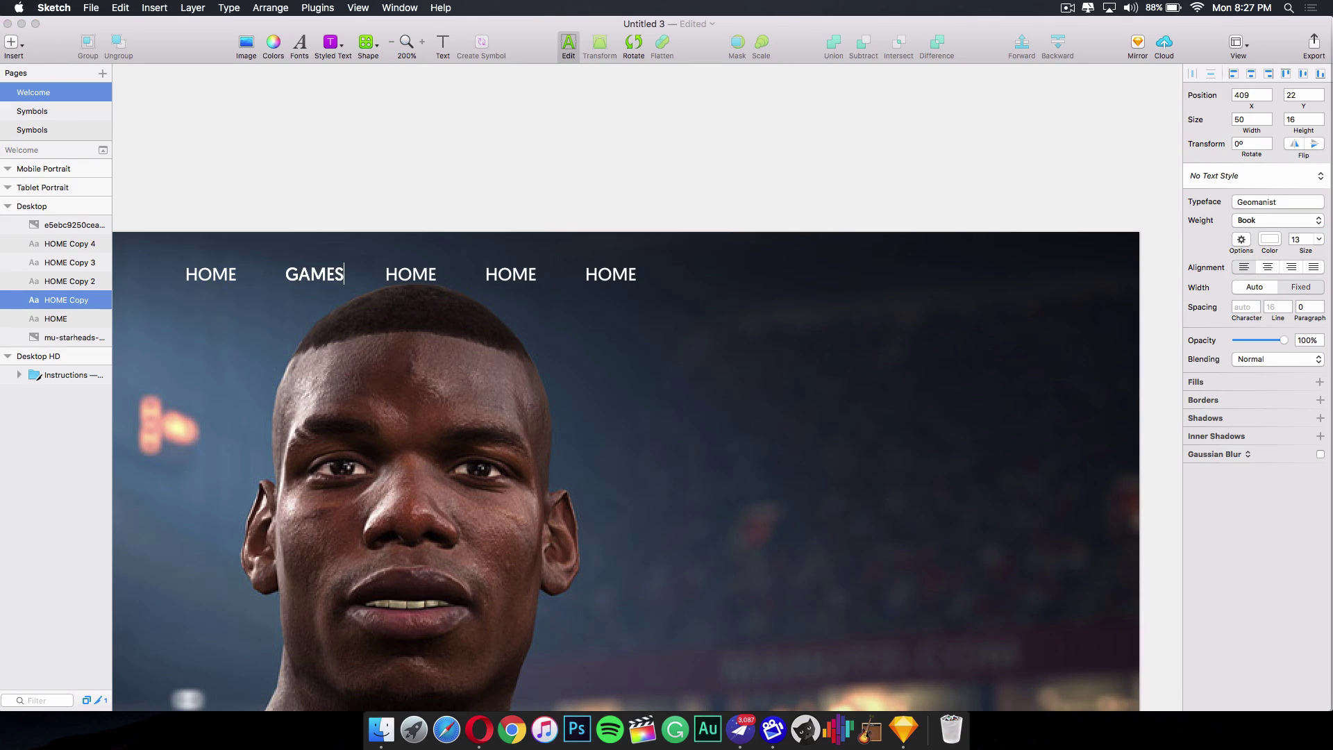
key("Escape")
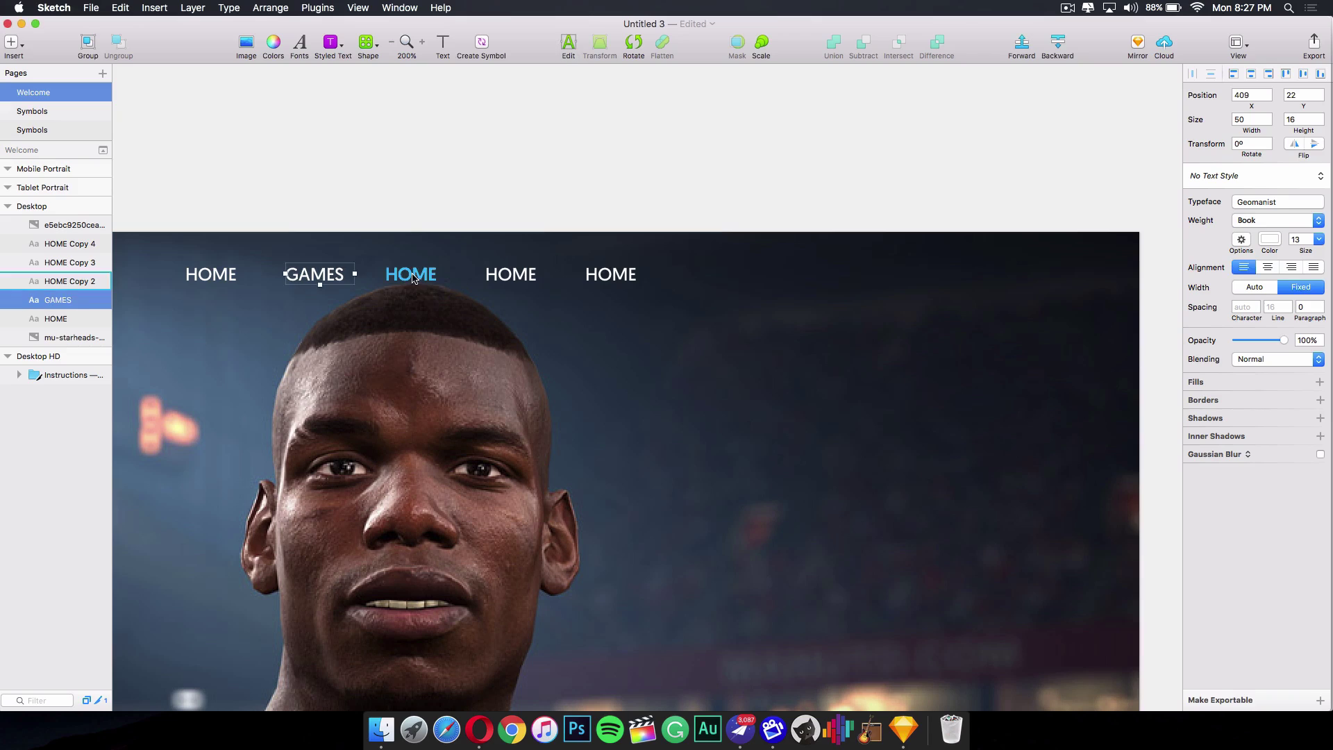
left_click(413, 277)
double_click(414, 278)
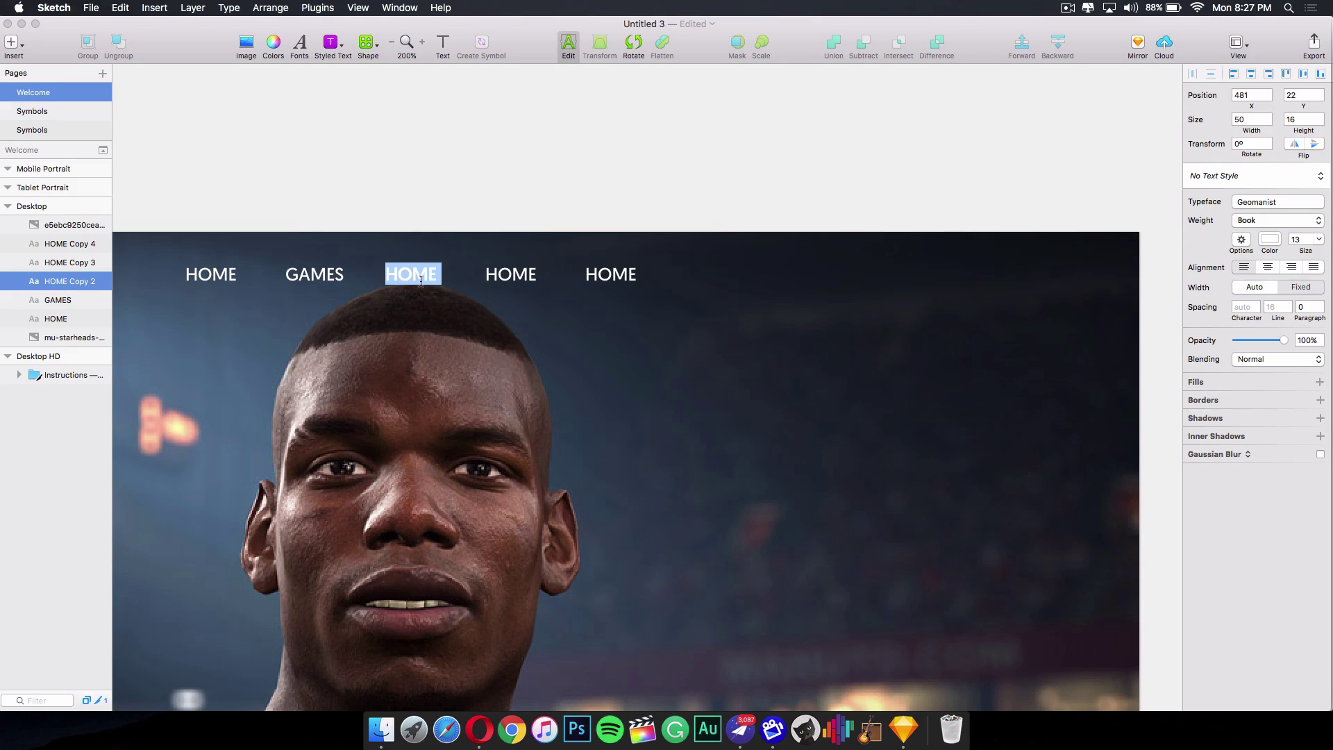
type("ABOUT")
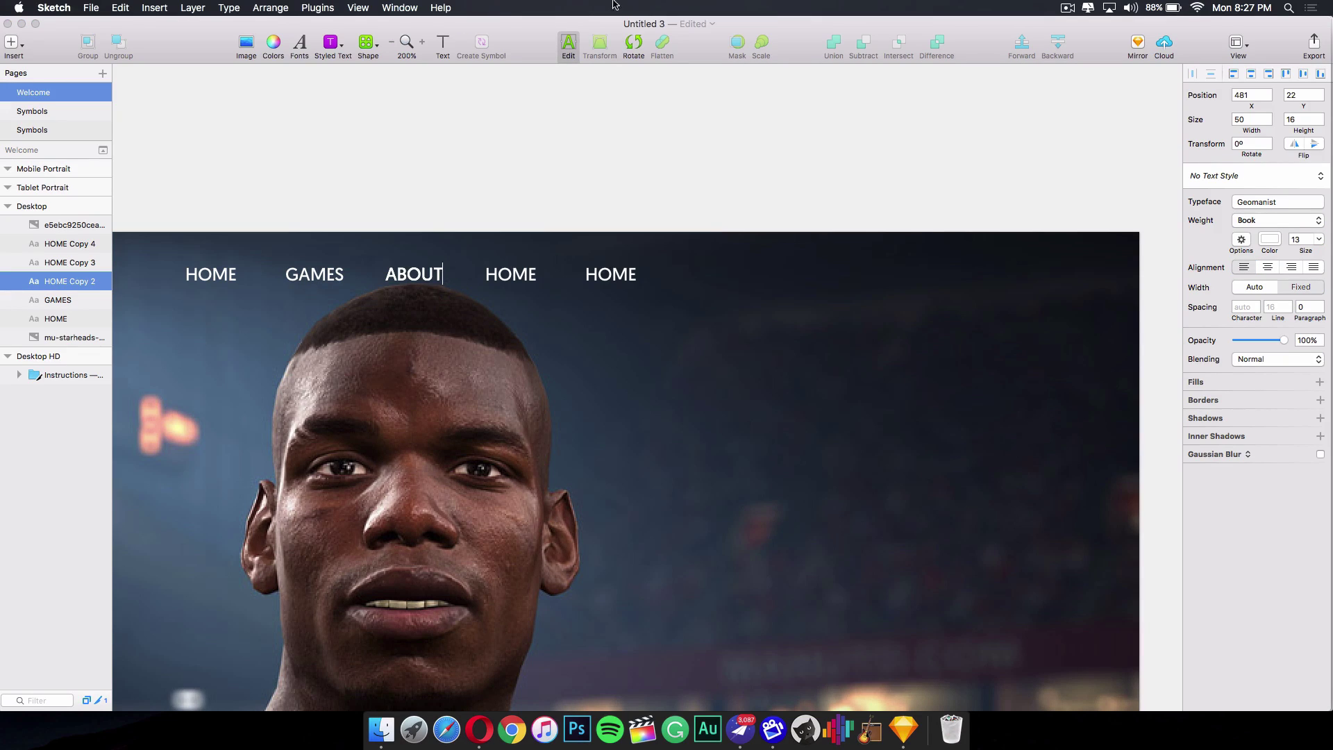
key("Escape")
double_click(517, 271)
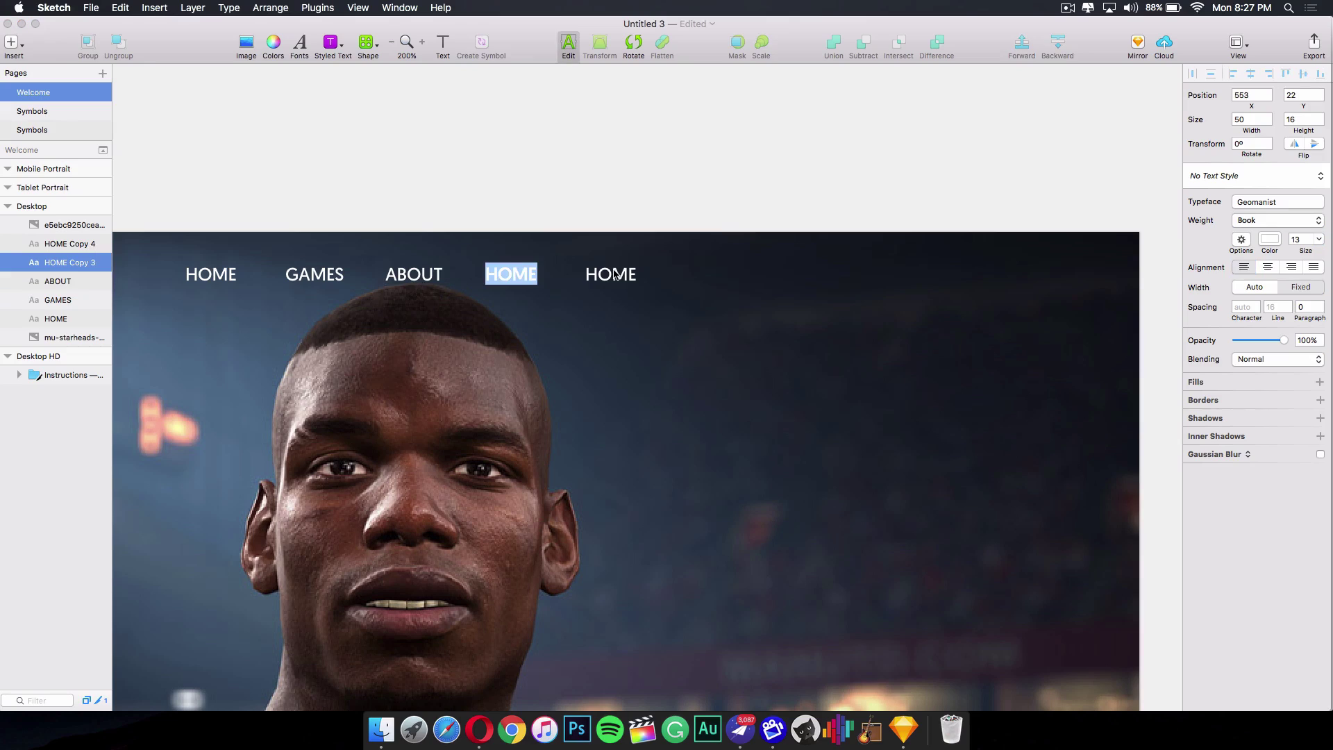
type("CONTACT")
key("Escape")
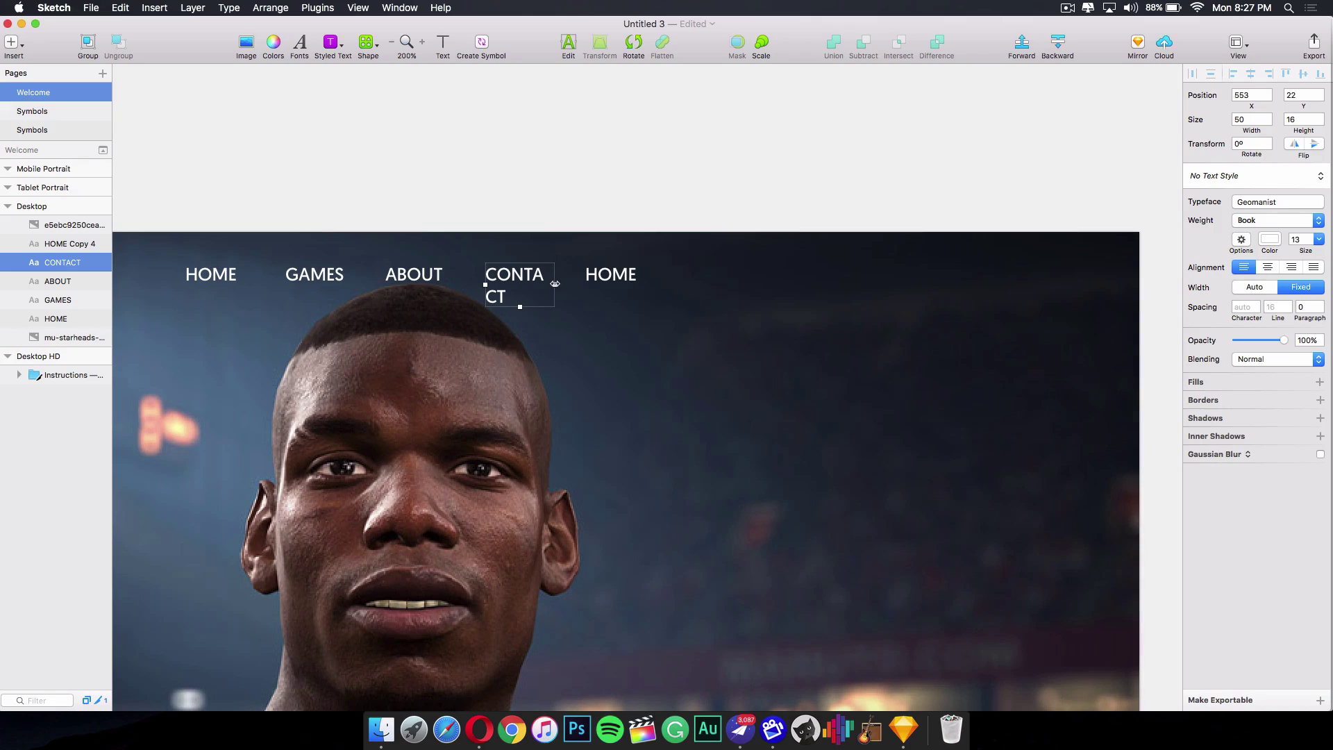
left_click_drag(555, 285, 566, 286)
Rename the last label SOCIAL MEDIA, widen it onto one line and nudge it right for even spacing.
left_click(618, 280)
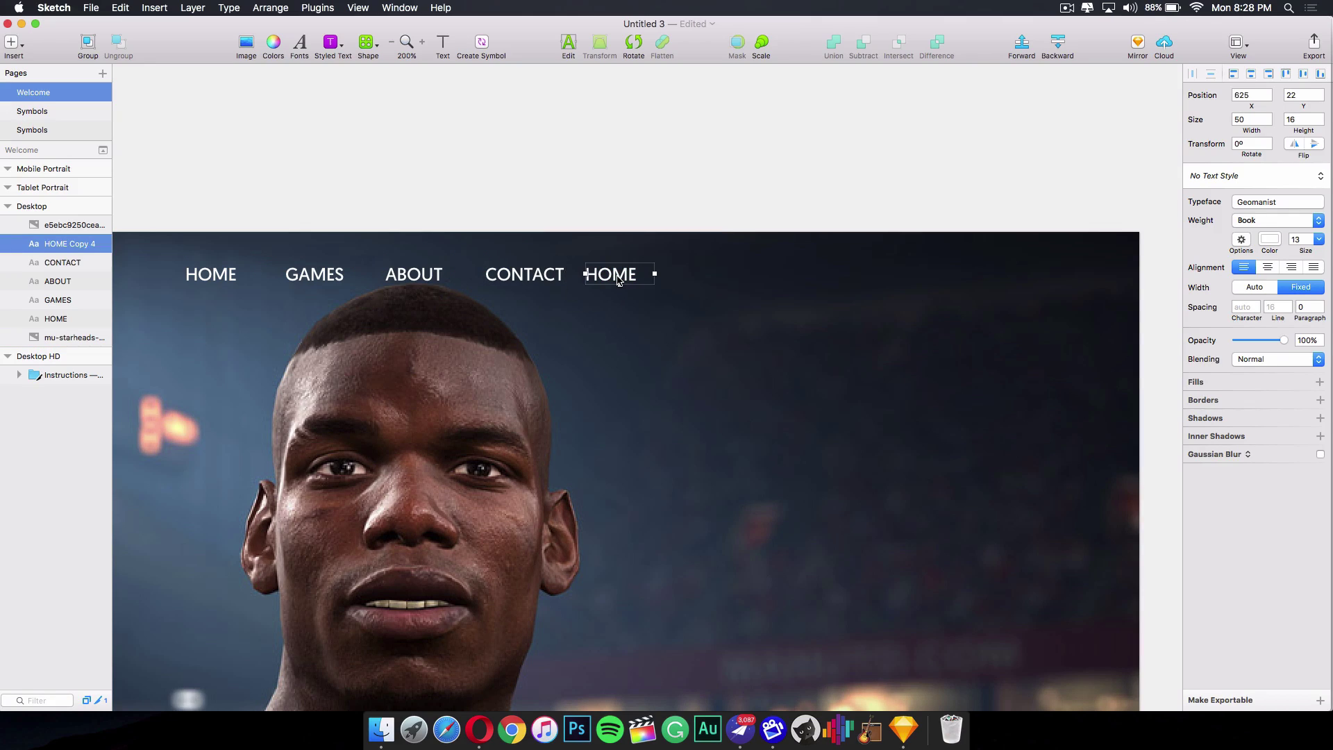
double_click(618, 277)
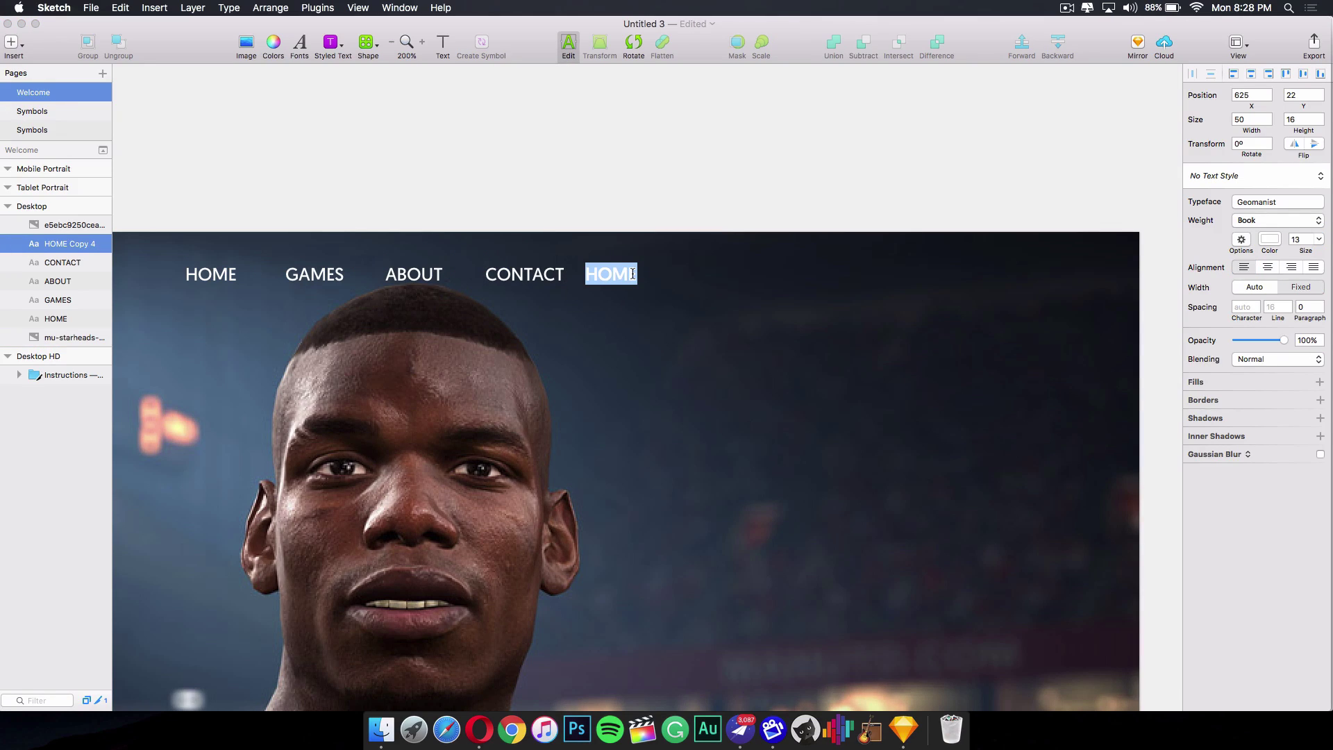
type("SOCIAL")
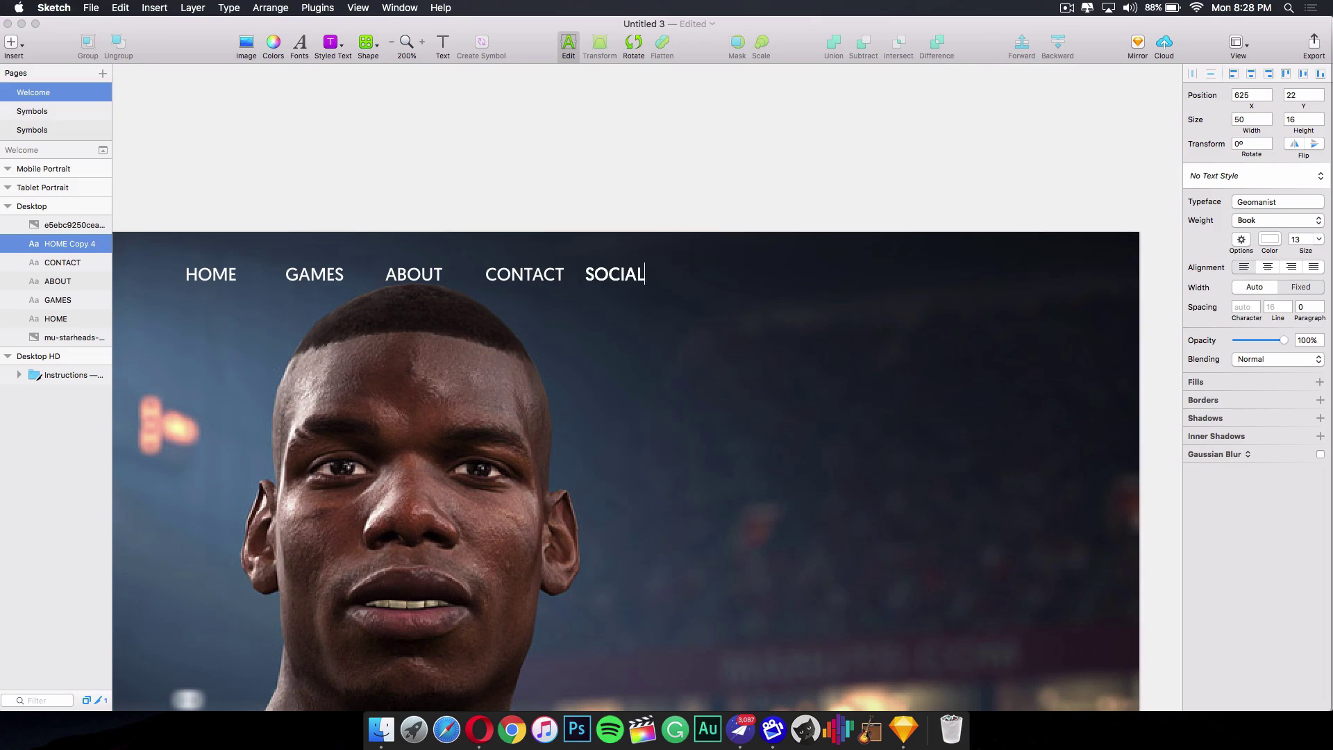
type(" MEDIA")
key("Escape")
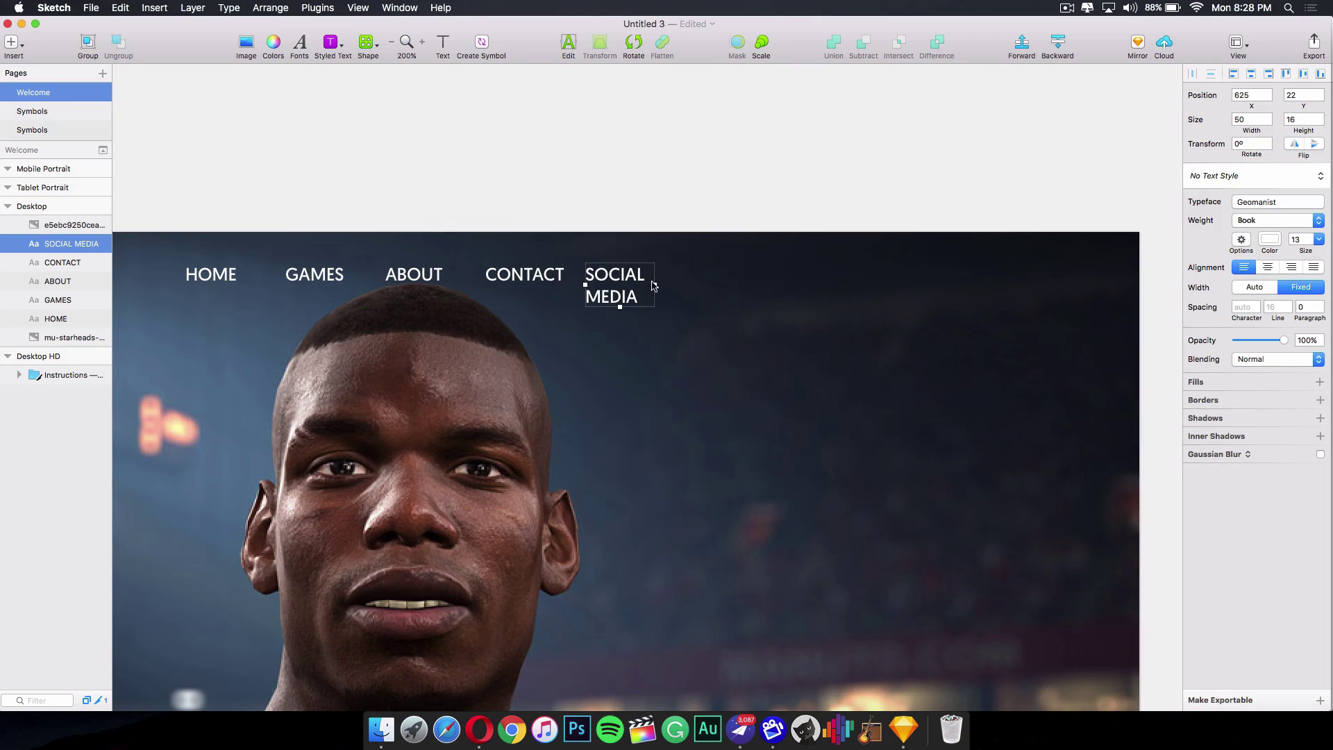
left_click_drag(656, 283, 759, 283)
left_click(583, 506)
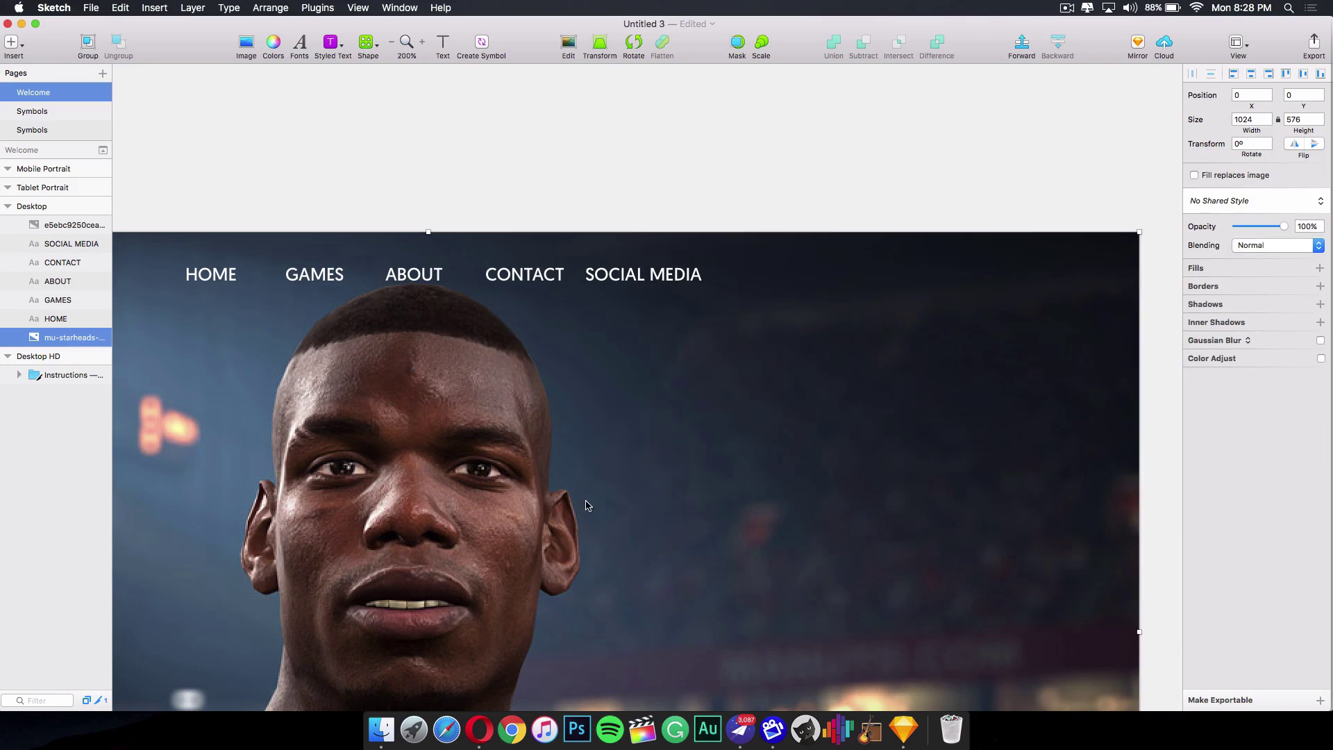
scroll(585, 479, "down", 3)
scroll(589, 472, "down", 1)
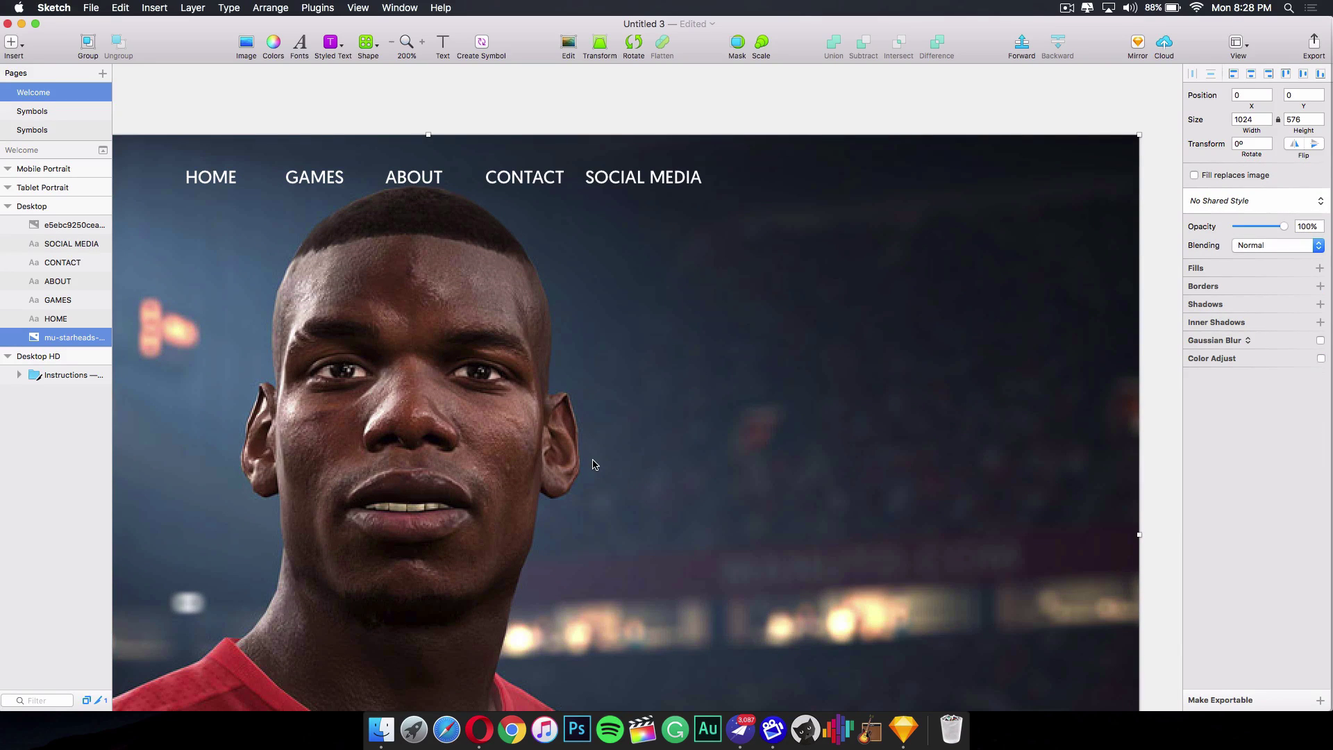
left_click_drag(609, 182, 630, 182)
left_click(653, 235)
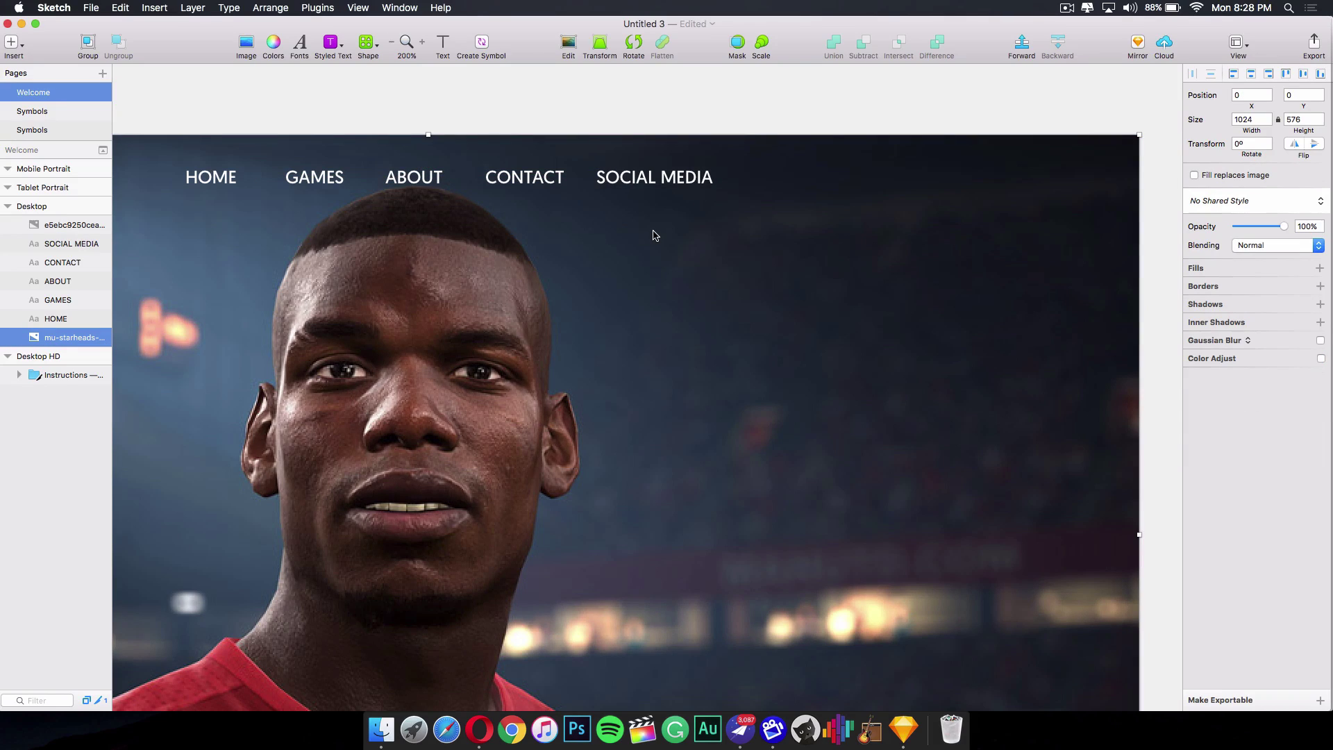
key("super+0")
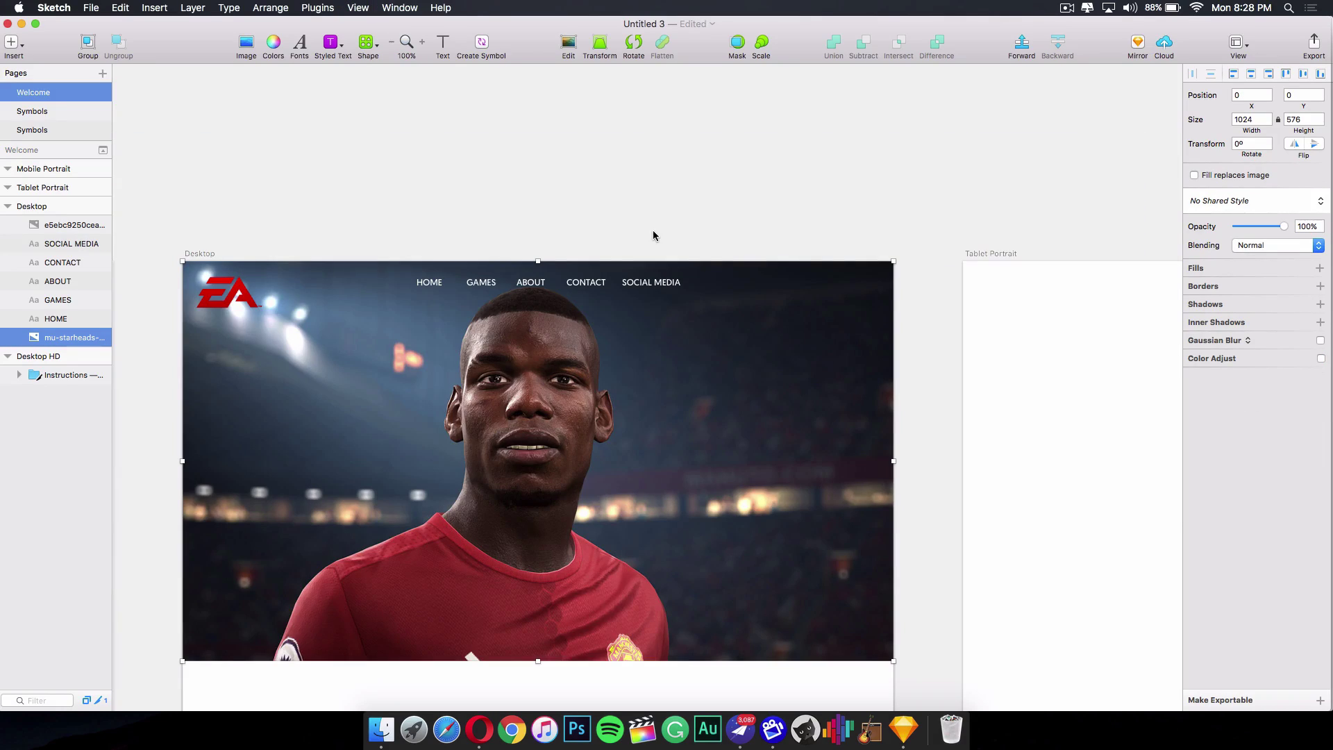
scroll(639, 409, "down", 3)
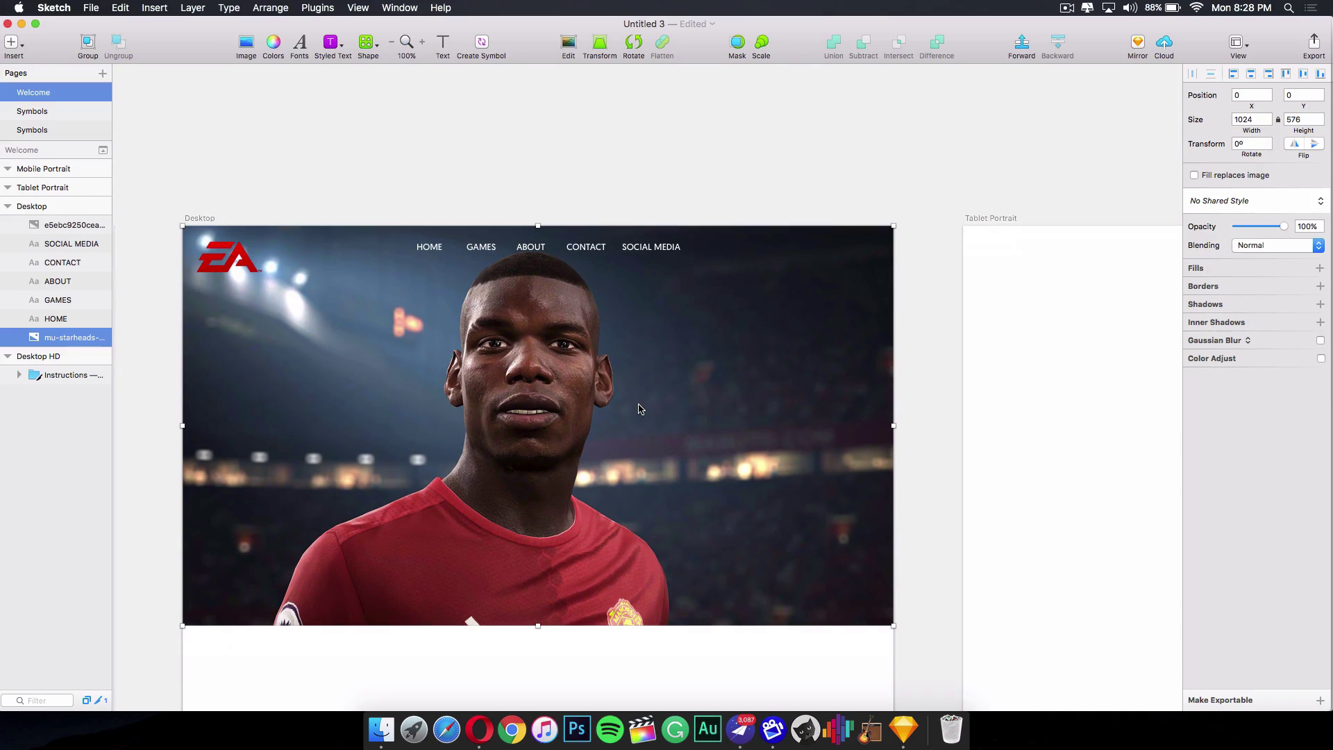
scroll(639, 408, "down", 2)
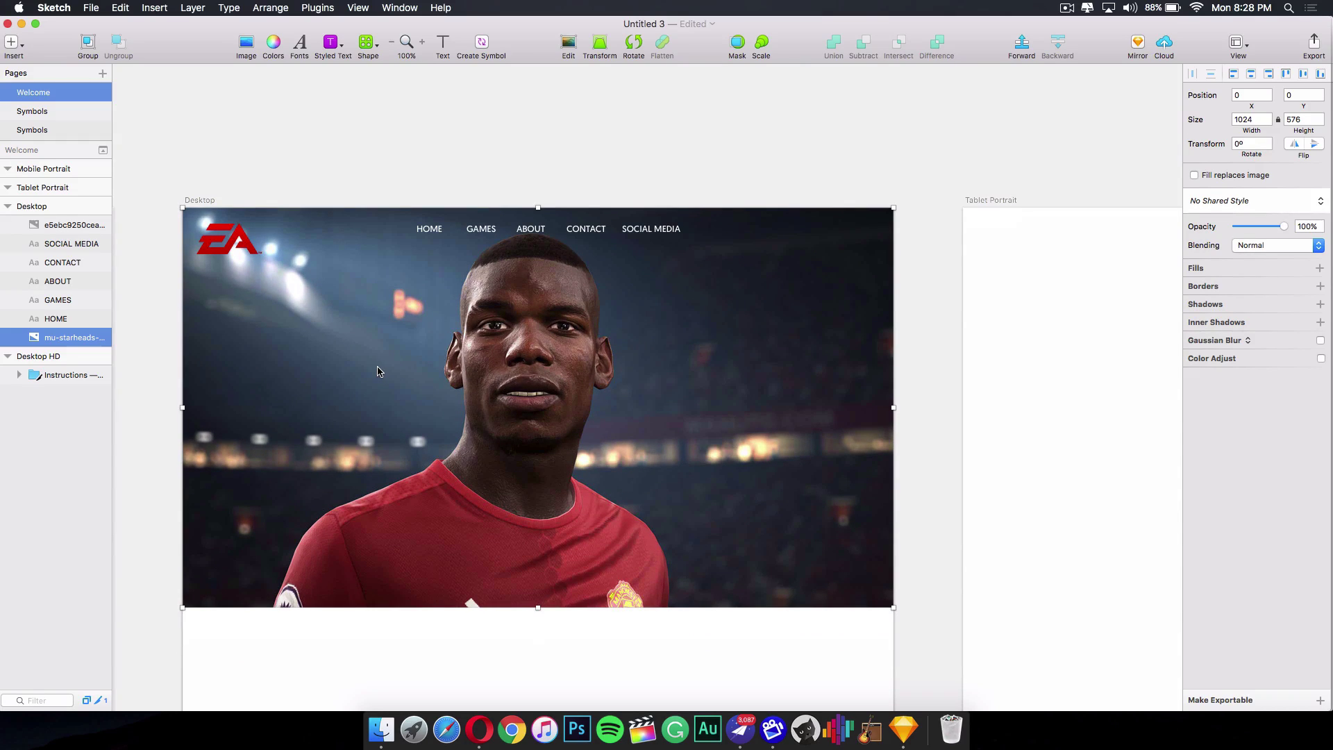
mouse_move(168, 32)
left_mouse_down()
mouse_move(773, 32)
mouse_move(691, 32)
left_mouse_up()
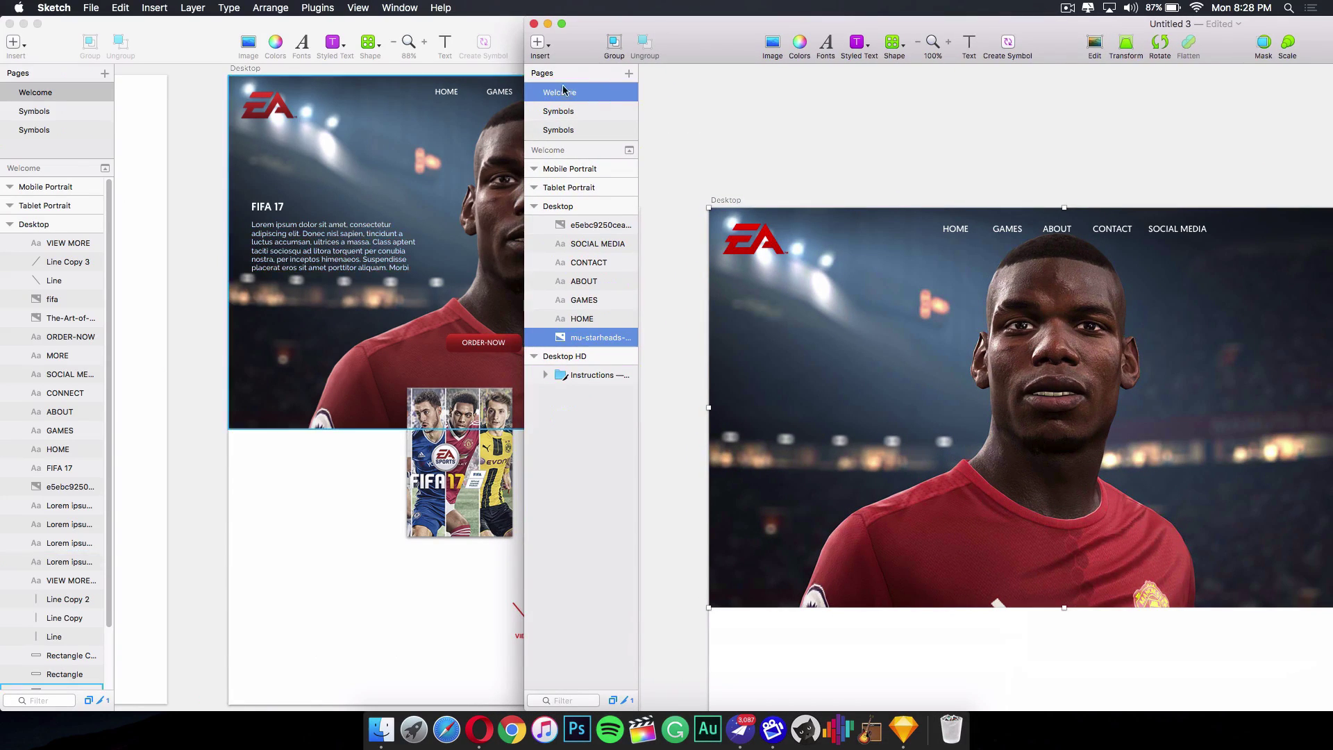
left_click(370, 266)
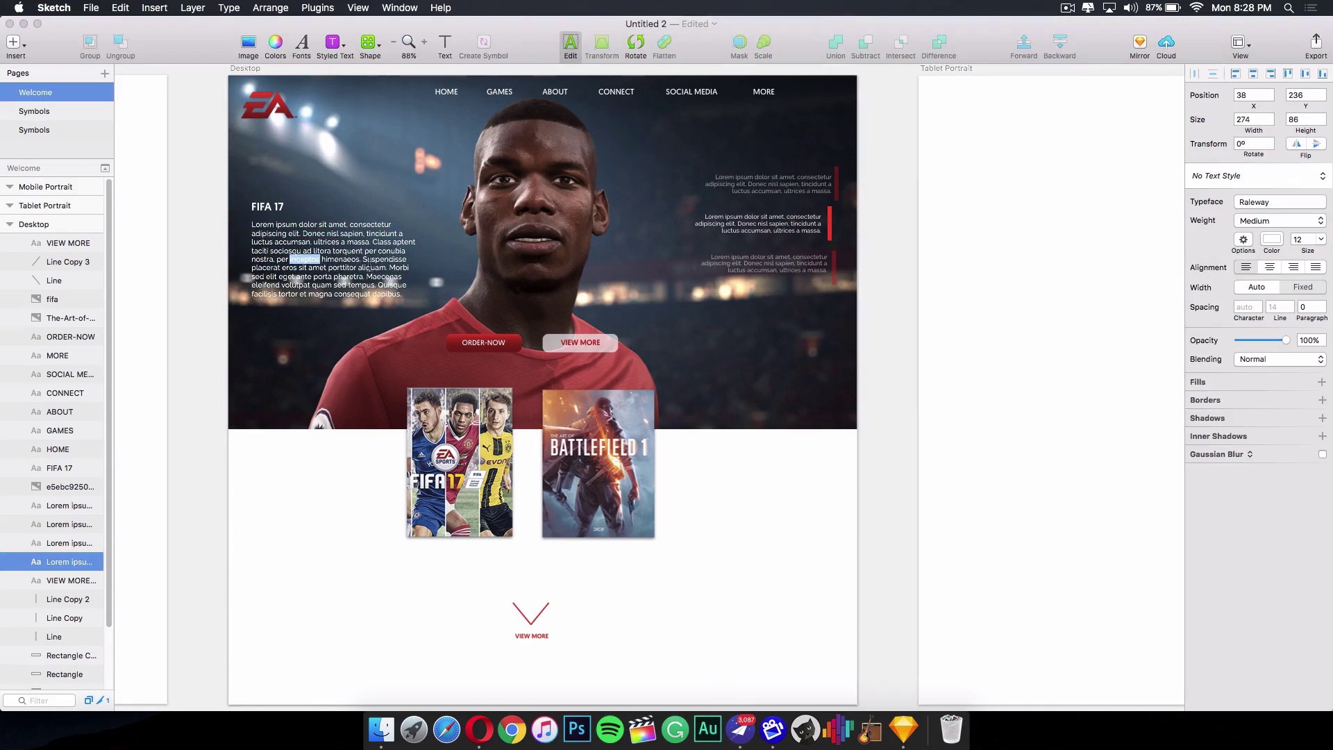
left_click(356, 285)
left_click_drag(398, 299, 250, 222)
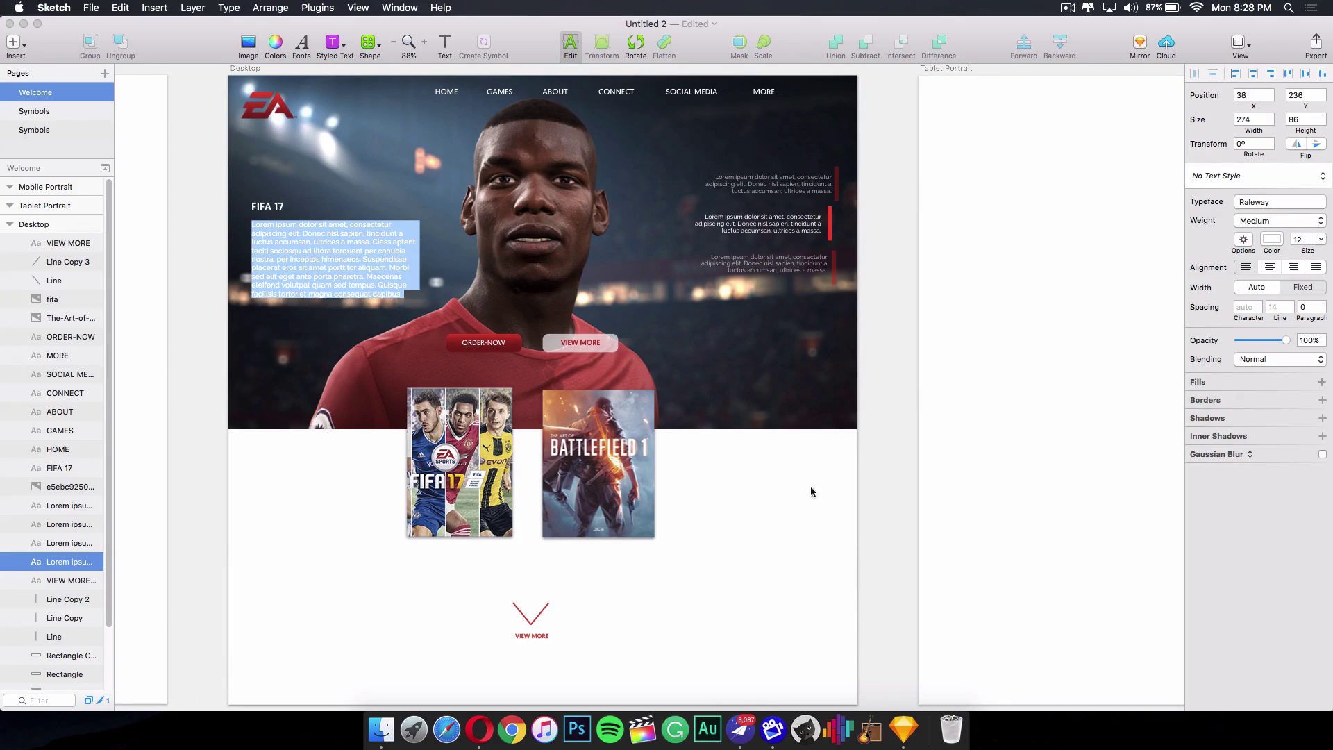
left_click(23, 24)
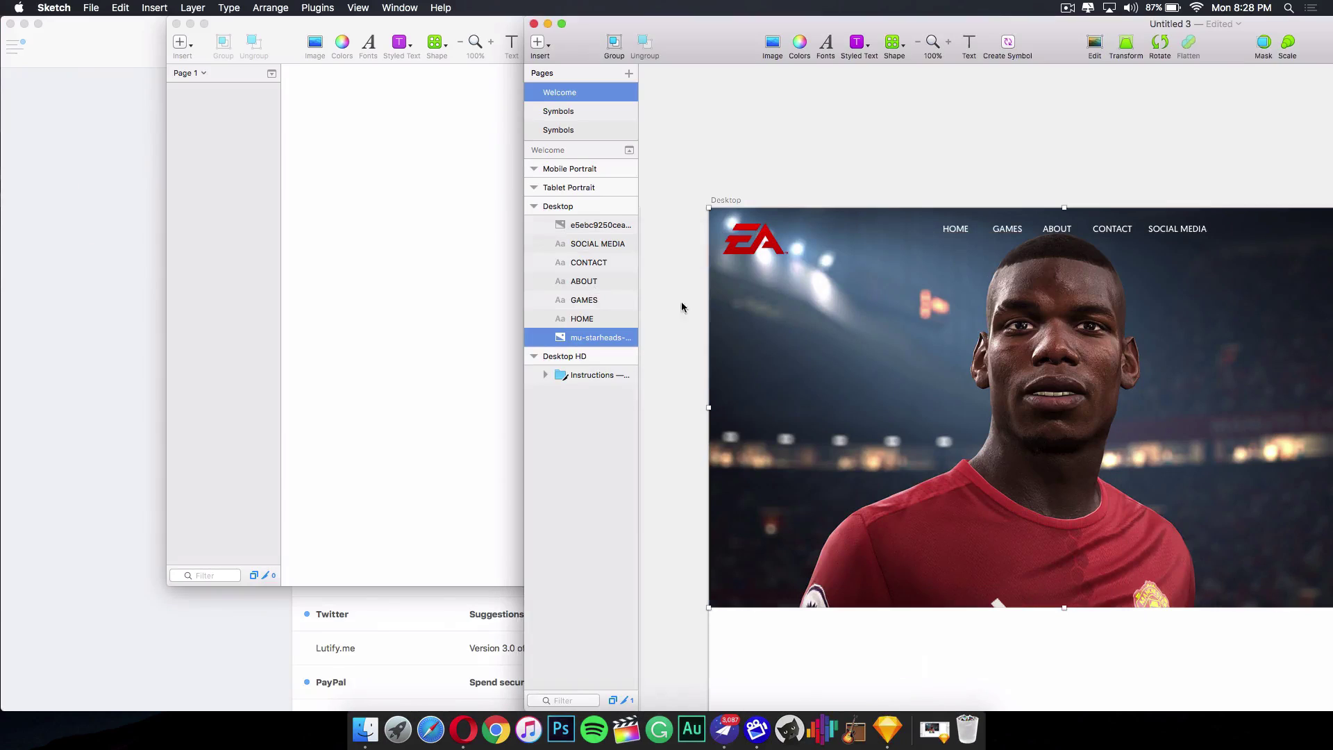
left_click_drag(669, 51, 179, 4)
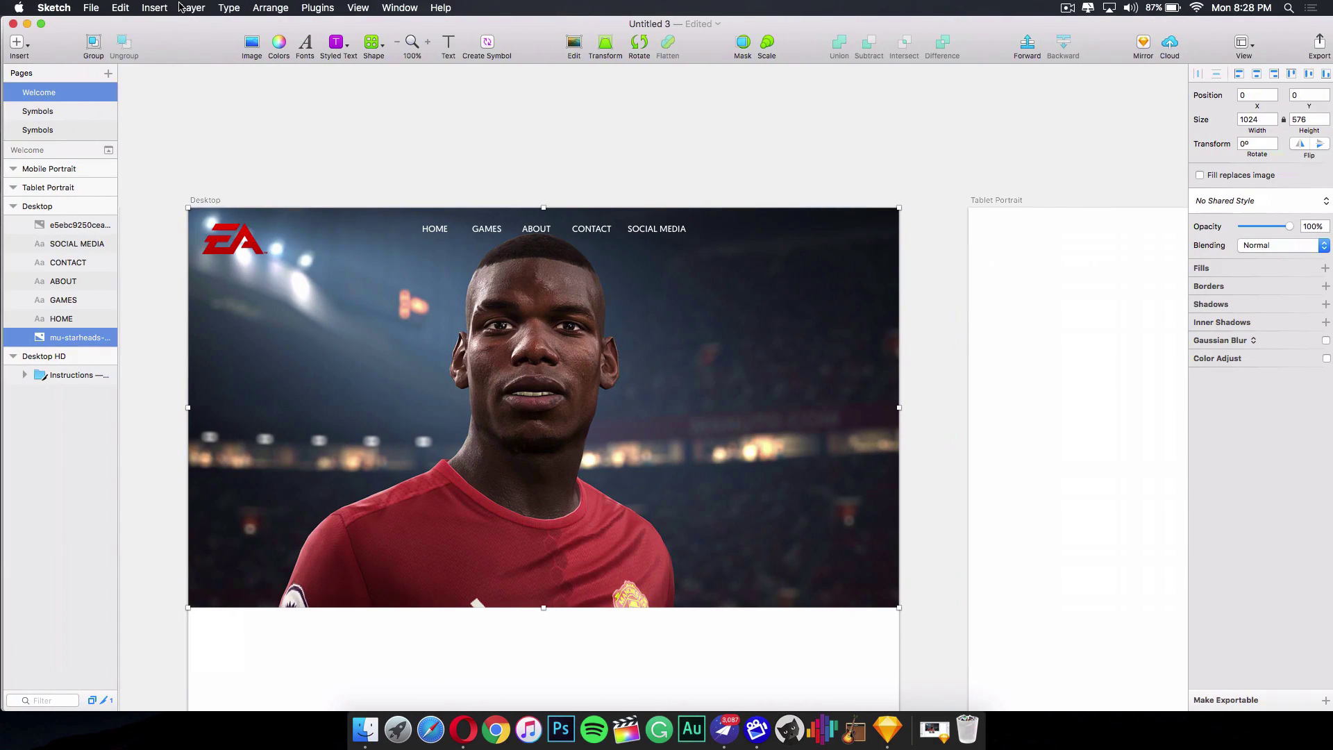
Type a FIFA 17 heading on the hero image in Medium weight, size 20.
left_click(447, 43)
left_click_drag(220, 310, 389, 351)
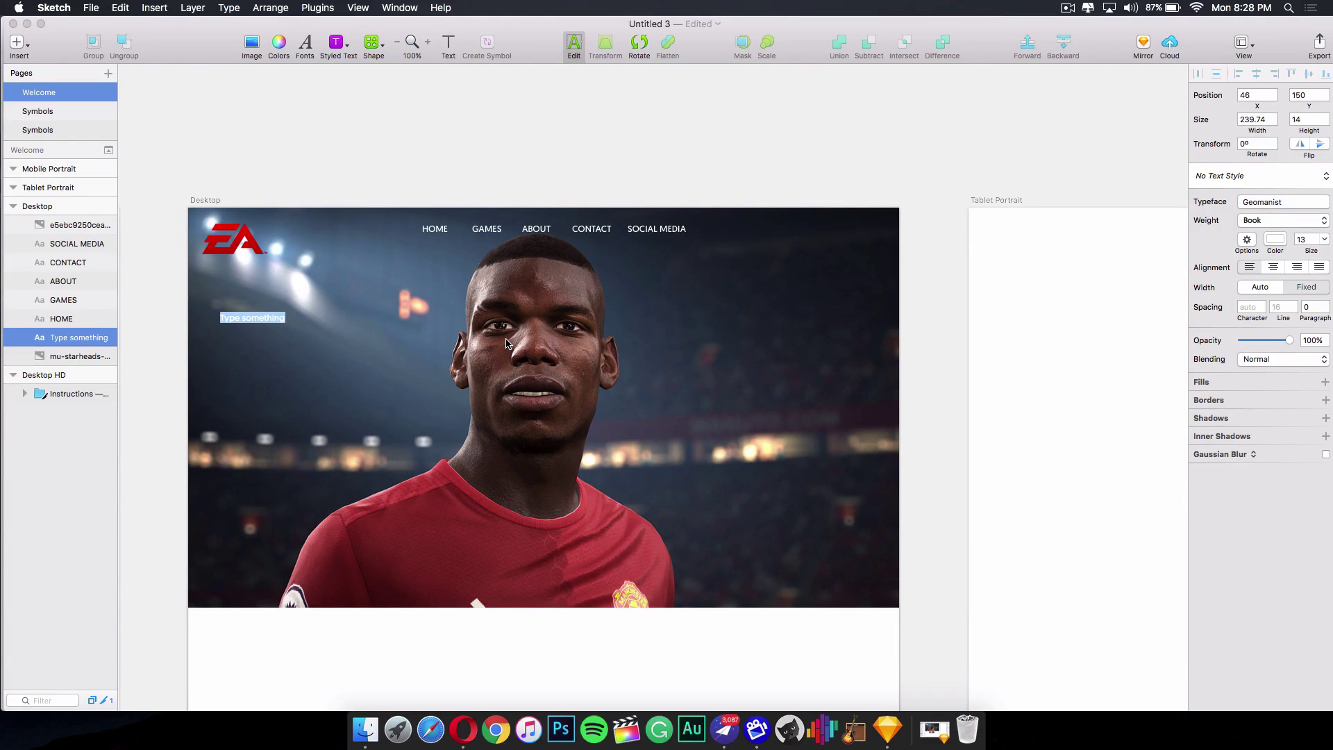
type("FIFA 17")
triple_click(233, 315)
left_click(1284, 222)
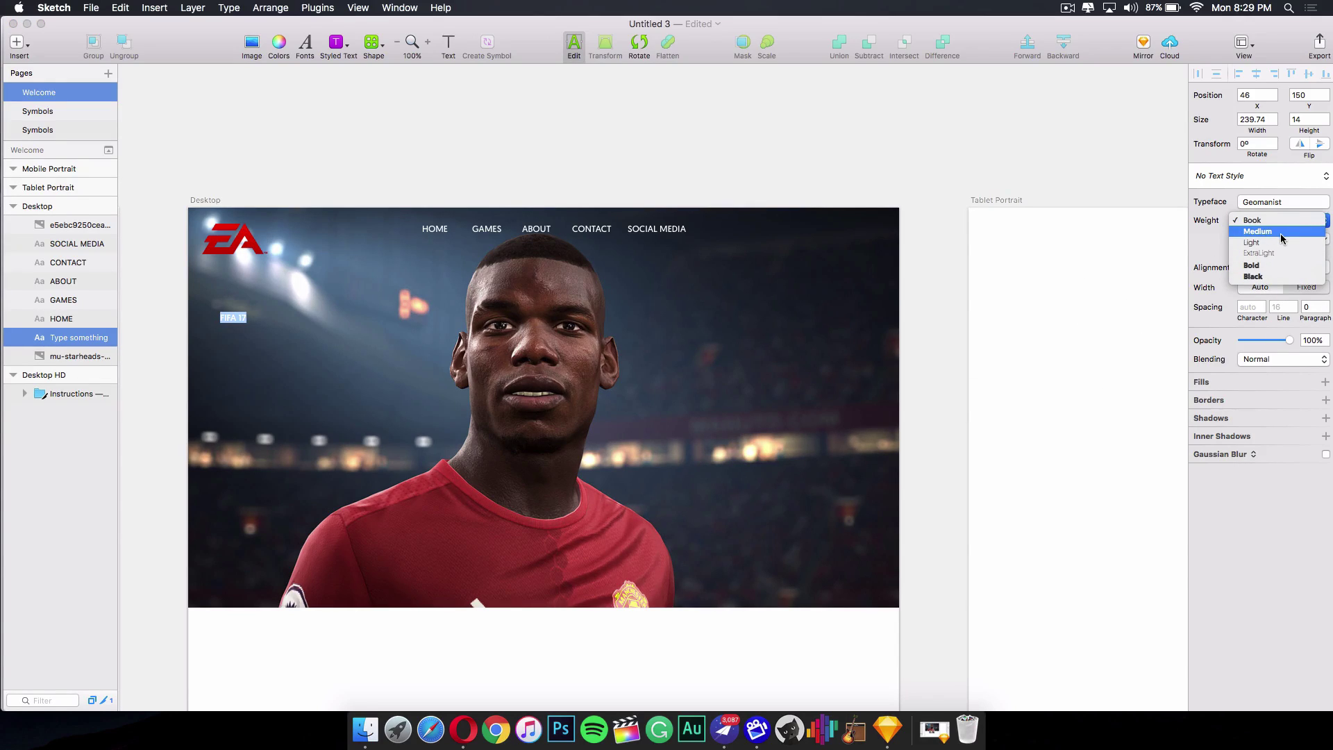
left_click(1280, 233)
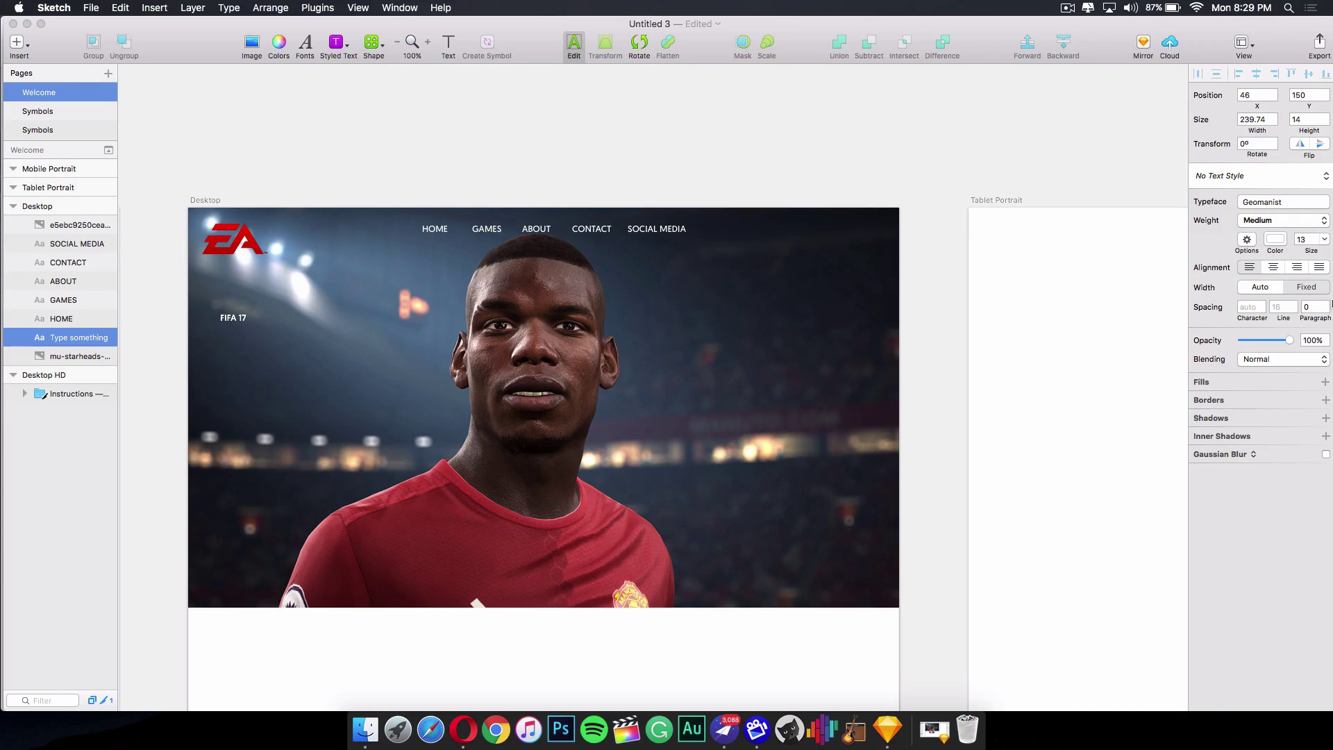
left_click(1324, 239)
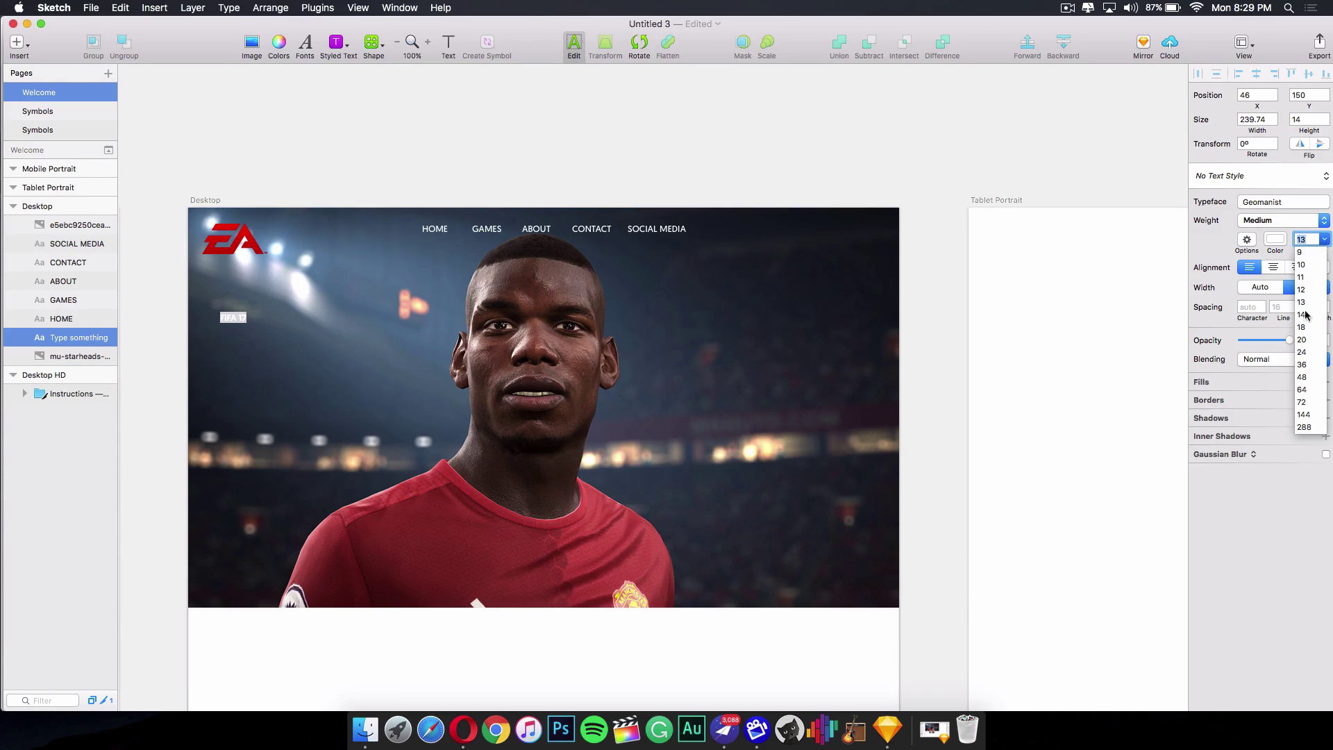
left_click(1303, 339)
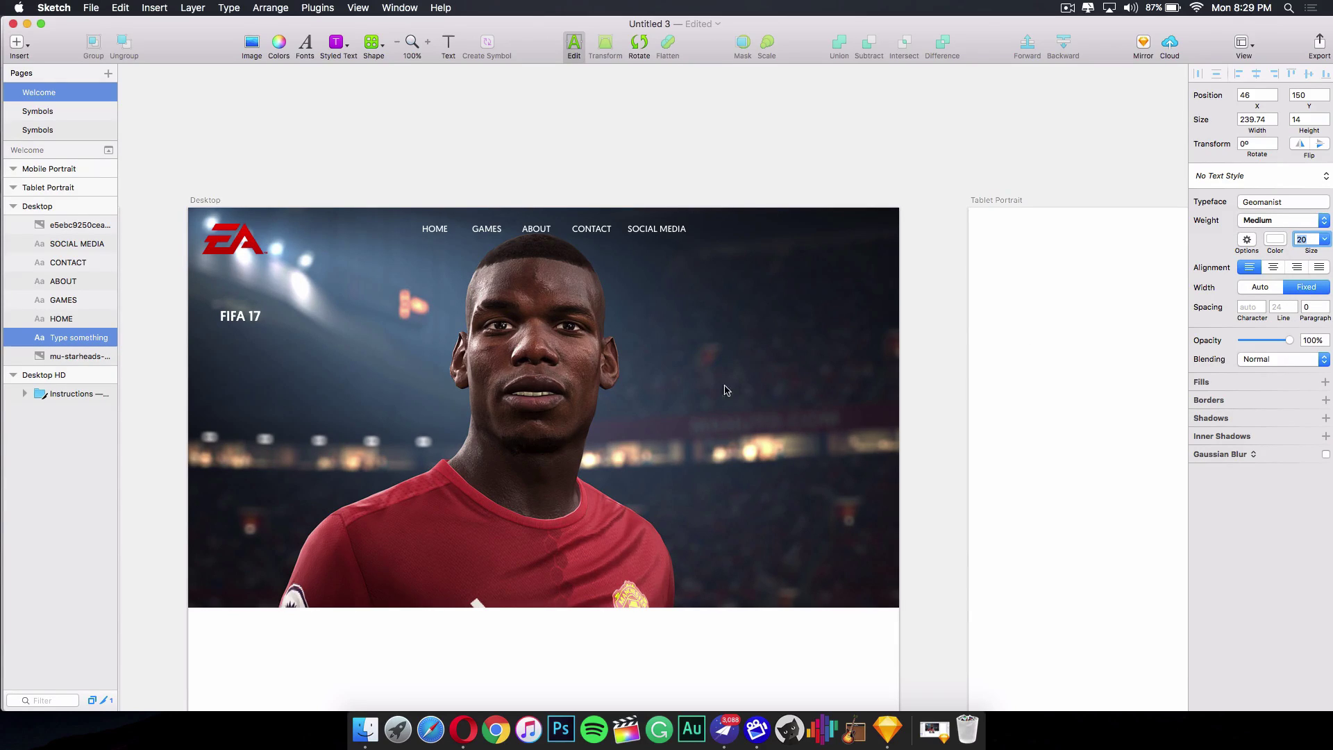
left_click(206, 334)
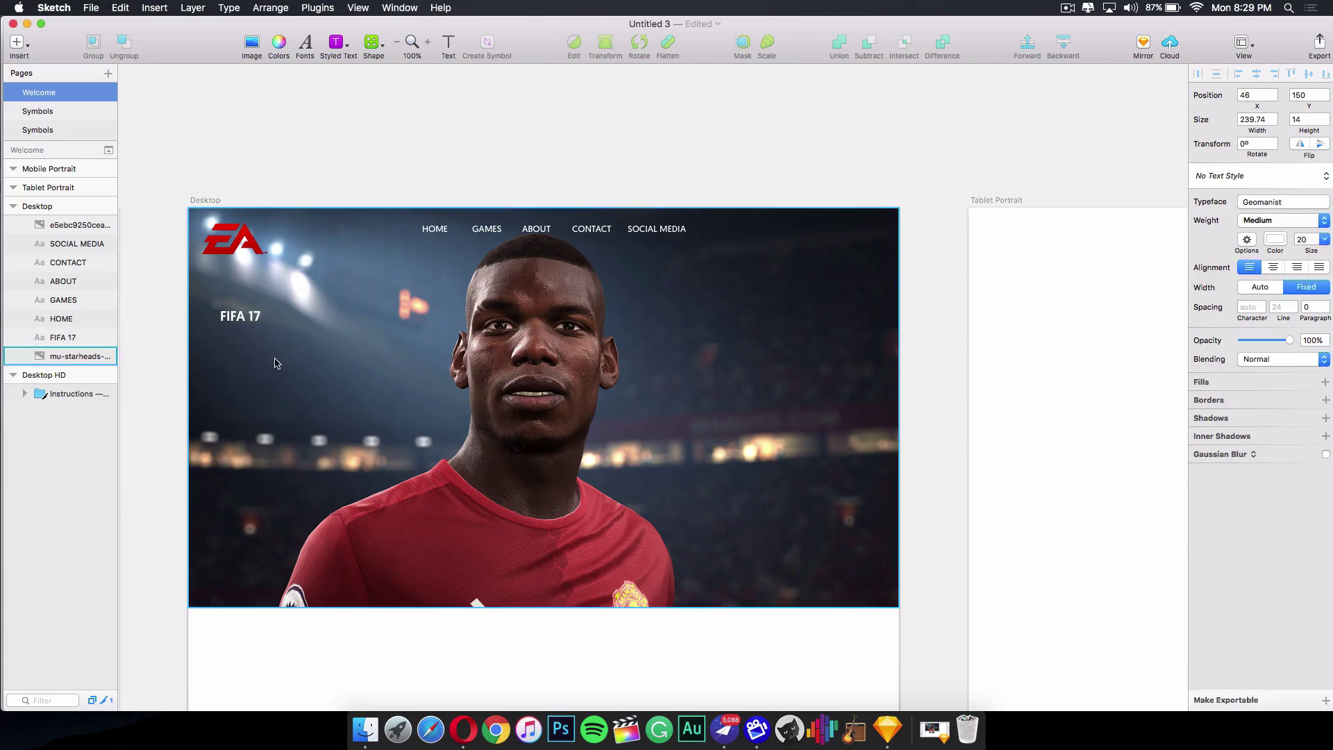
Move the heading to X 20, Y 144, narrow its box, and draw a text box below it.
left_click_drag(254, 322, 234, 316)
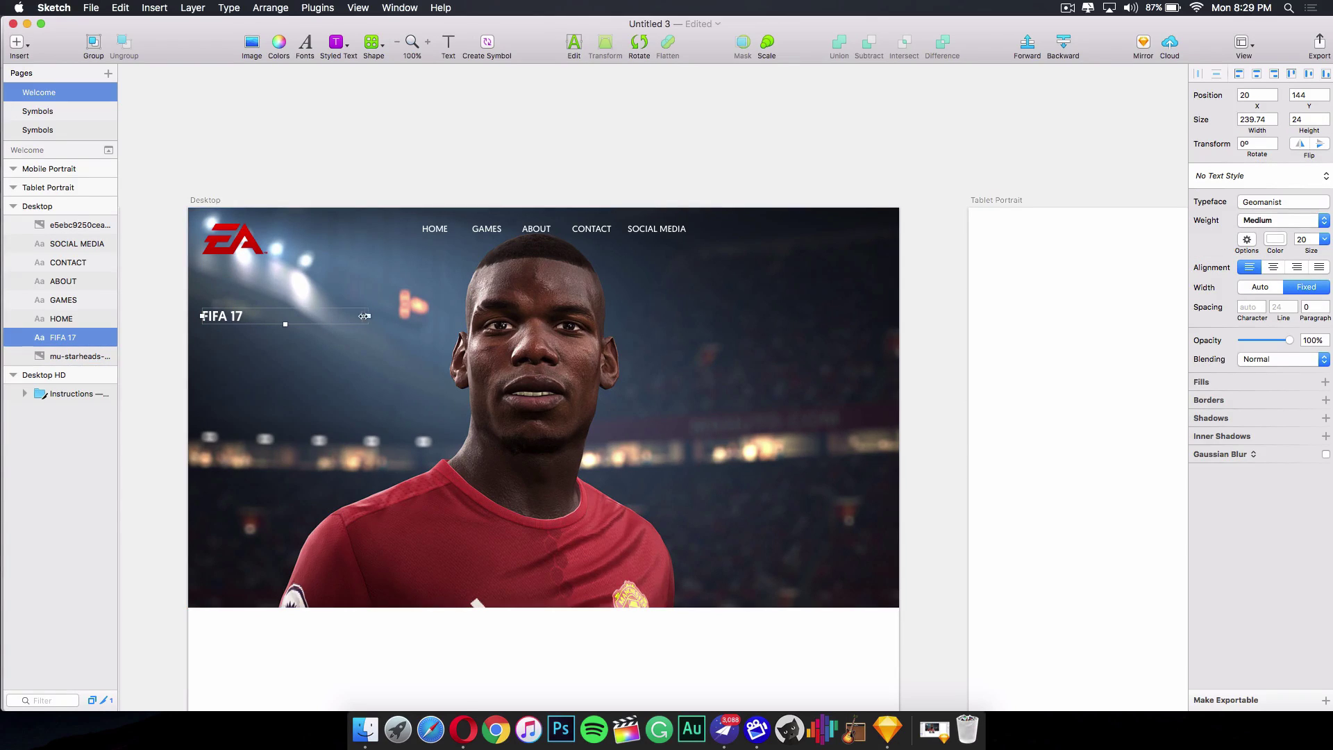
left_click_drag(372, 320, 254, 317)
left_click(449, 43)
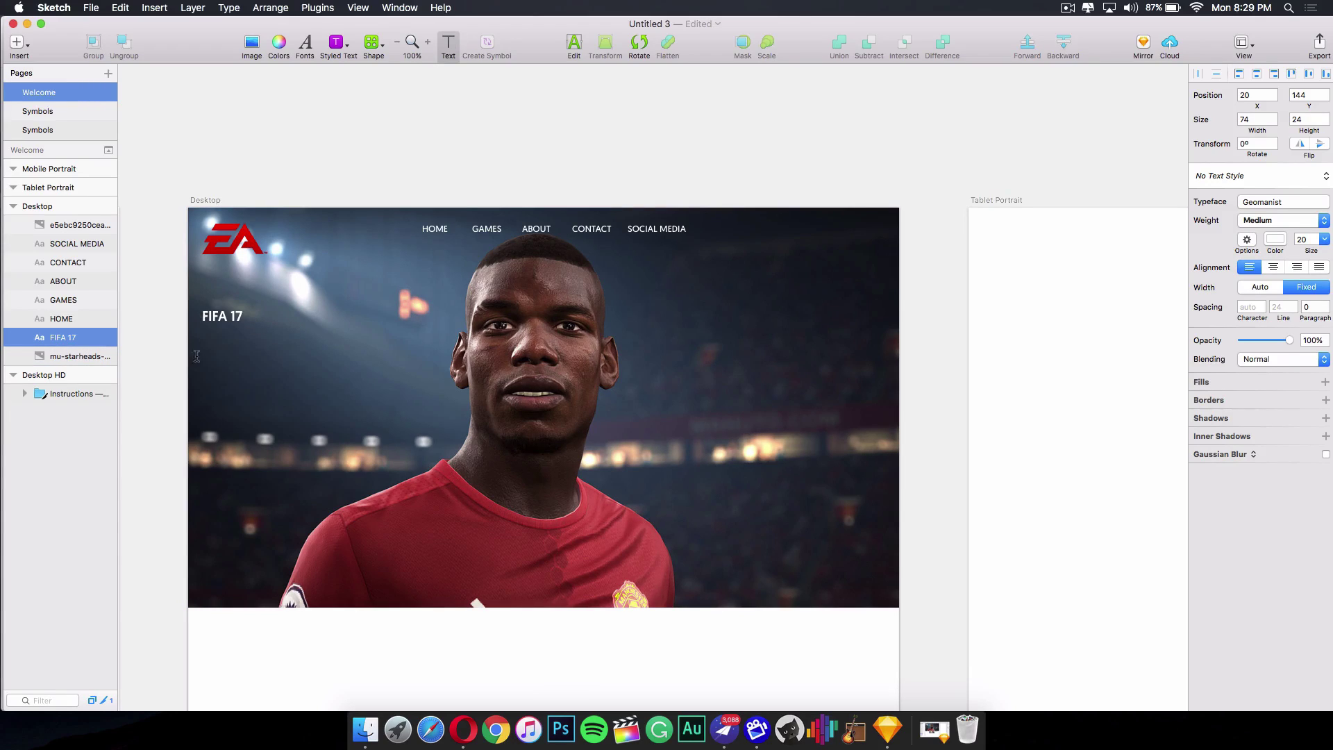
left_click_drag(198, 355, 403, 447)
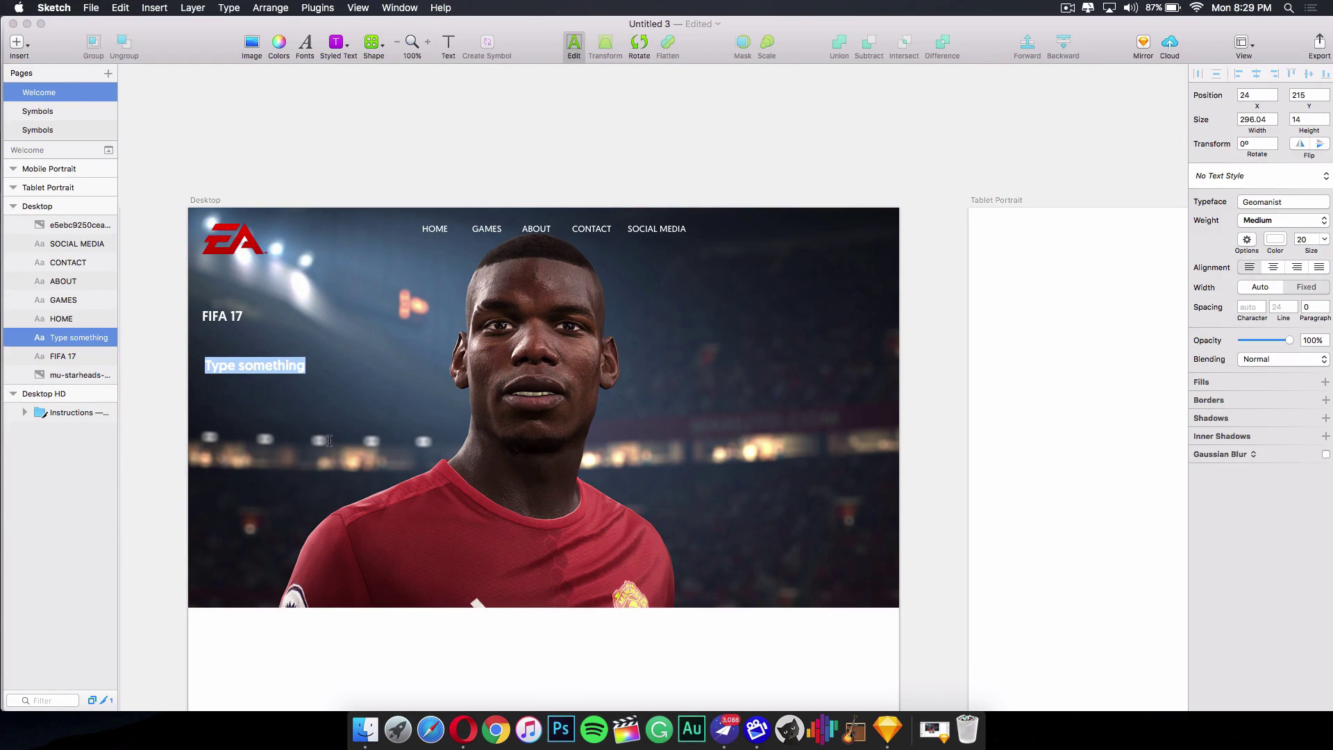
Paste the Lorem ipsum paragraph and style it Light weight, size 11.
type("Lorem ipsum dolor sit amet, consectetur adipiscing elit. Donec nisl sapien, tincidunt a luctus accumsan, ultrices a massa. Class aptent taciti sociosqu ad litora torquent per conubia nostra, per inceptos himenaeos. Suspendisse placerat eros sit amet porttitor aliquam. Morbi sed elit eget ante porta pharetra. Maecenas eleifend volutpat quam sed tempus. Quisque facilisis tortor et magna consequat dapibus.")
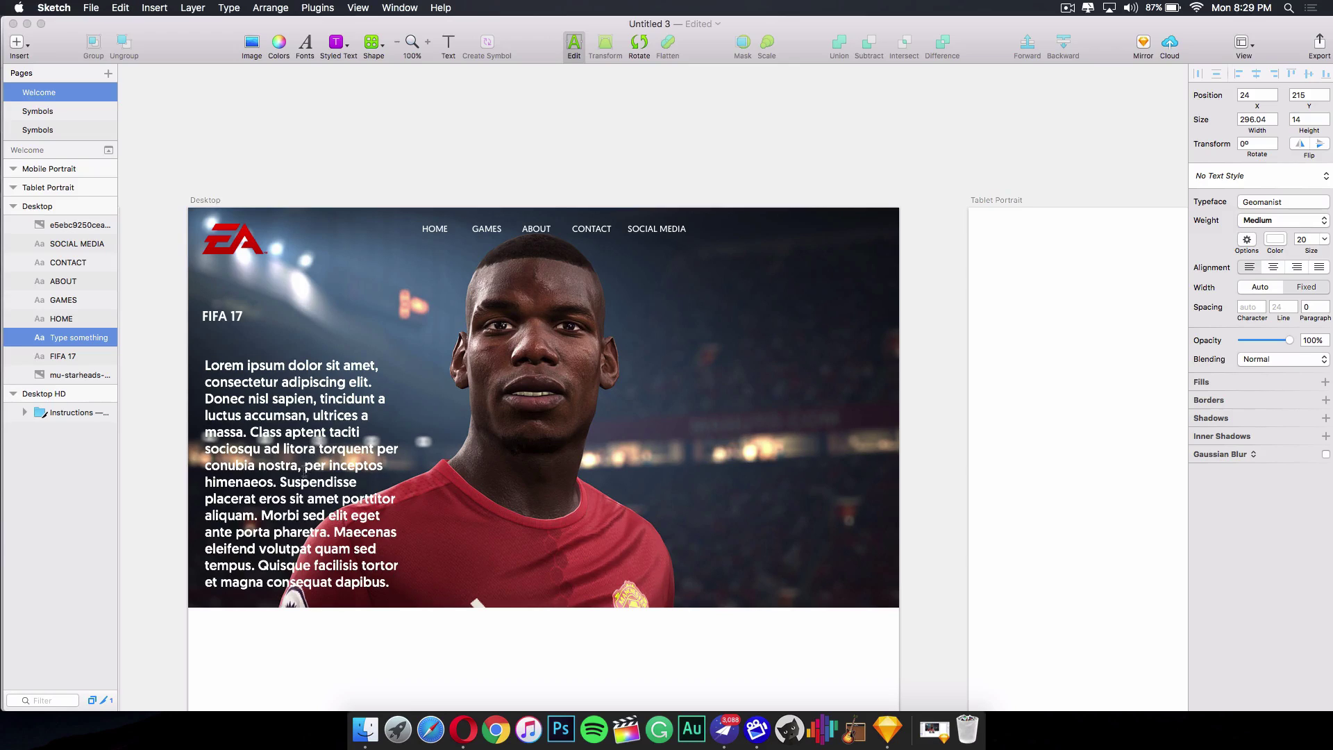
key("super+a")
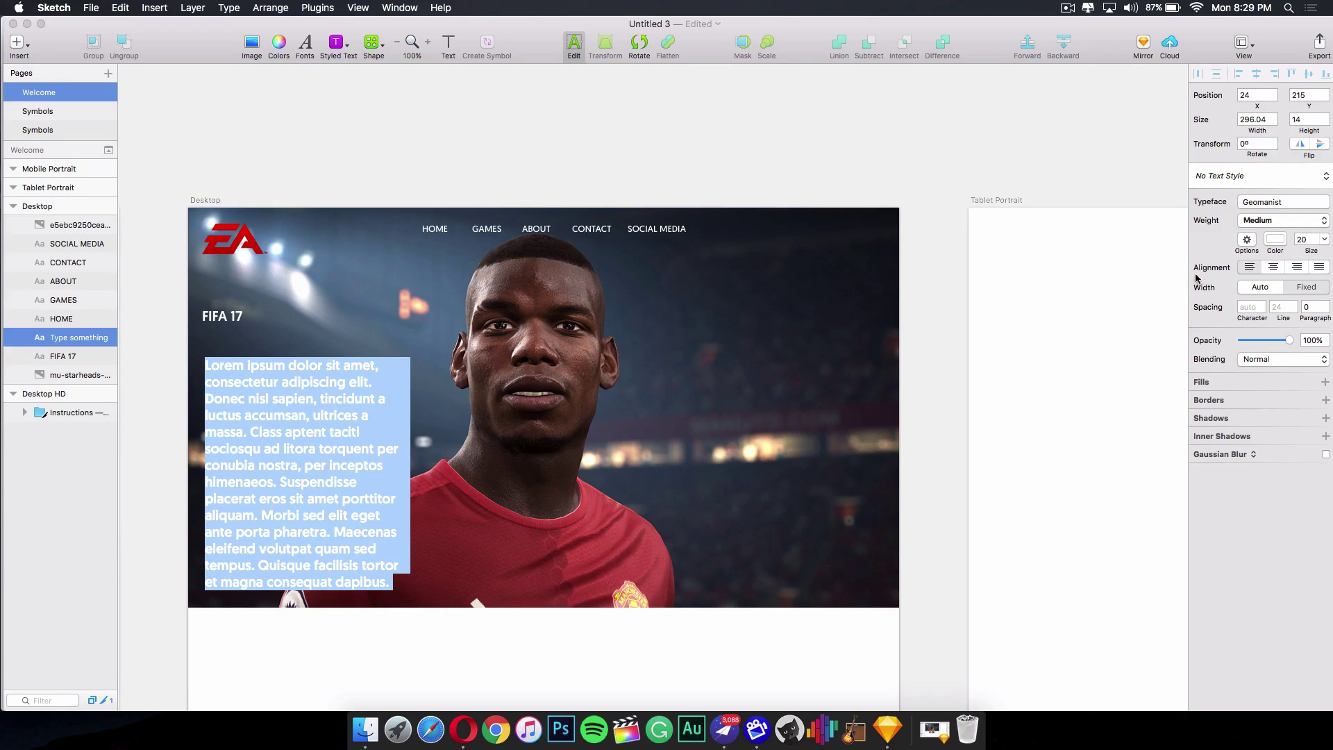
left_click(1265, 220)
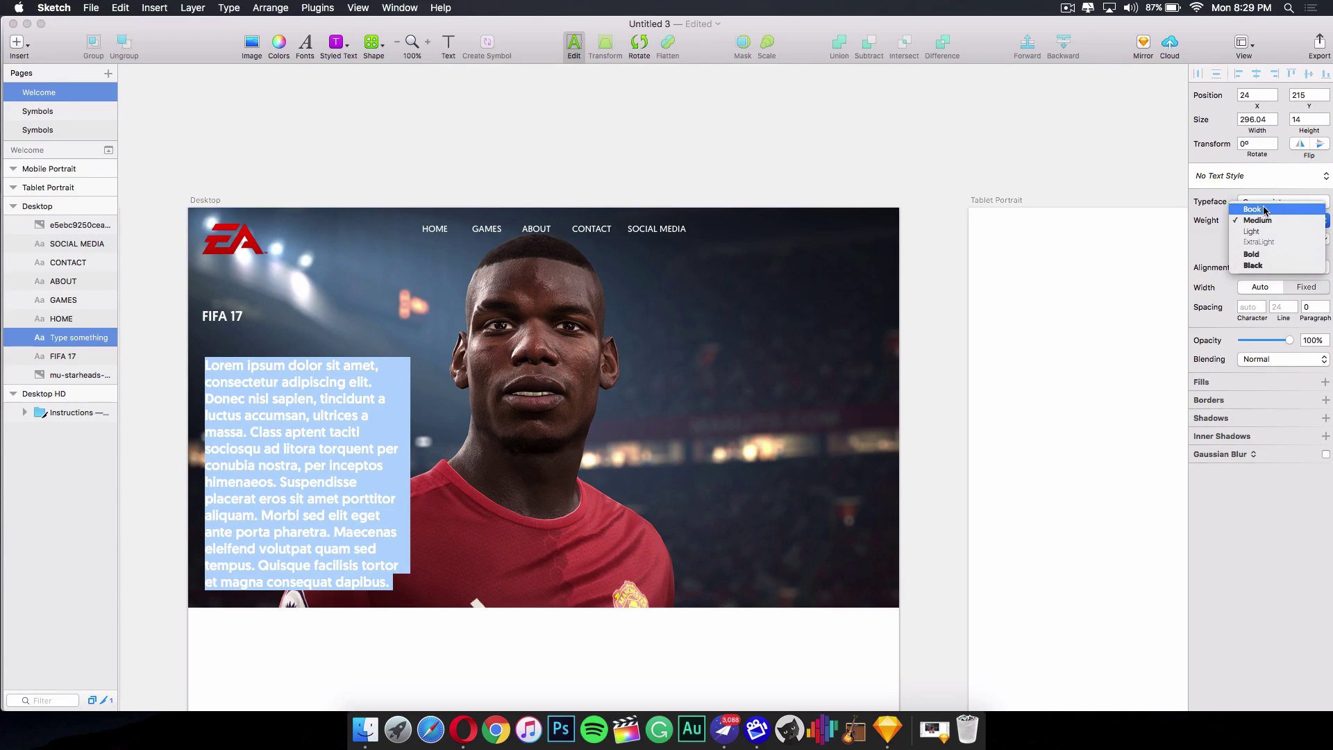
left_click(1252, 231)
left_click(1324, 239)
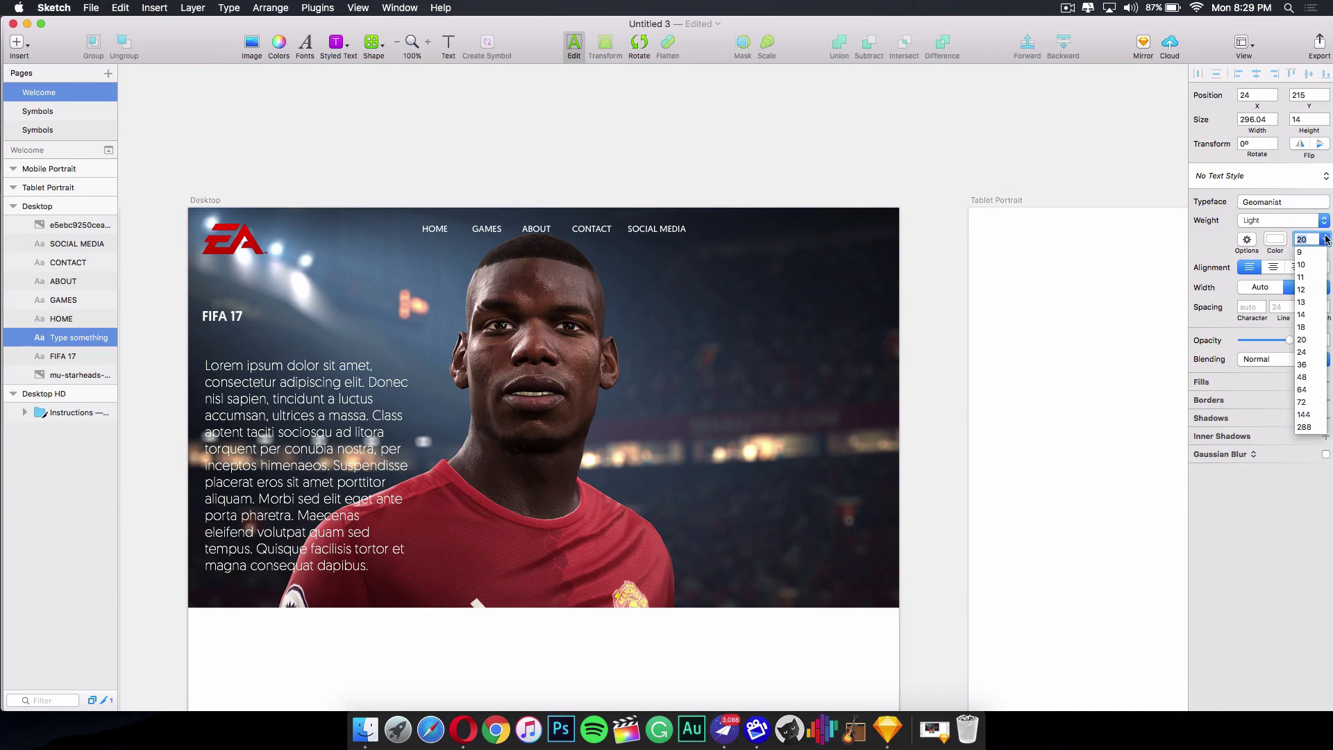
left_click(1308, 279)
key("super+a")
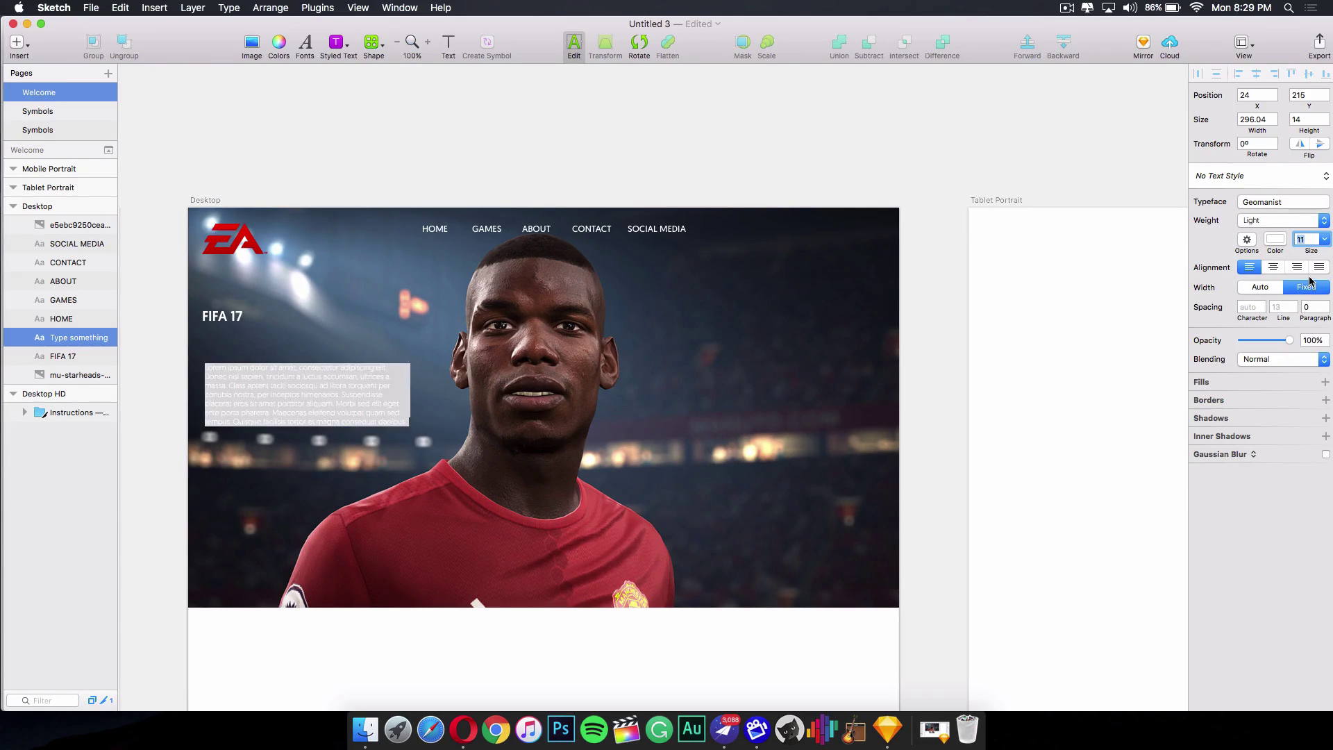
key("Escape")
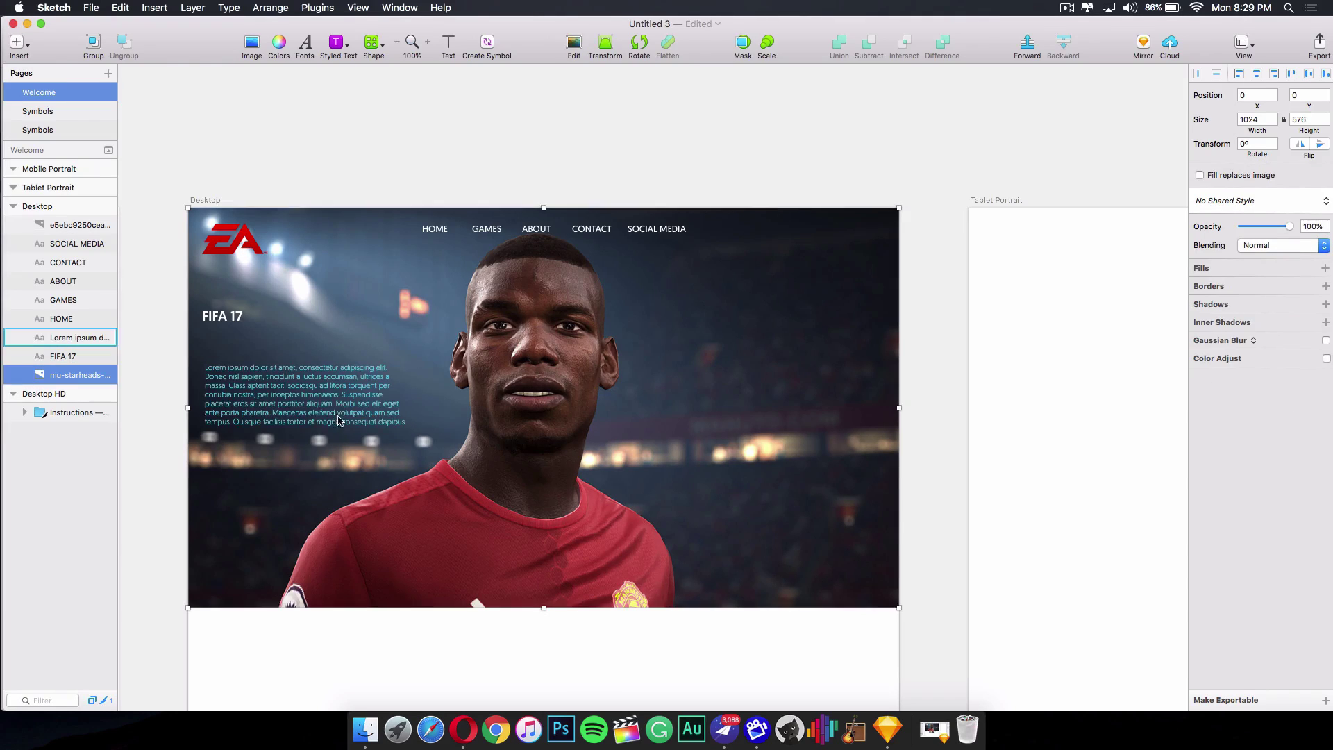
Shorten the paragraph's box and place it at 20,179 under the FIFA 17 heading.
left_click_drag(308, 426, 305, 350)
left_click(309, 422)
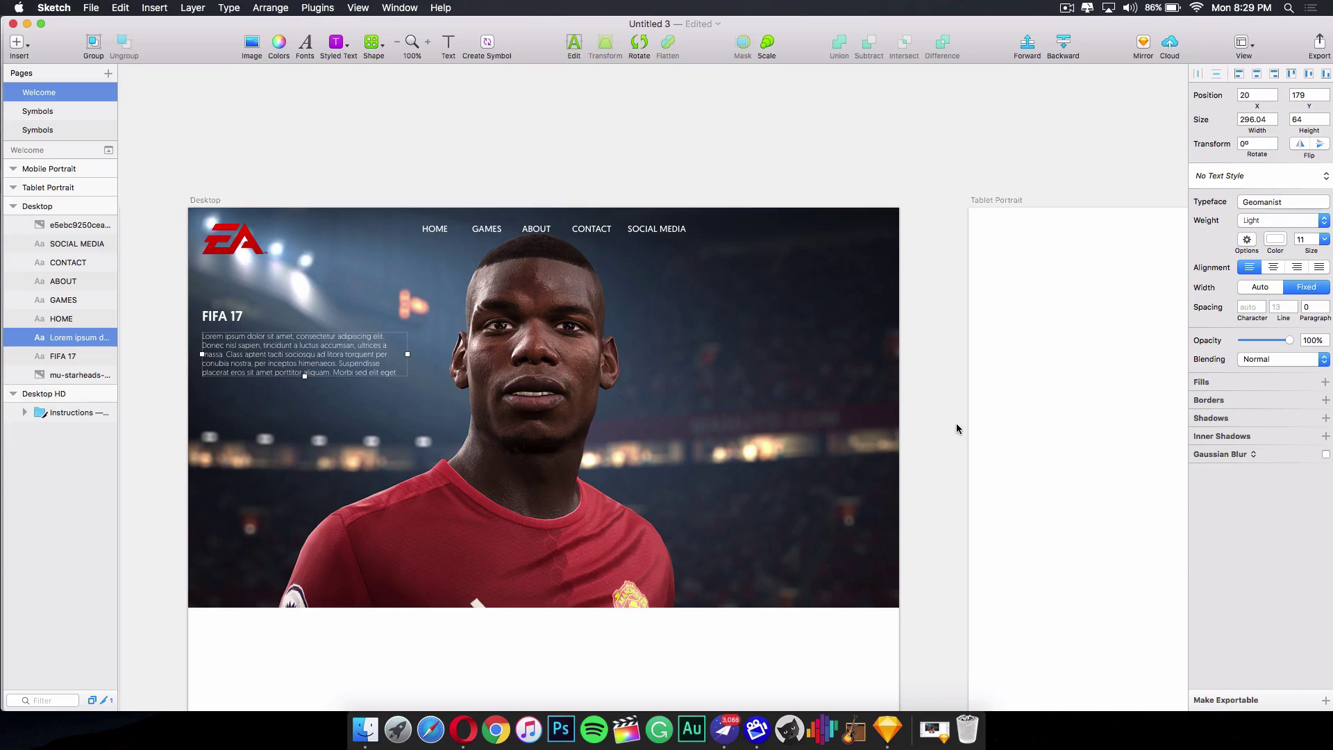
left_click(909, 415)
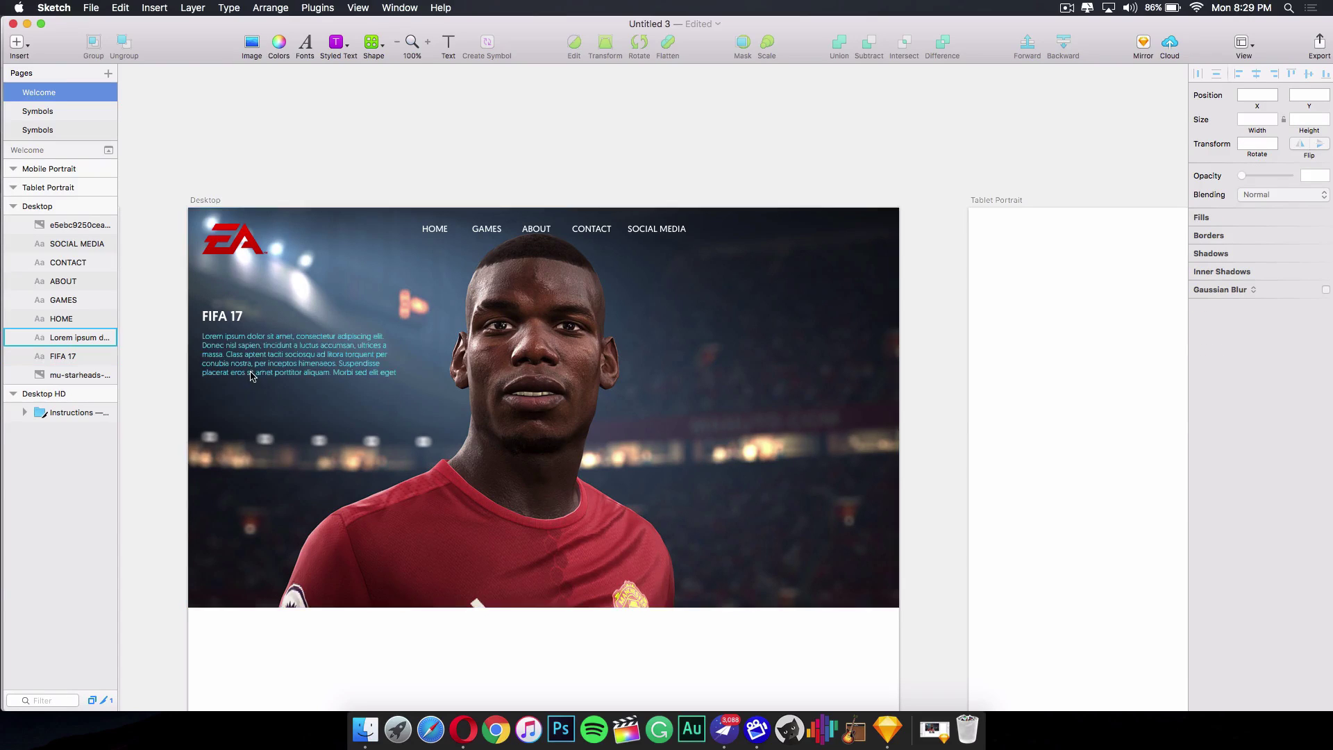
scroll(423, 389, "down", 2)
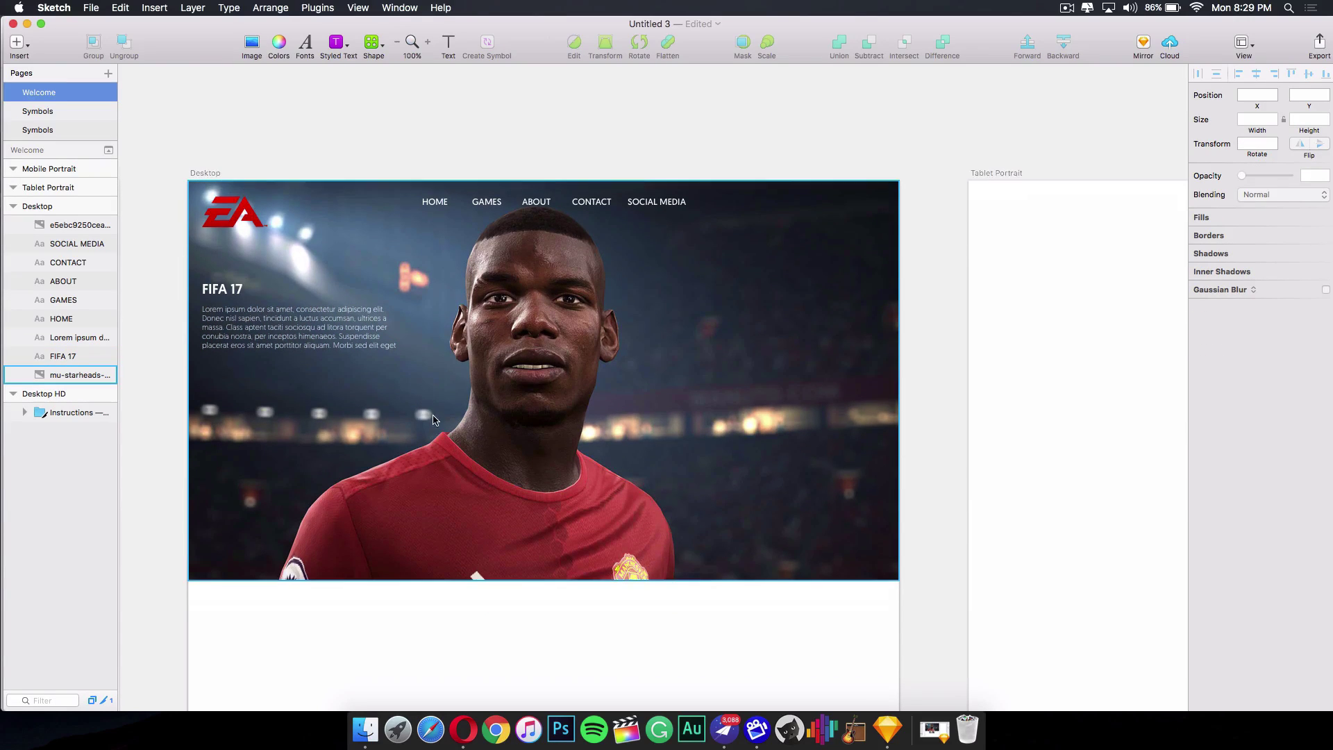
scroll(437, 420, "down", 3)
scroll(448, 416, "up", 2)
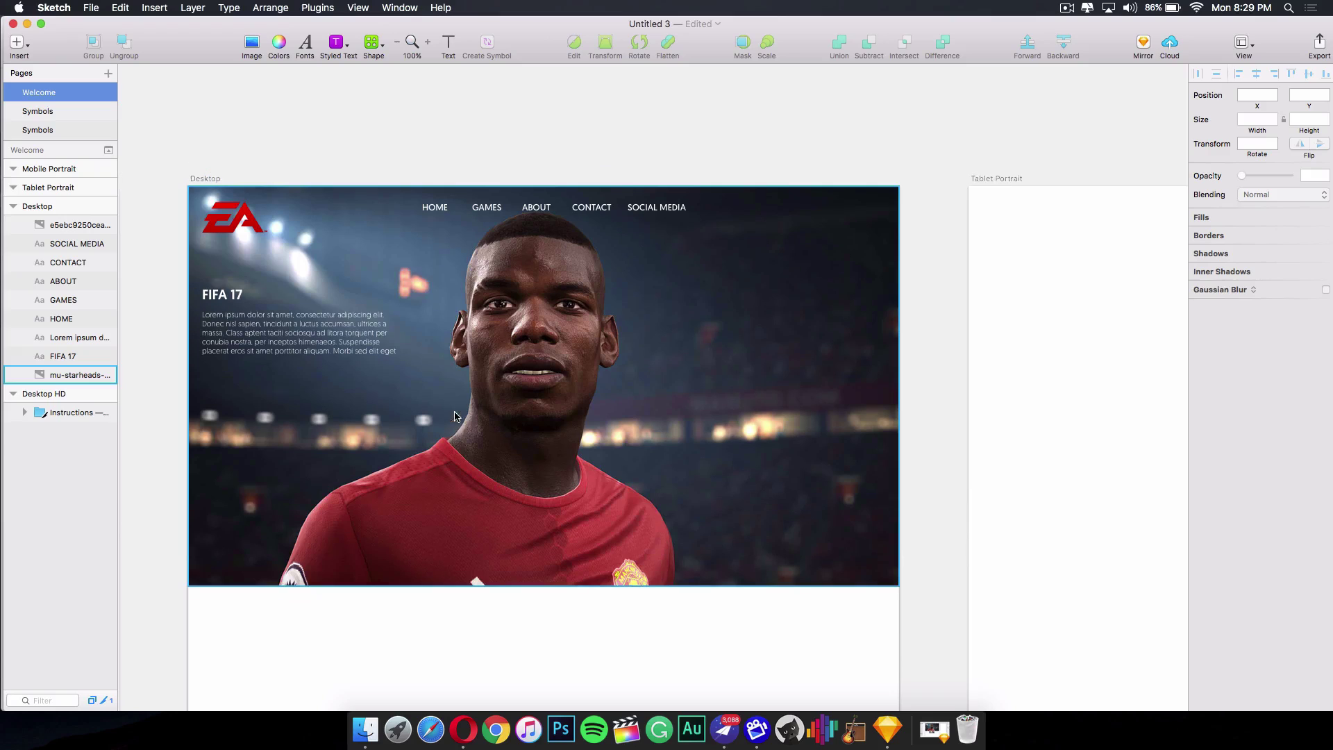
scroll(455, 413, "down", 2)
scroll(458, 411, "down", 1)
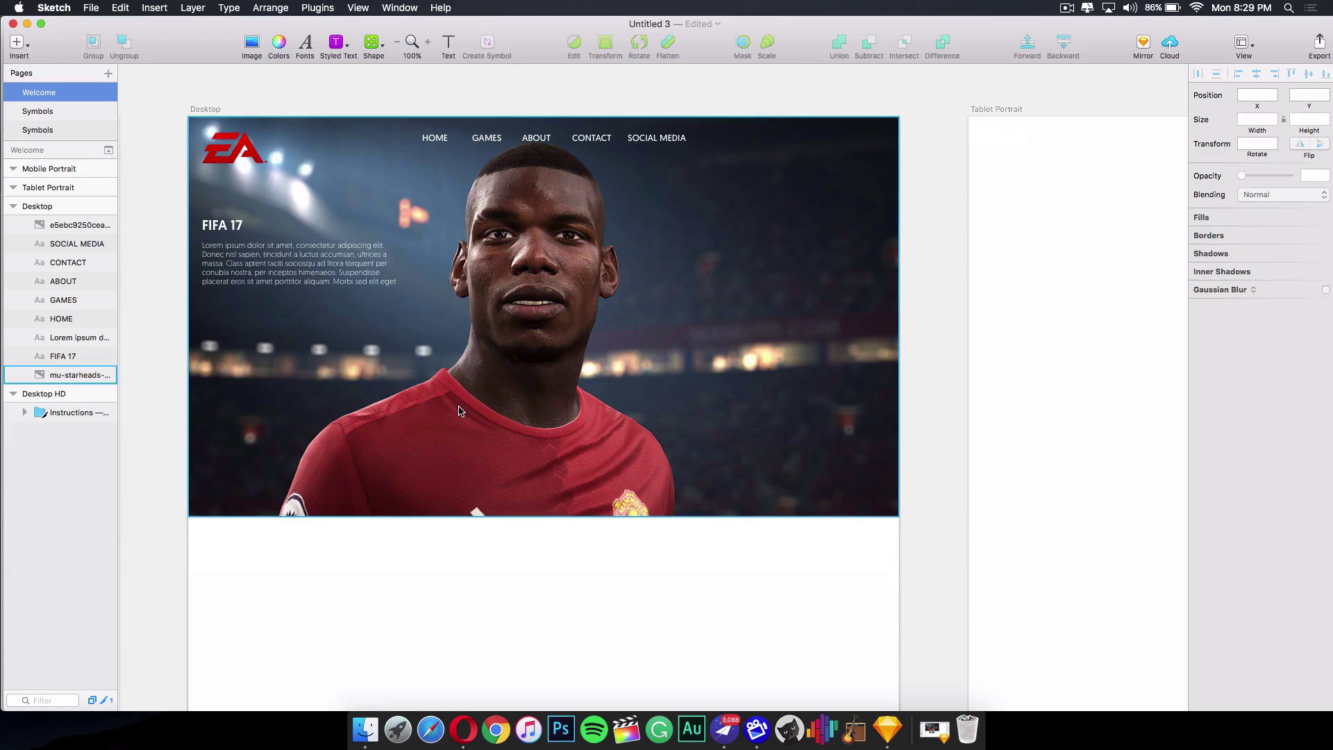
scroll(458, 411, "up", 1)
scroll(459, 416, "down", 3)
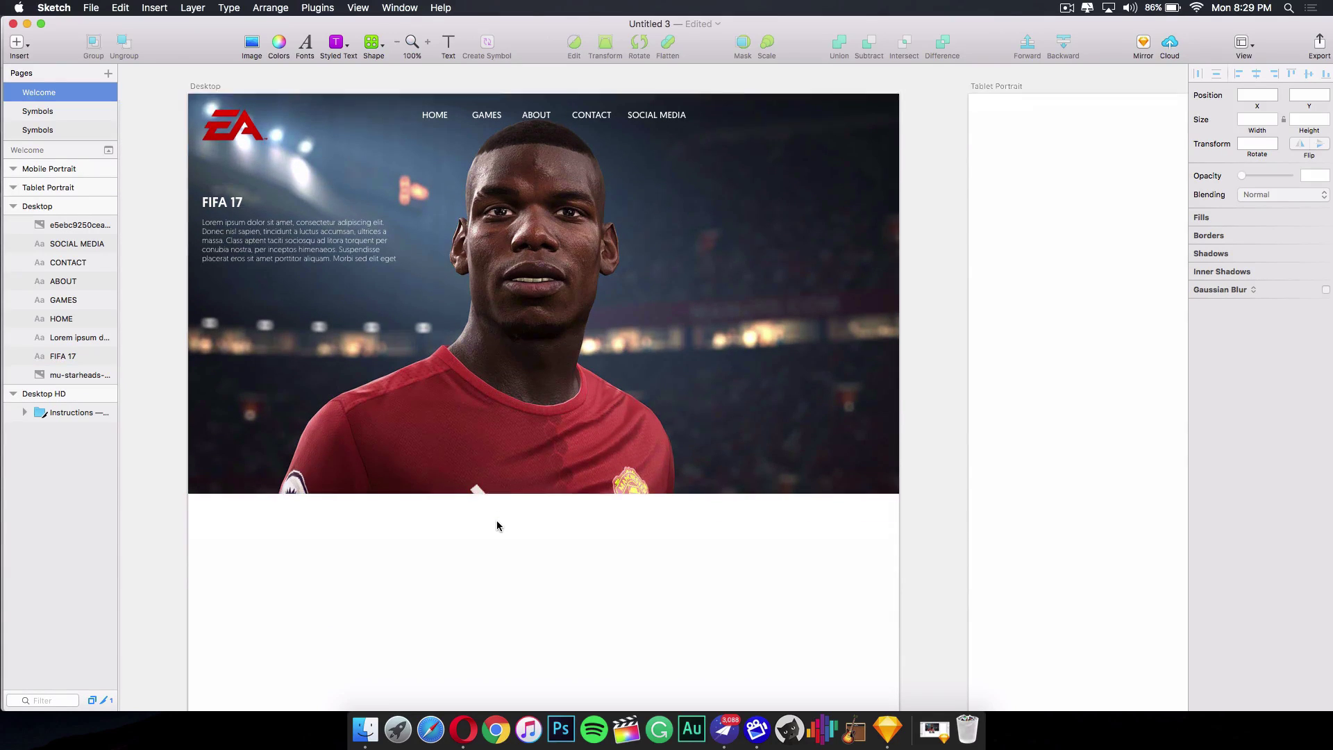
scroll(497, 524, "down", 2)
scroll(497, 524, "up", 5)
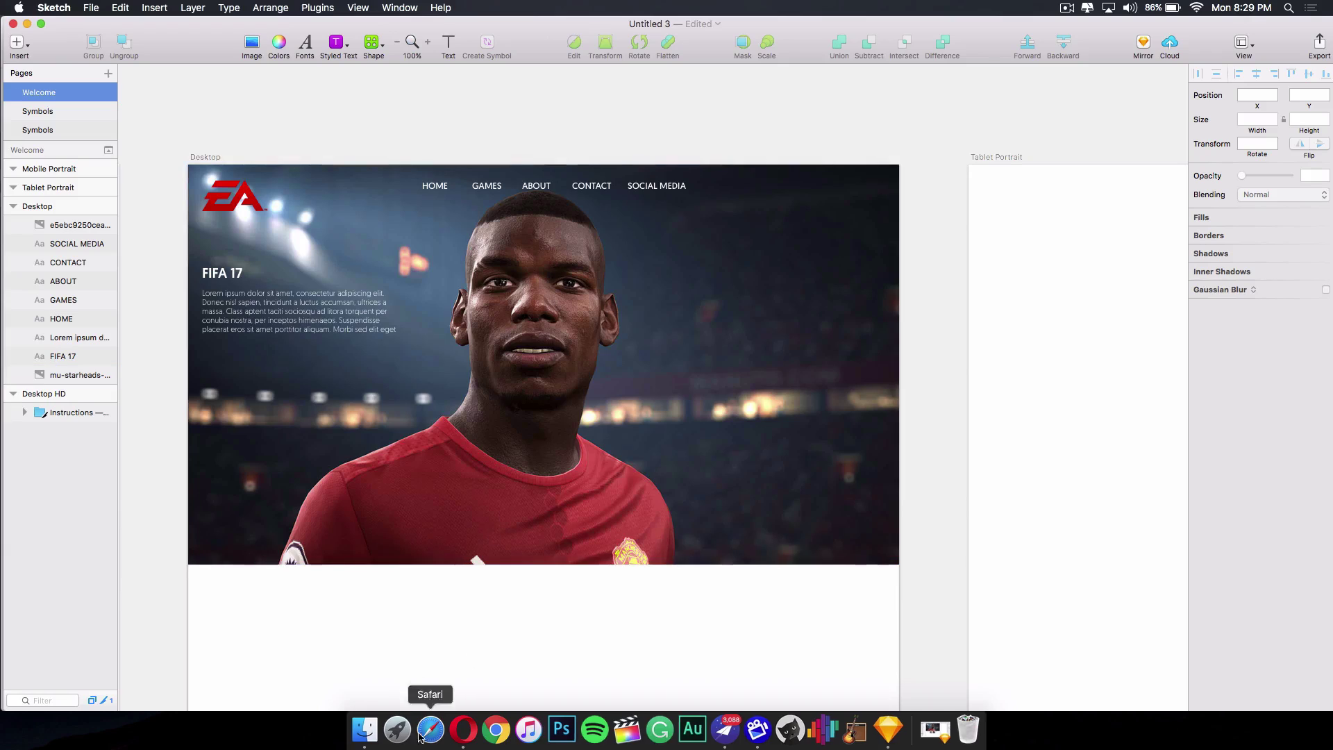
left_click(371, 741)
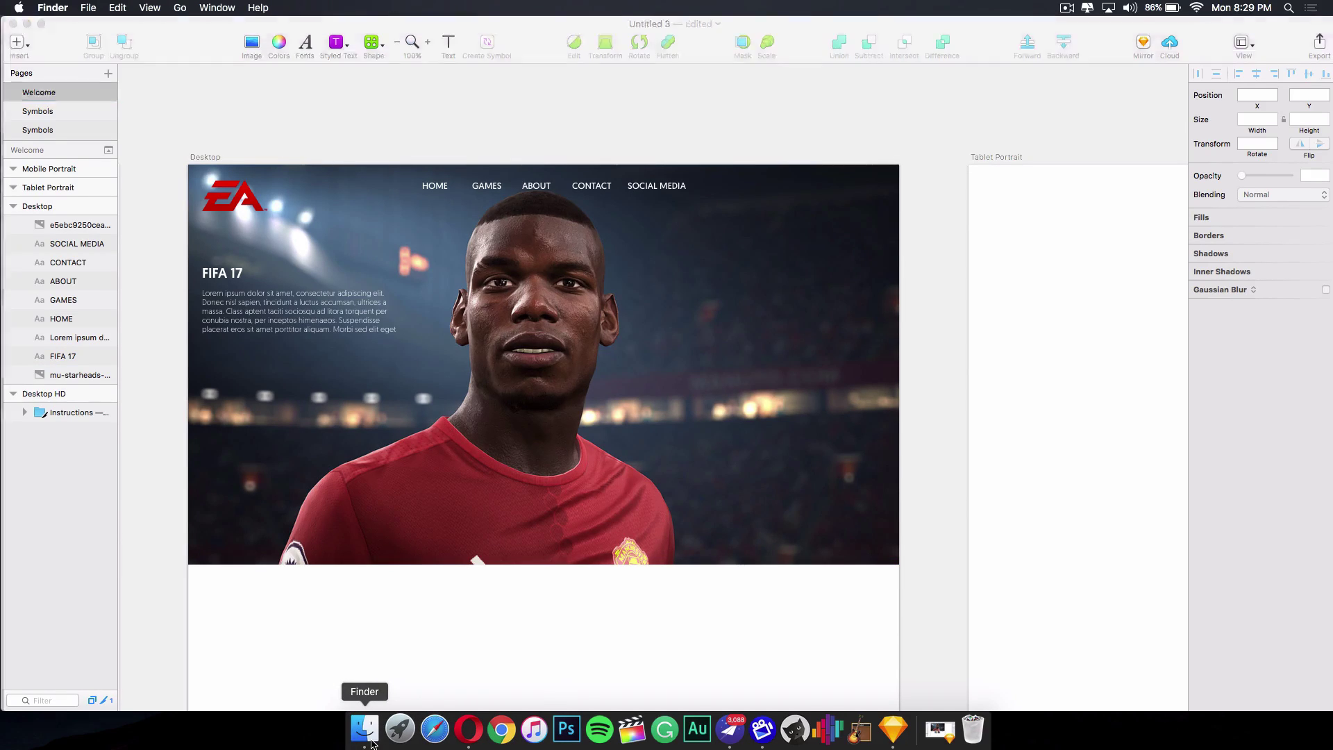
left_click(445, 250)
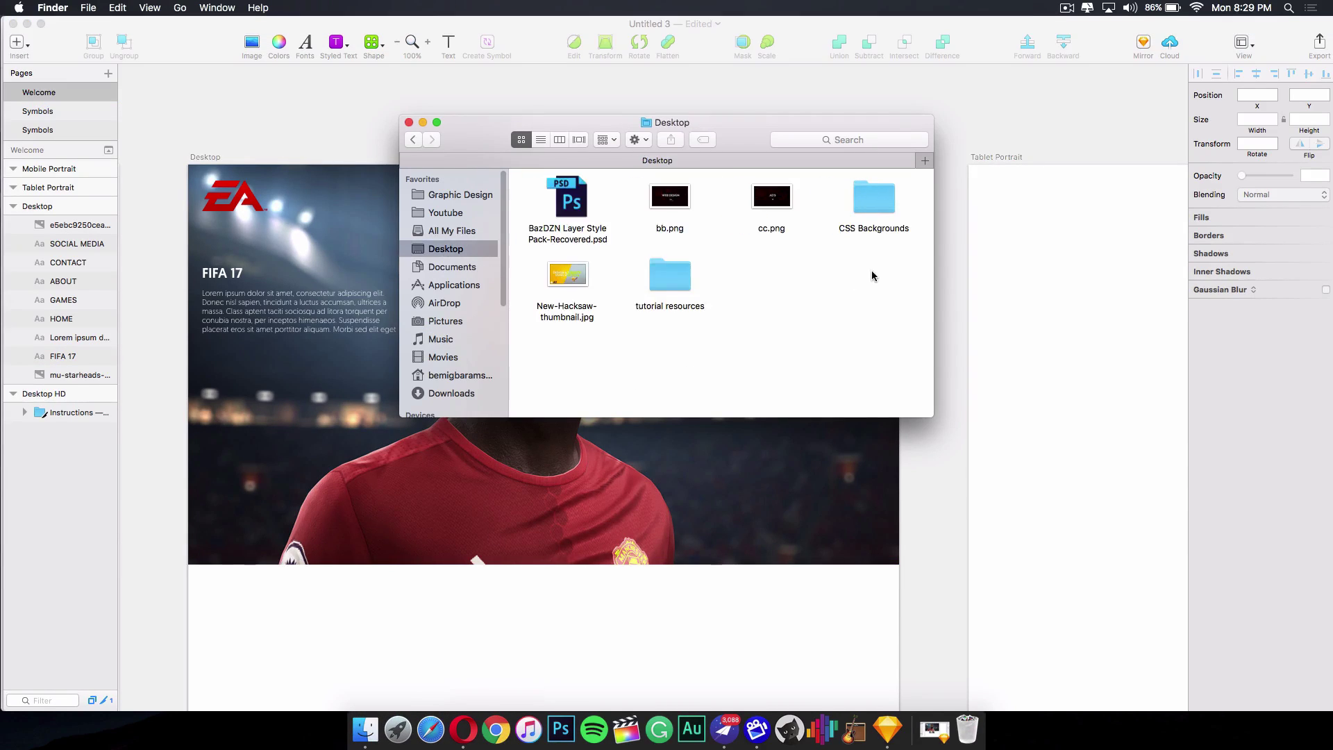
left_click(677, 286)
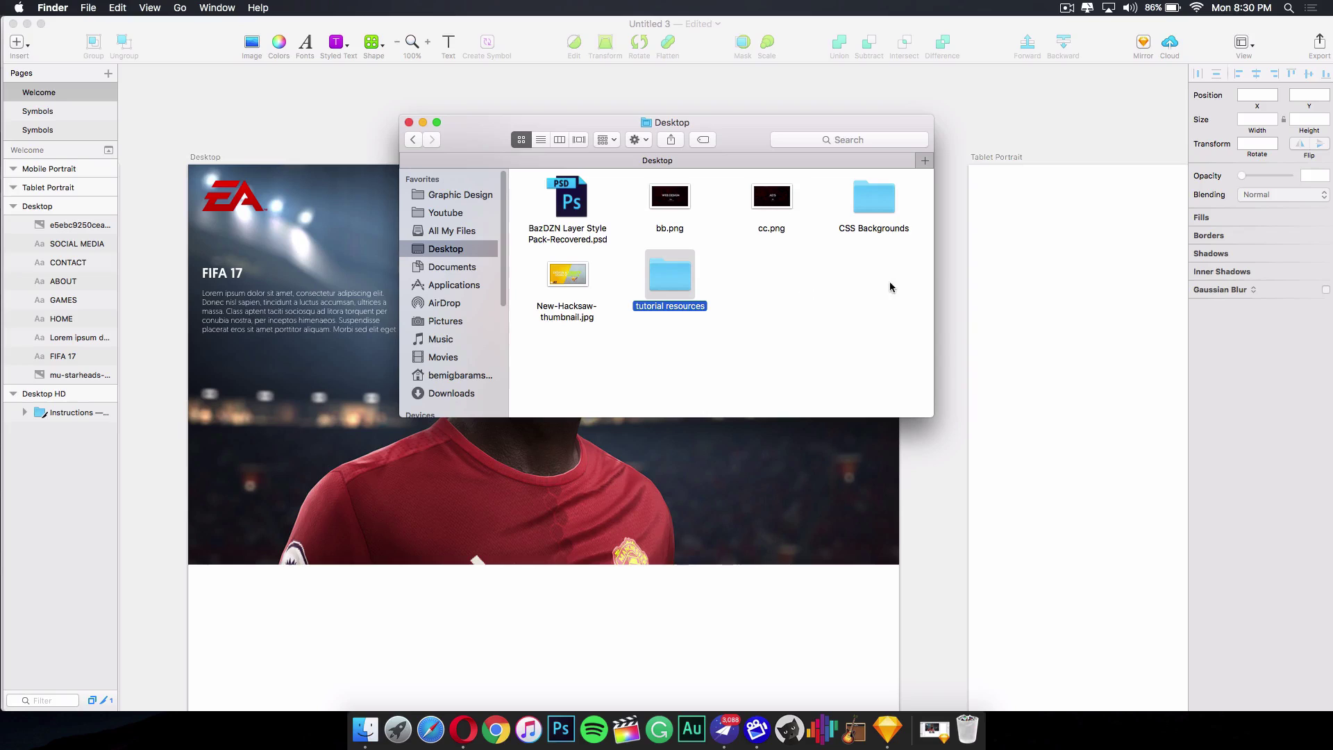
double_click(668, 281)
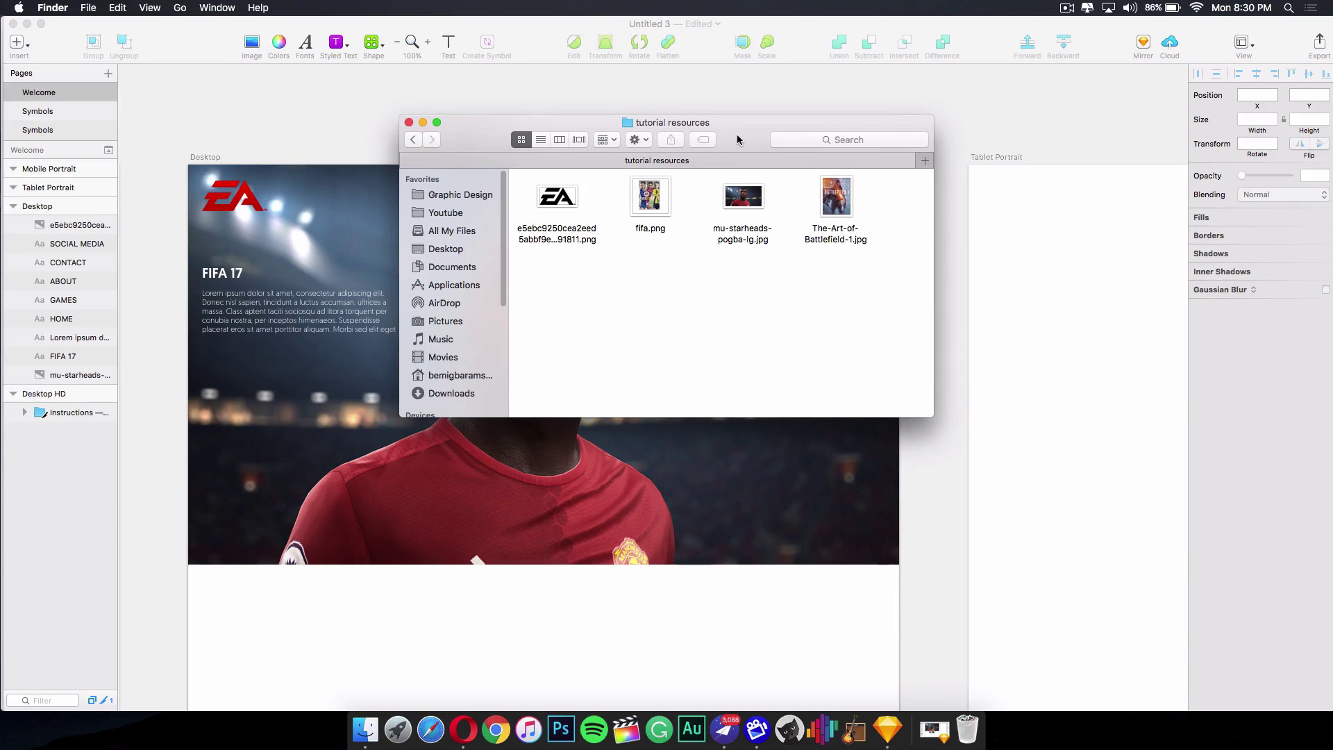
left_click(405, 158)
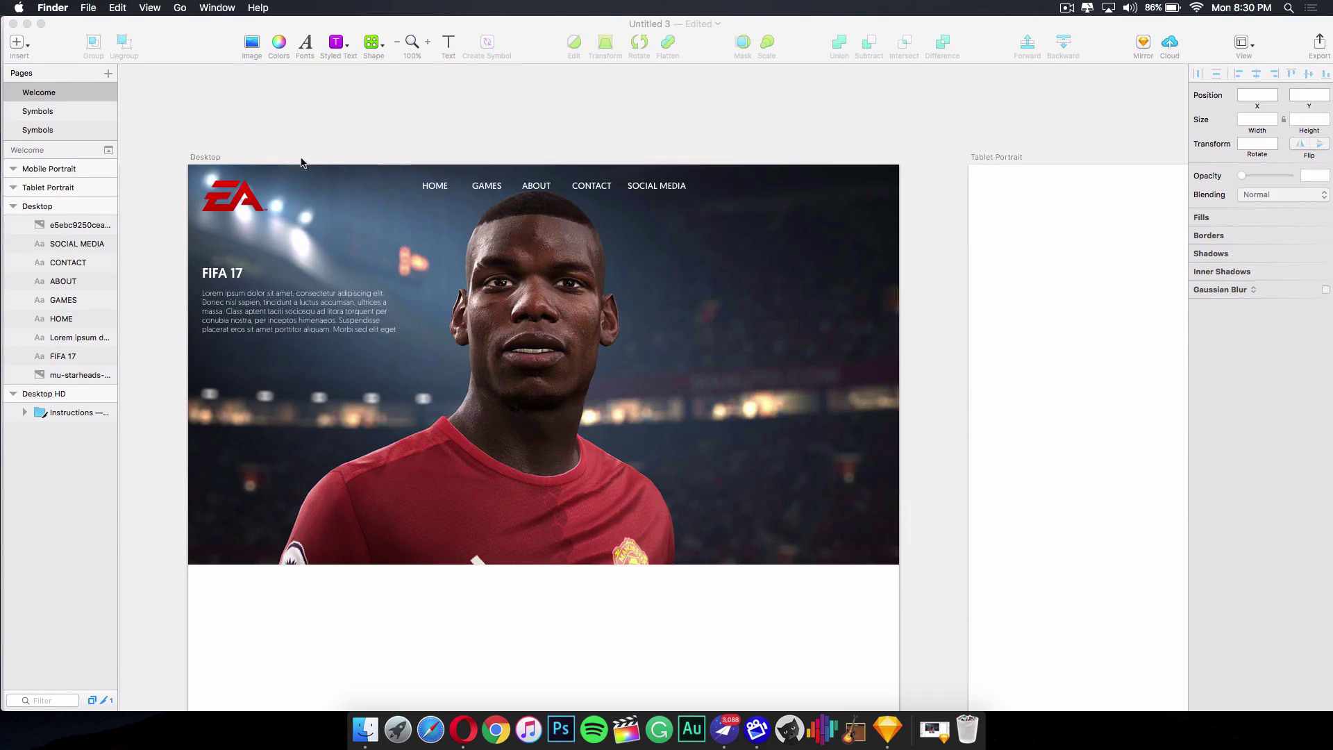
left_click(150, 55)
mouse_move(150, 56)
left_mouse_down()
mouse_move(854, 5)
mouse_move(412, 5)
left_mouse_up()
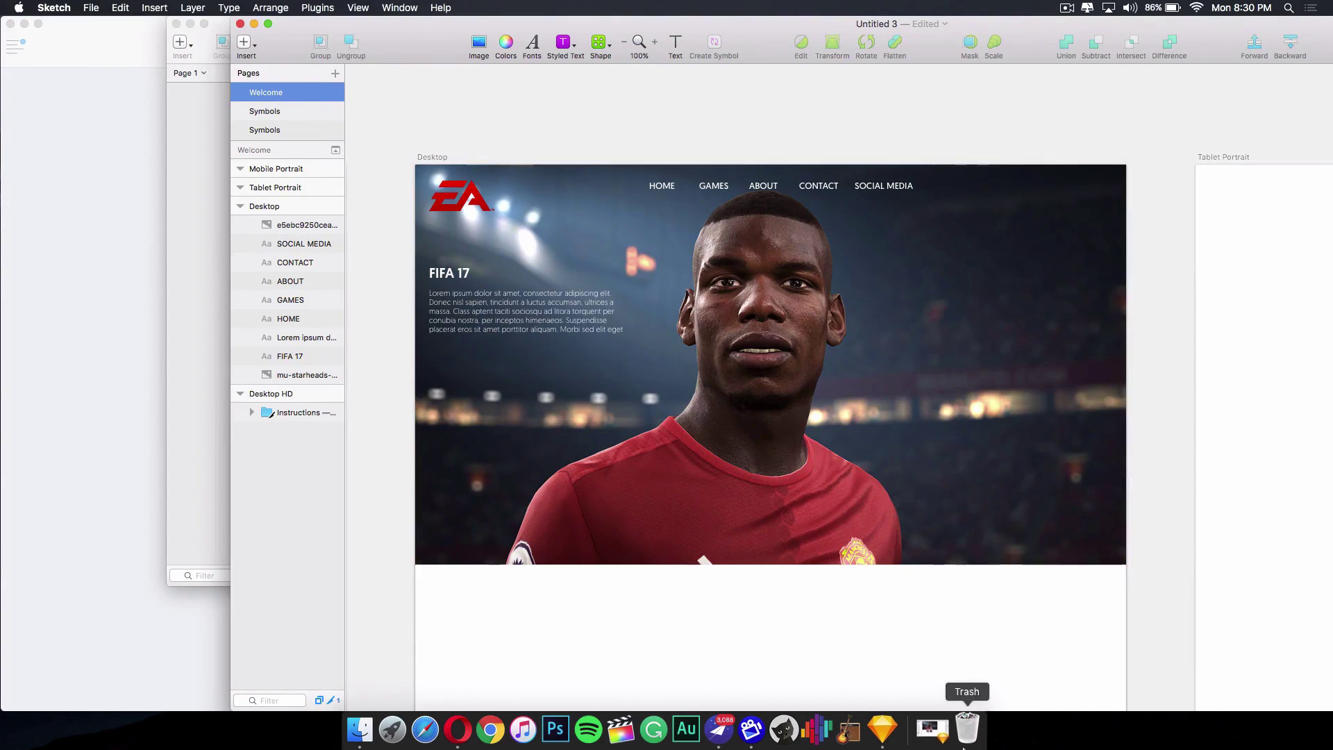
left_click(932, 728)
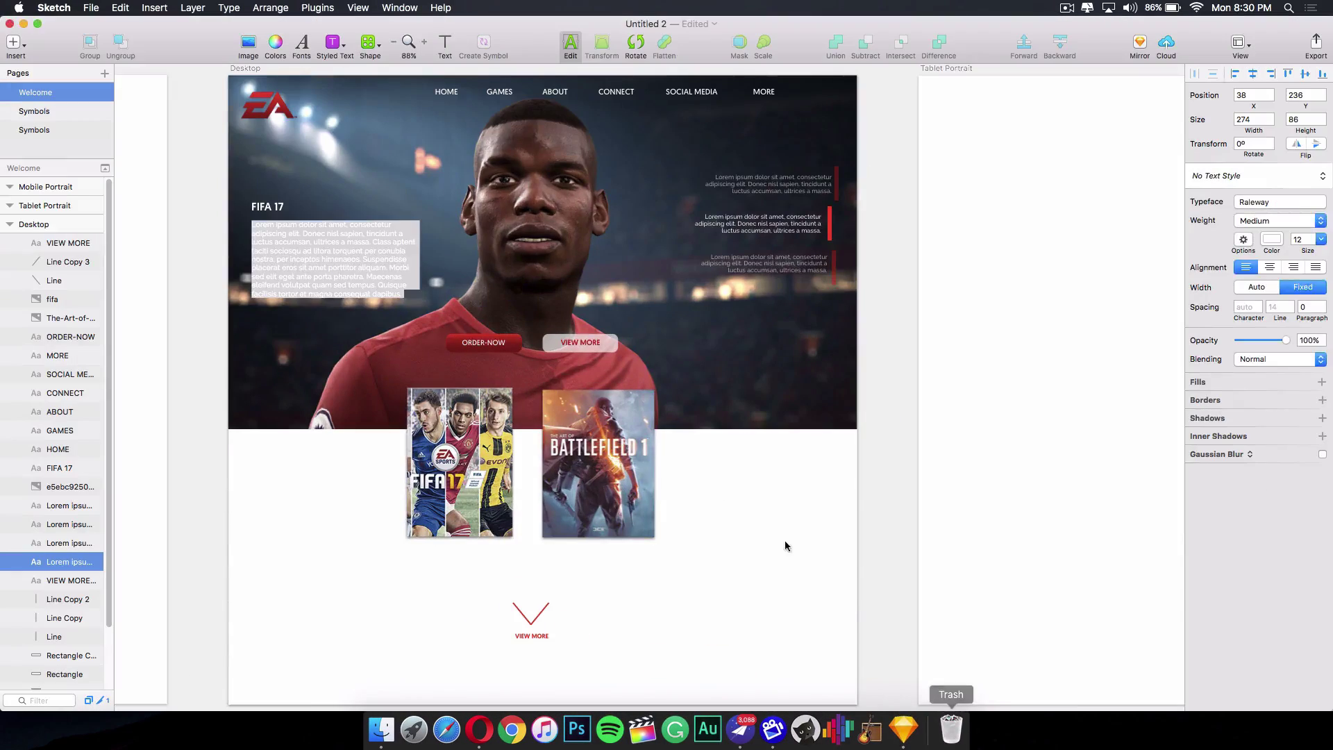
left_click(484, 347)
left_click(581, 345)
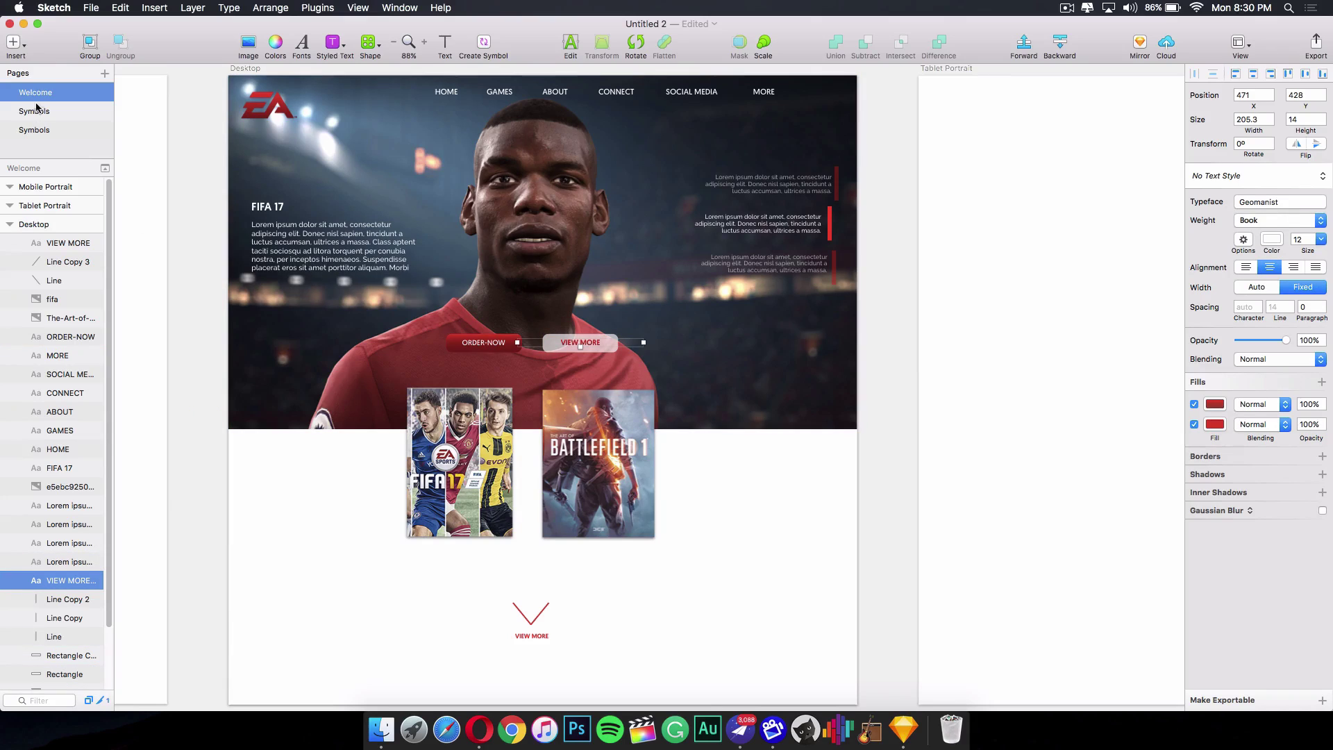
left_click(23, 23)
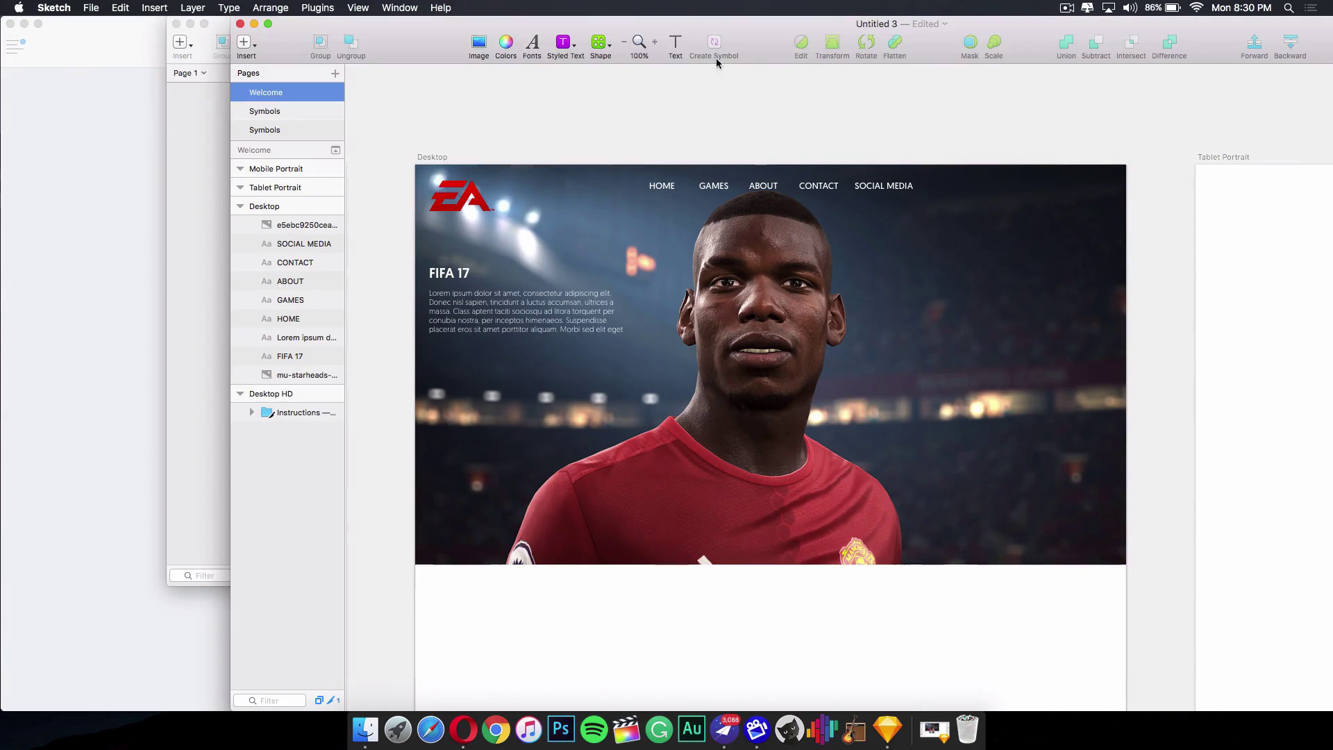
left_click_drag(754, 30, 507, 4)
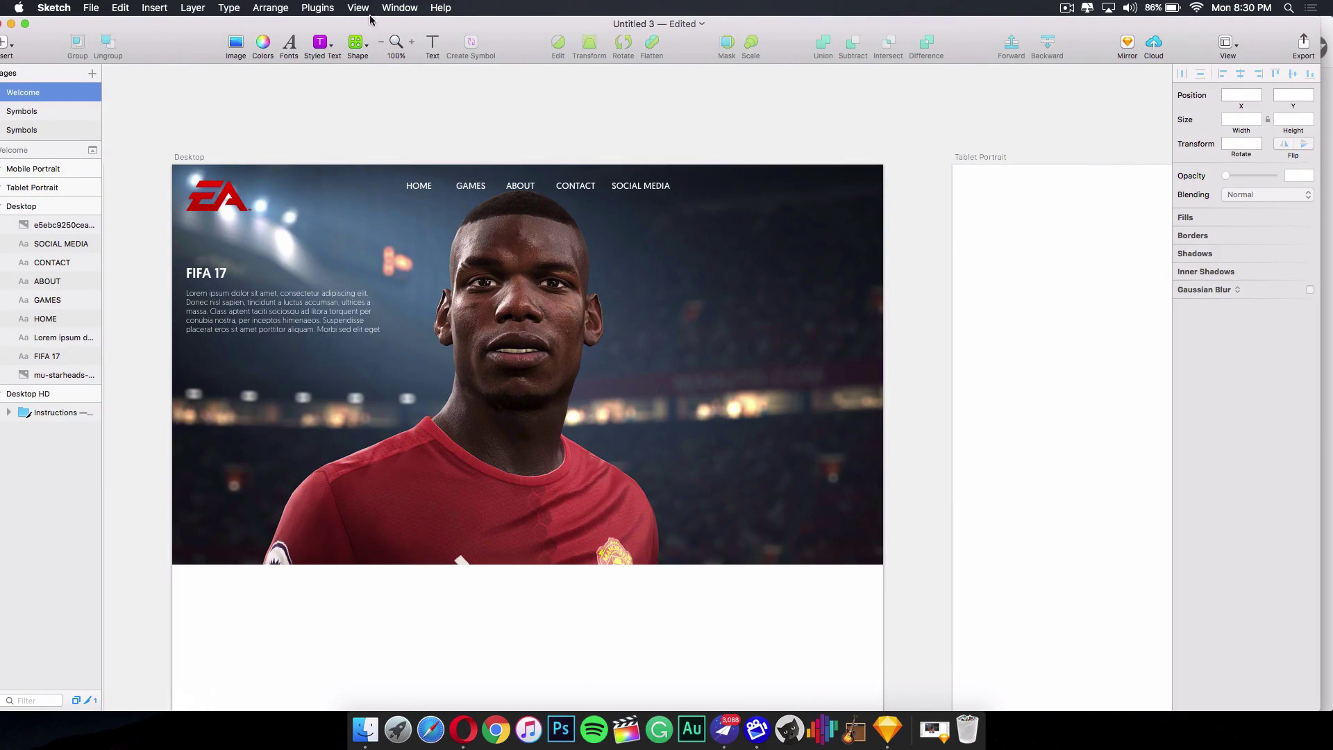
Draw a 145 × 44 rounded rectangle low on the hero photo, duplicate it, and line both up side by side.
left_click(356, 46)
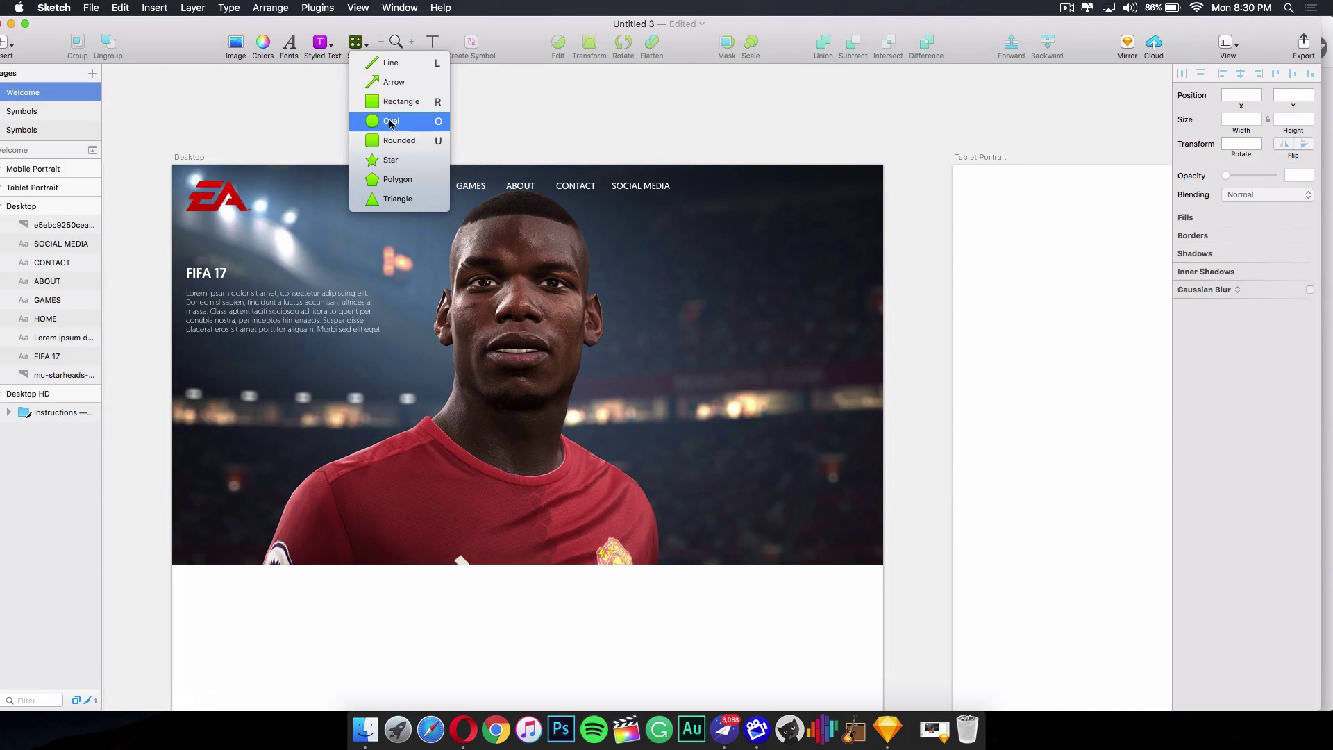
left_click(392, 141)
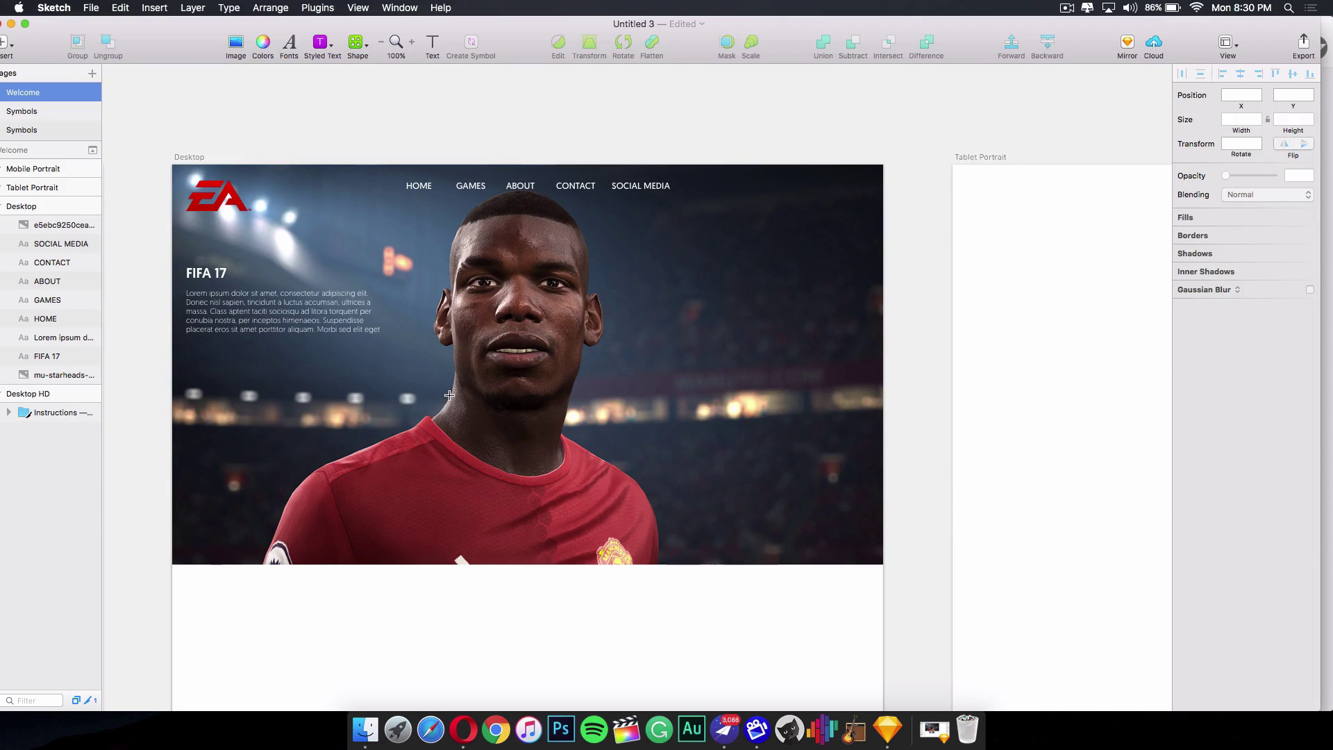
left_click_drag(449, 396, 637, 413)
left_click_drag(532, 418, 489, 511)
left_click(672, 440)
left_click_drag(652, 425, 575, 508)
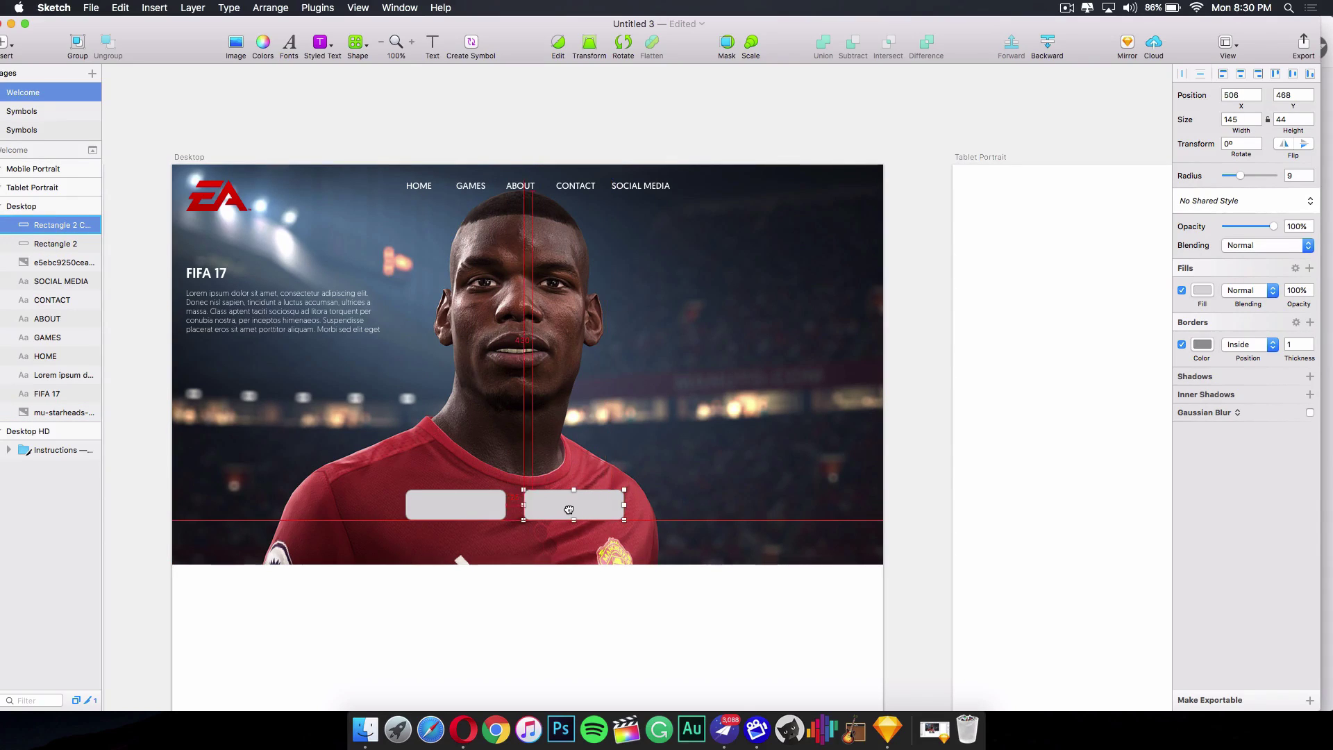
left_click(514, 506)
left_click_drag(467, 509, 452, 509)
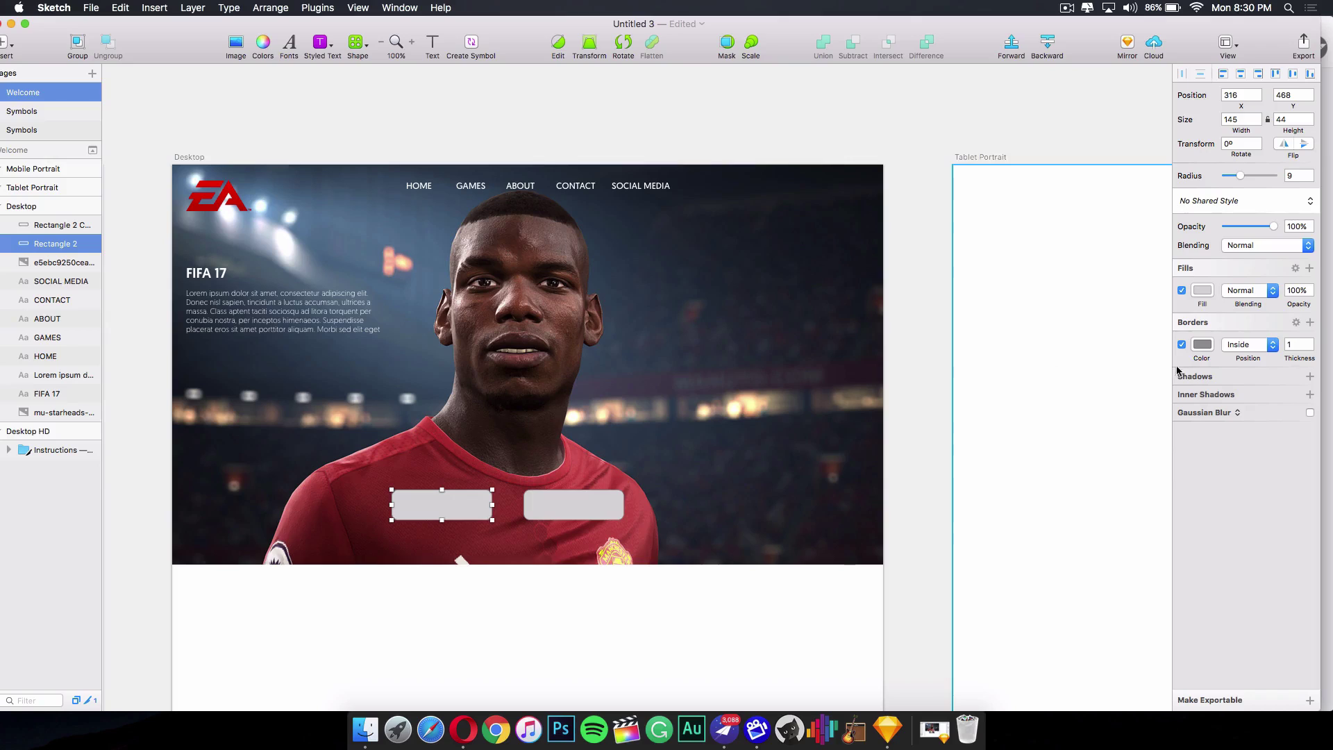
Fill the left button with the EA logo's red (D10000) on both gradient stops and remove its border.
left_click(1203, 288)
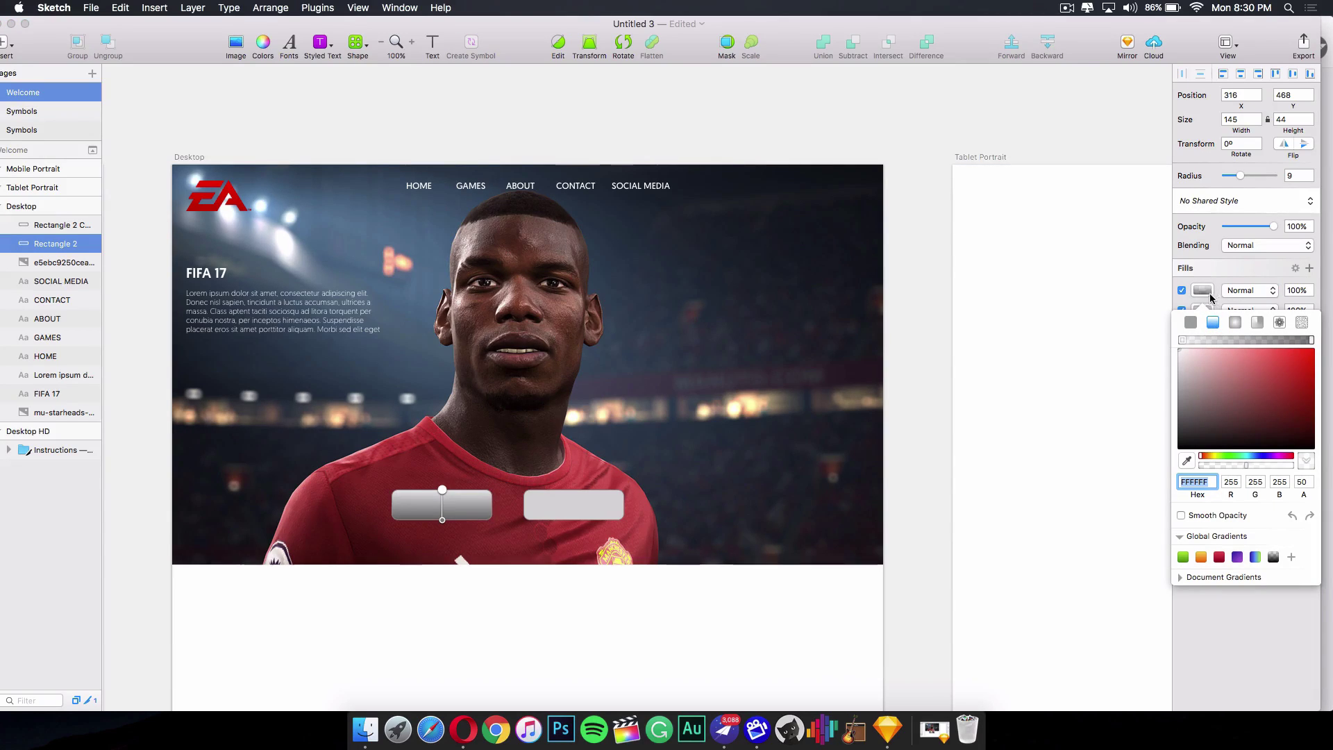
left_click(1300, 355)
left_click_drag(1324, 343, 1323, 344)
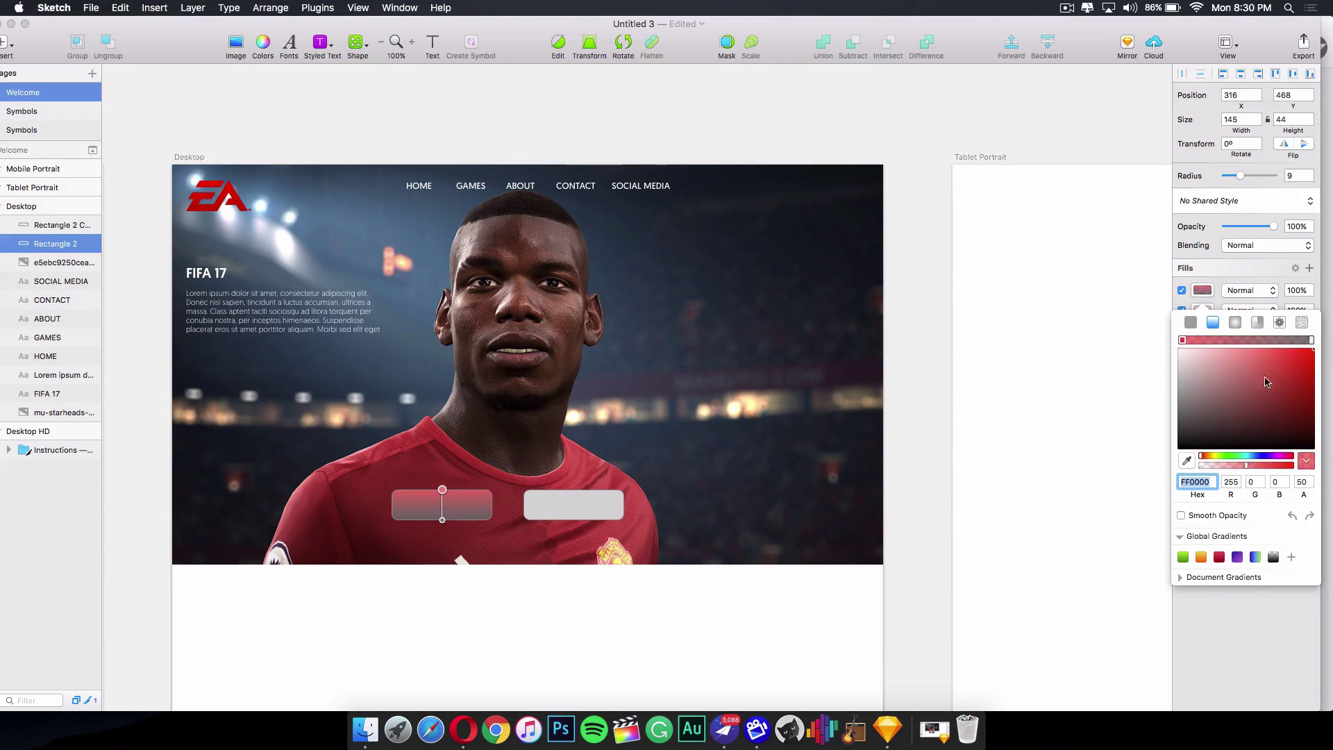
left_click(1186, 460)
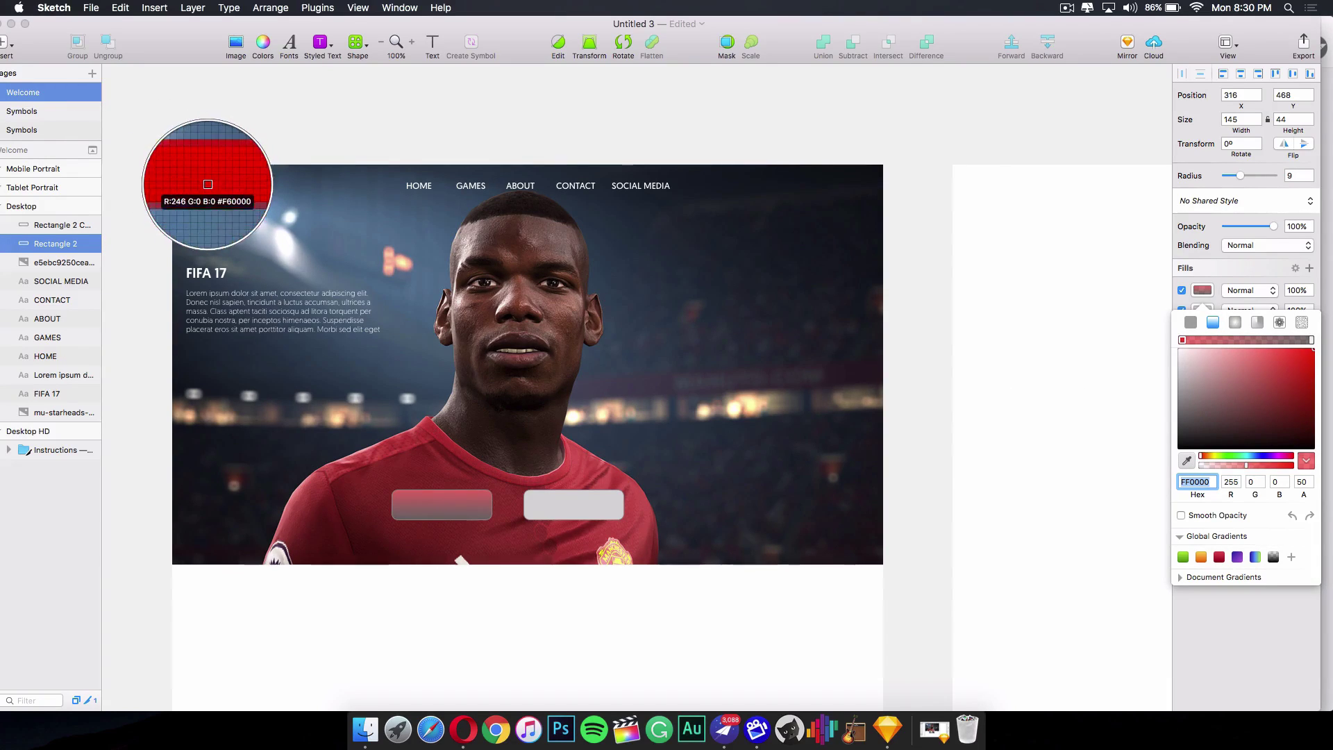
left_click(208, 185)
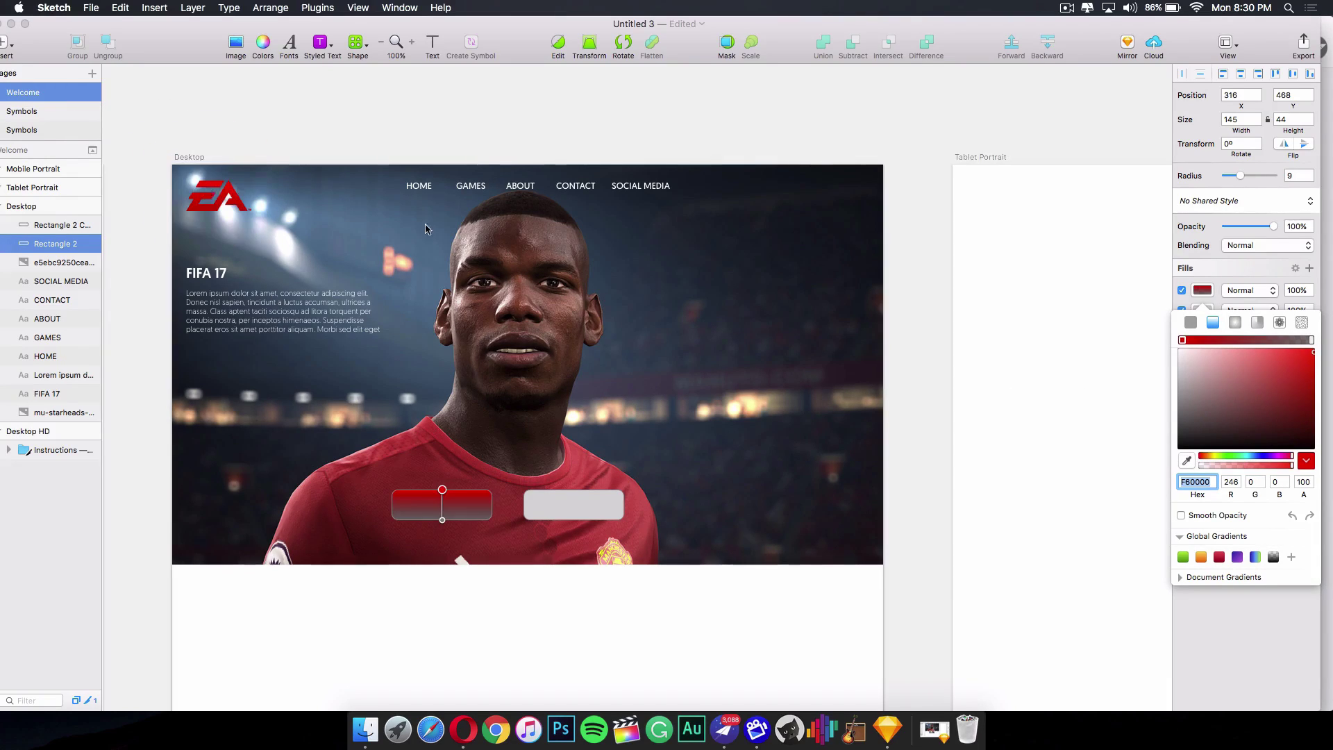
left_click(1311, 341)
left_click(1186, 460)
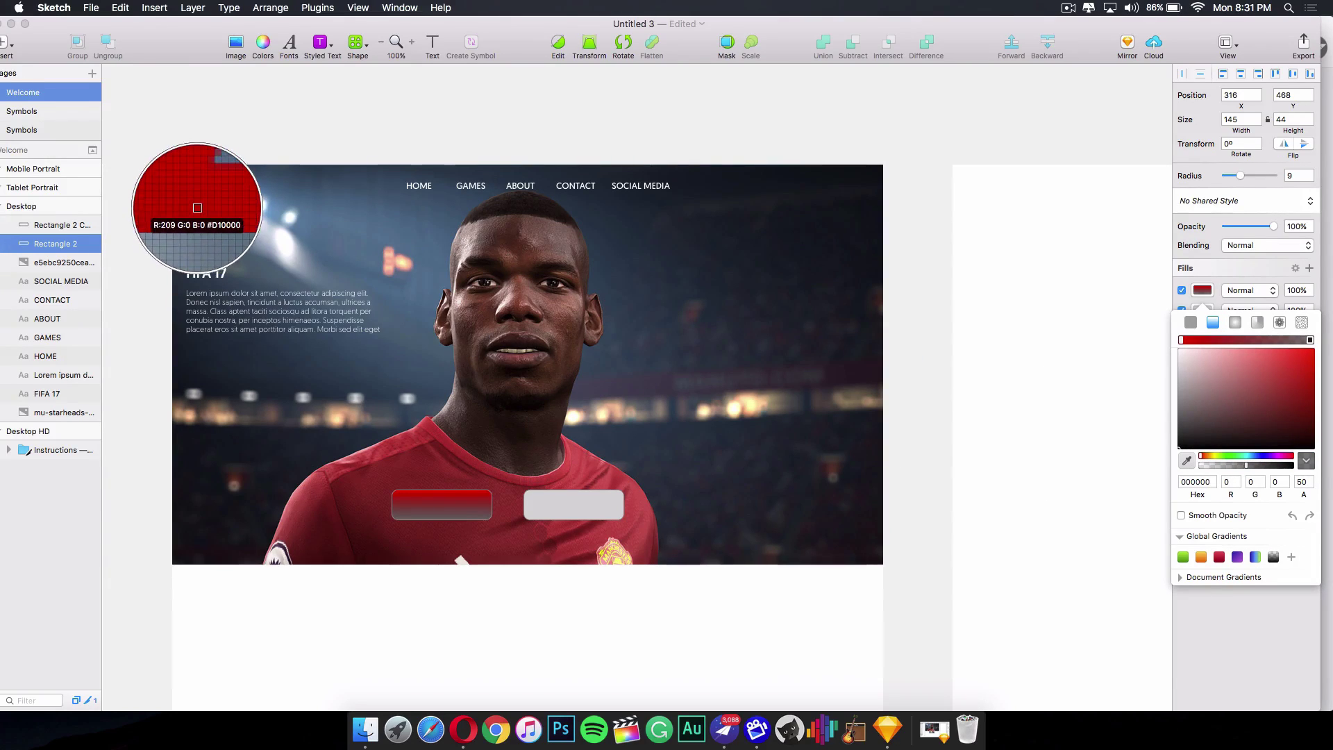
left_click(198, 207)
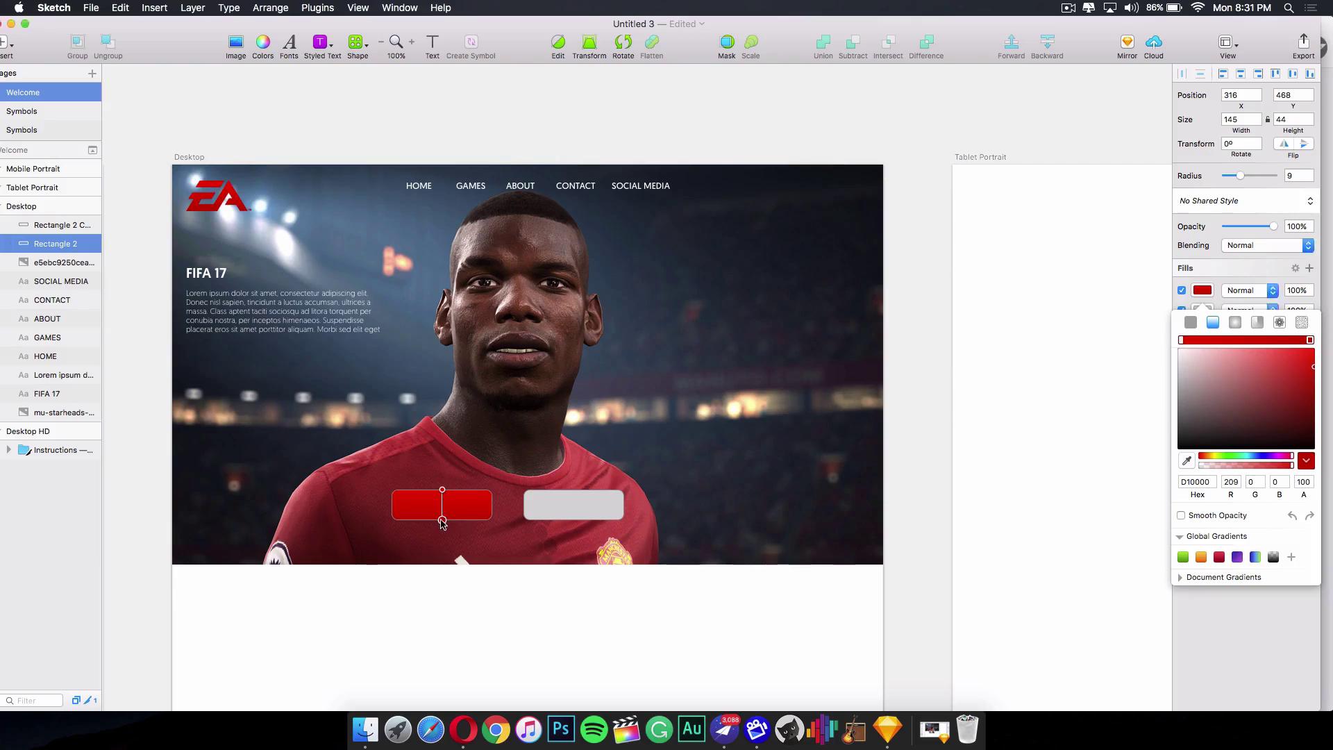
left_click_drag(442, 520, 444, 509)
left_click(1230, 635)
left_click(1180, 365)
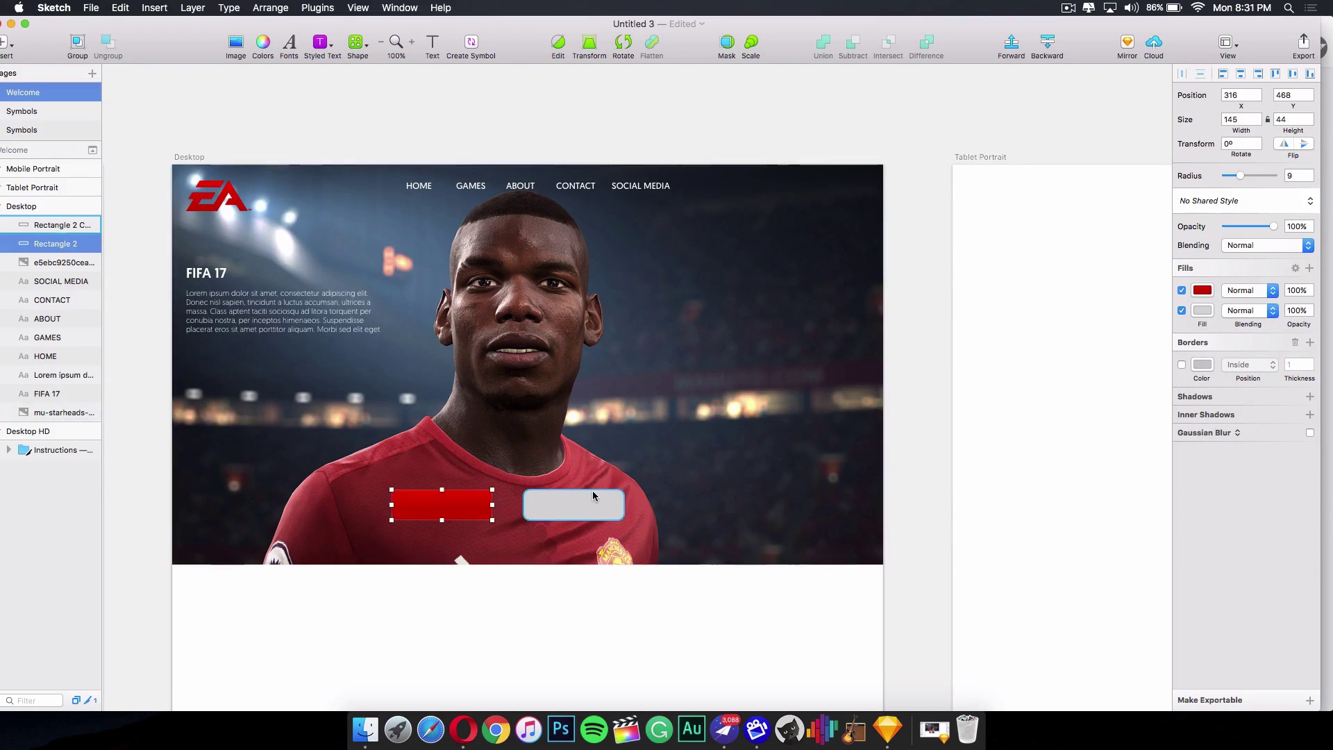
Remove the grey twin button's border and lower its fill opacity to 64%.
left_click(590, 504)
left_click(1181, 345)
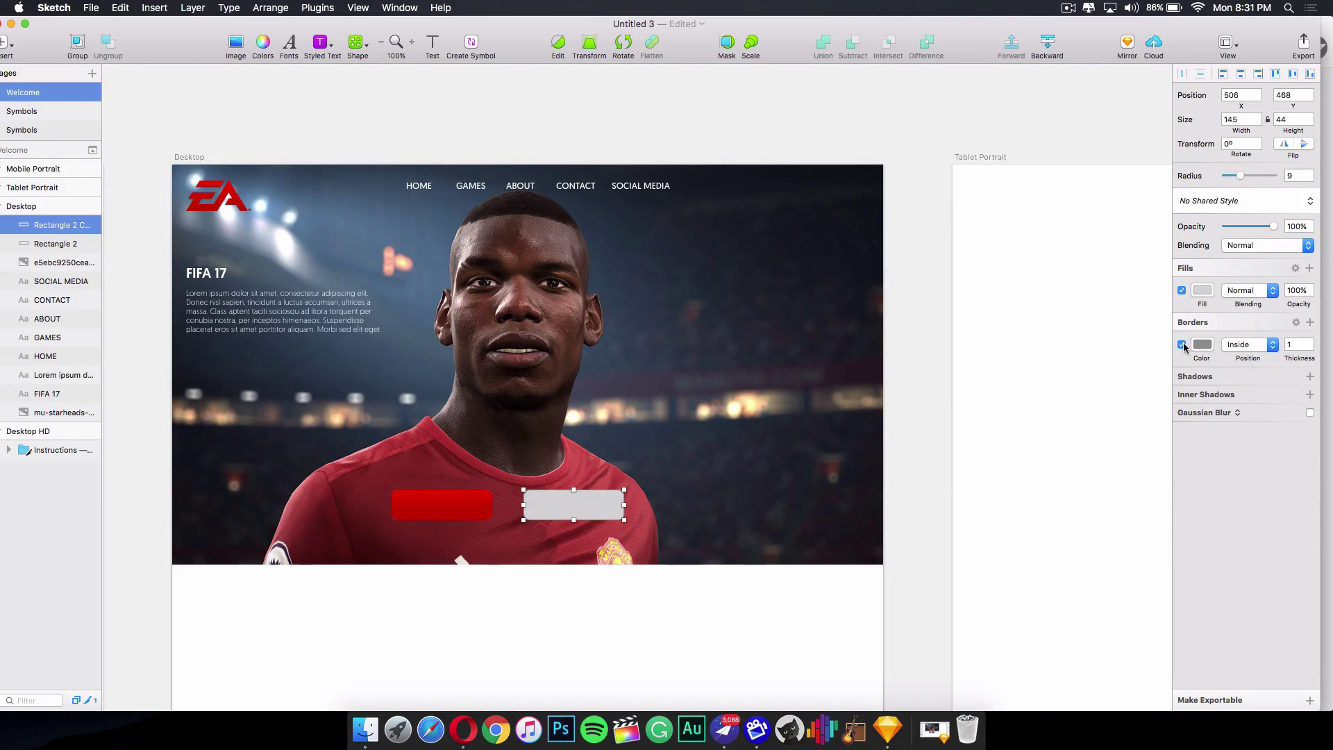
left_click(1182, 345)
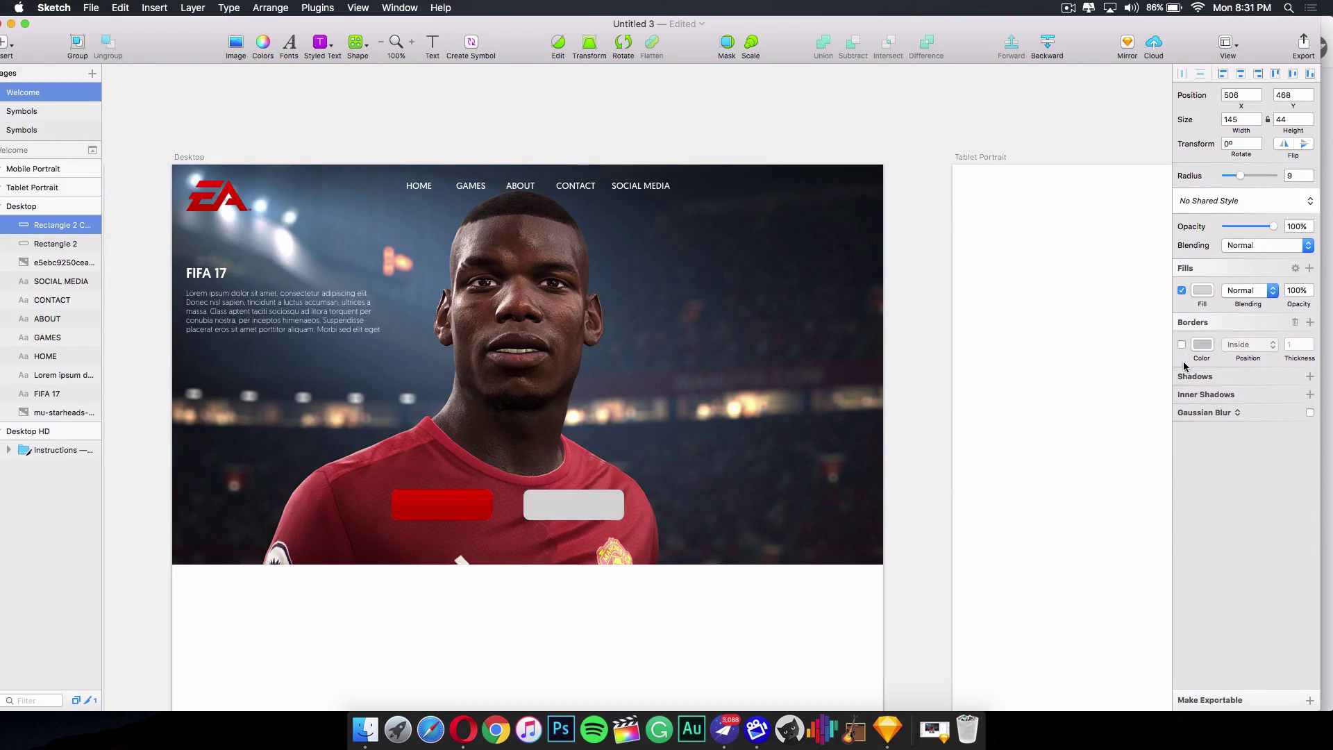
left_click(1310, 293)
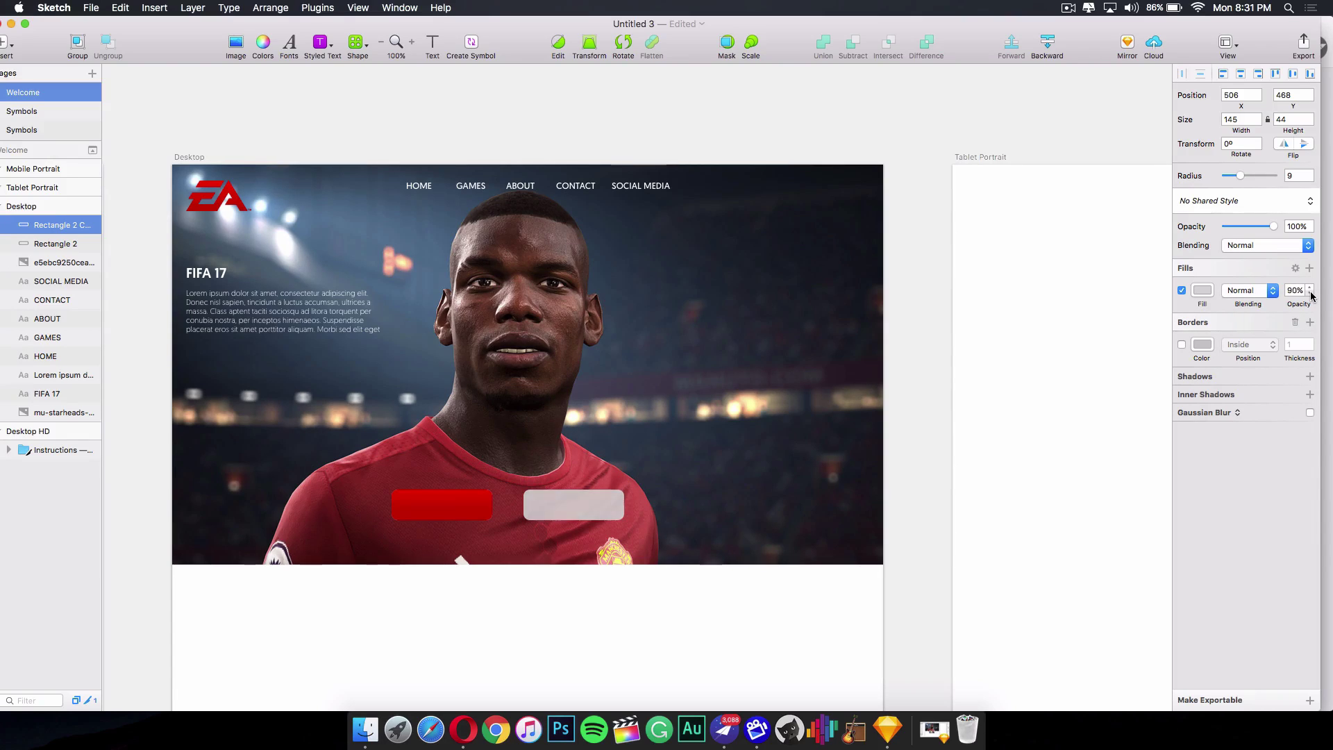
left_click(1310, 294)
left_click(1310, 294)
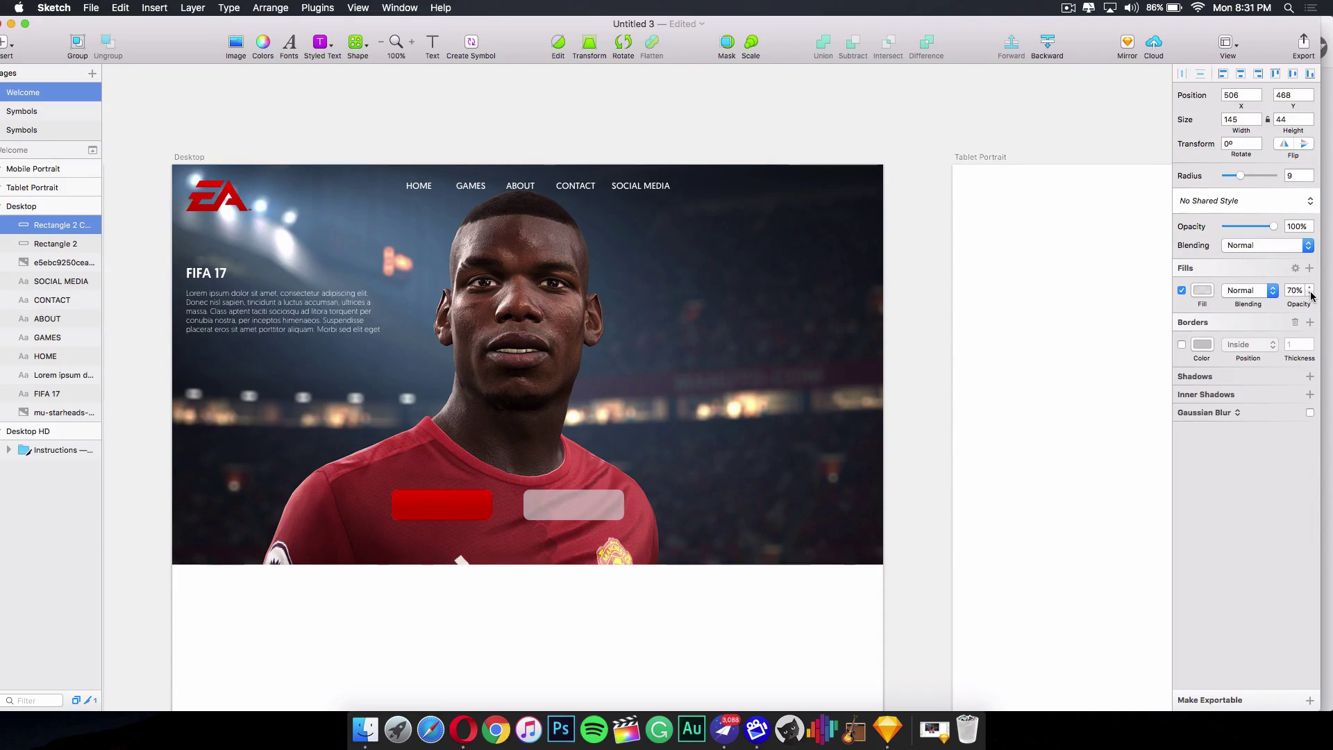
left_click(1310, 293)
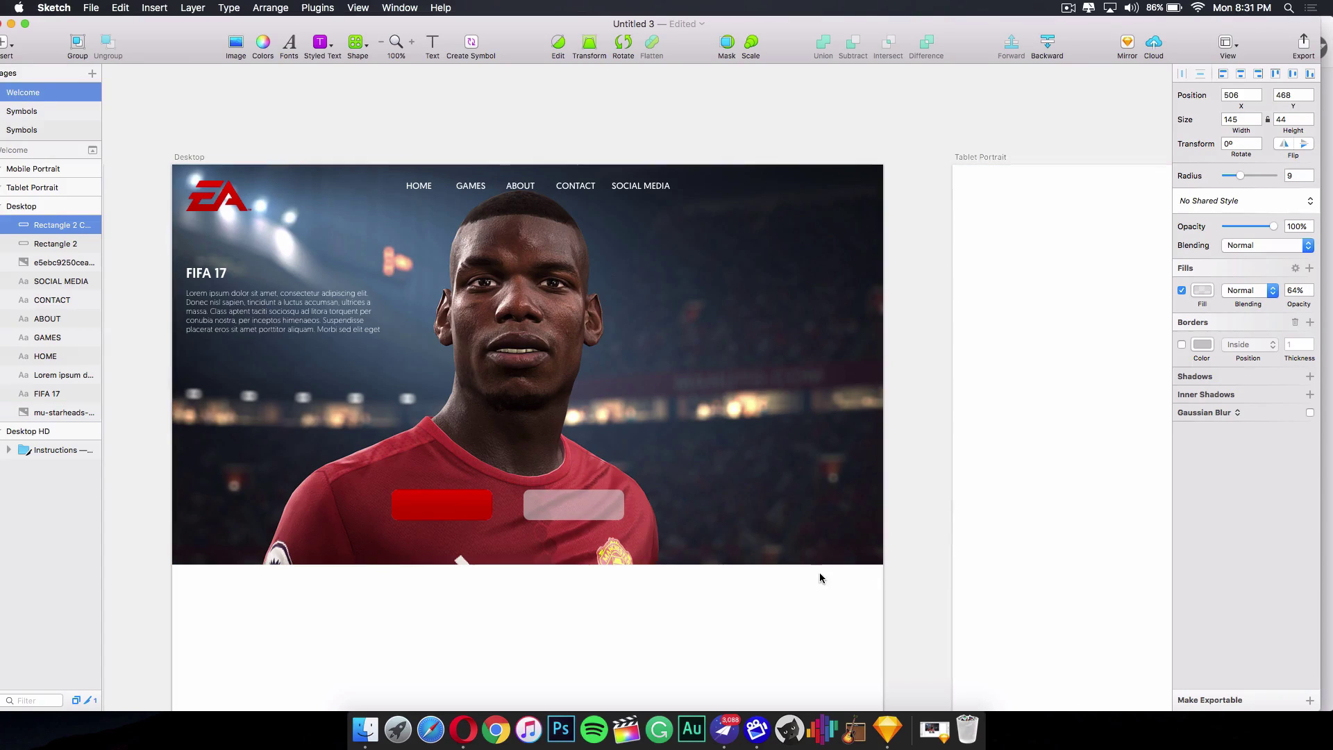
scroll(590, 632, "down", 3)
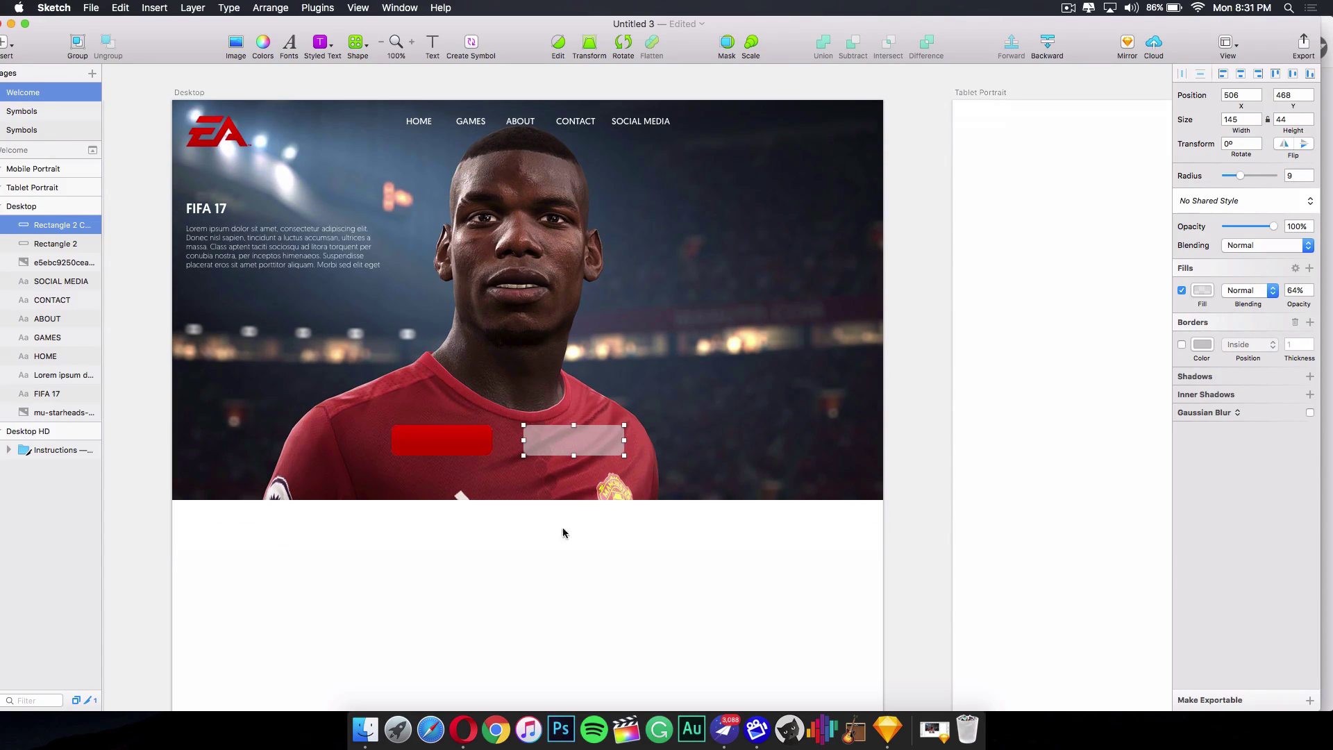
Add a text layer reading ORDER NOW beside the player's face on the hero photo.
left_click(610, 396)
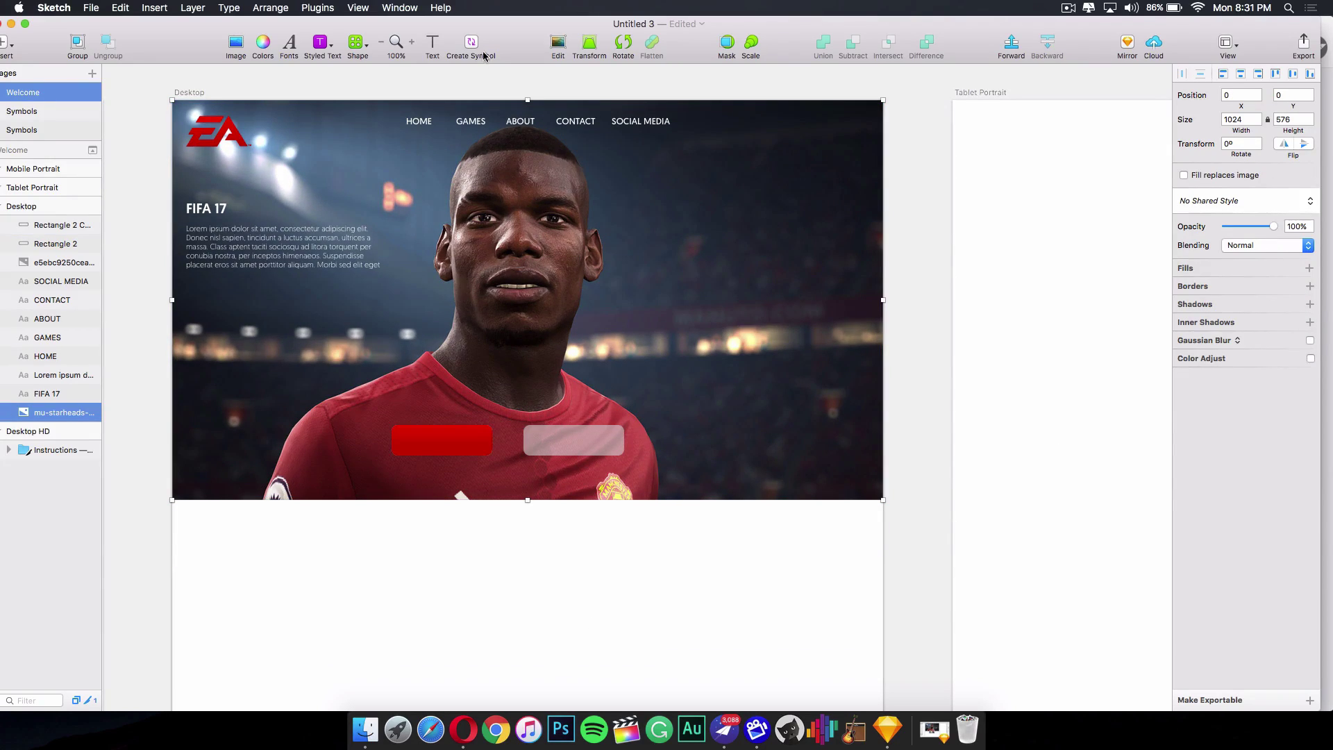
left_click(431, 42)
left_click_drag(559, 252, 778, 346)
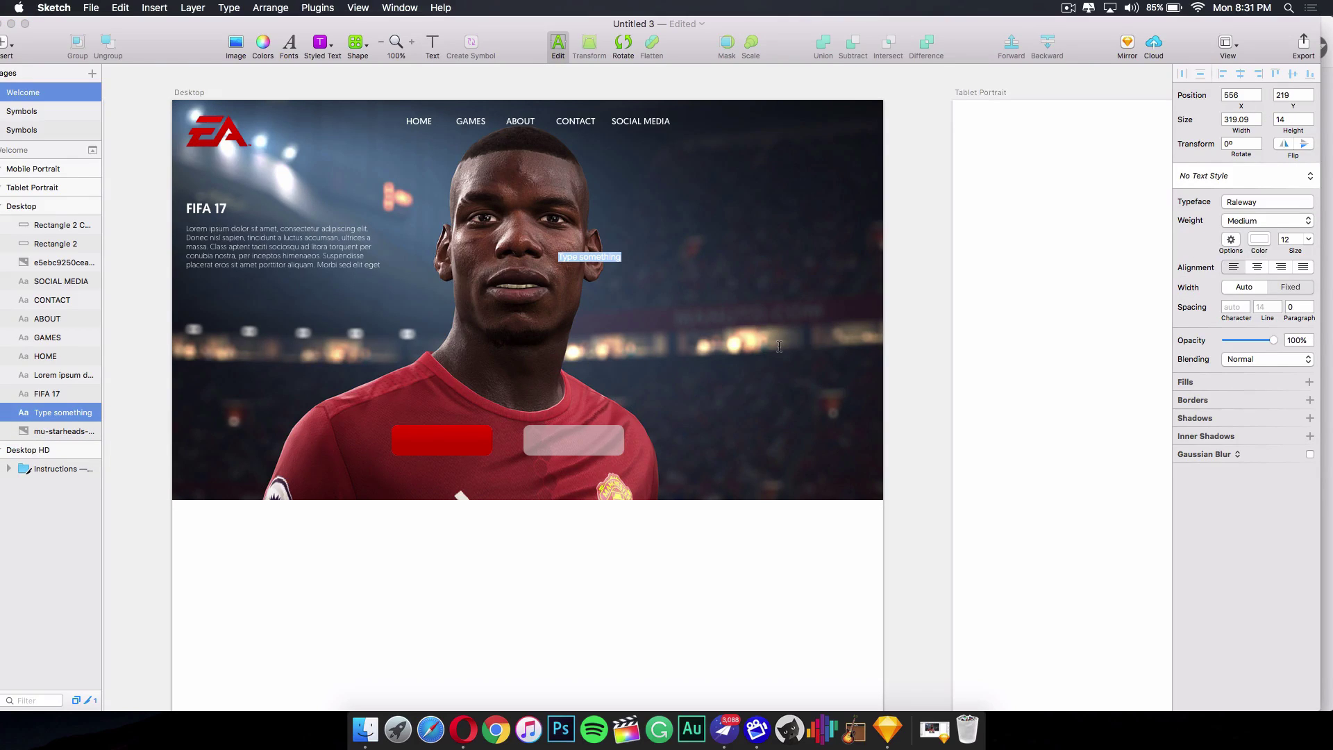
type("ORDER NOW")
Give the ORDER NOW text a linear gradient fill with two red stops.
double_click(585, 258)
left_click_drag(586, 258, 608, 259)
left_click(1201, 382)
left_click(1212, 435)
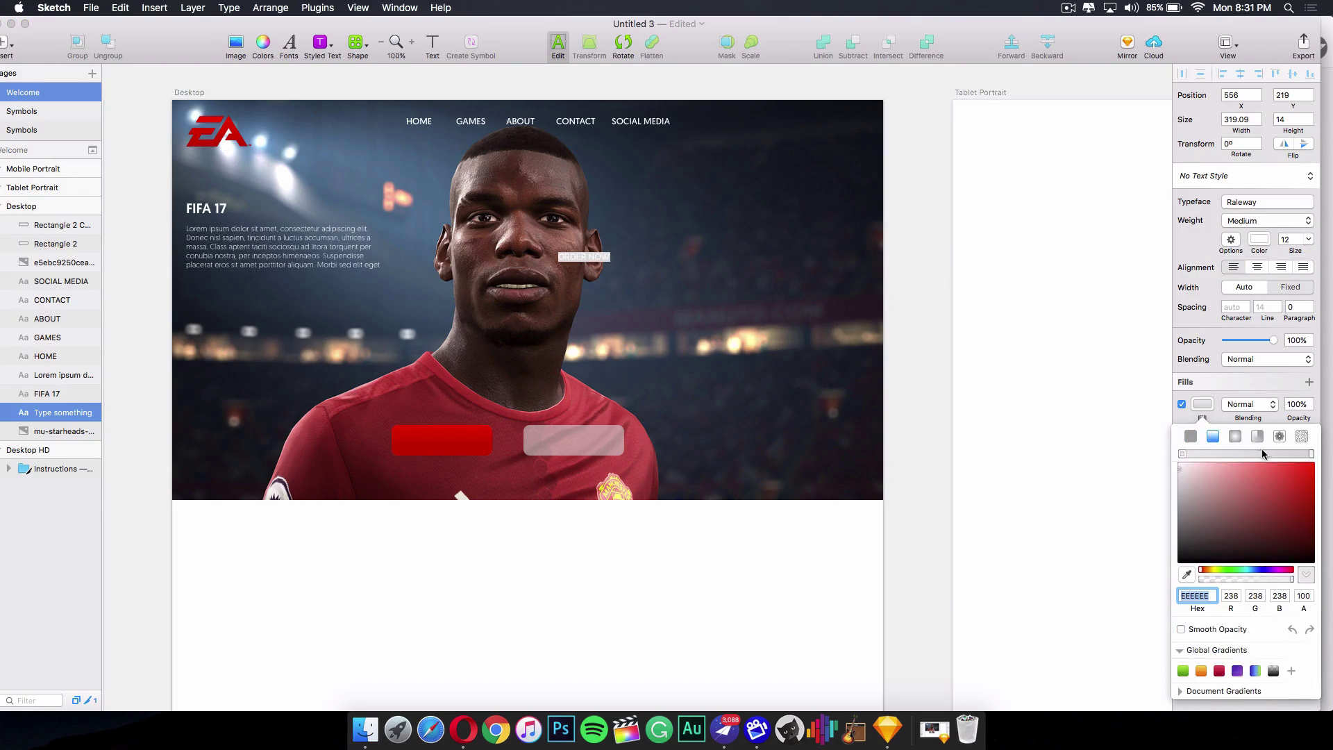
left_click(1309, 465)
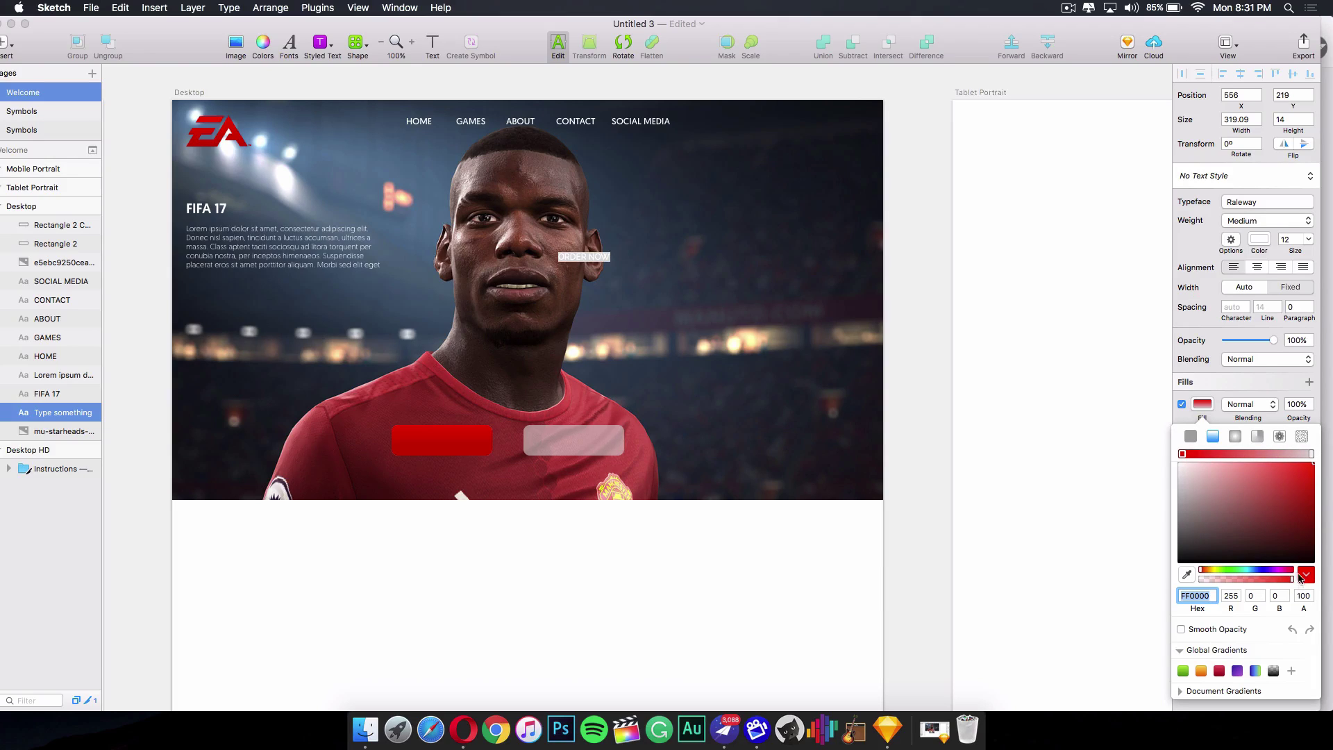
left_click(1311, 453)
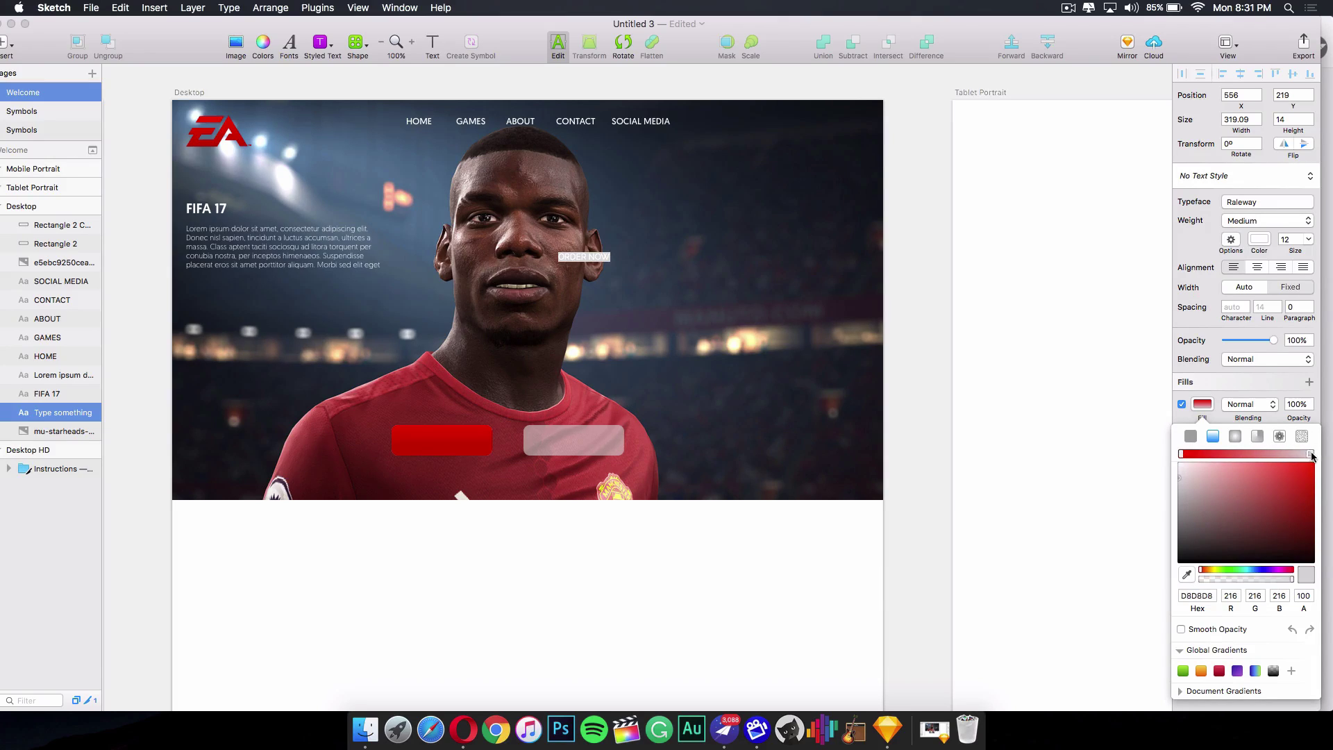
mouse_move(1300, 518)
left_mouse_down()
mouse_move(1319, 474)
mouse_move(1293, 472)
mouse_move(1307, 489)
mouse_move(1023, 425)
left_mouse_up()
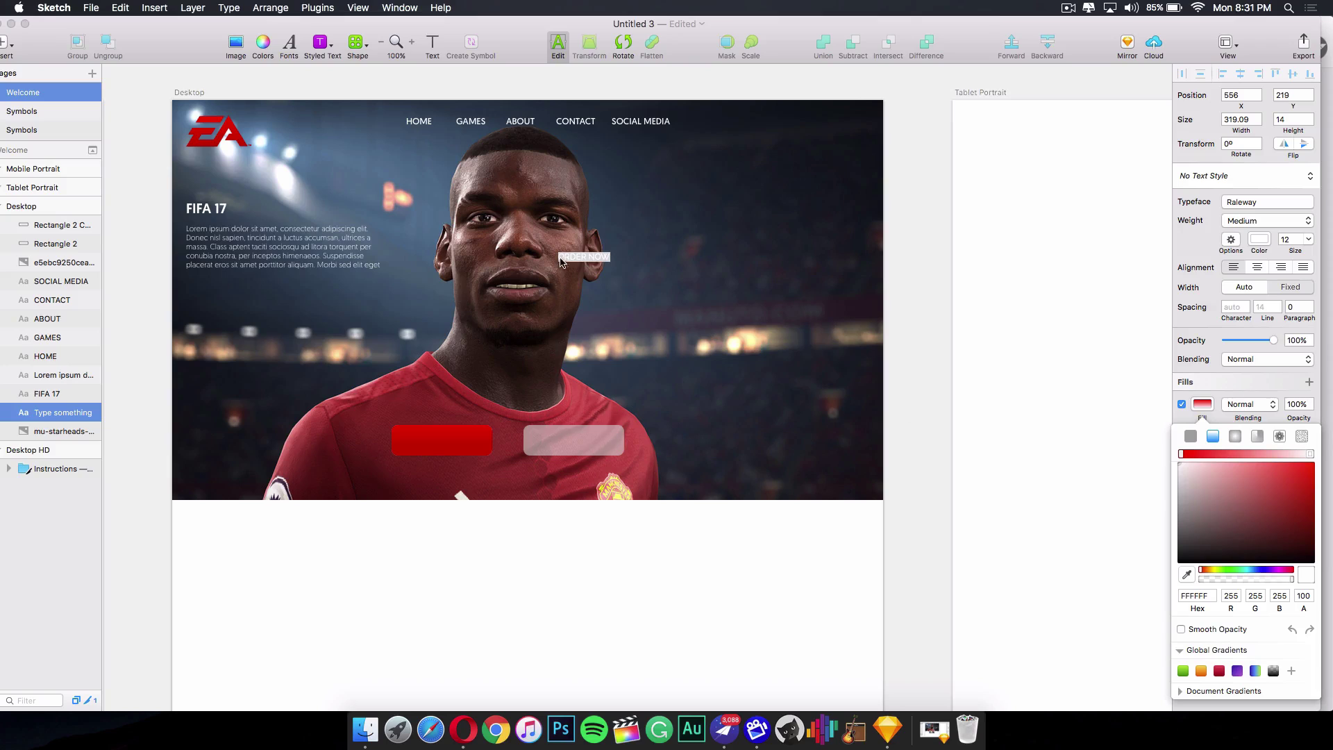
key("Escape")
key("Escape")
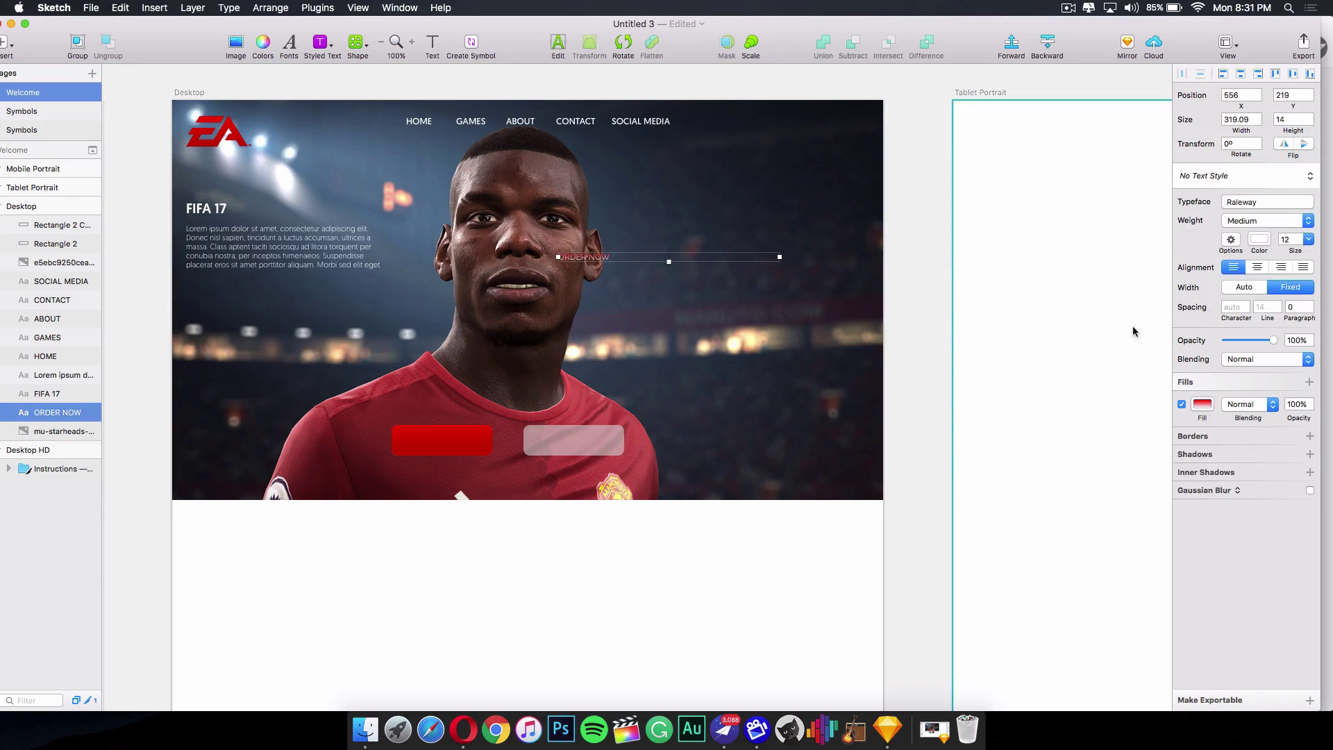
Make ORDER NOW white, narrow it, stack it above the buttons and centre it on the red button.
left_click(1182, 404)
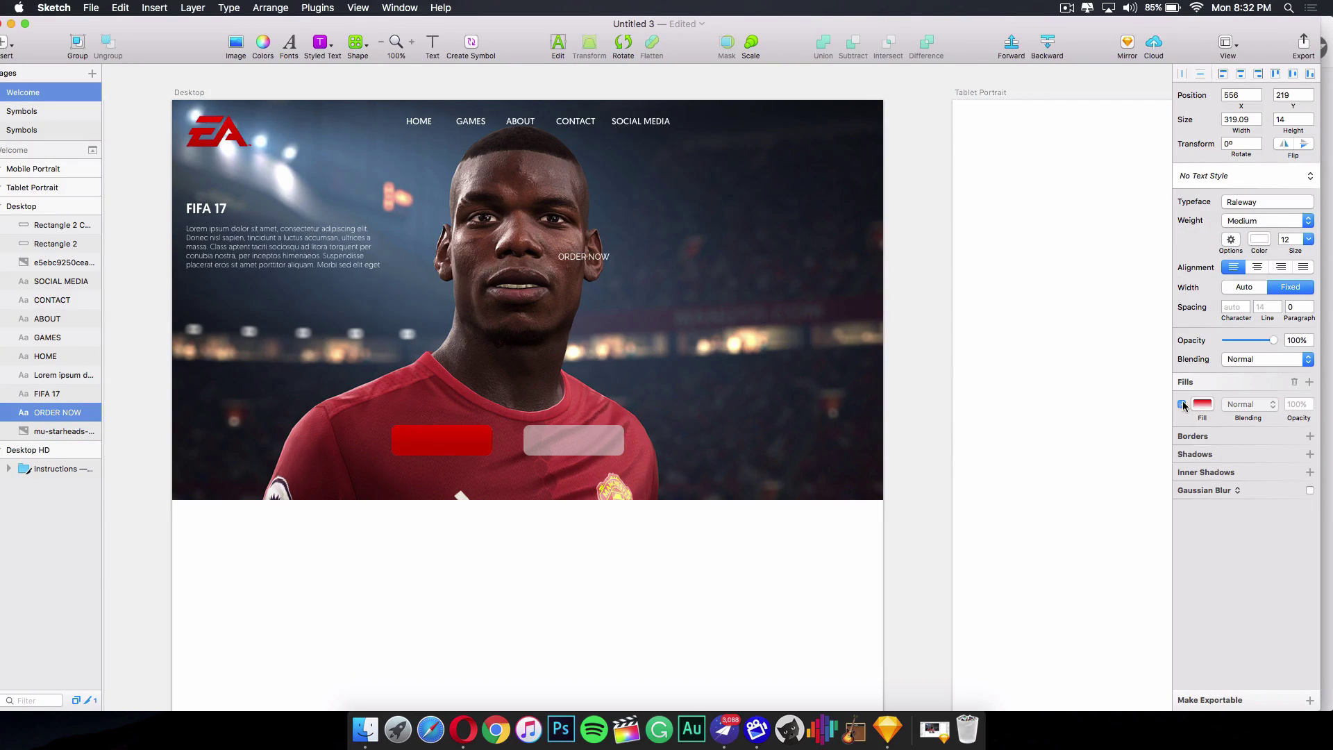
left_click_drag(617, 263, 457, 443)
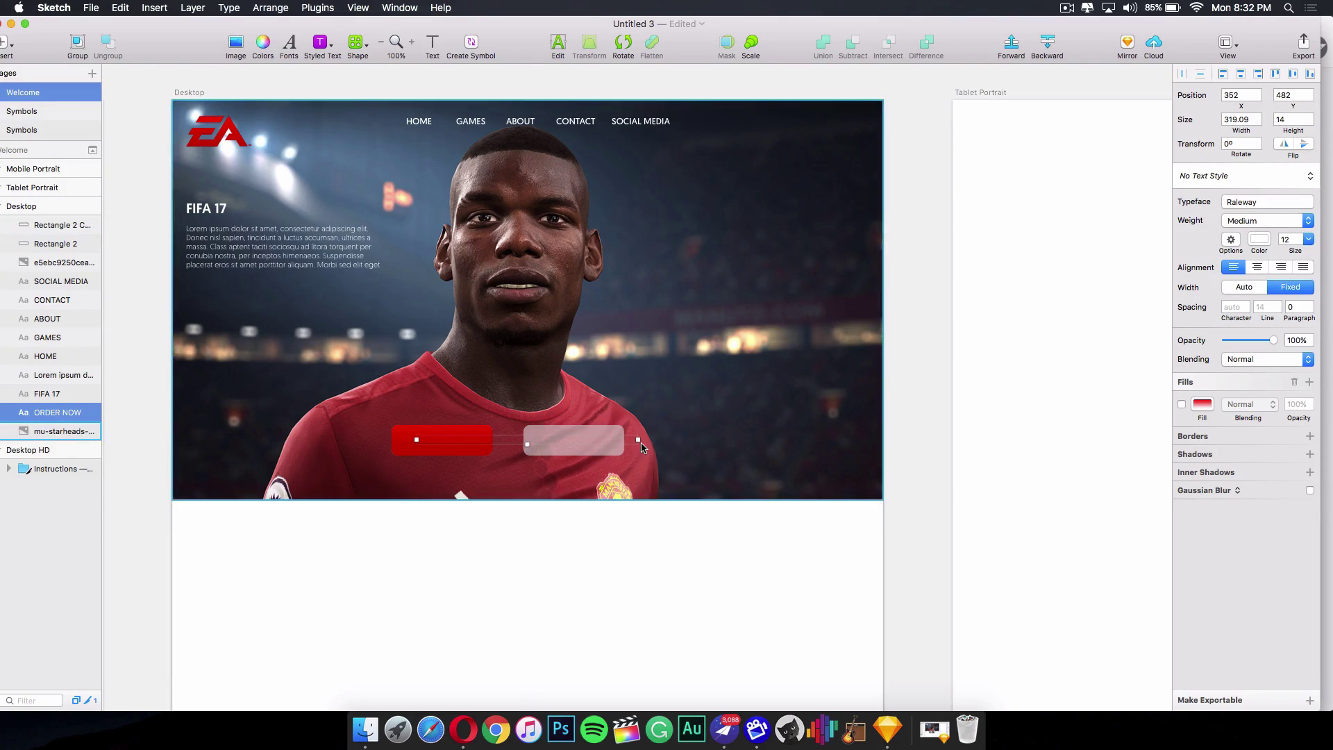
left_click_drag(639, 439, 474, 439)
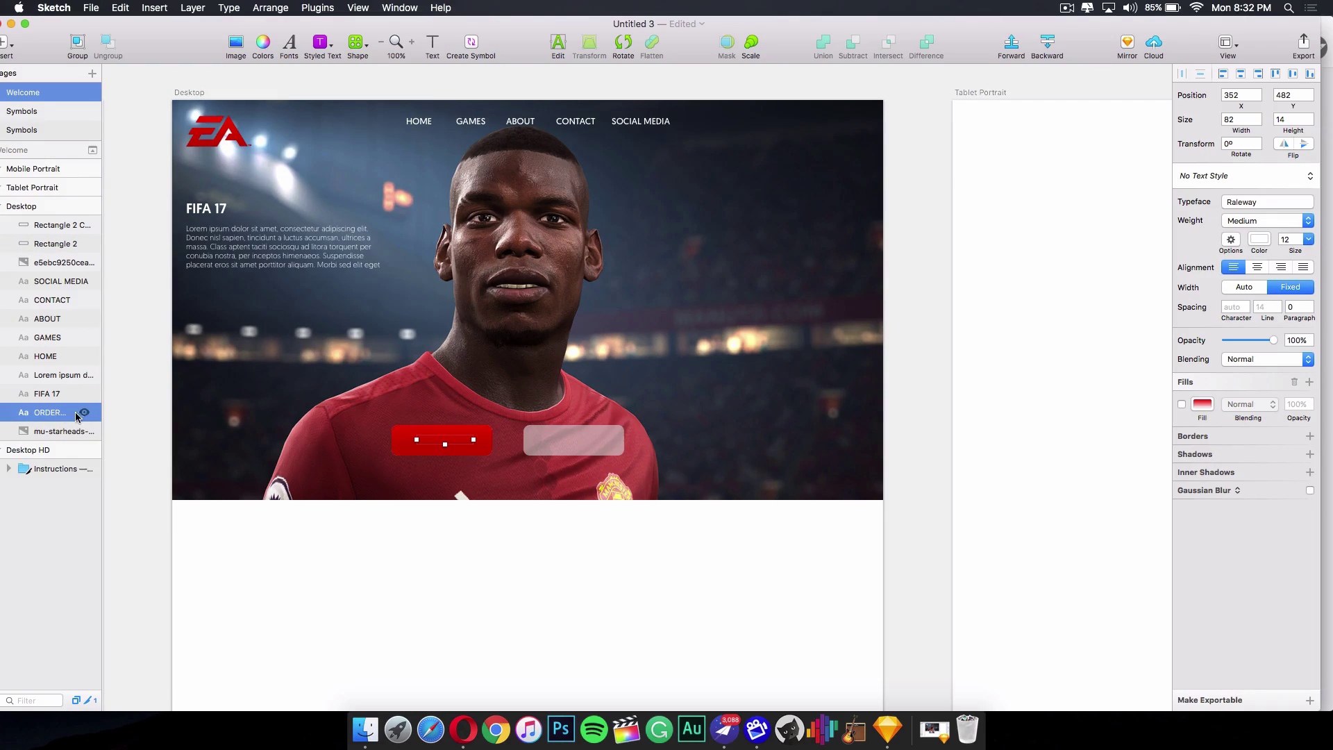
left_click_drag(52, 415, 61, 224)
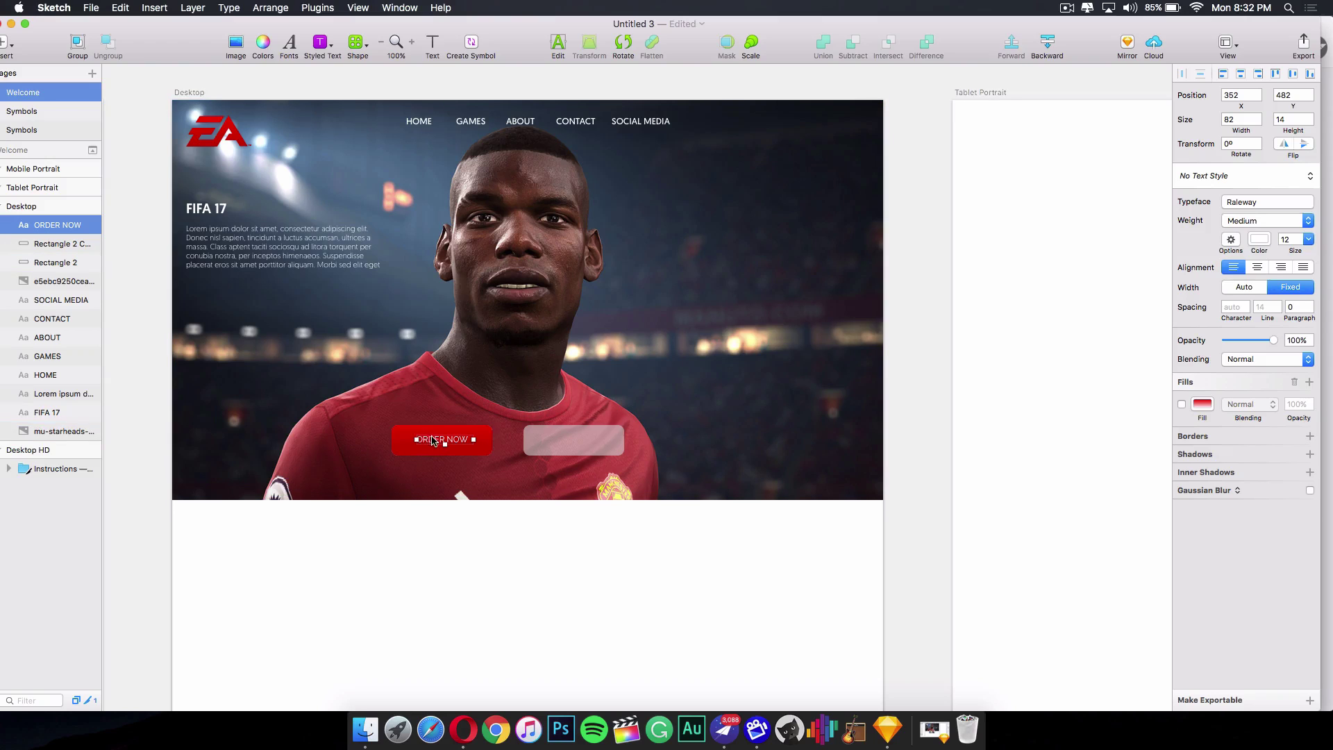
left_click_drag(432, 439, 434, 445)
scroll(514, 444, "up", 5)
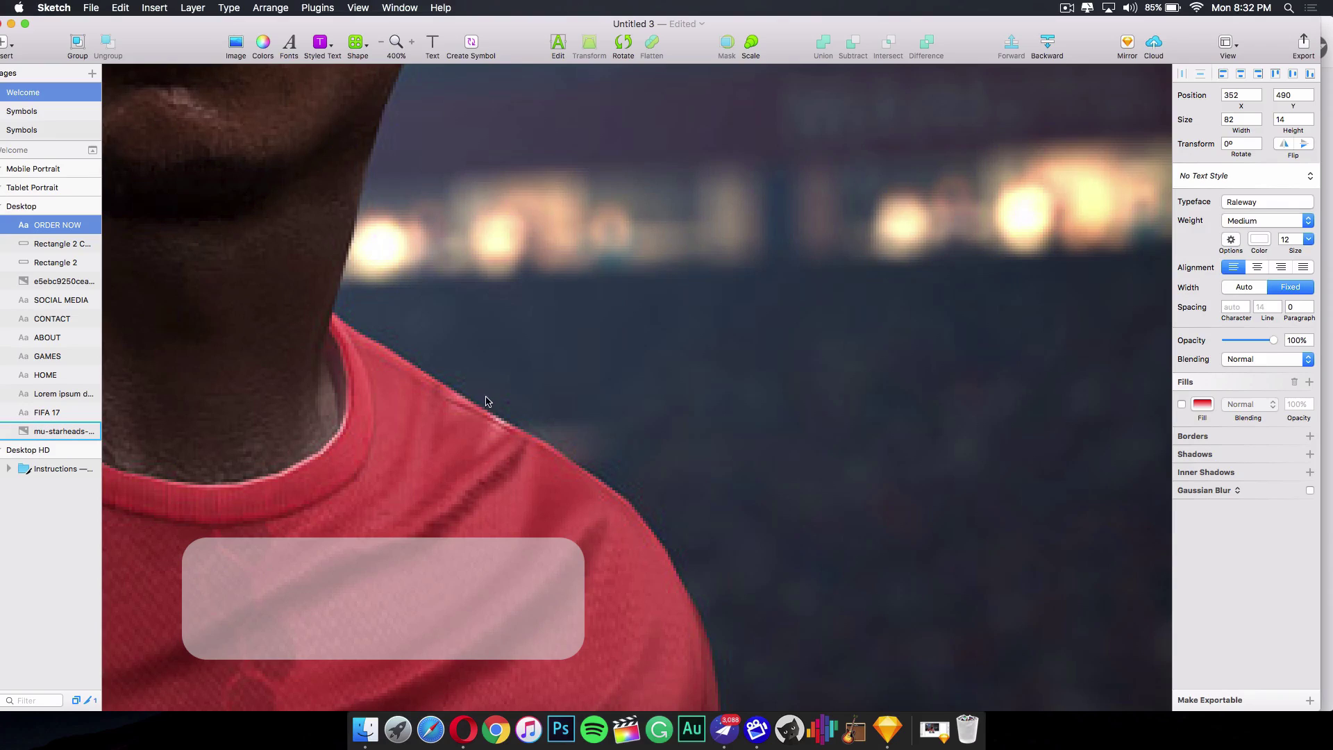
scroll(629, 337, "down", 2)
scroll(634, 347, "left", 10)
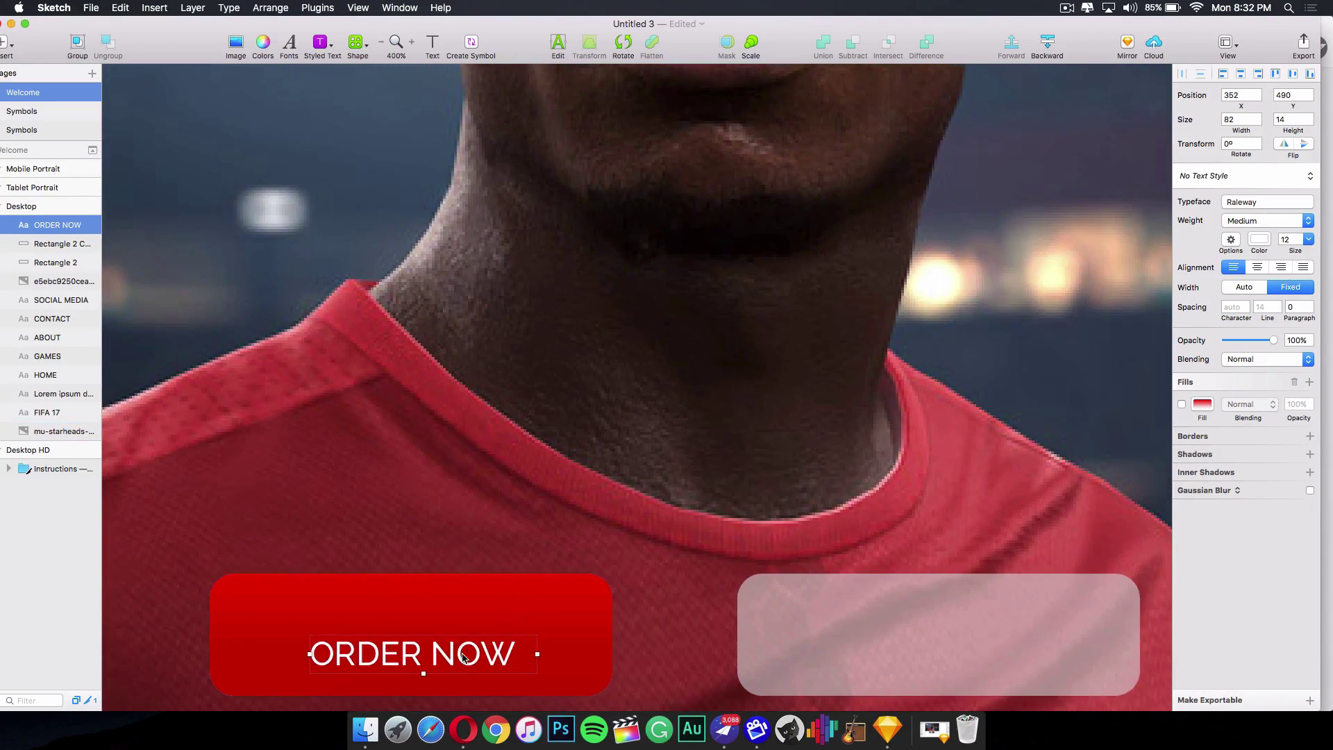
left_click_drag(461, 658, 450, 638)
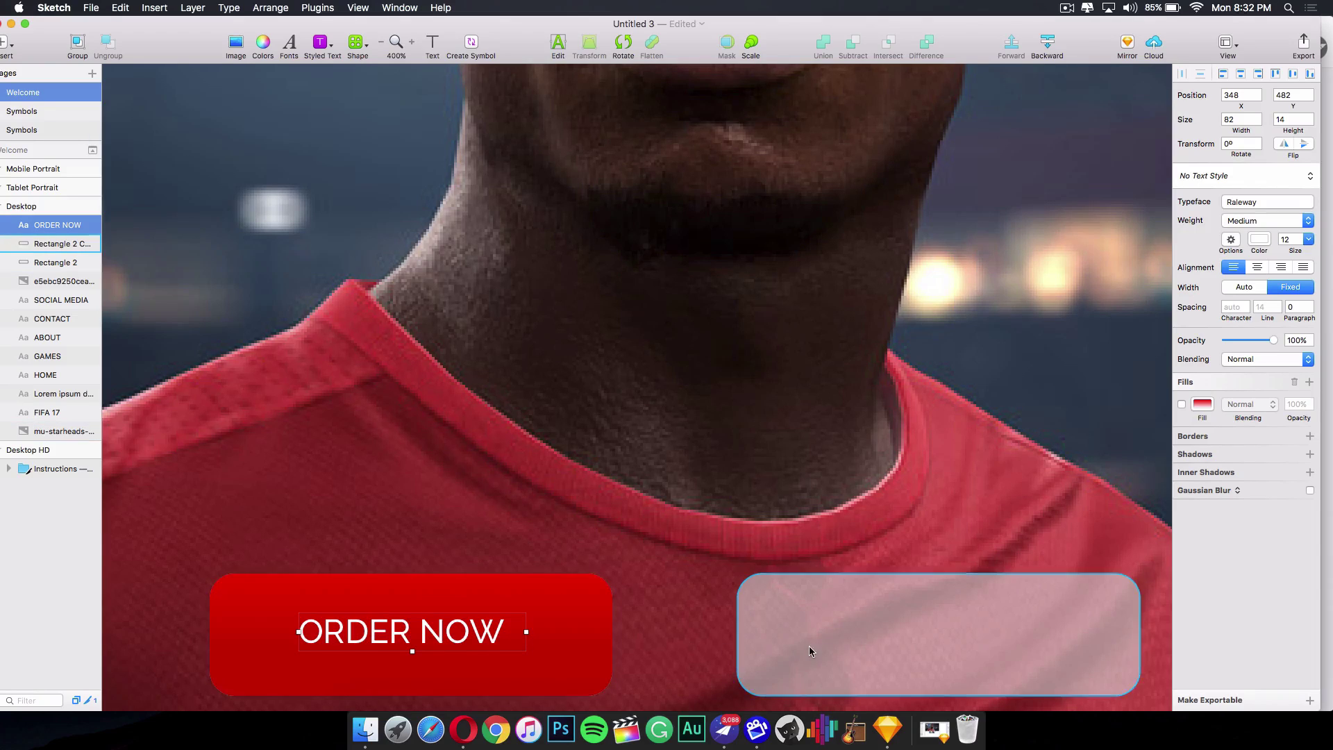
Copy the label onto the grey button and retype it as MORE GAMES.
scroll(809, 645, "down", 3)
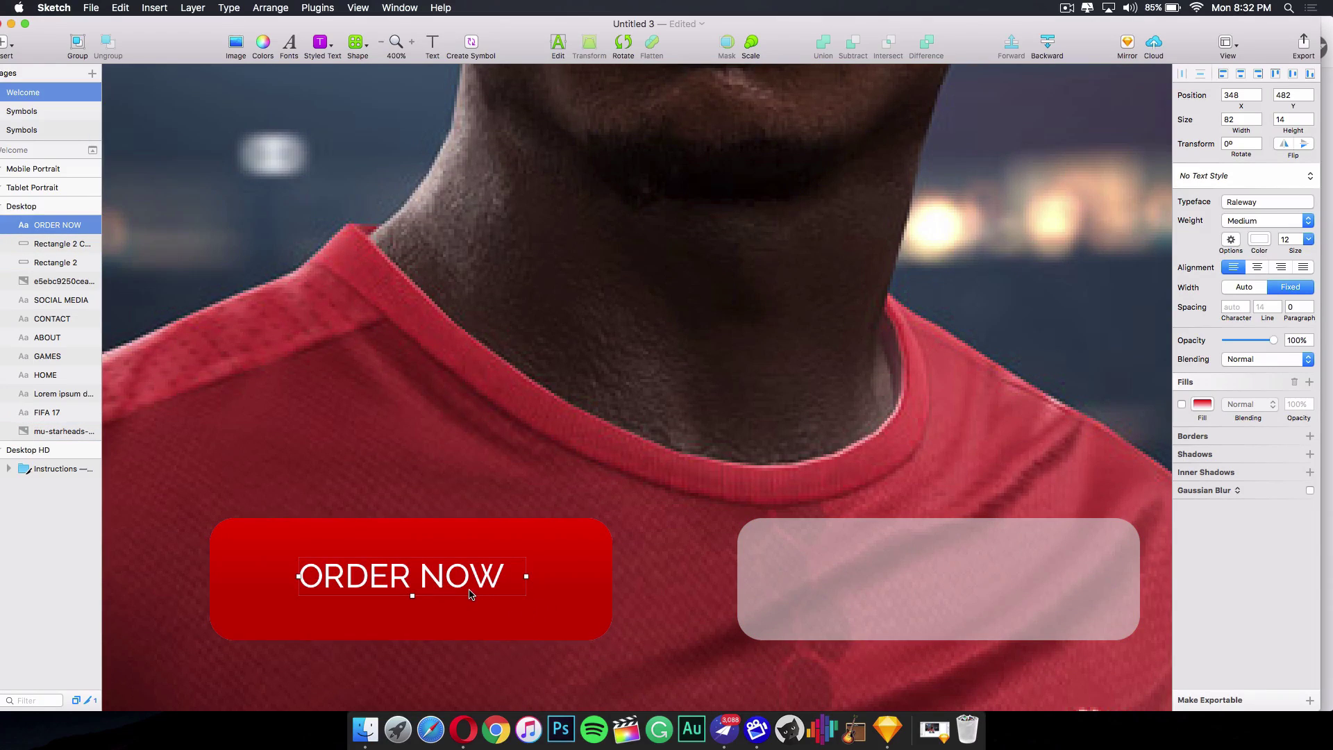
left_click_drag(414, 589, 946, 585)
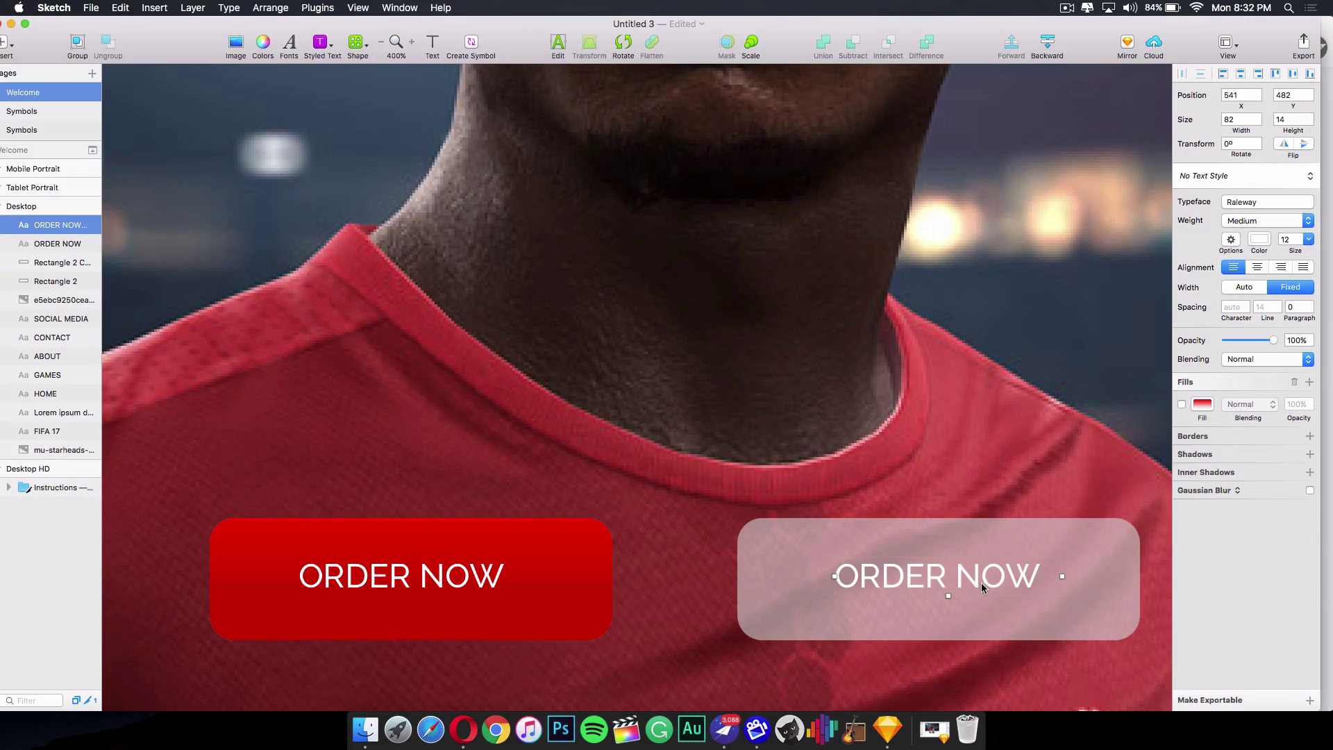
double_click(981, 582)
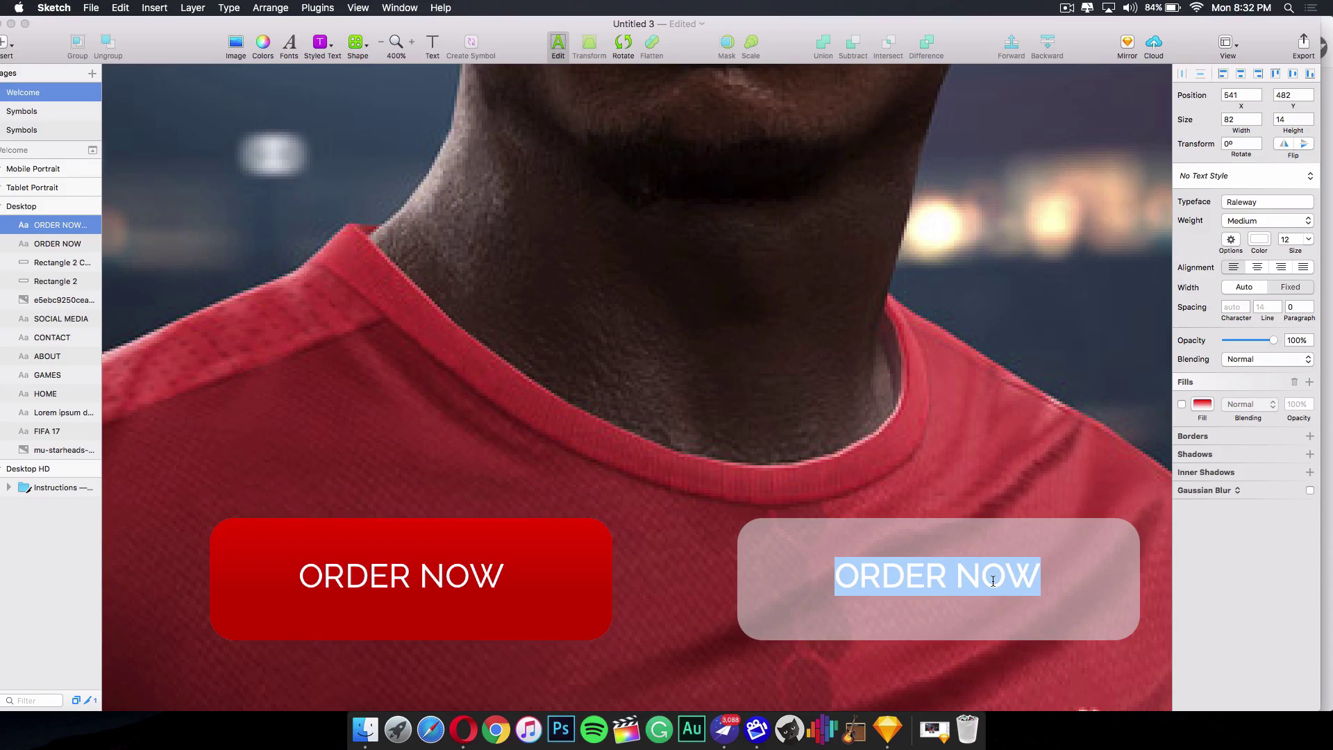
type("MORE GAME")
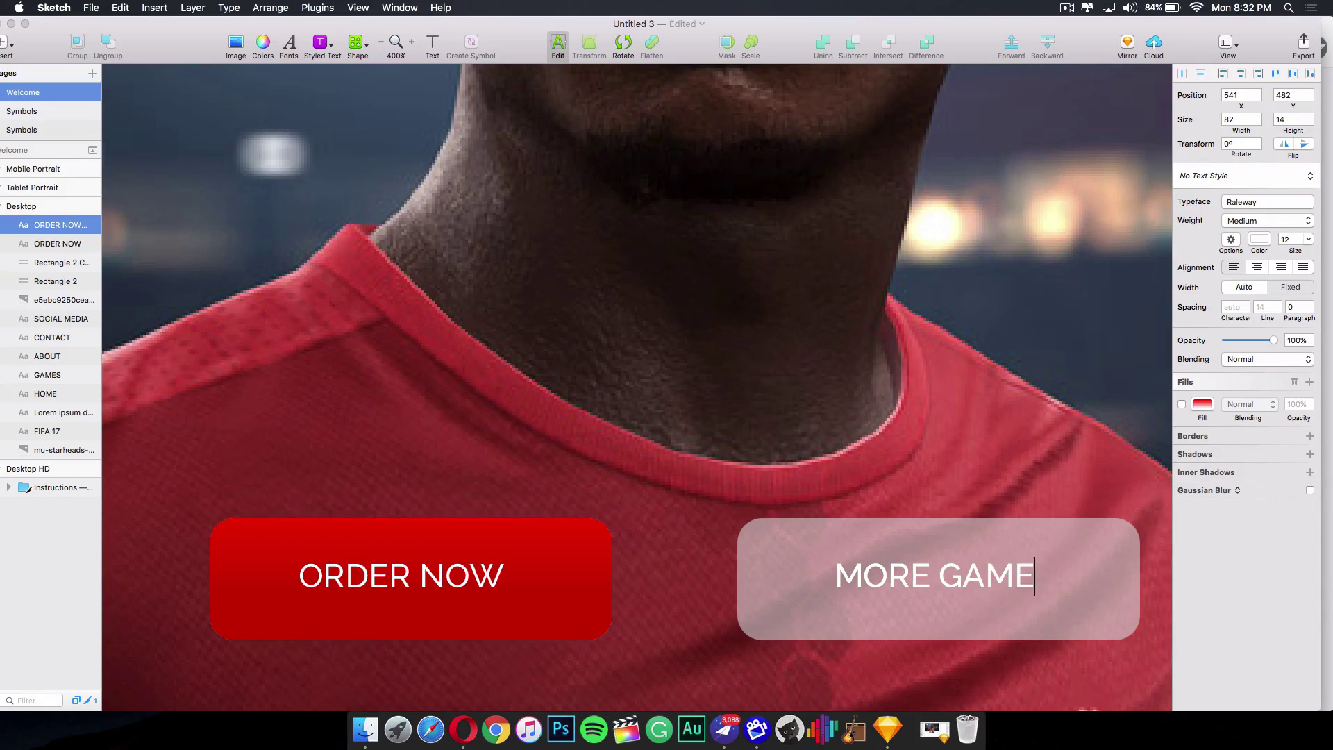
type("S")
scroll(806, 443, "down", 2)
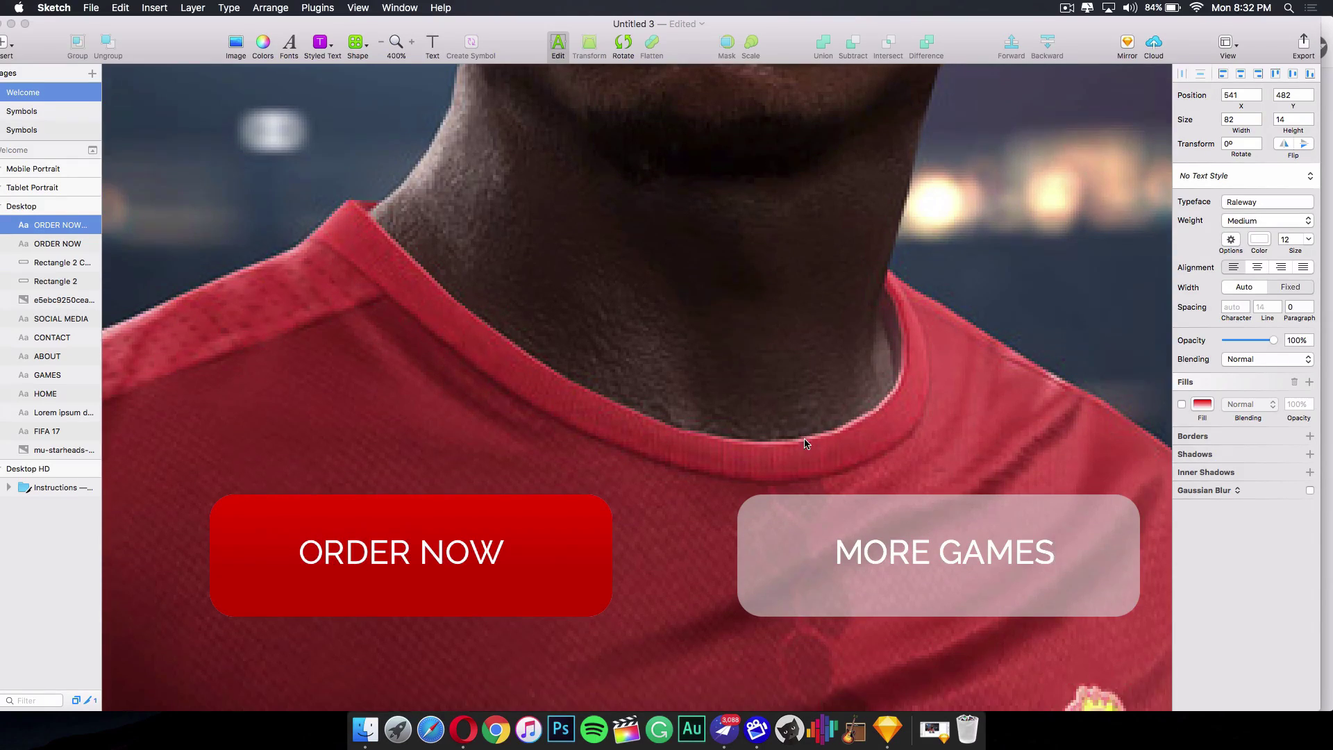
triple_click(982, 549)
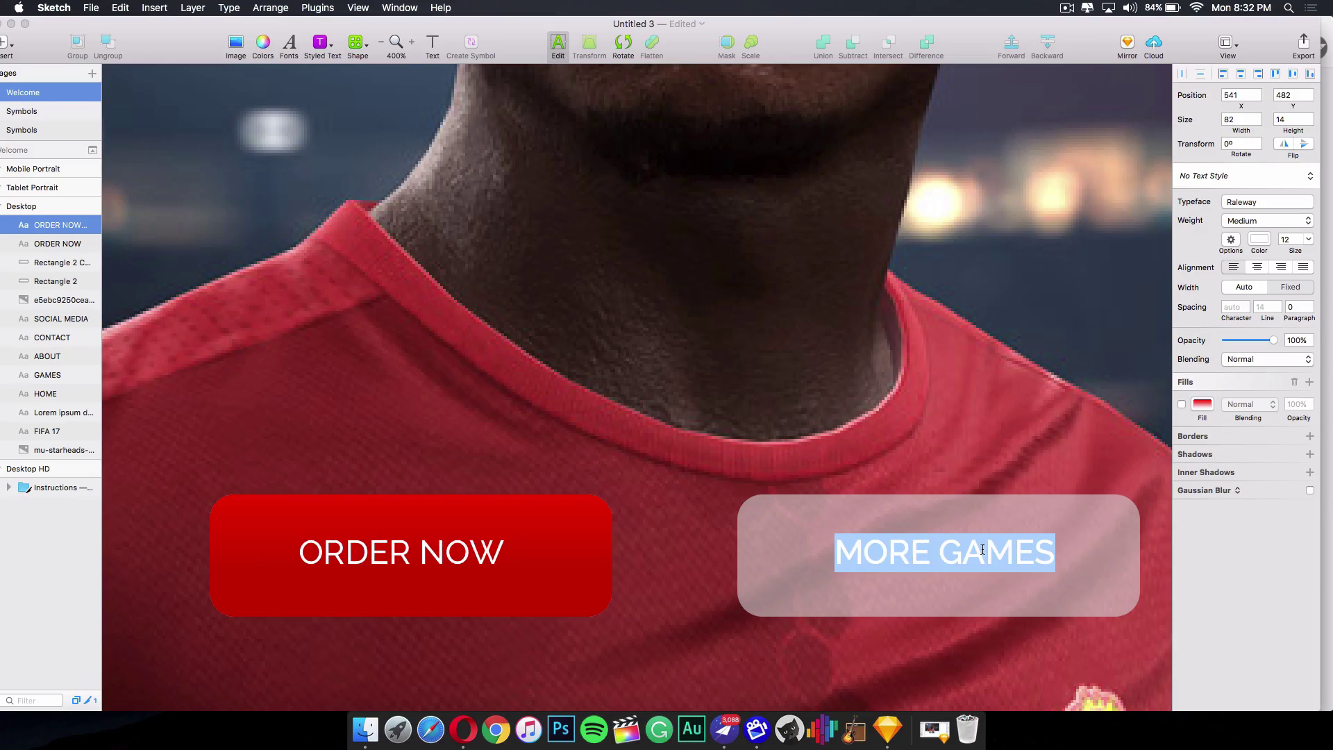
key("Escape")
key("super+0")
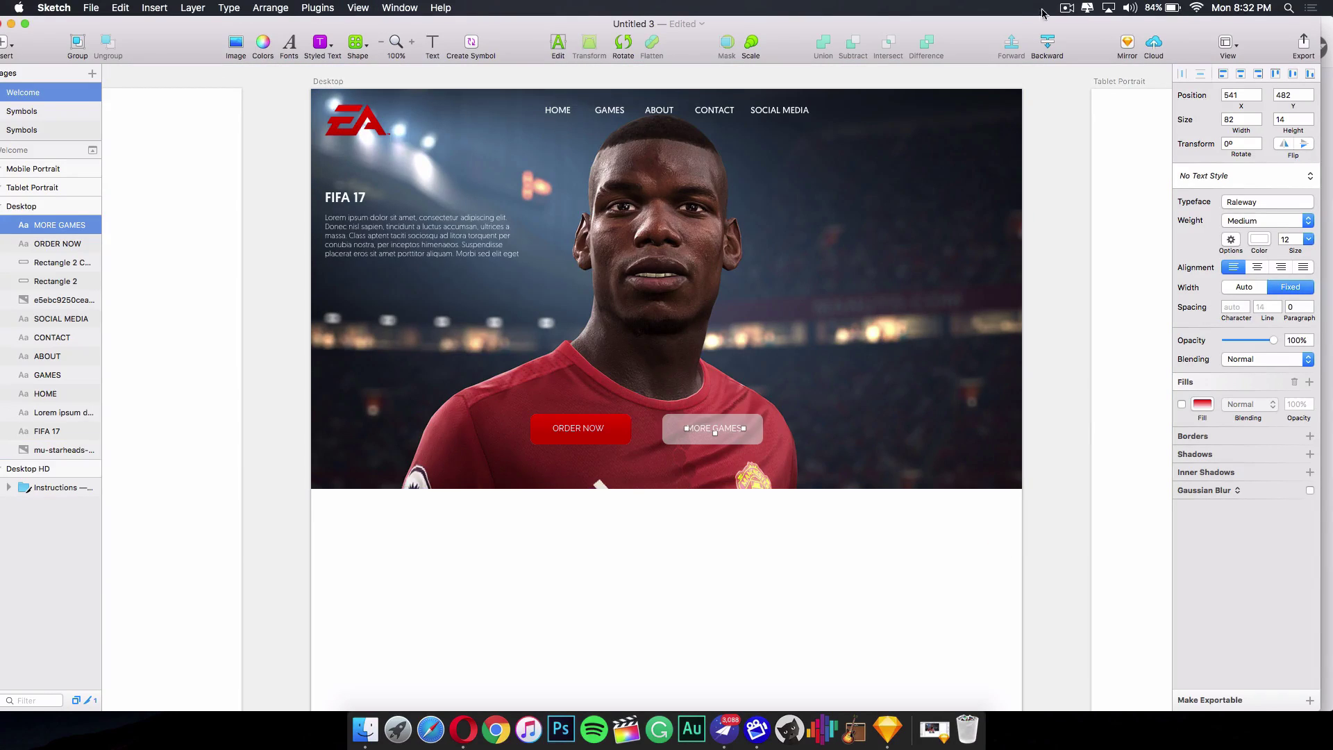
double_click(722, 423)
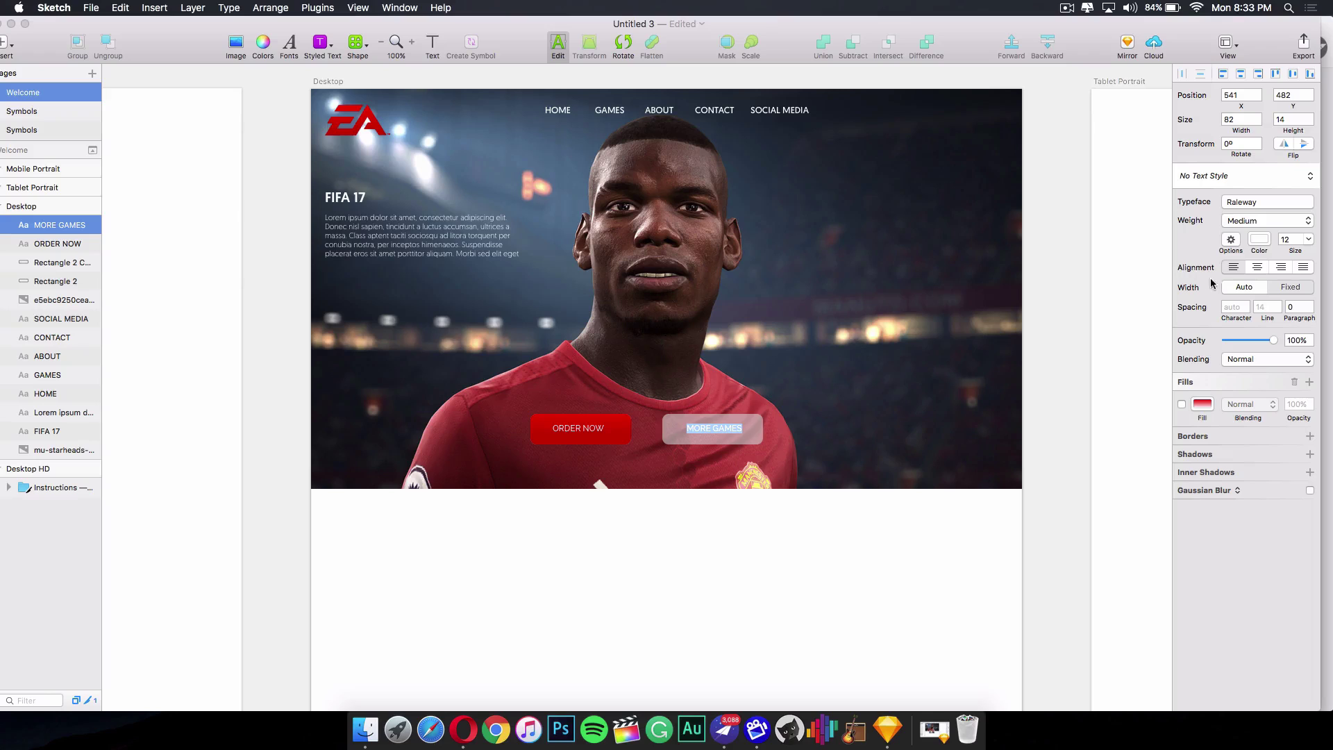
Turn the MORE GAMES text fill back on and colour it deep red BE0000.
left_click(1181, 404)
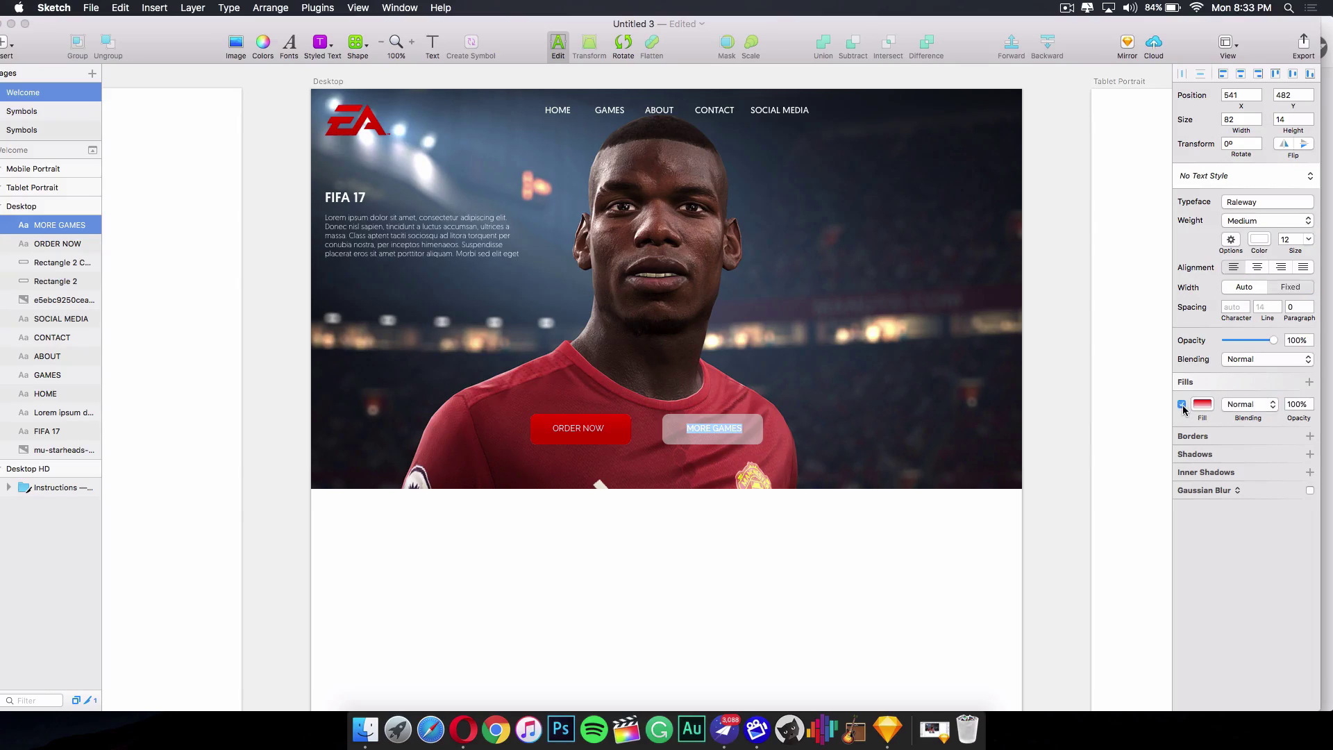
left_click(1203, 406)
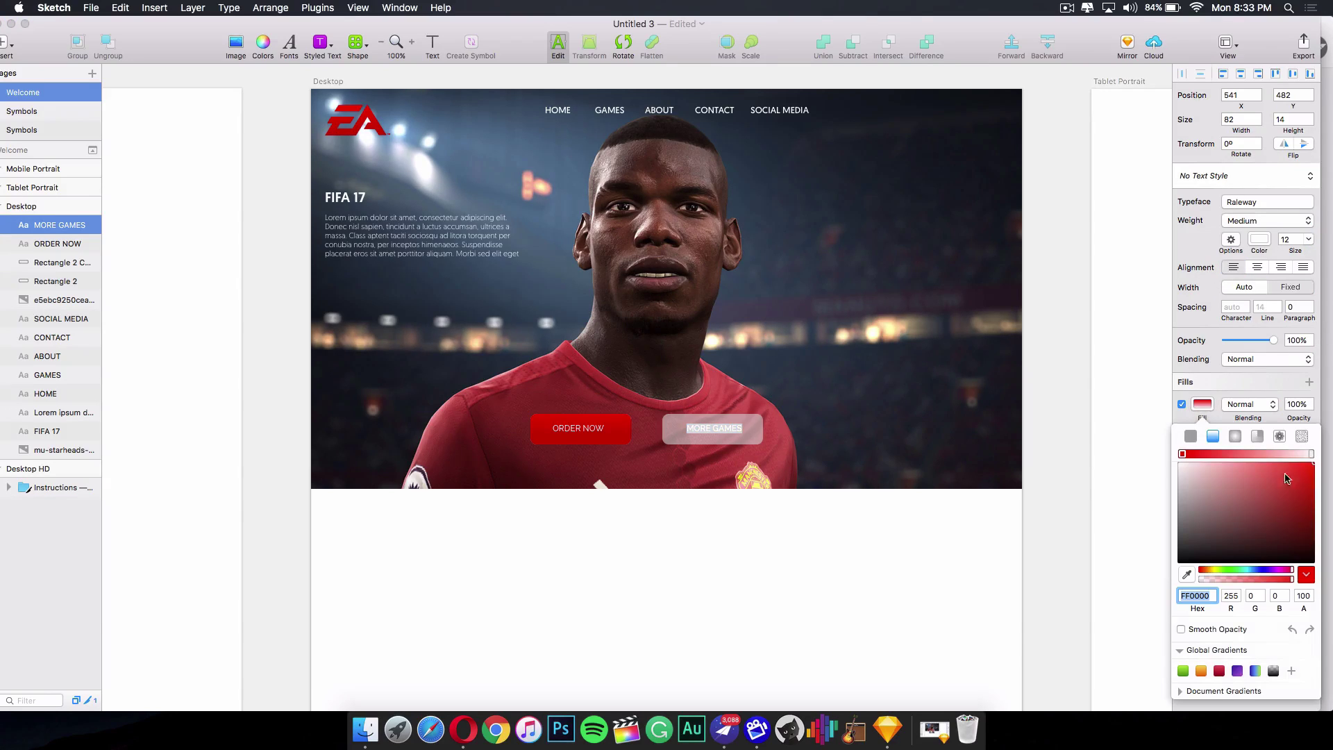
left_click(1310, 454)
left_click_drag(1311, 488, 1320, 491)
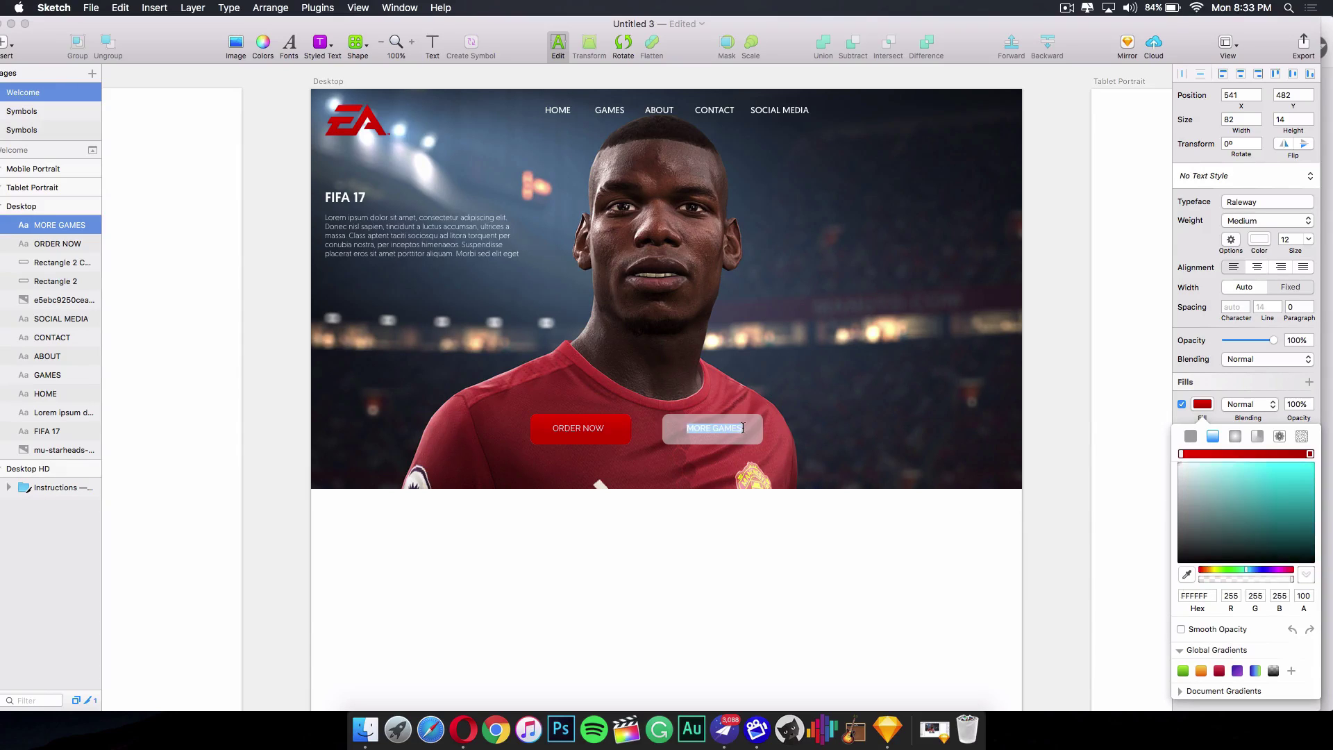
left_click(863, 430)
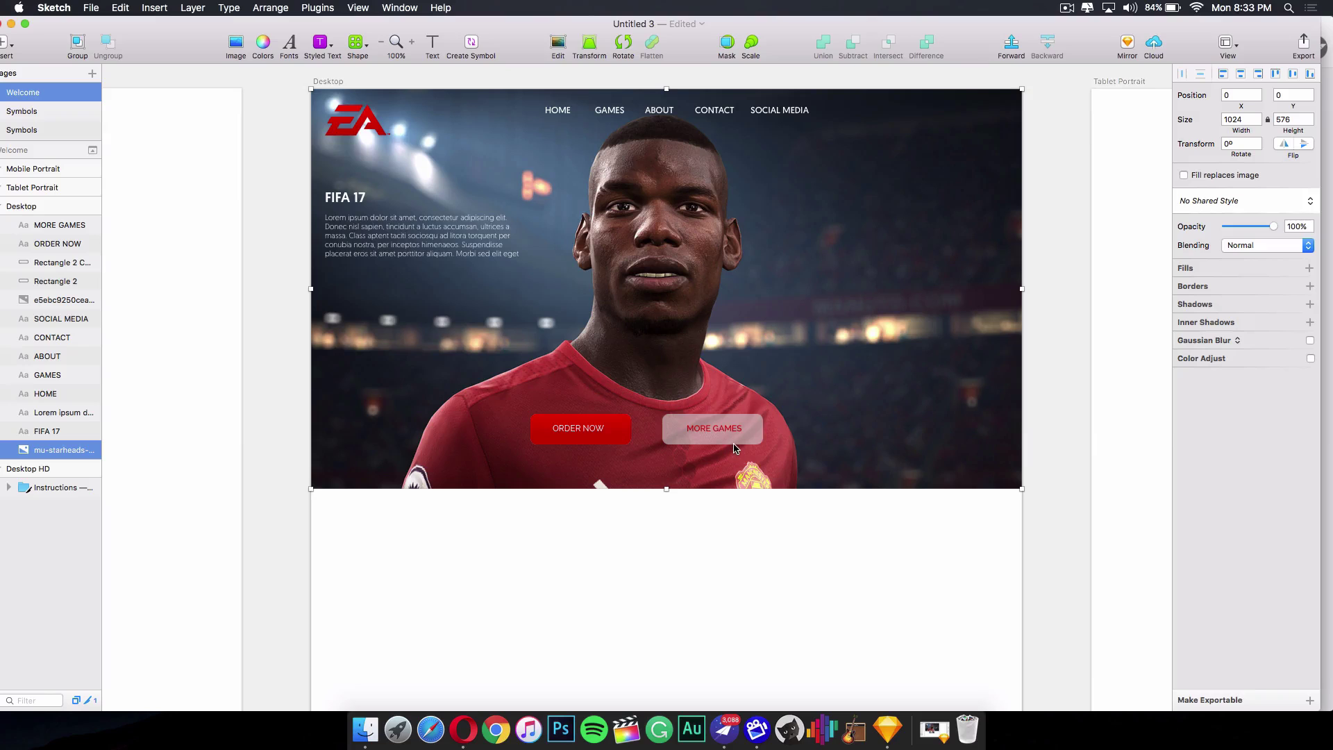
scroll(873, 433, "up", 1)
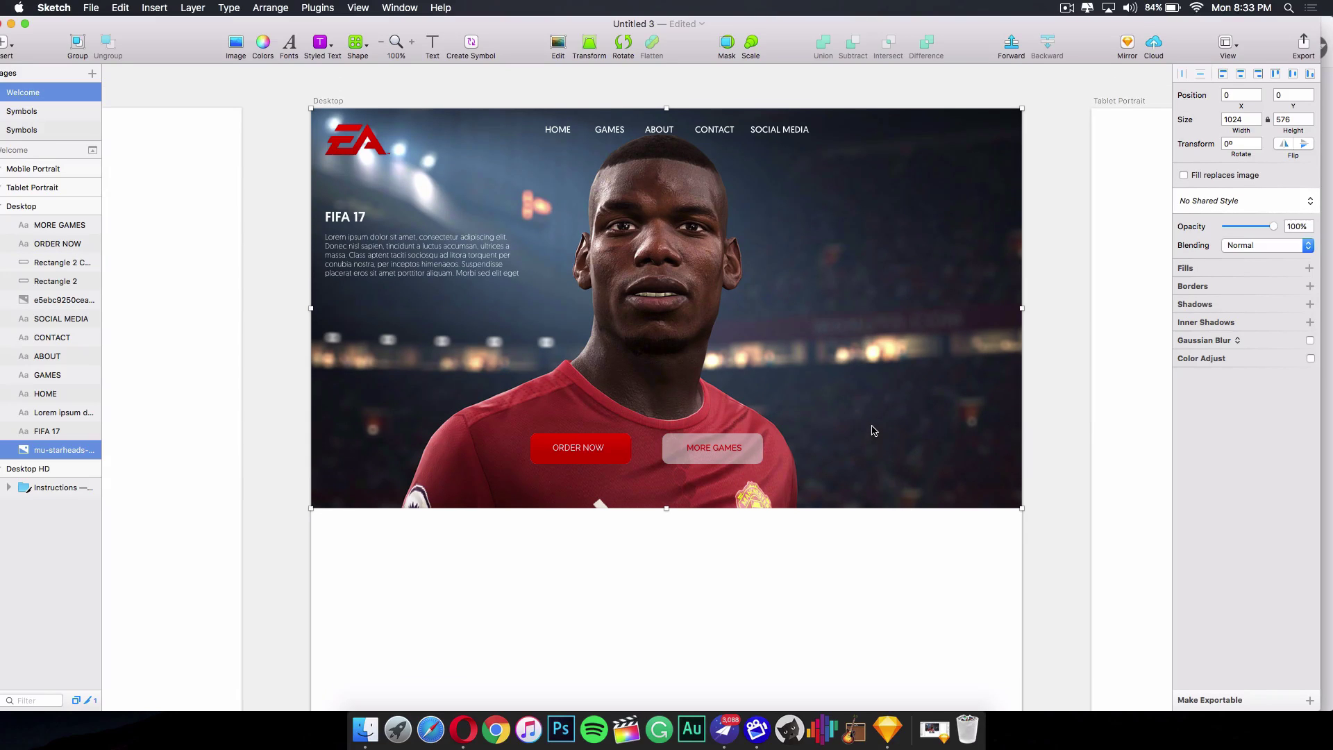
left_click(938, 741)
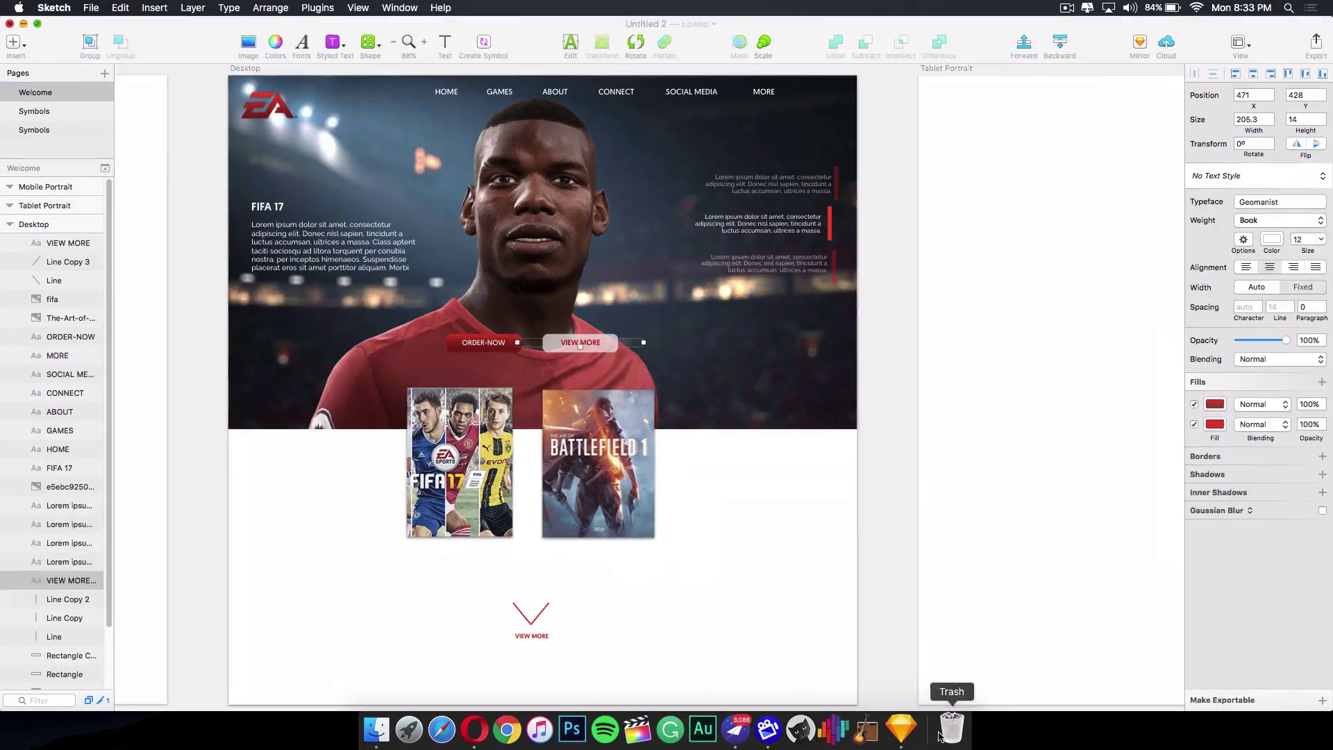
left_click(822, 225)
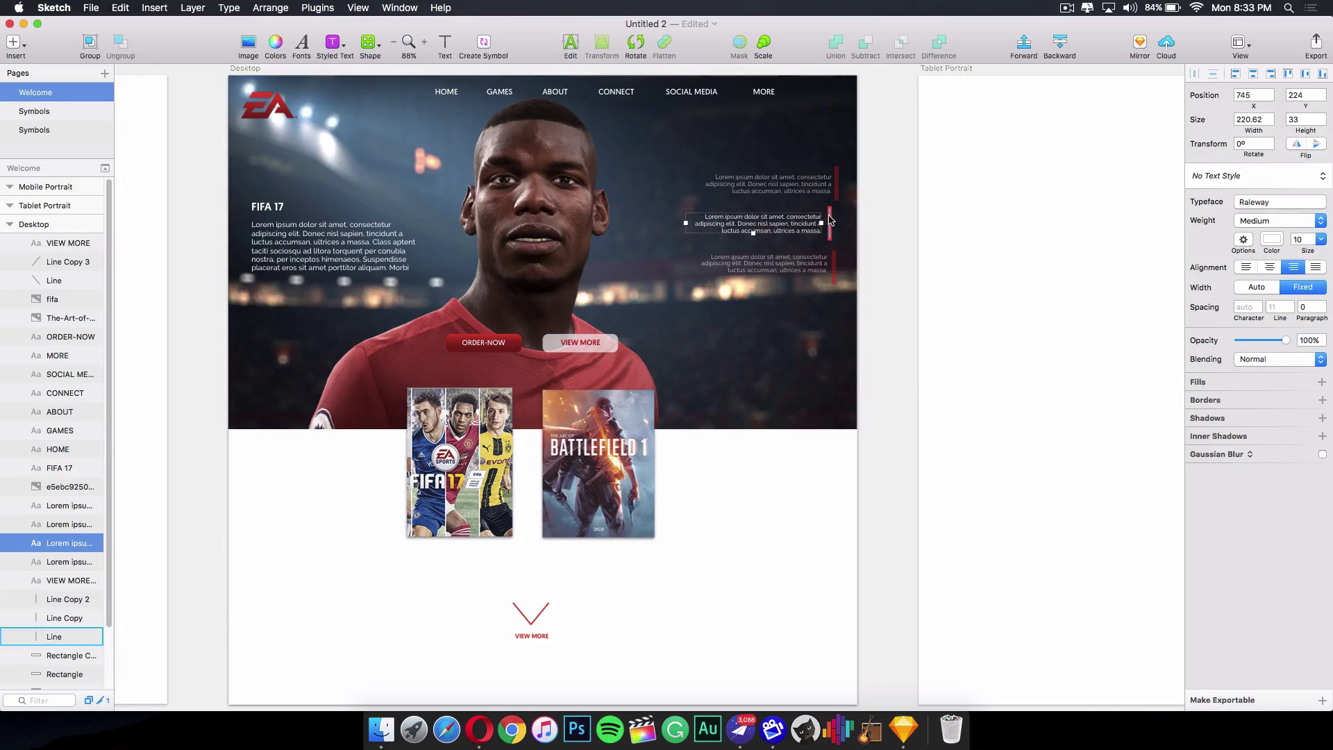
left_click(836, 184)
left_click(833, 270)
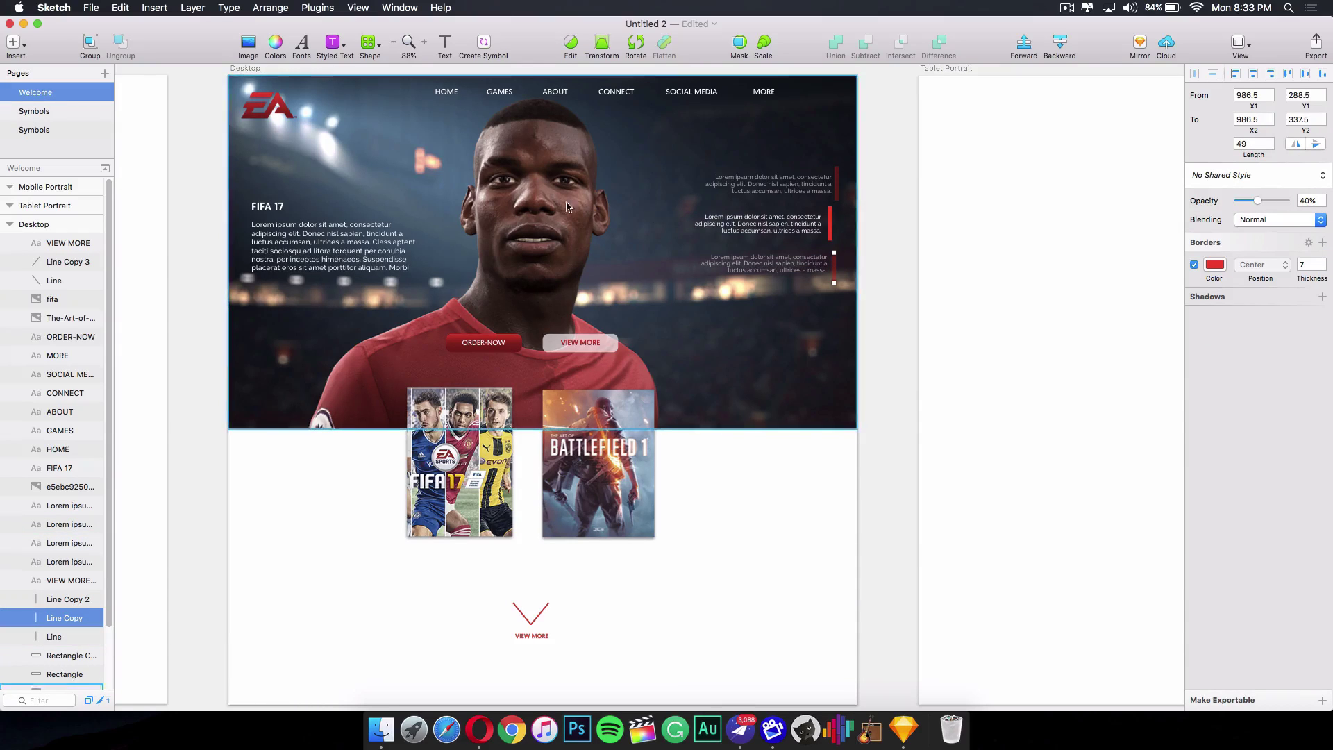
left_click(23, 25)
left_click_drag(951, 56, 950, 30)
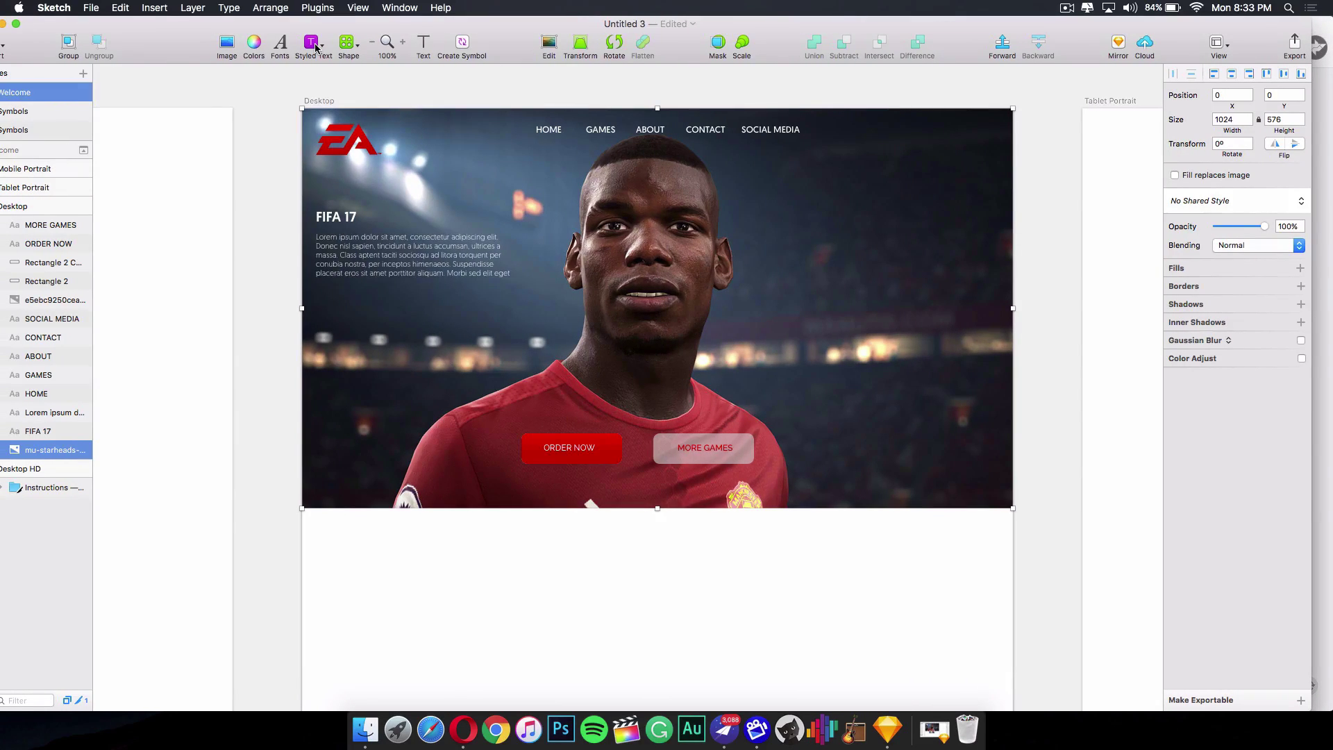
Draw a short vertical line, about 58 long, near the hero photo's right edge.
left_click(347, 43)
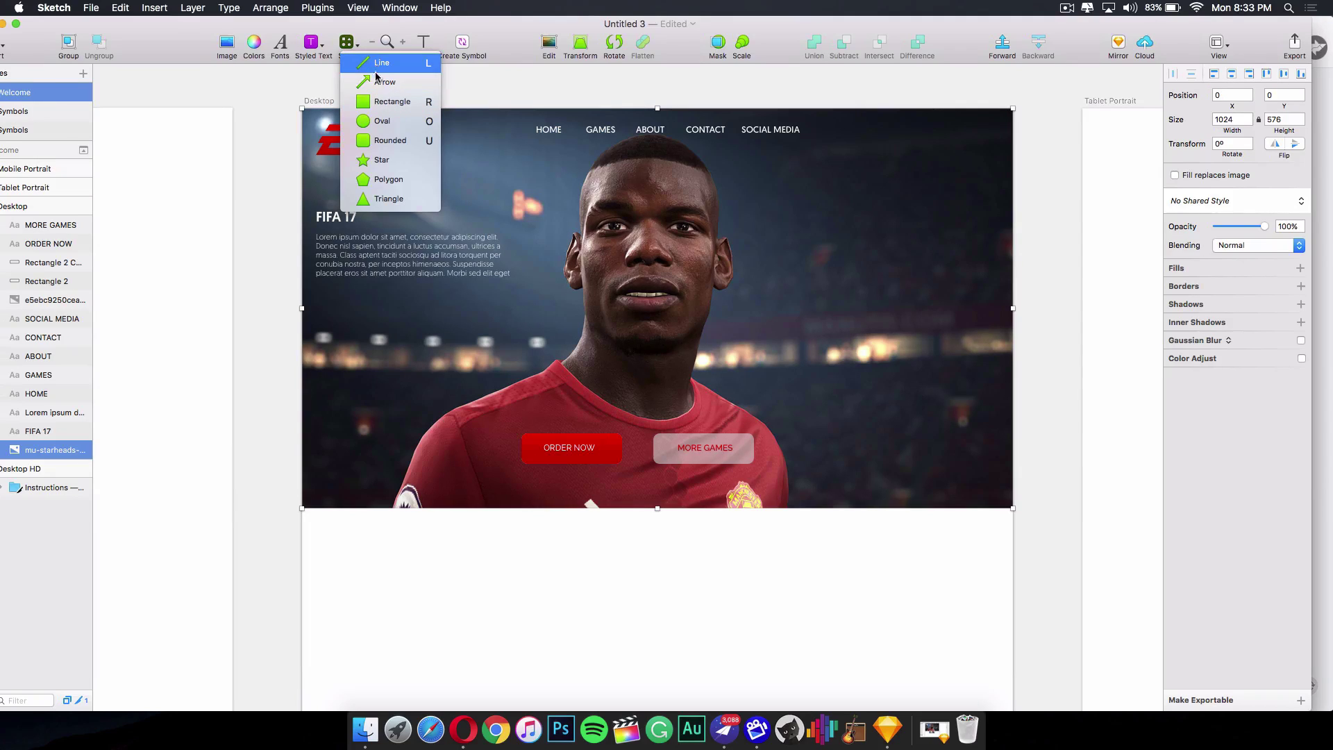
left_click(378, 64)
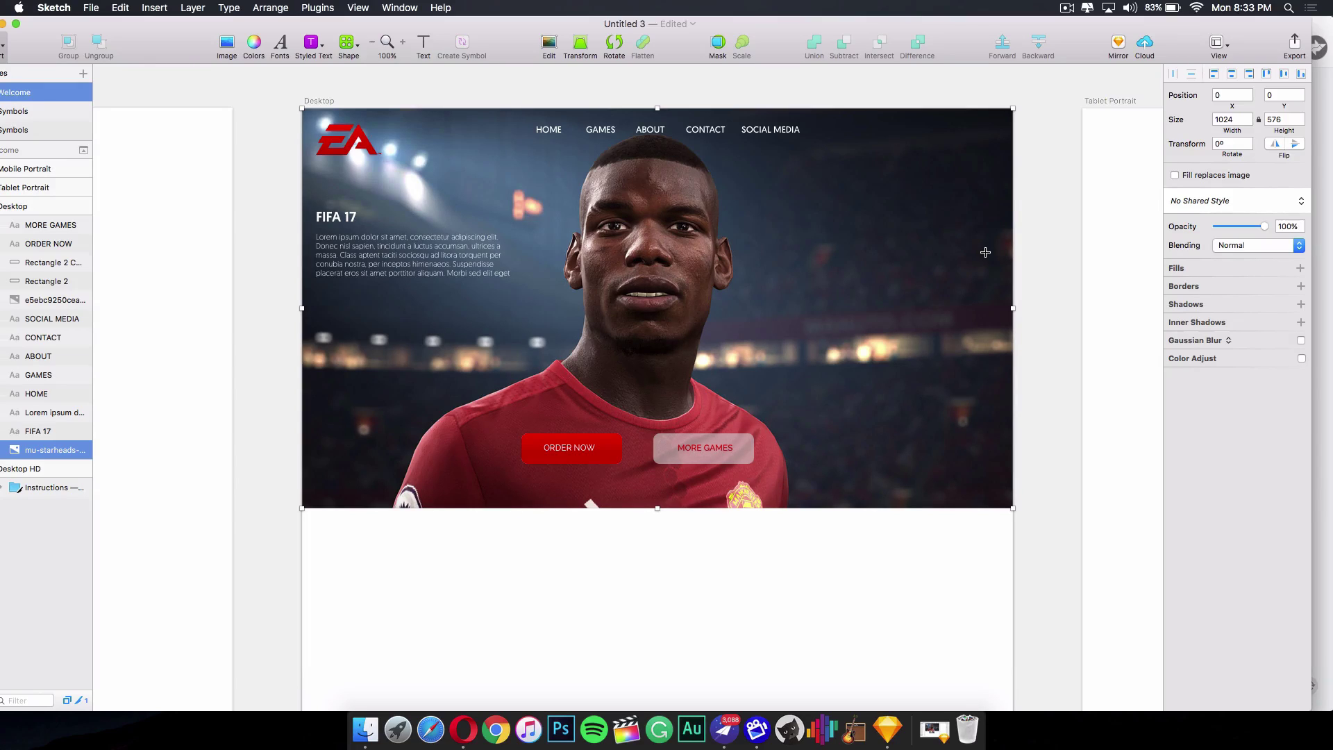
left_click_drag(985, 252, 985, 294)
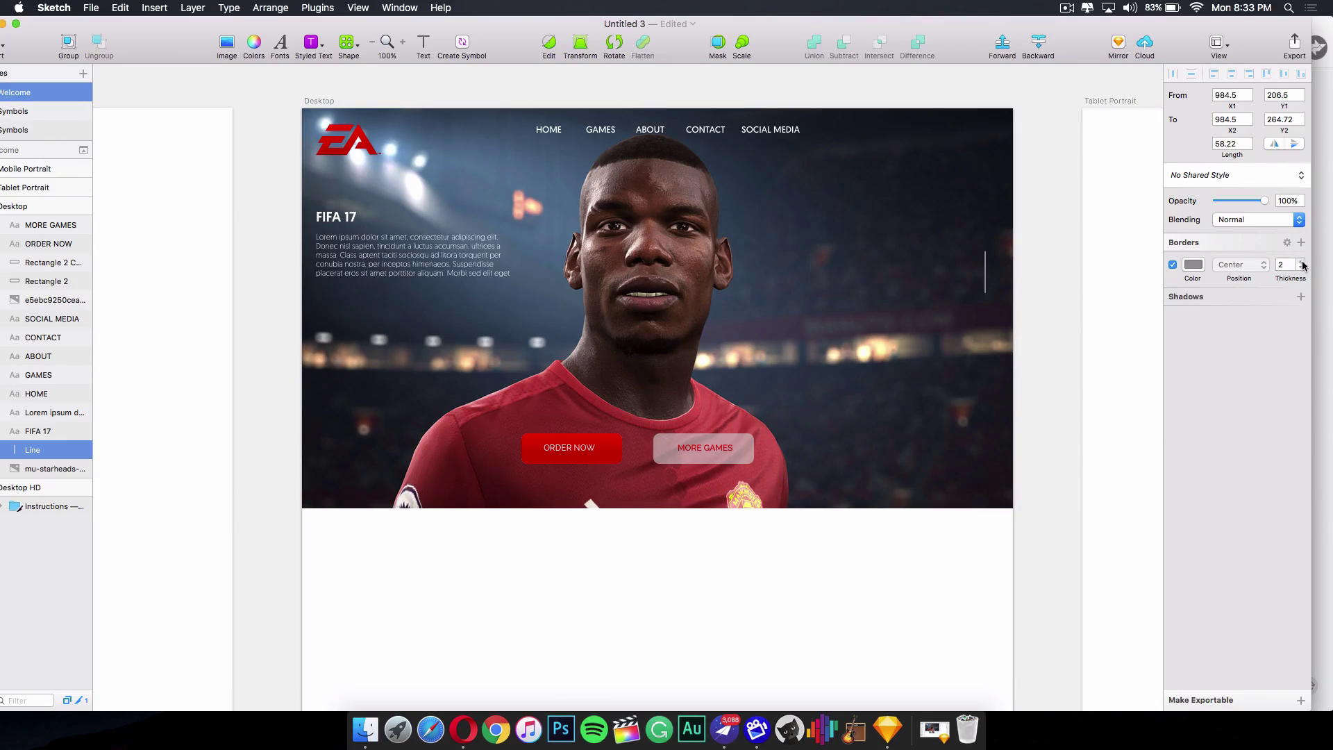
Make the line 7 thick in deep red CC0000 and nudge it slightly right.
left_click(1301, 263)
left_click(1193, 264)
left_click(1295, 335)
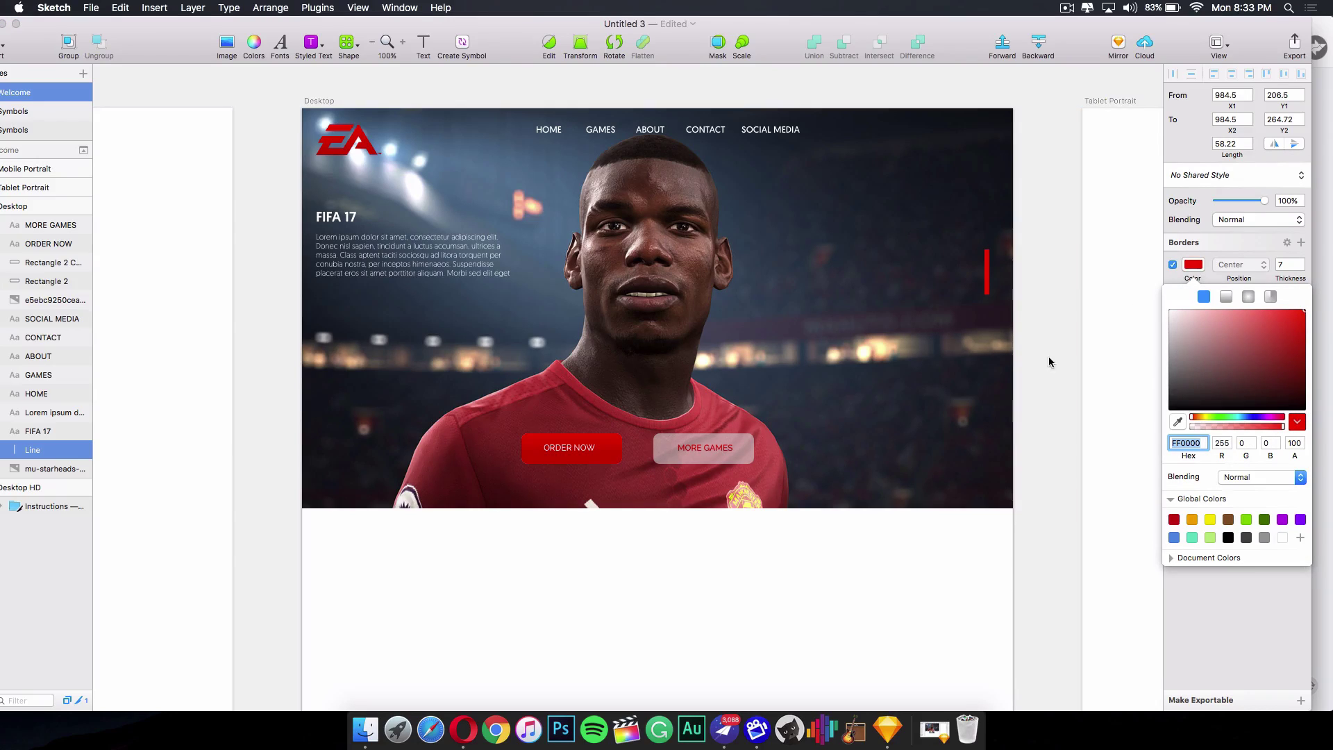
left_click_drag(1315, 334, 1316, 330)
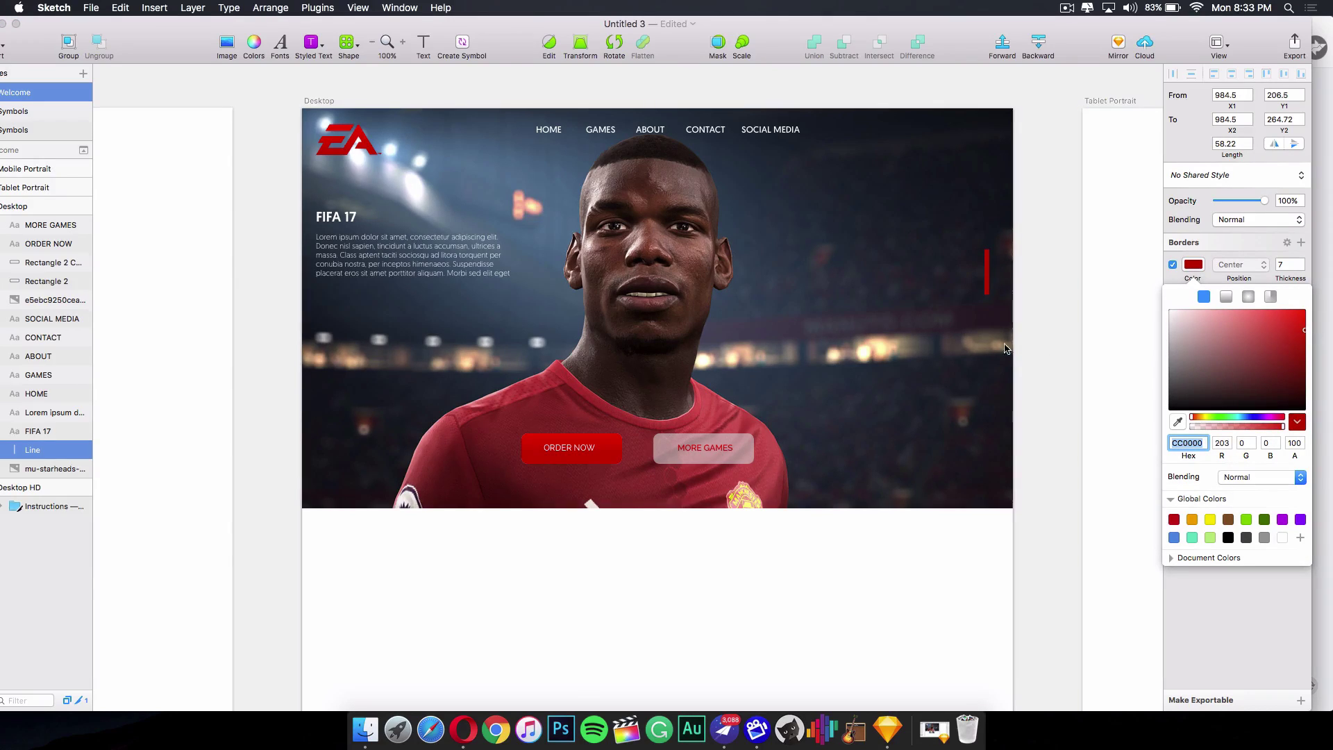
left_click(1050, 334)
left_click_drag(987, 271, 988, 271)
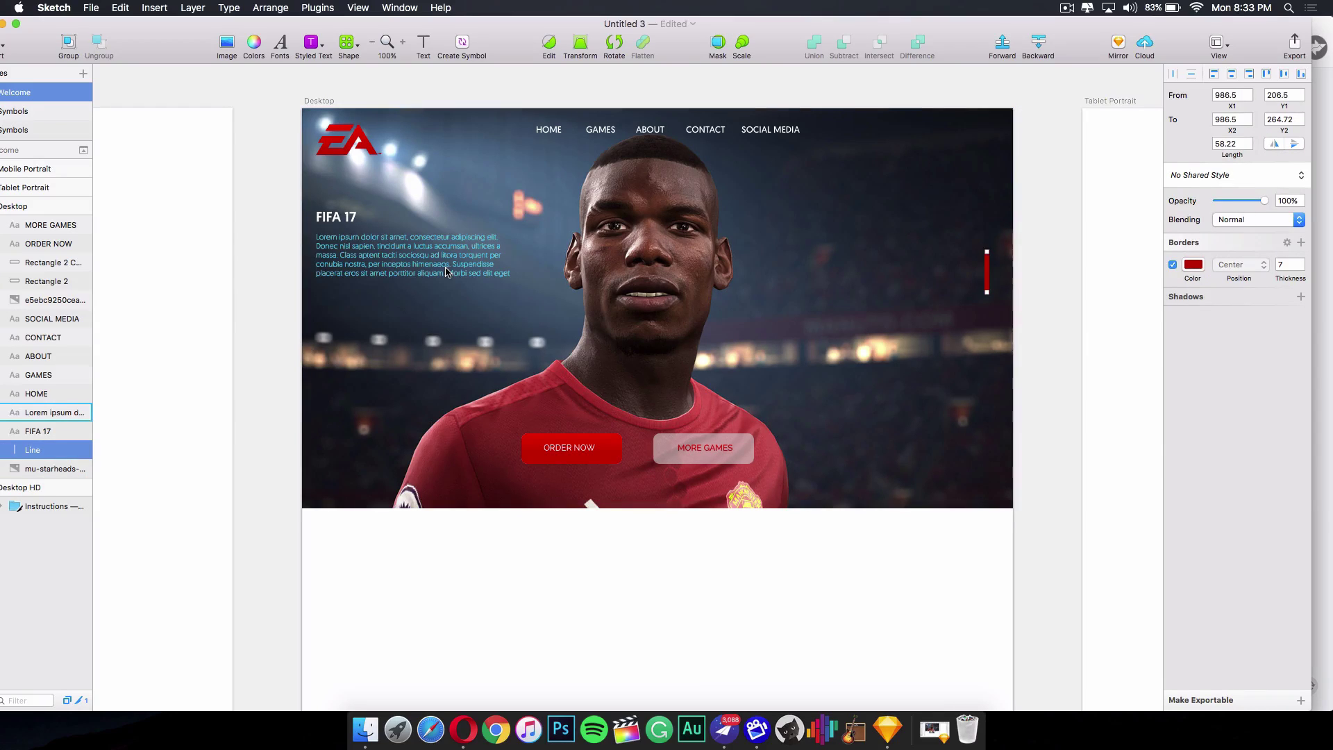
Copy the first four lines of the left Lorem ipsum paragraph.
left_click(480, 272)
left_click(500, 279)
left_click(497, 276)
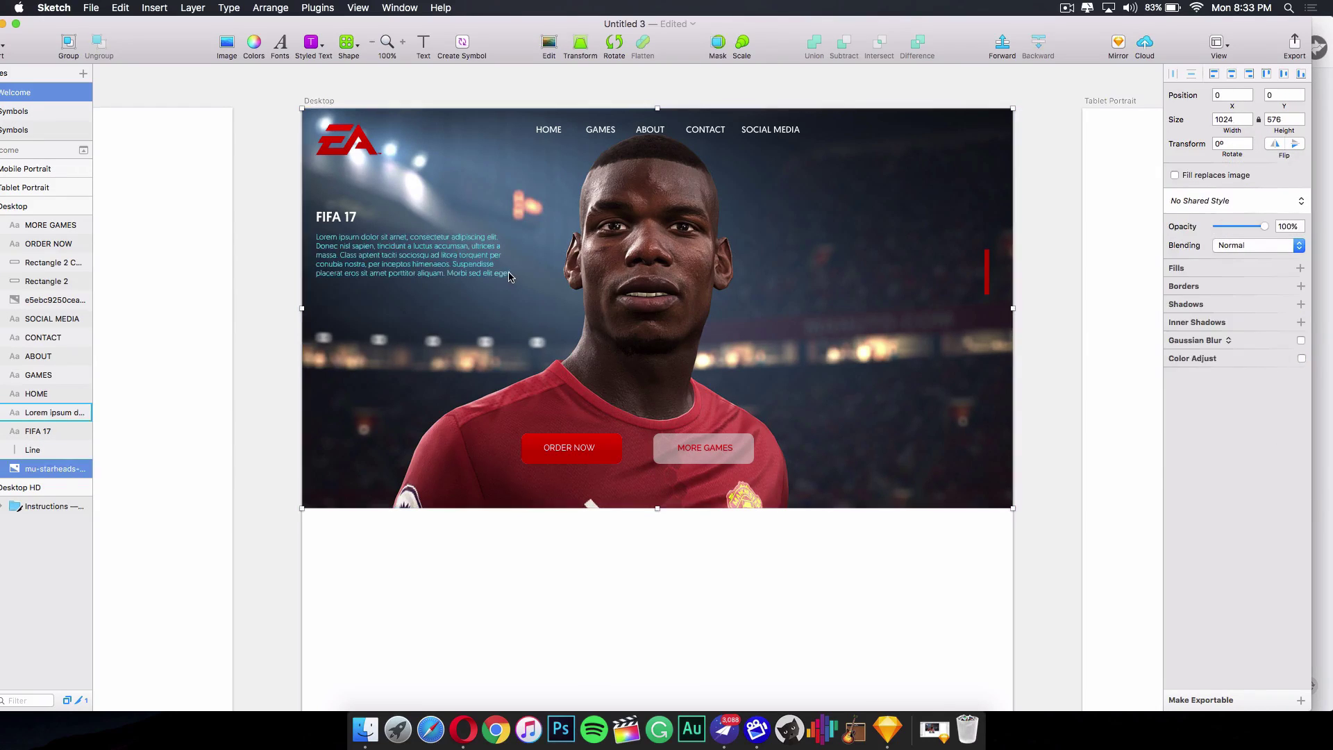
double_click(491, 269)
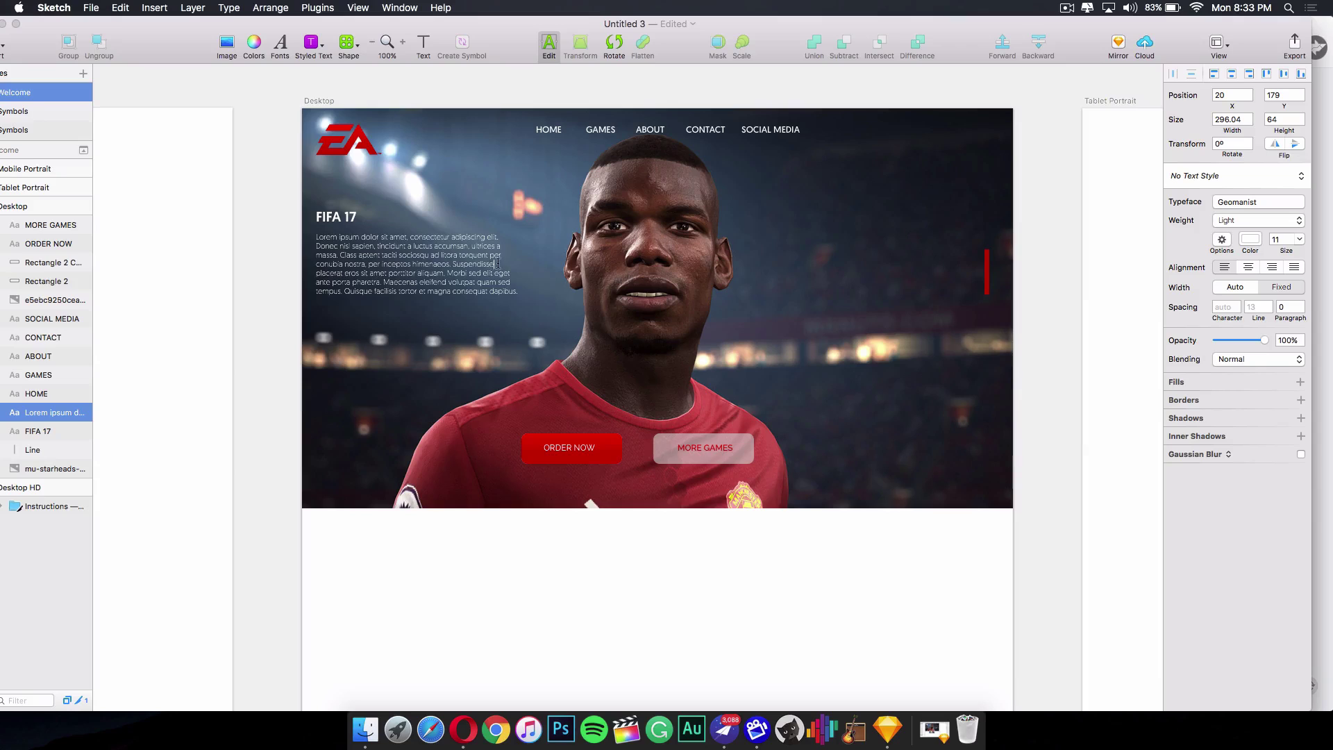
left_click_drag(497, 264, 313, 237)
key("super+c")
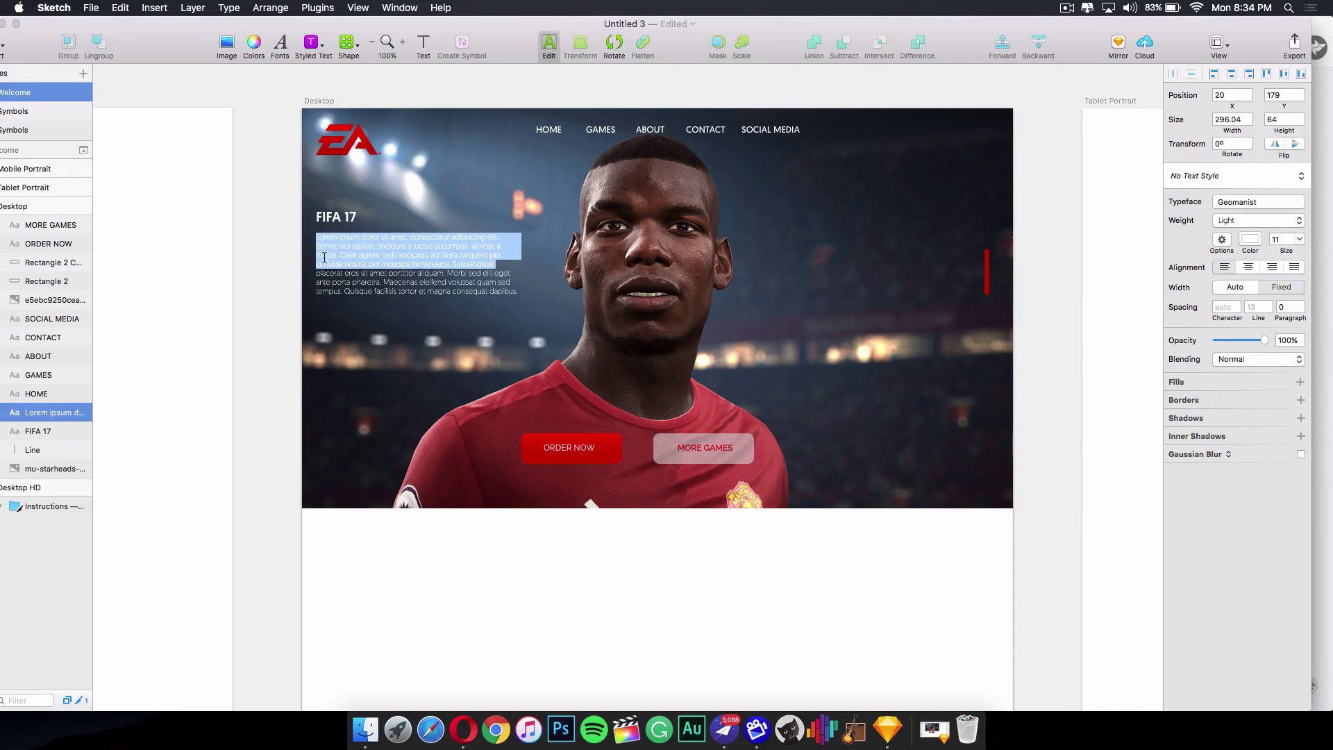
key("Escape")
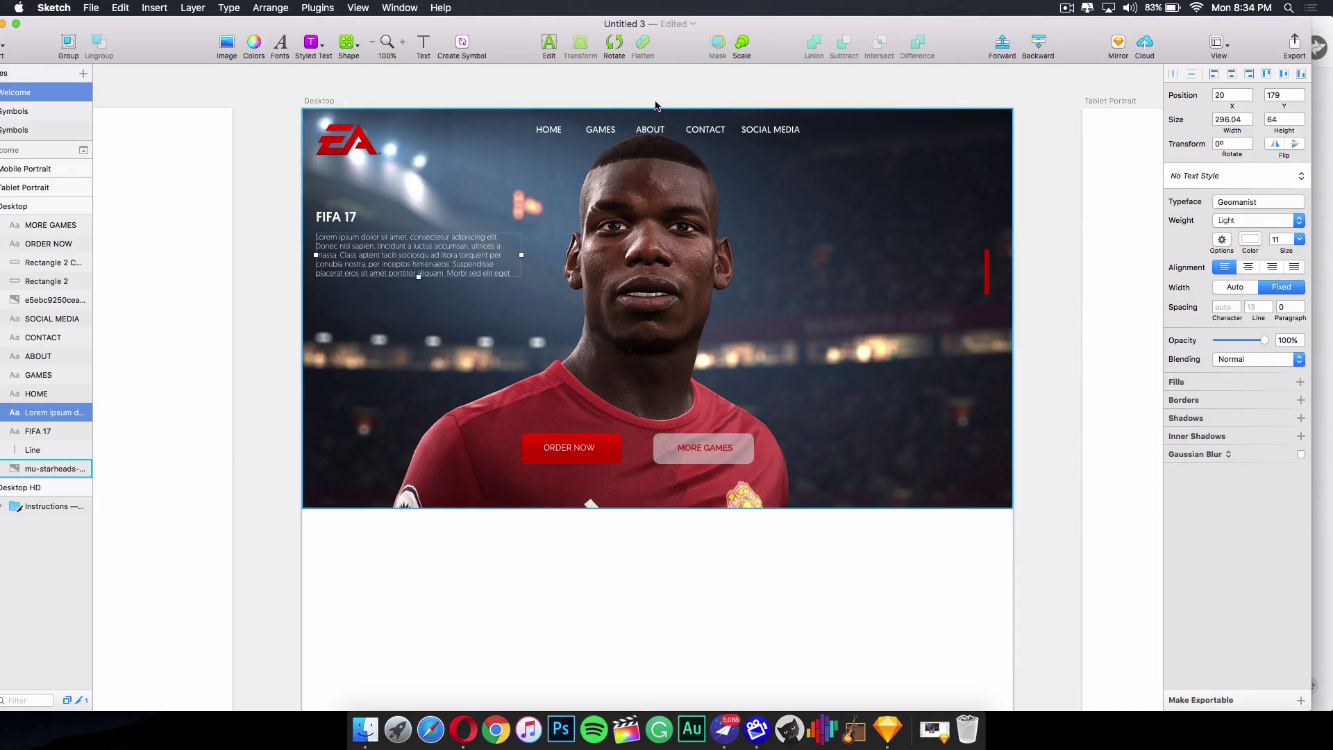
Paste them into a new right-aligned text box right of the player's face.
left_click(424, 43)
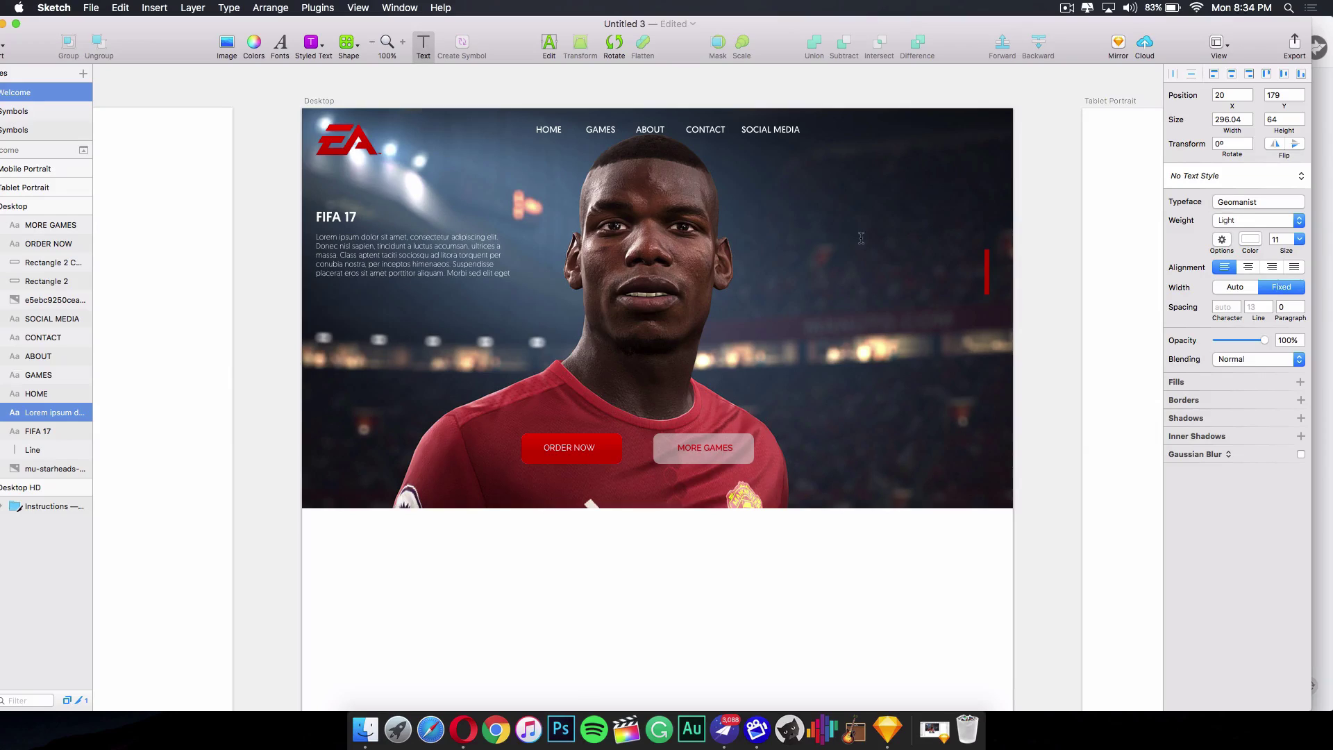
left_click_drag(765, 237, 951, 286)
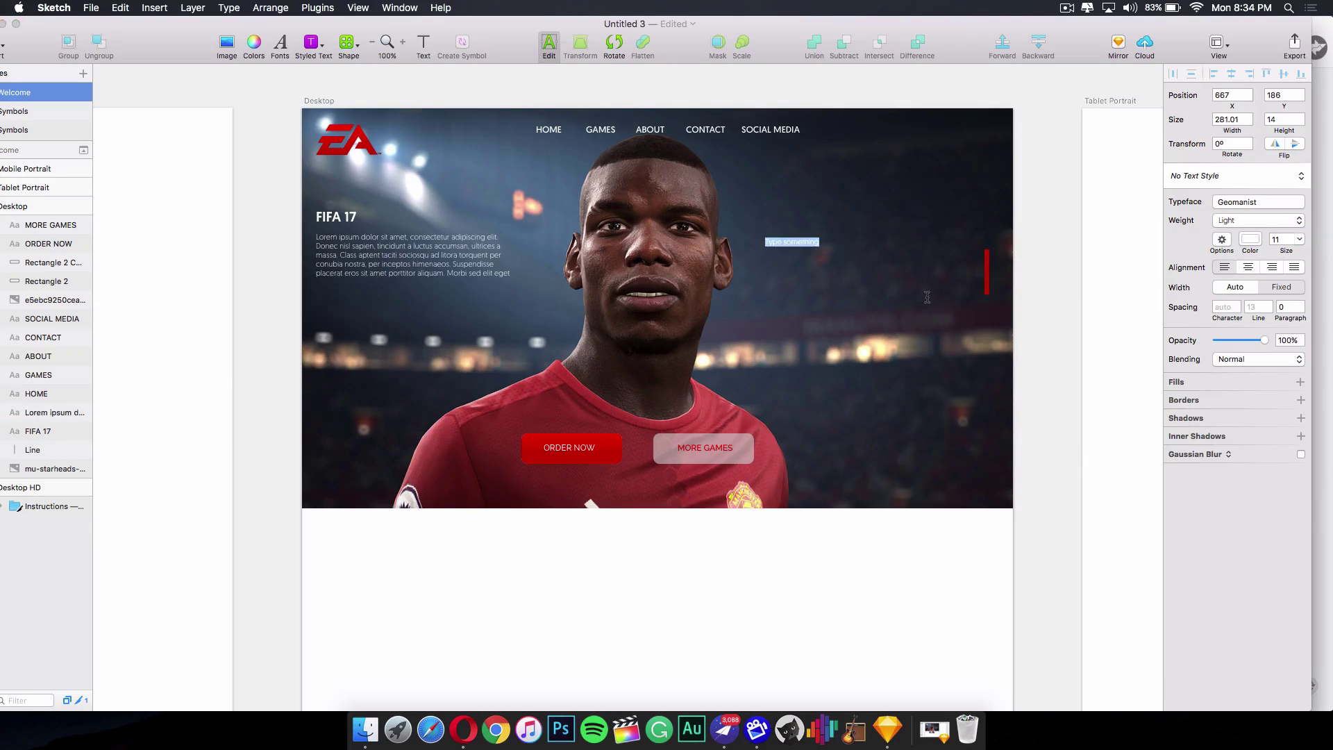
key("super+v")
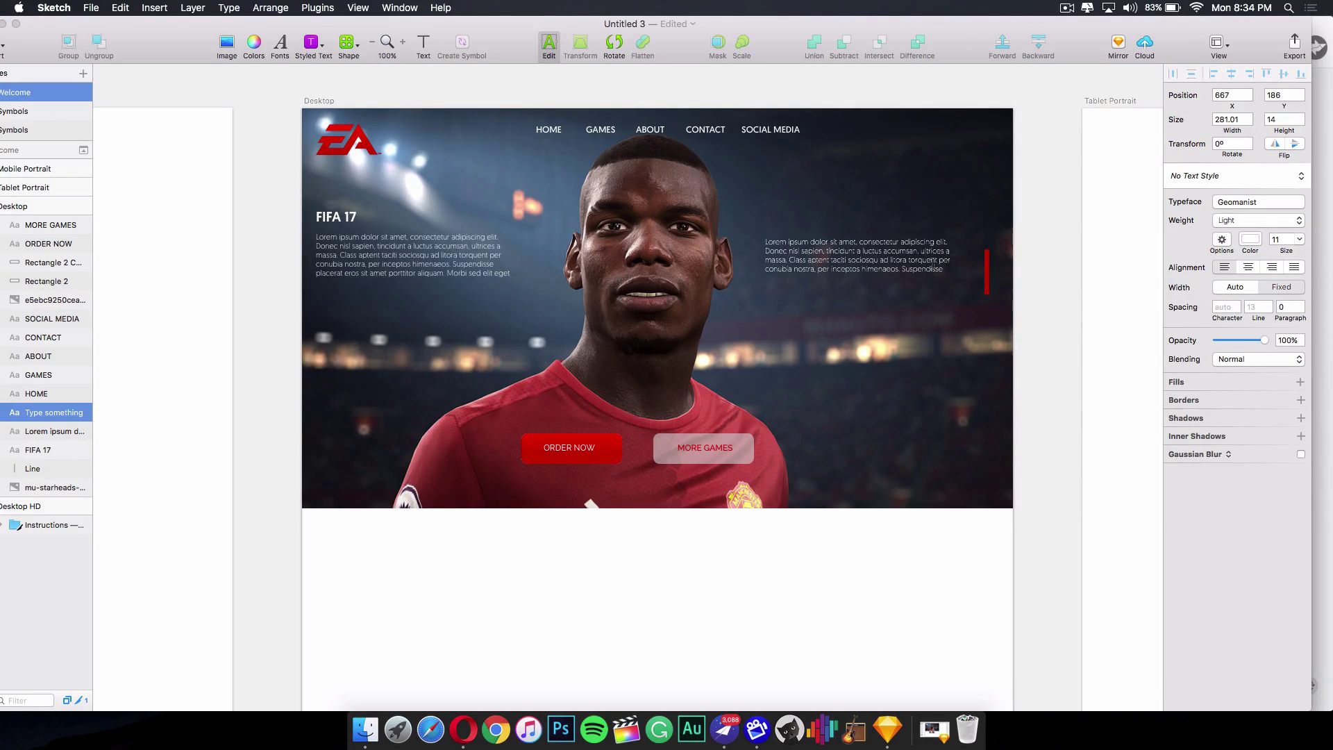
left_click_drag(951, 269, 758, 240)
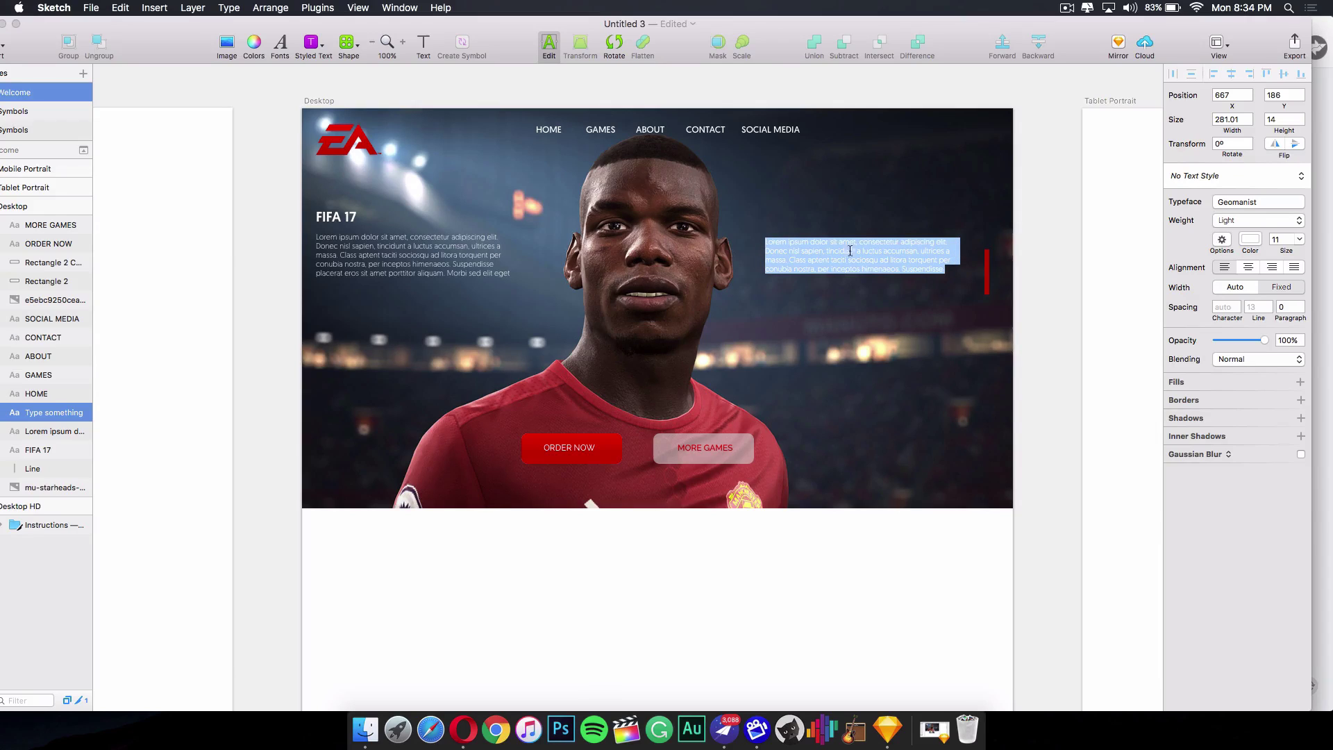
left_click(1274, 268)
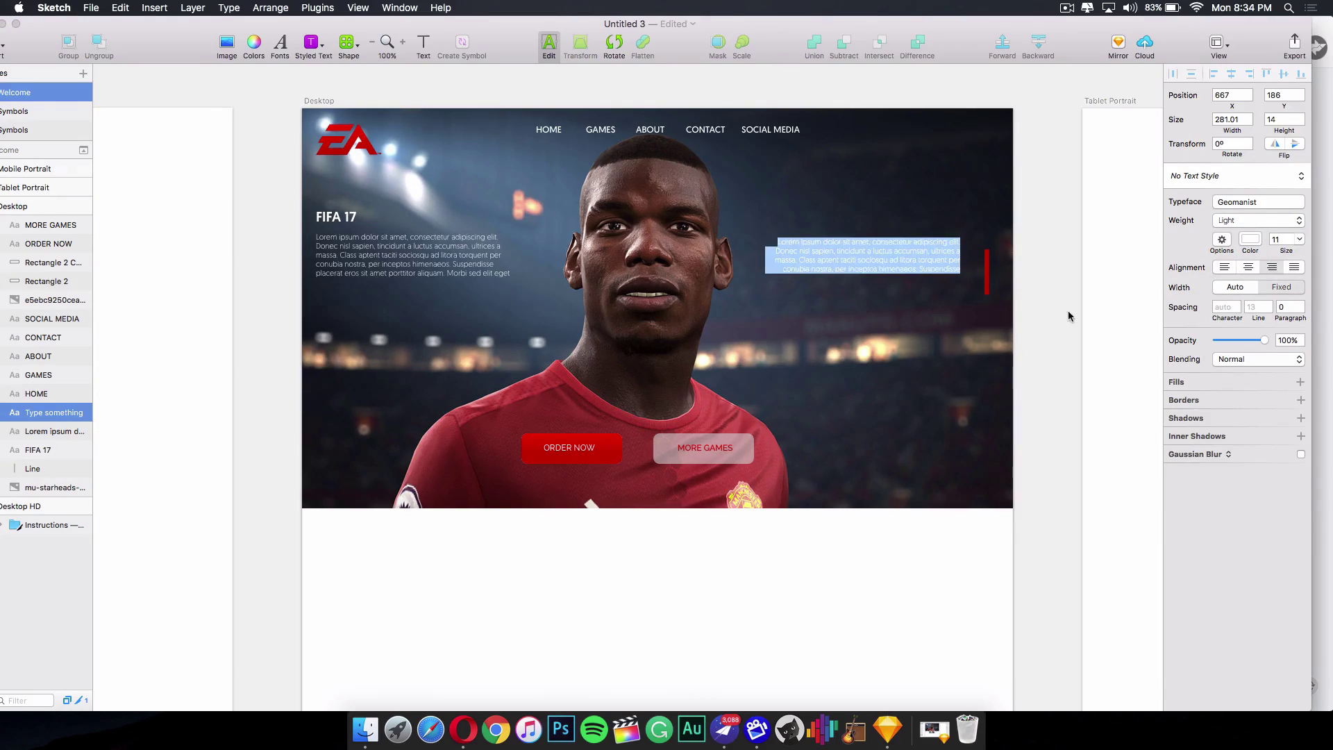
key("Escape")
Move and widen the paragraph beside the red line and set its font size to 10.
left_click_drag(854, 252, 879, 288)
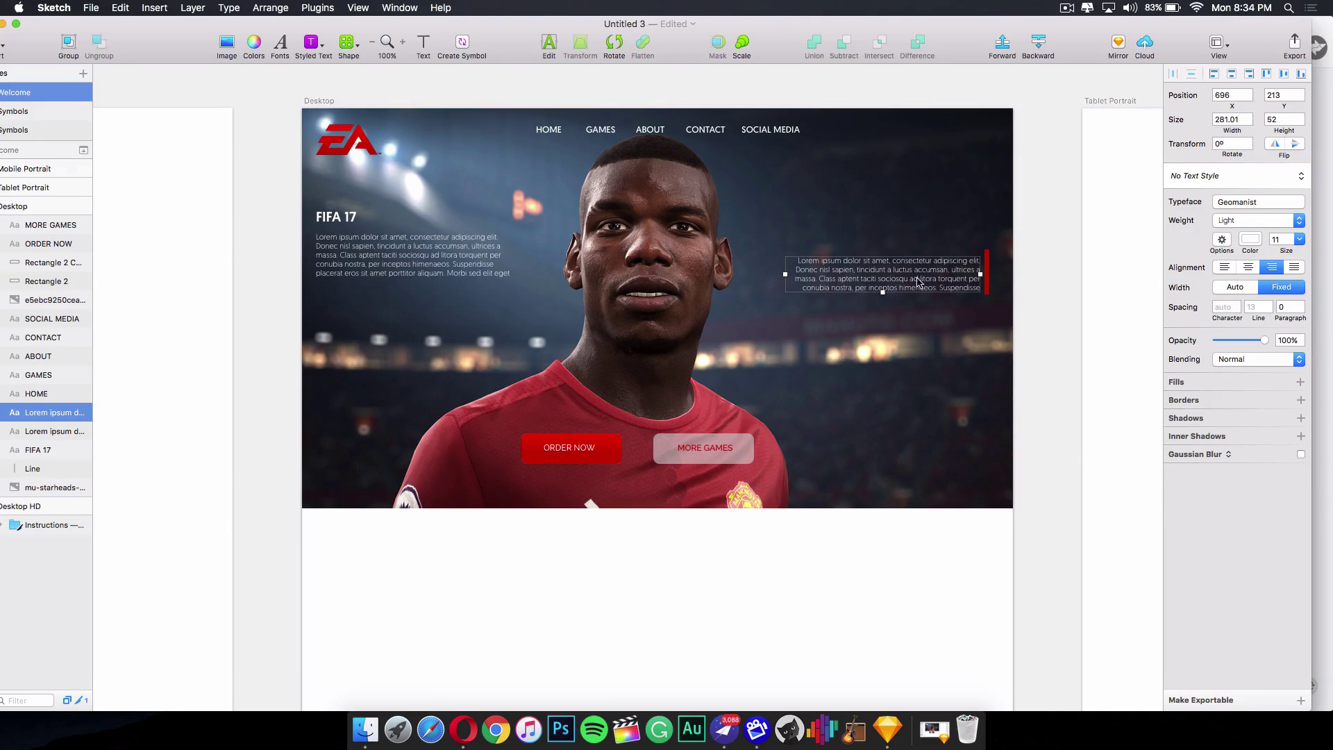
left_click_drag(895, 281, 886, 281)
left_click_drag(776, 274, 754, 274)
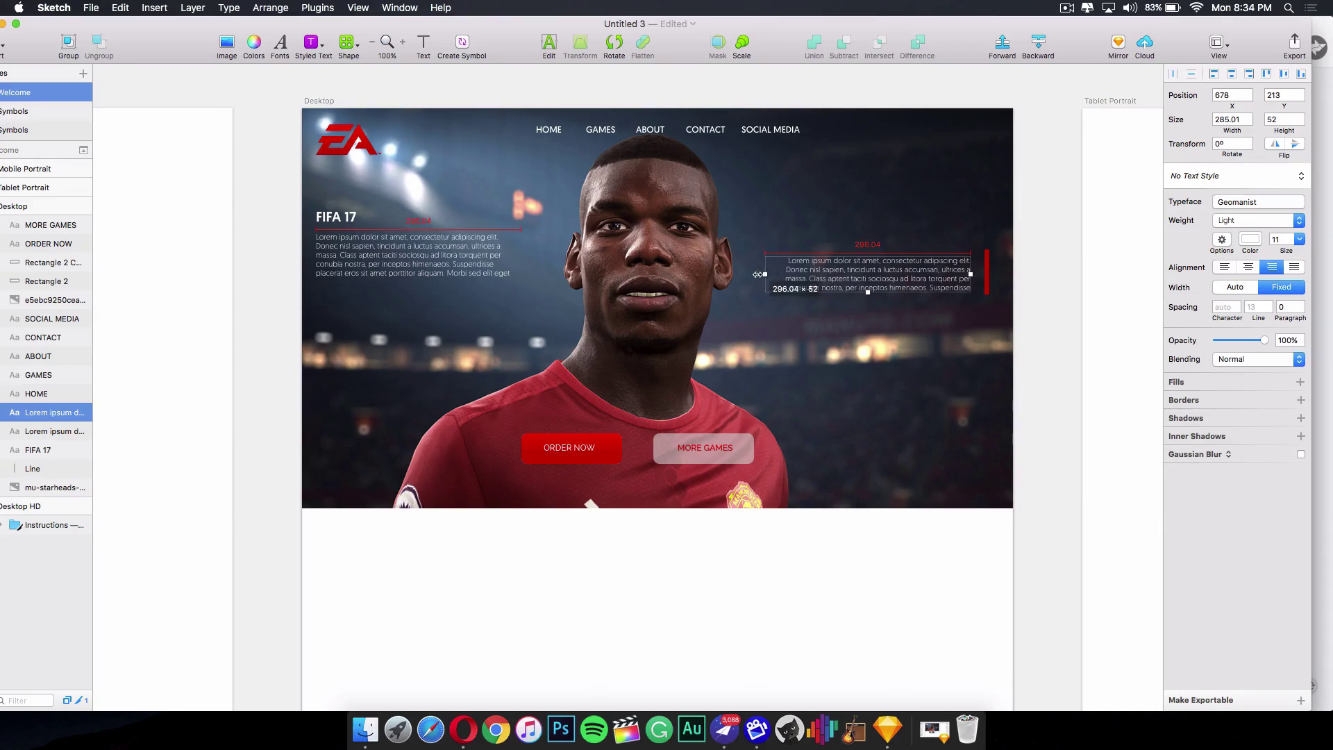
double_click(934, 279)
left_click(1299, 240)
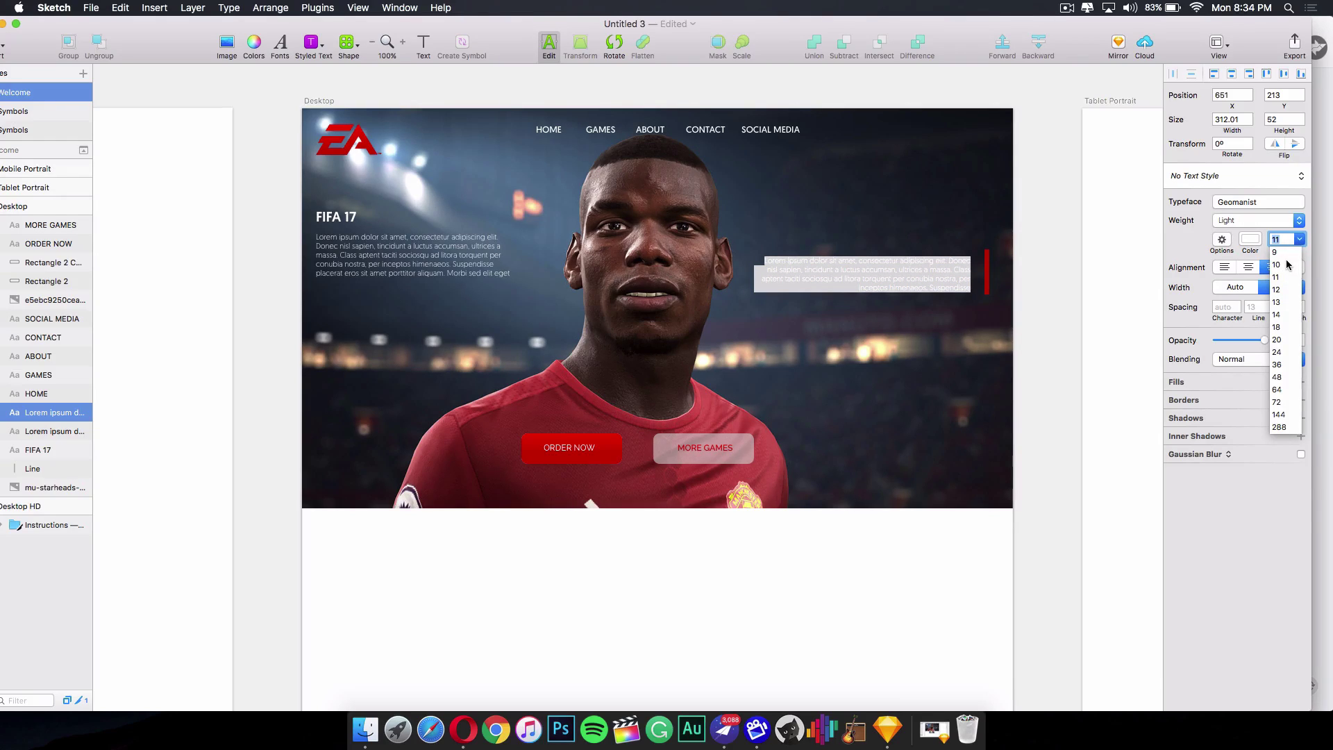
left_click(1286, 264)
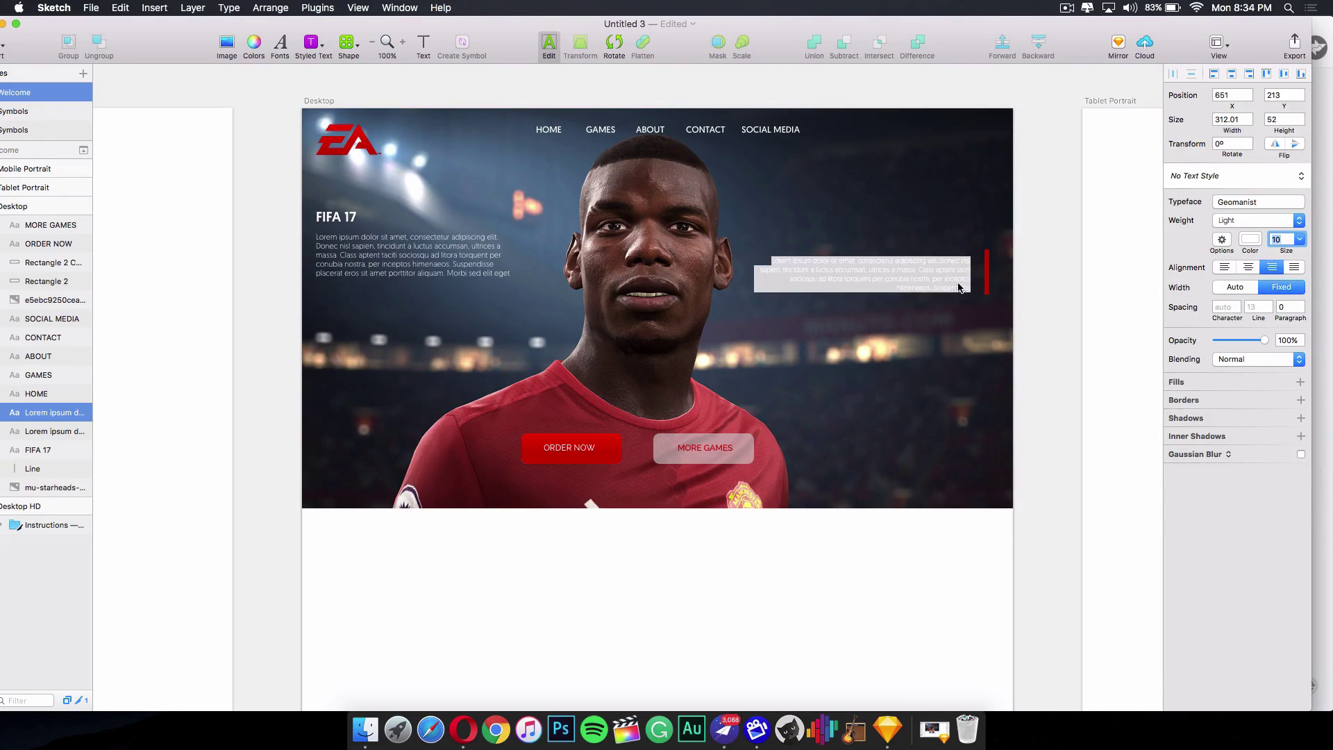
key("Escape")
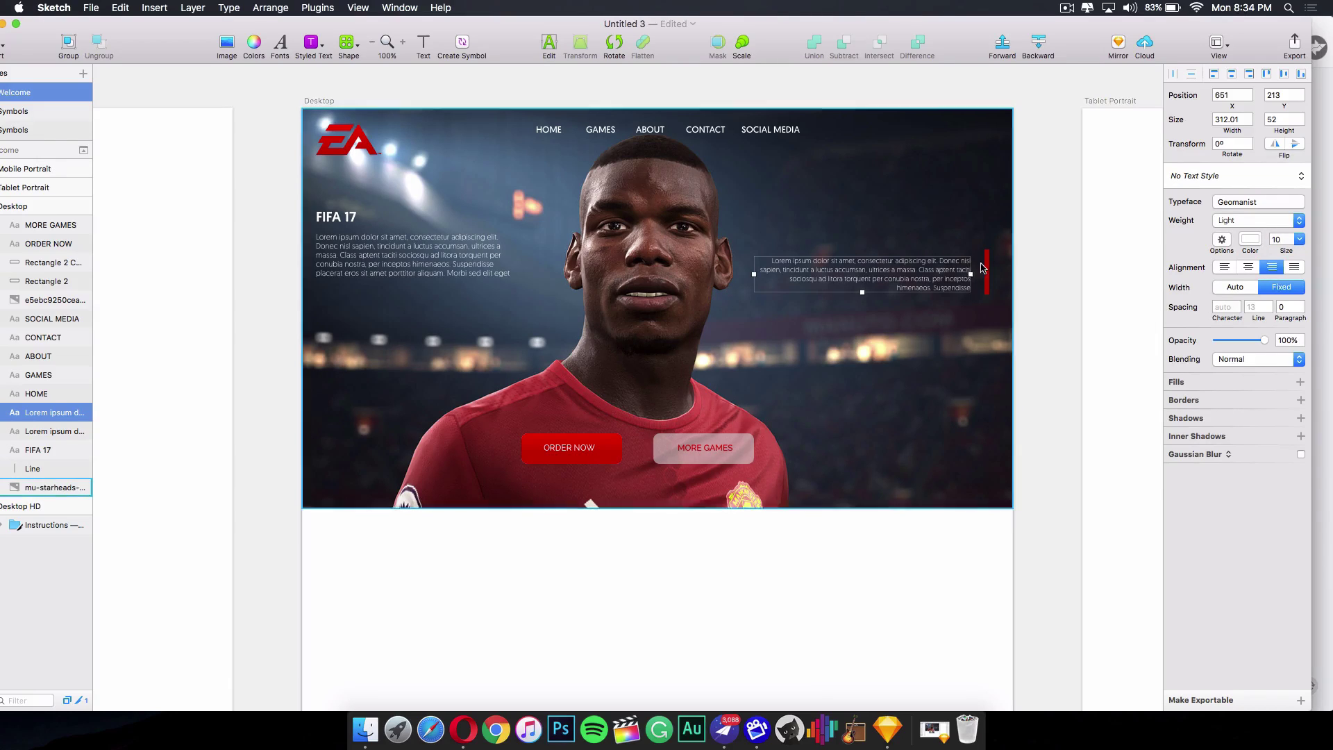
Duplicate the red line into a stacked copy and shift the lowest red accent line down slightly.
left_click(986, 269)
left_click_drag(988, 267, 994, 329)
key("alt")
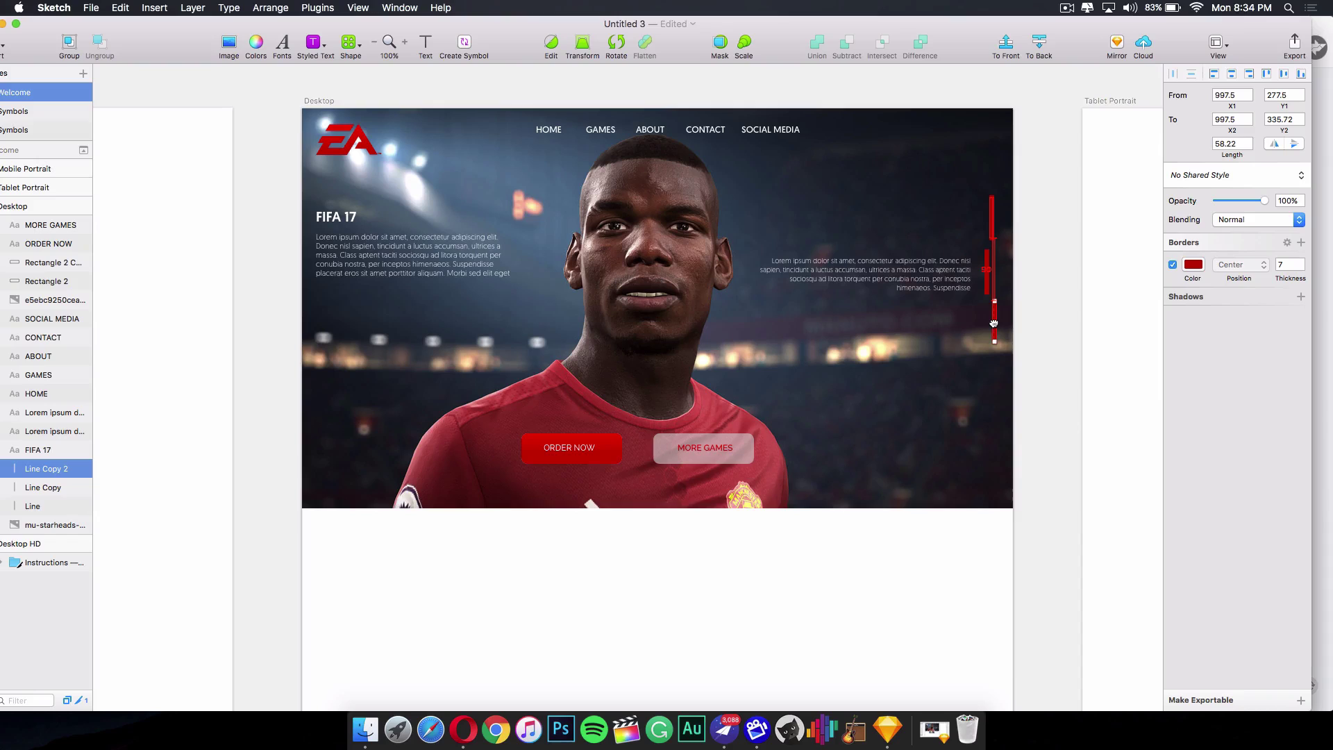
left_click(1041, 329)
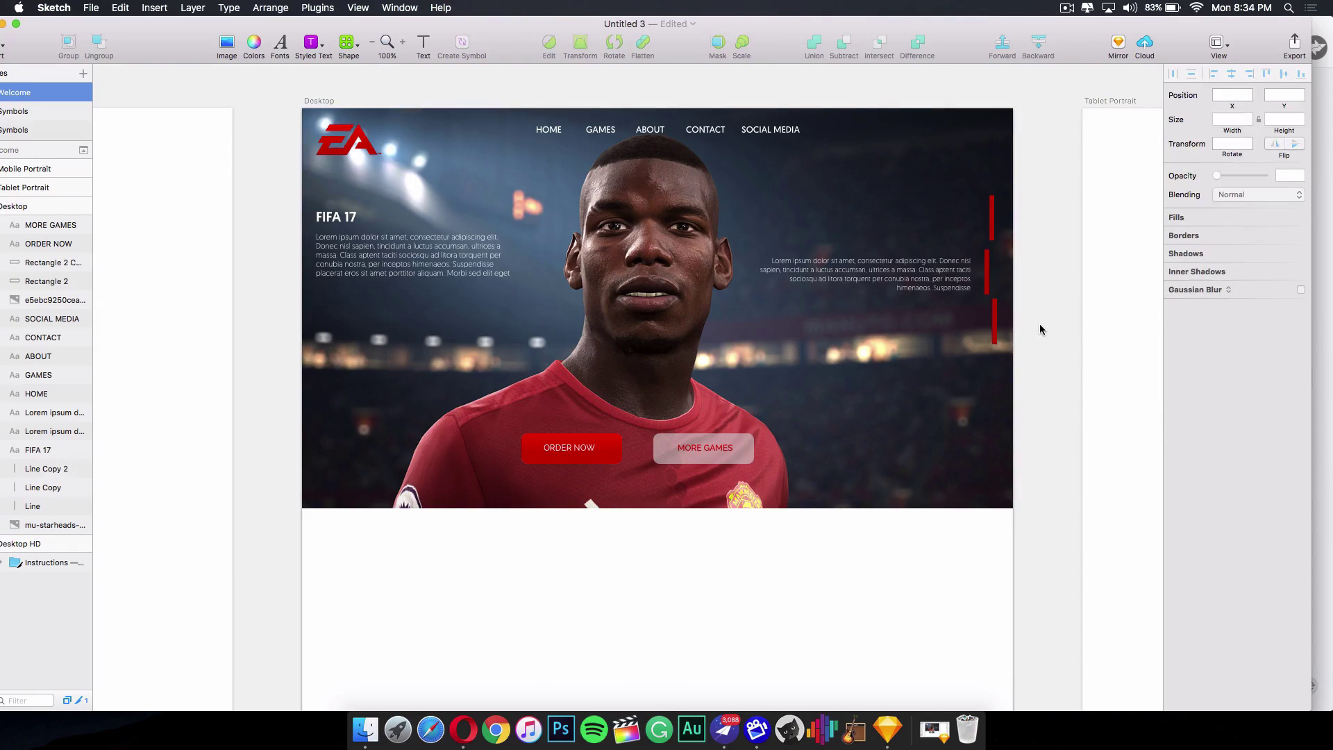
left_click(994, 320)
left_click(997, 316)
left_click_drag(994, 313, 994, 322)
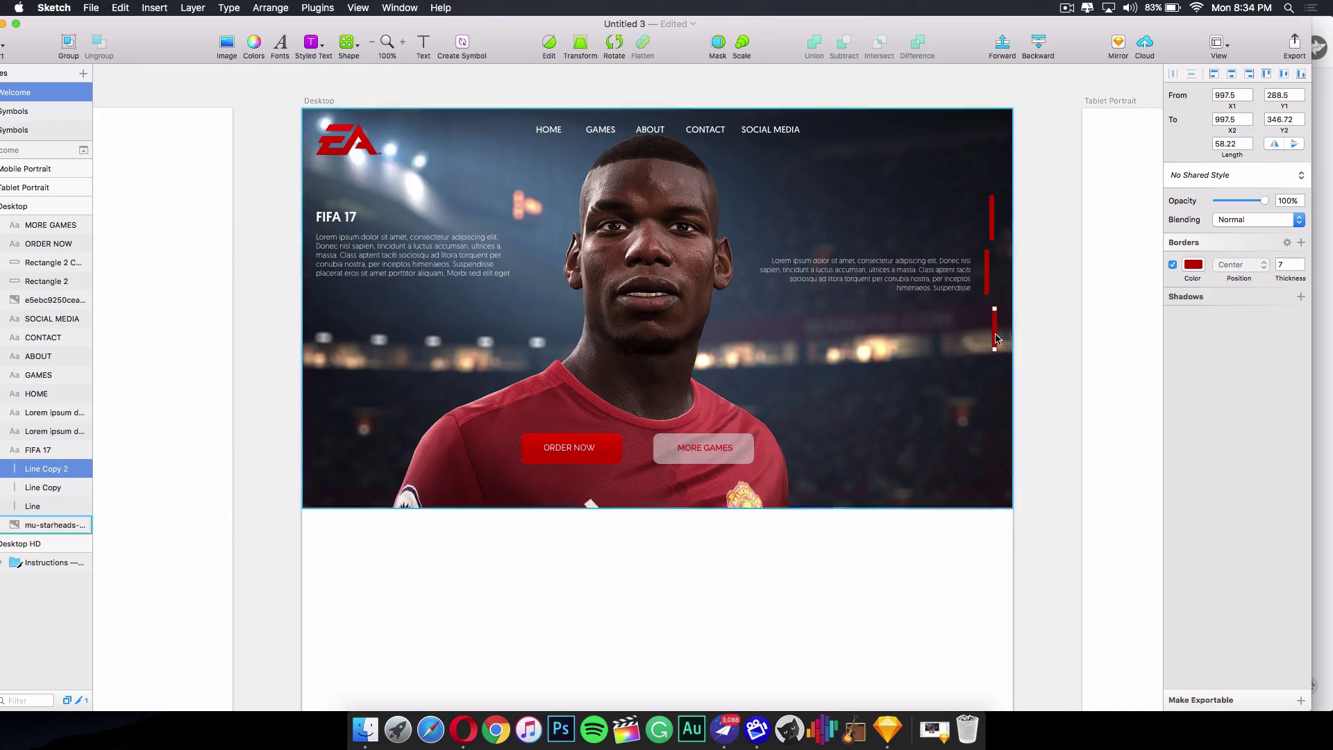
left_click(1062, 332)
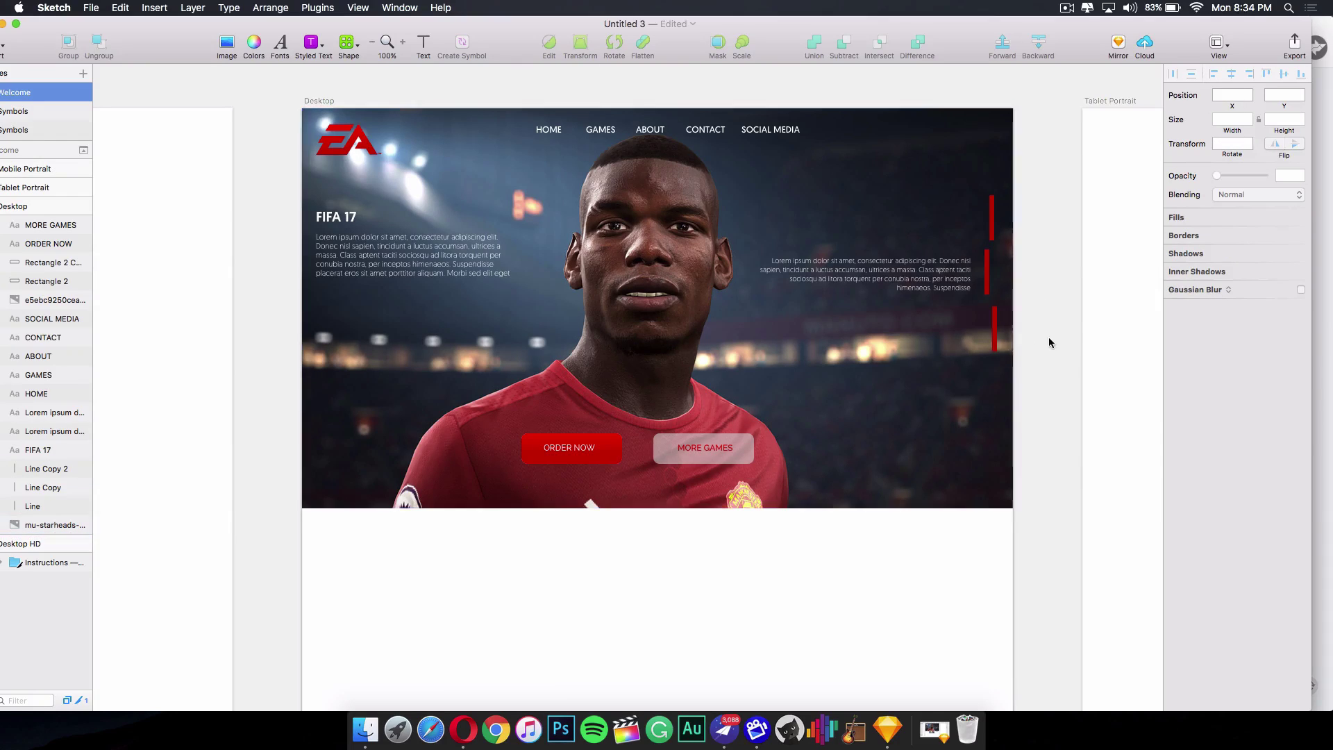
Set the top and bottom red lines (Line Copy, Line Copy 2) to 77% opacity.
left_click(993, 217)
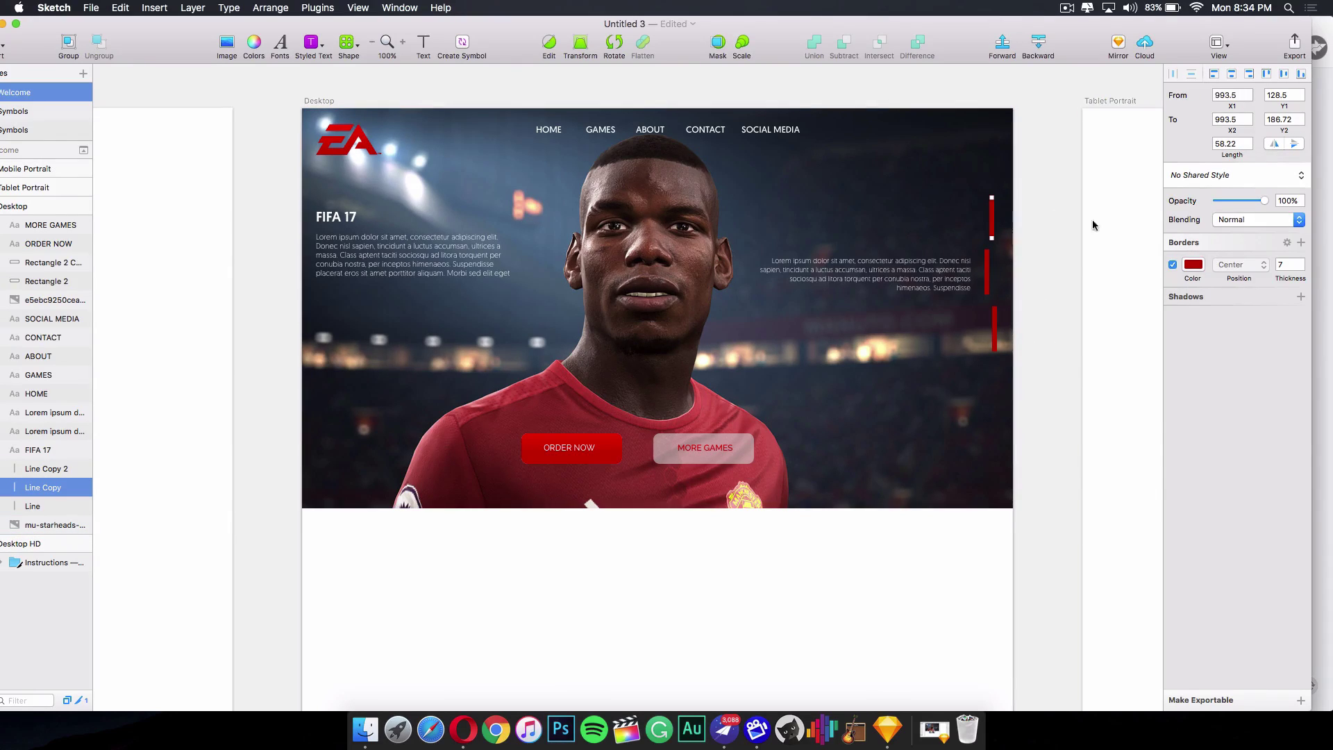
left_click(1233, 202)
left_click_drag(1229, 202, 1253, 201)
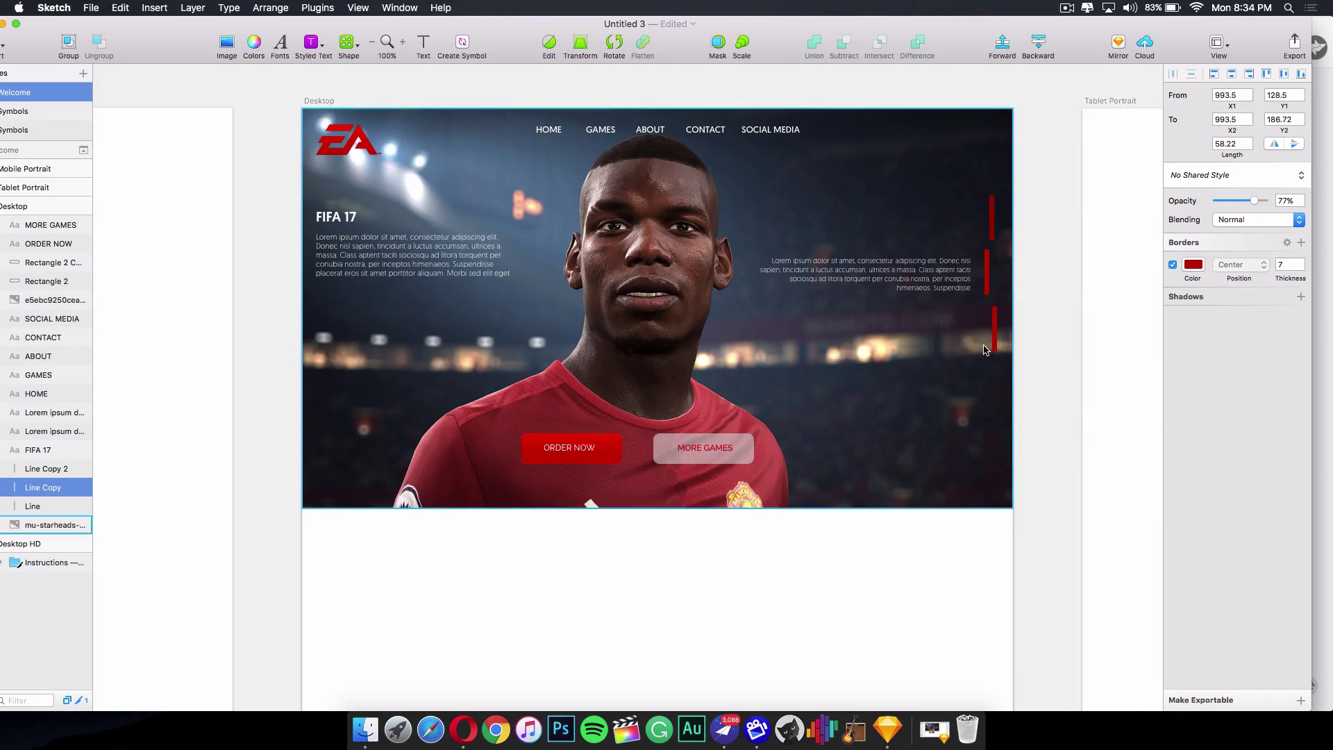
left_click(994, 330)
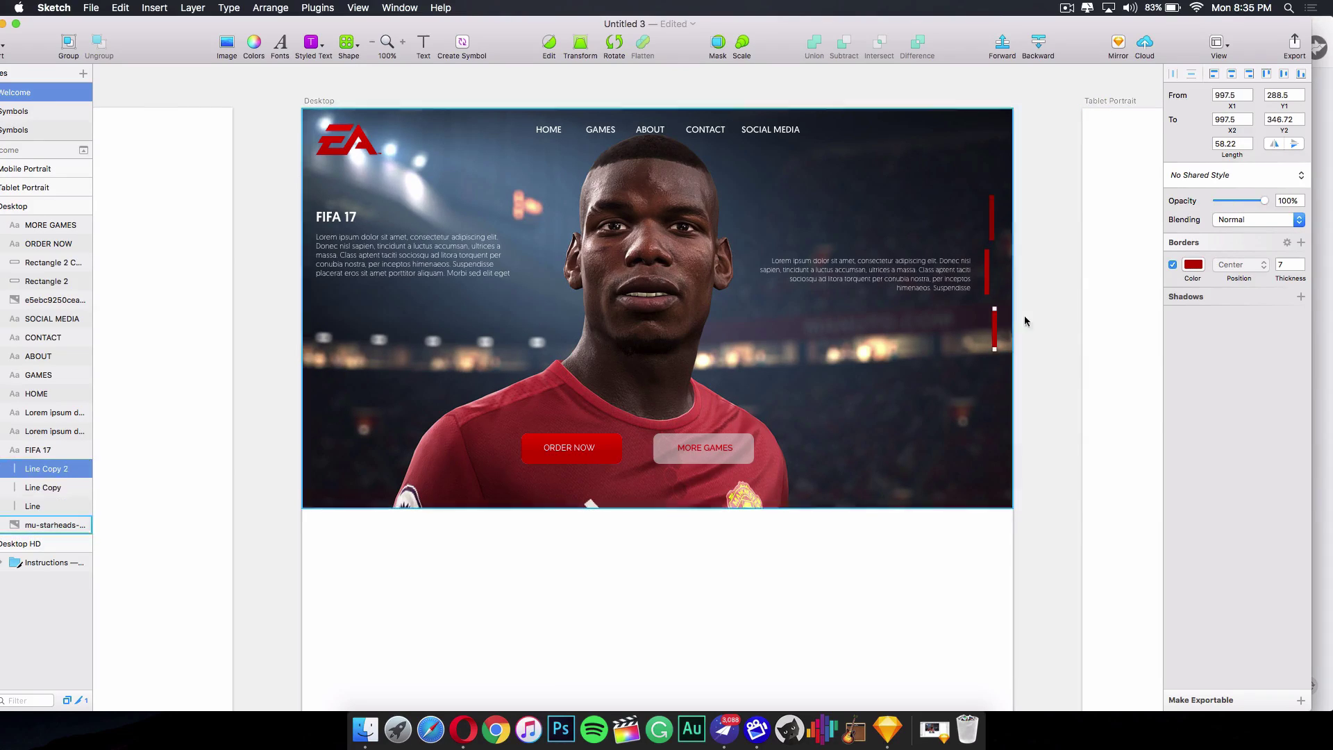
left_click(1286, 200)
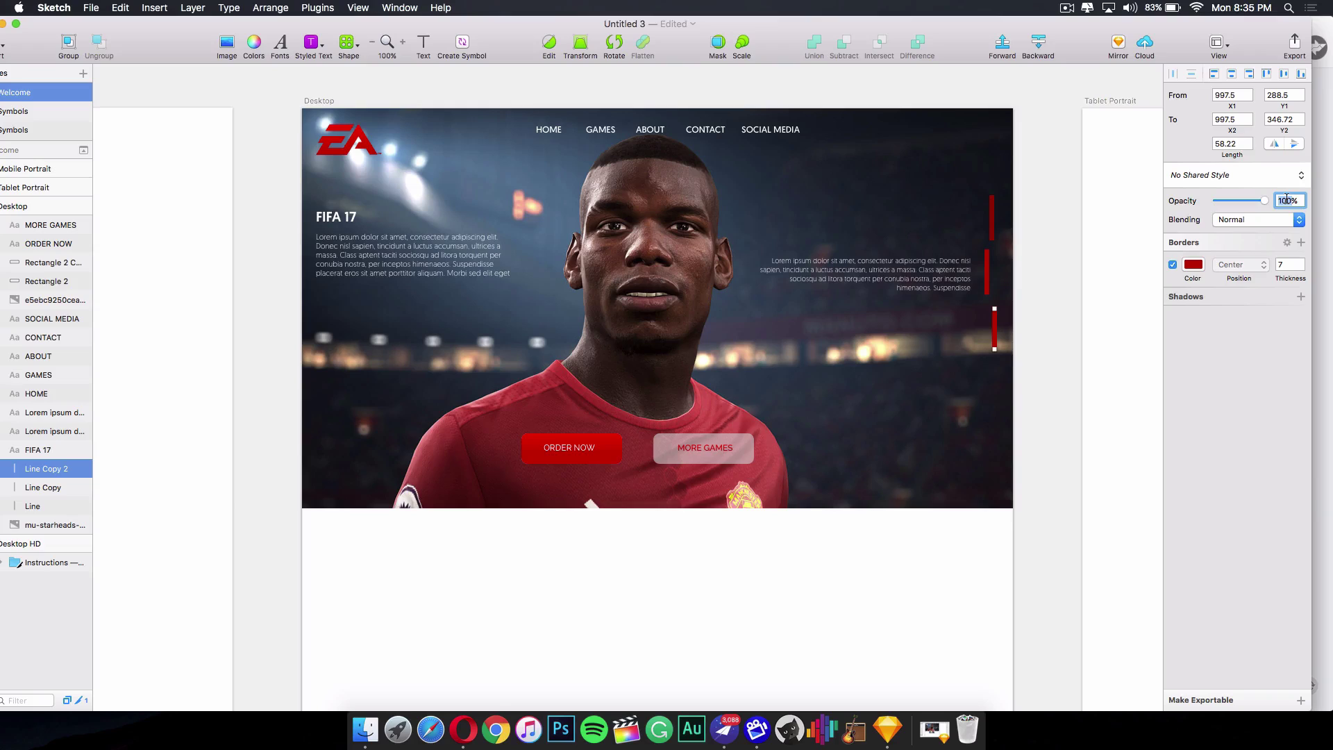
type("77%")
key("Return")
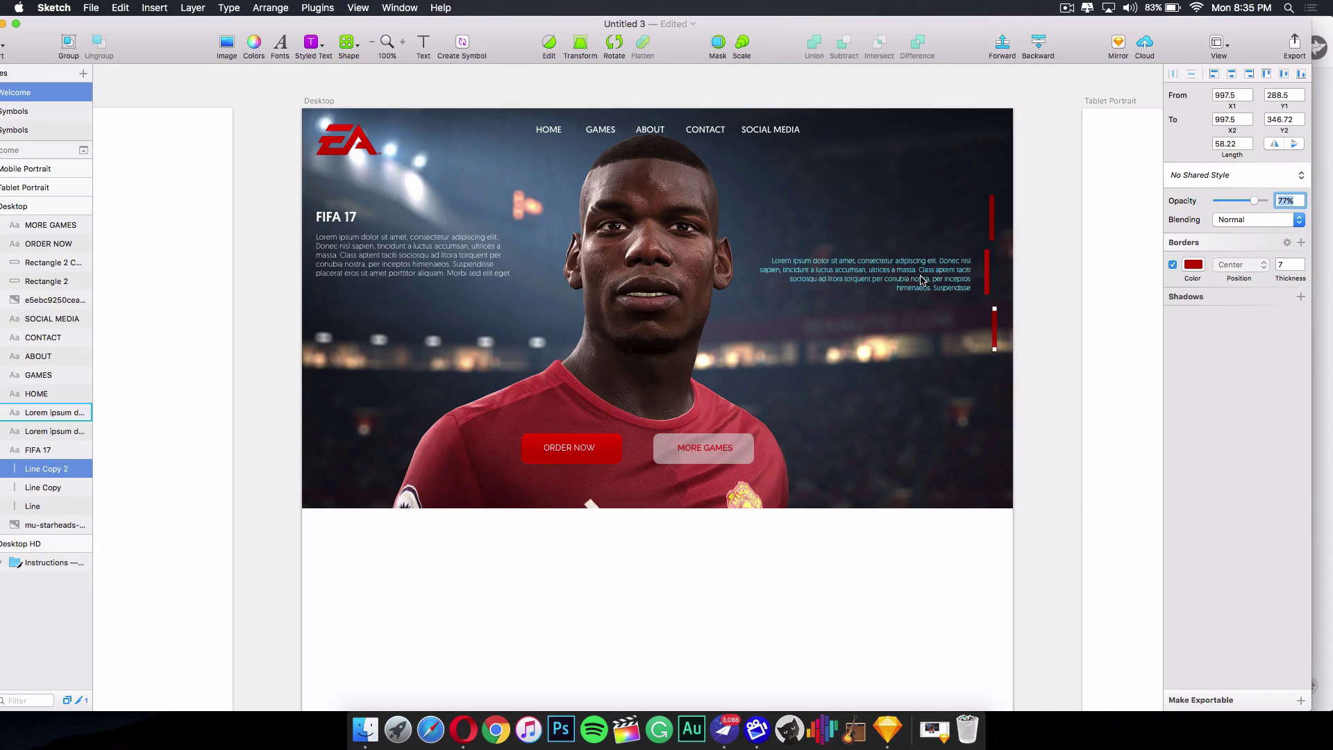
Duplicate the right text block up beside the top red line and set it to size 9.
left_click_drag(921, 279, 946, 225)
double_click(960, 226)
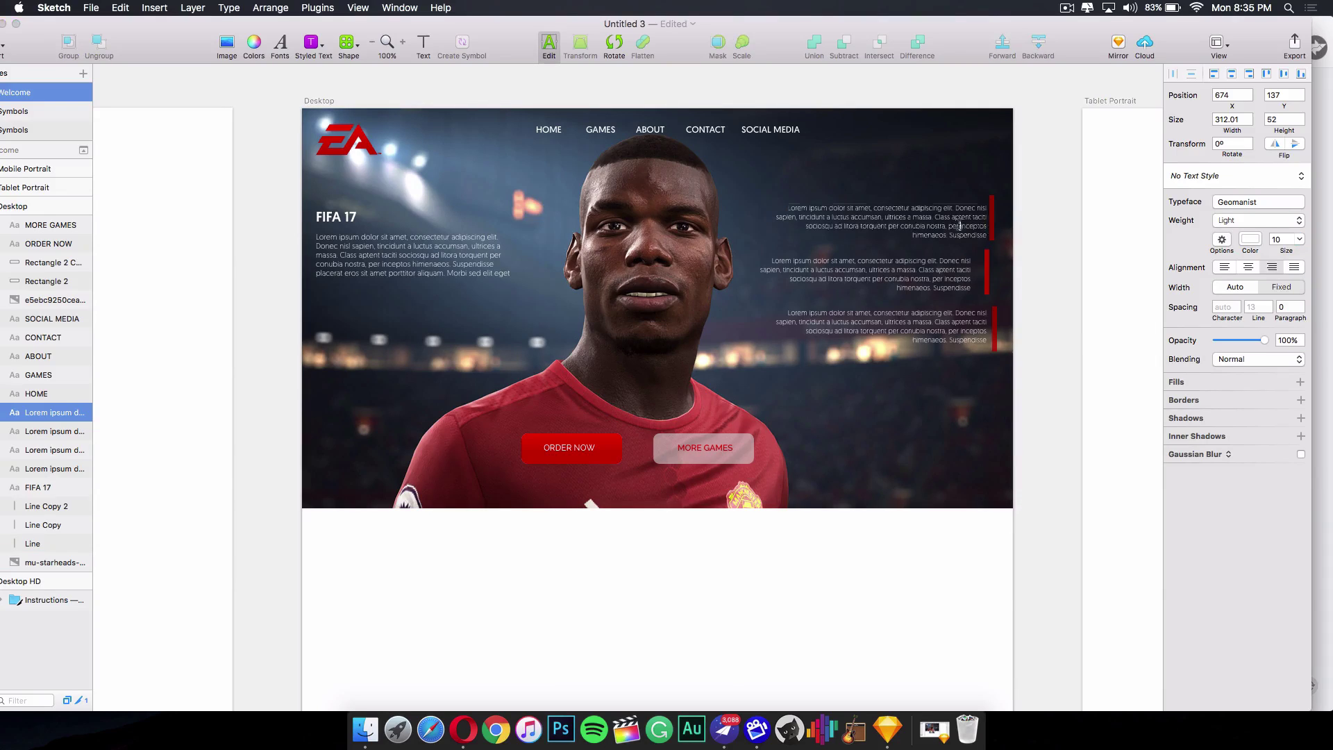
key("super+a")
left_click(1301, 240)
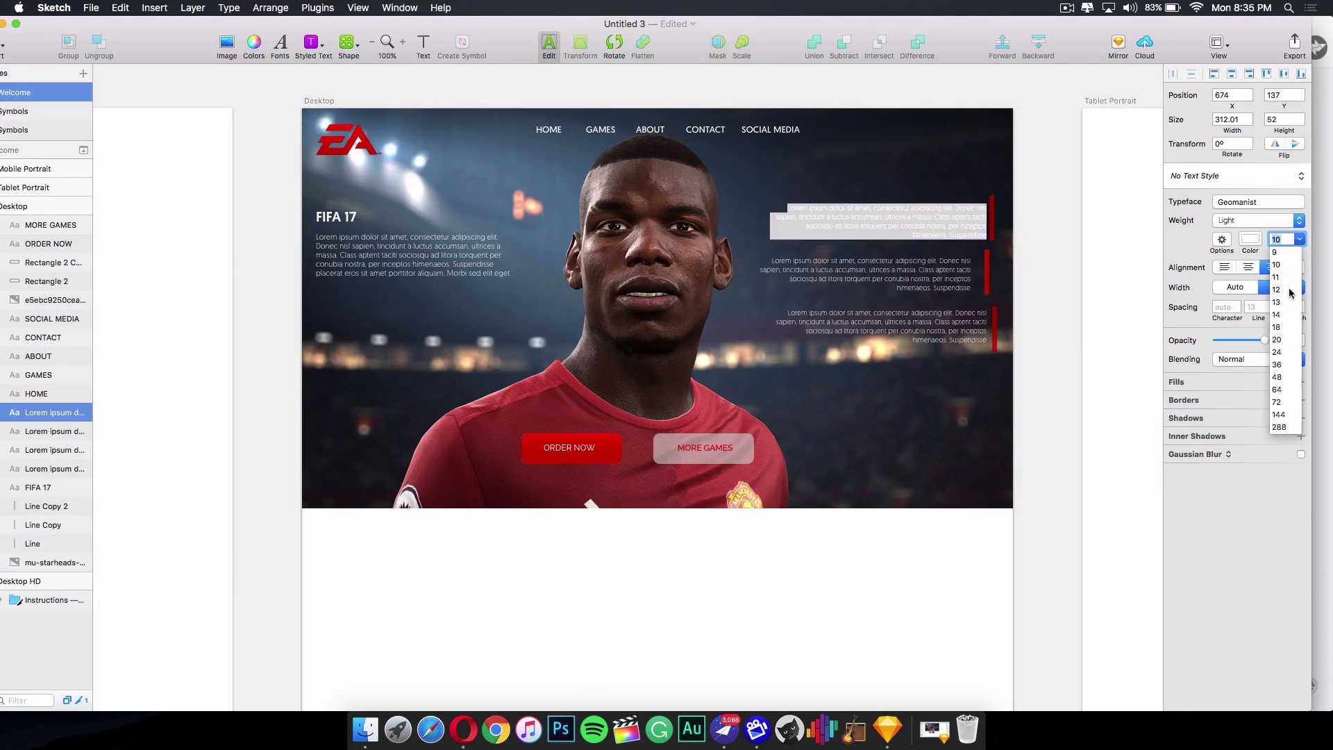
left_click(1285, 261)
Set the bottom text block to size 9 at 42% opacity.
left_click(928, 347)
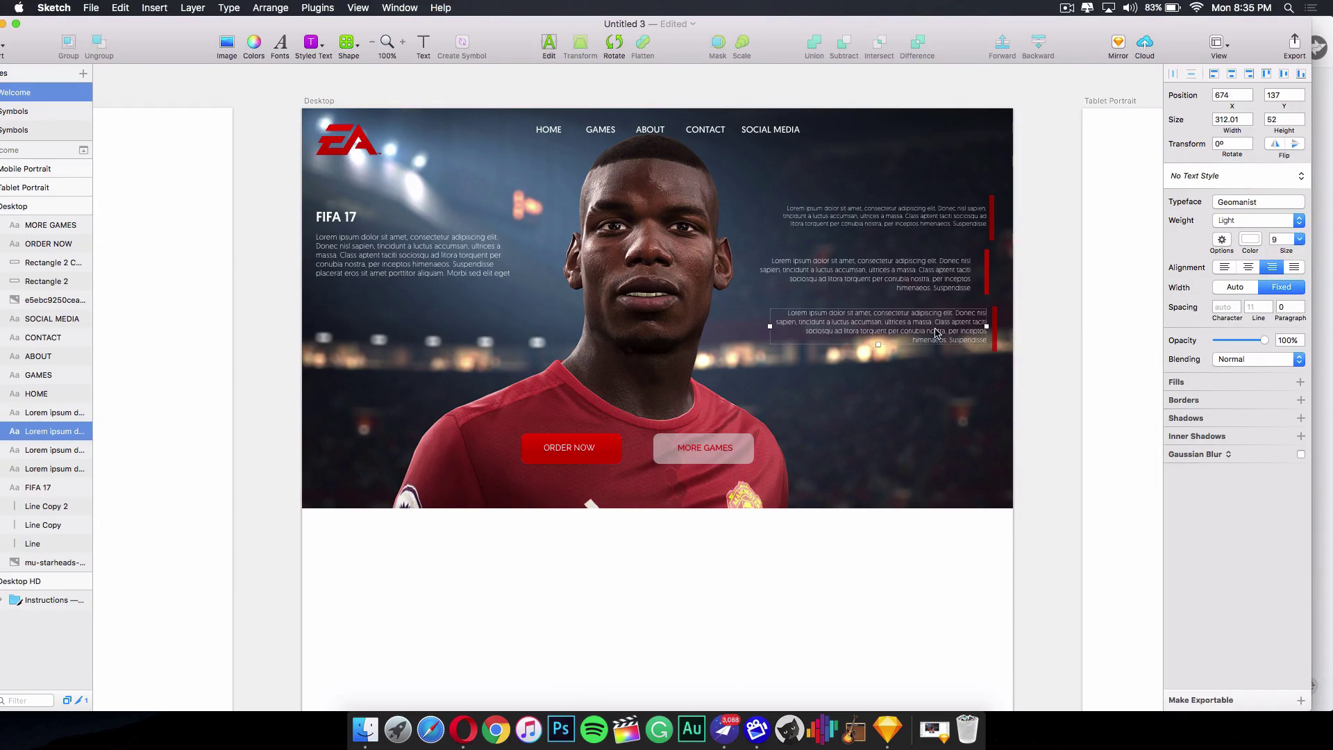
double_click(933, 329)
key("super+a")
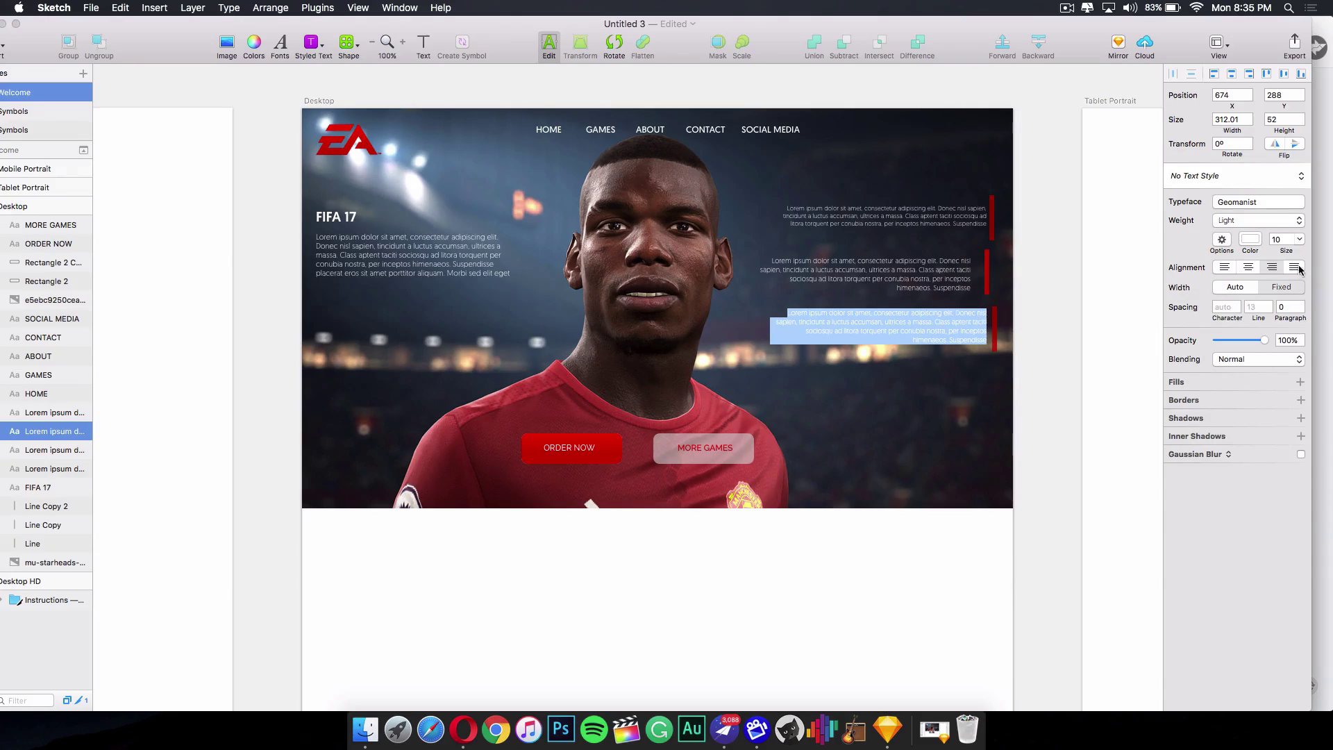
left_click(1299, 239)
left_click(1284, 253)
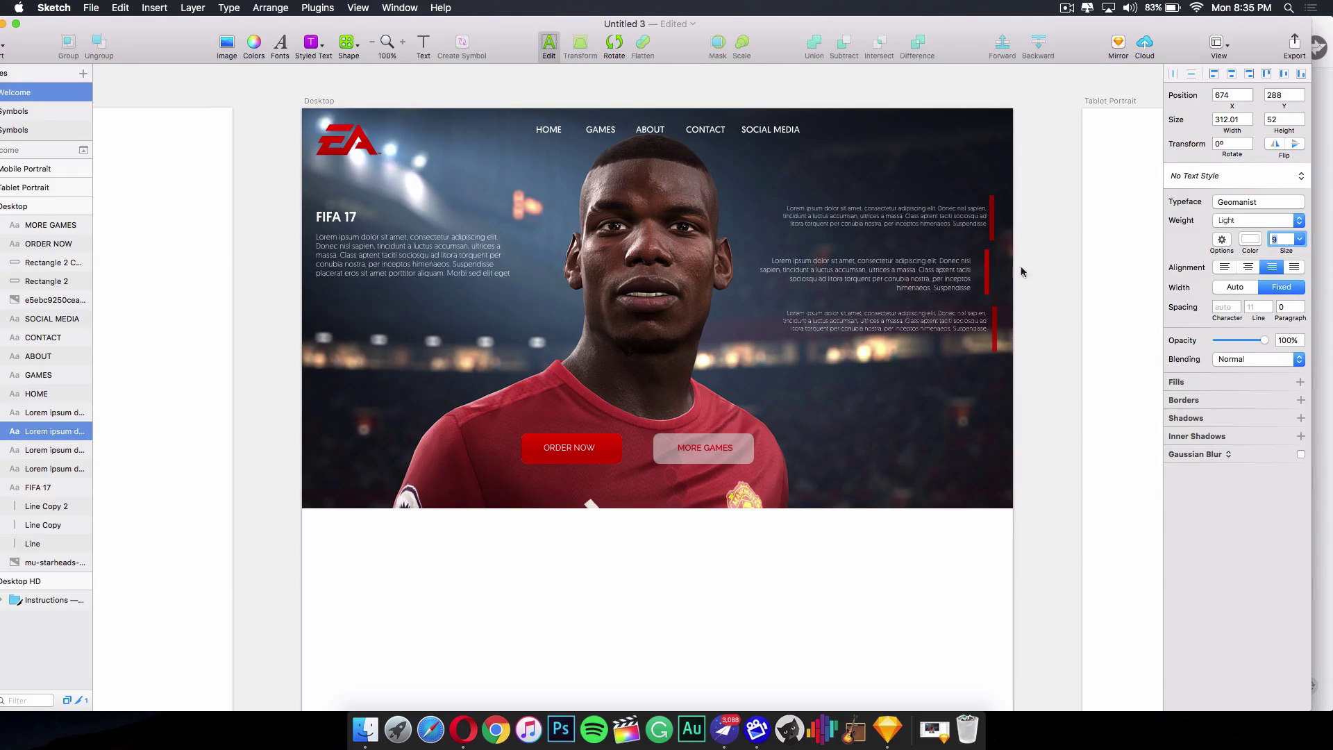
double_click(971, 318)
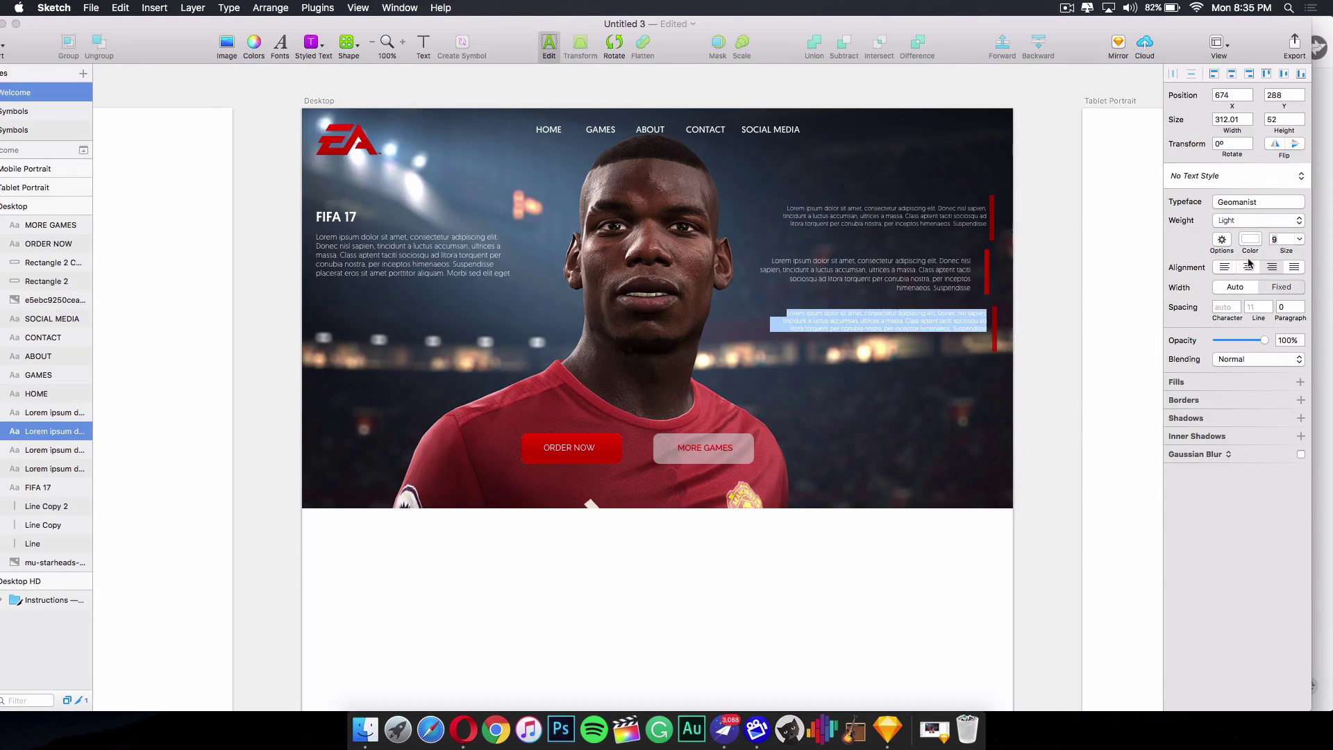
left_click_drag(1242, 343, 1238, 343)
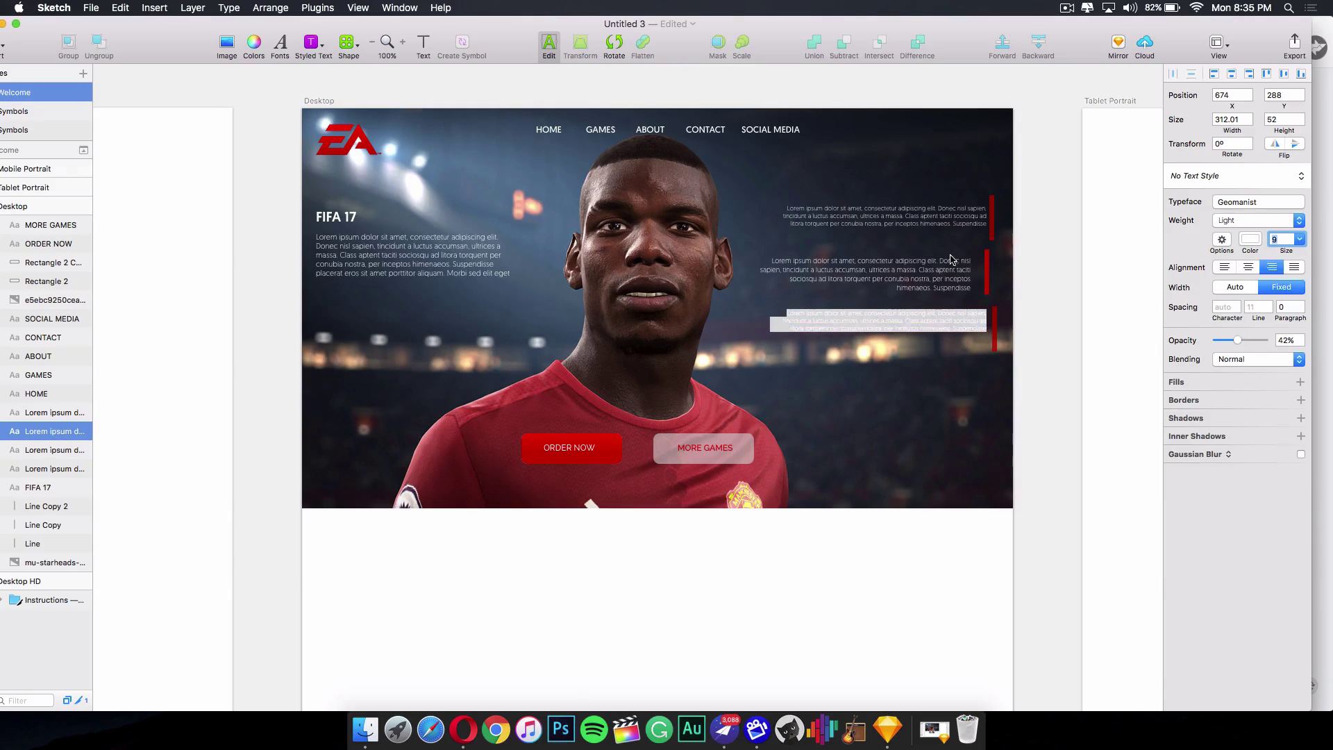
Fade the top text block to 42% opacity.
left_click(929, 216)
double_click(928, 216)
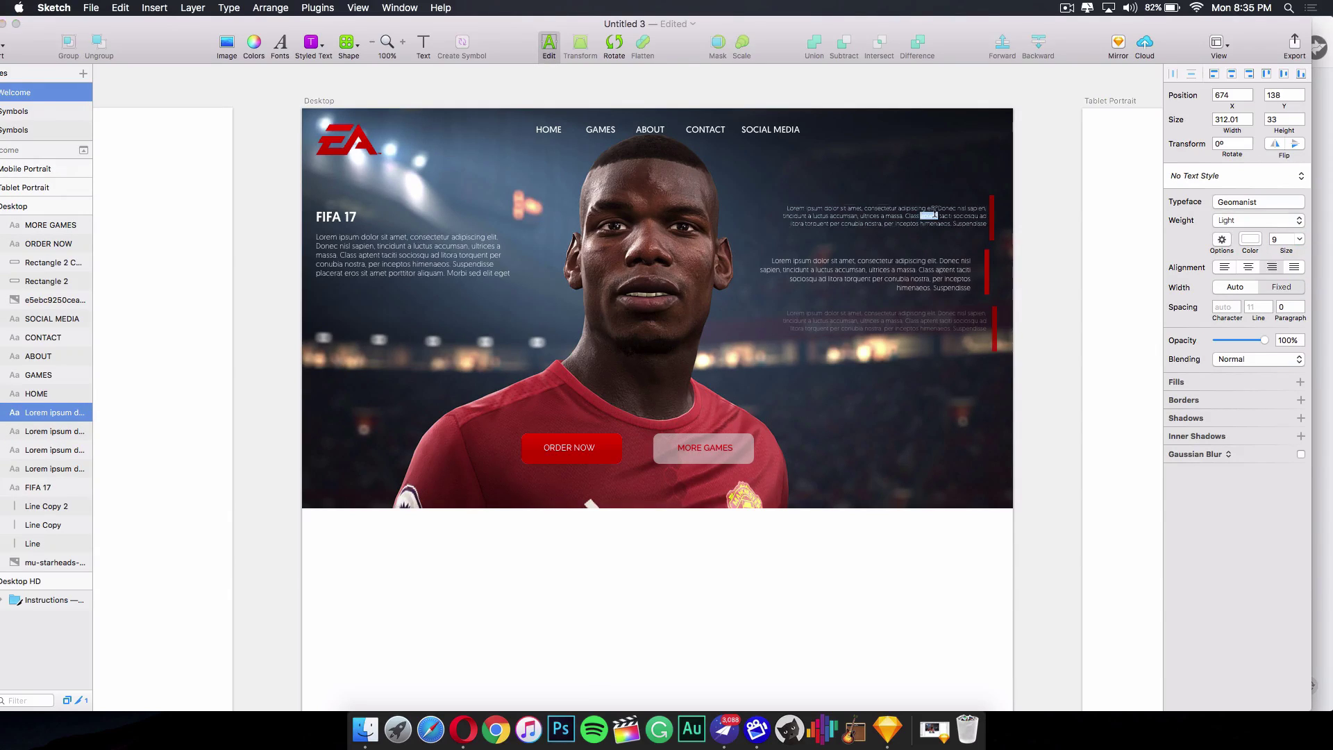
triple_click(930, 216)
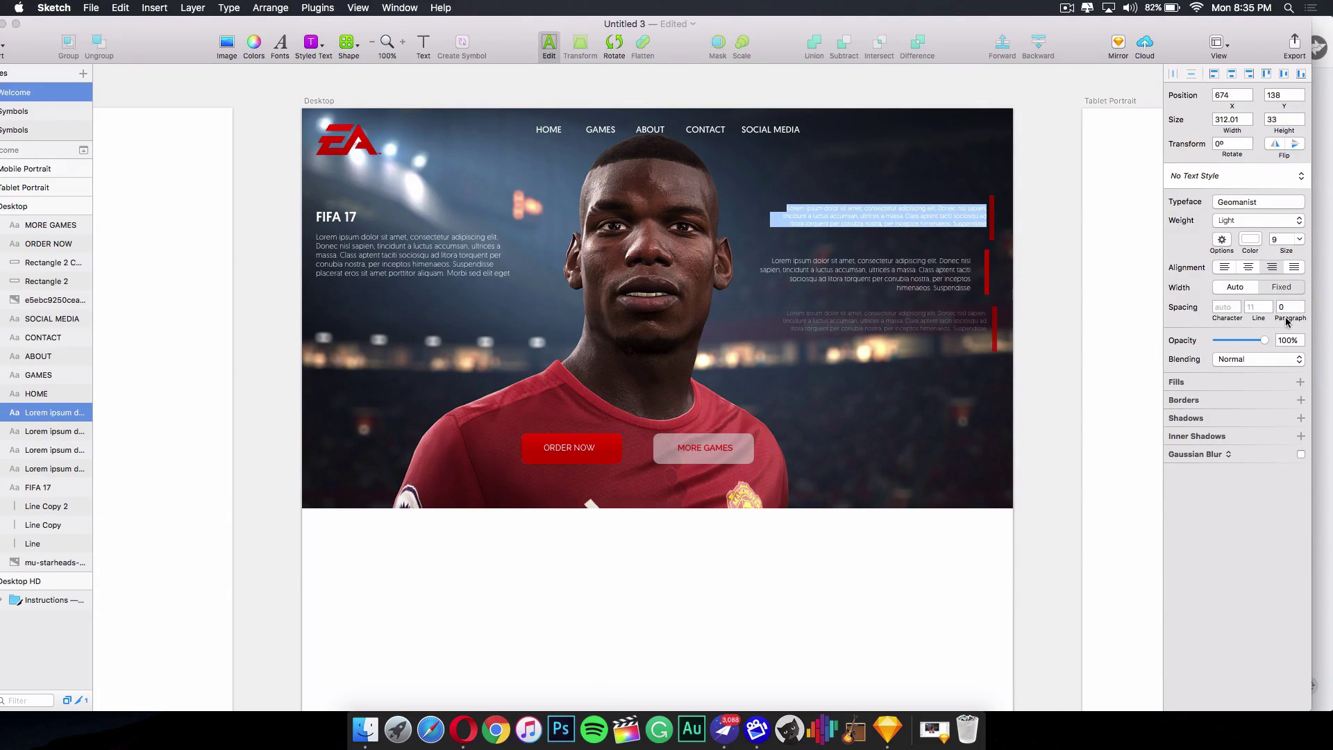
left_click(1281, 339)
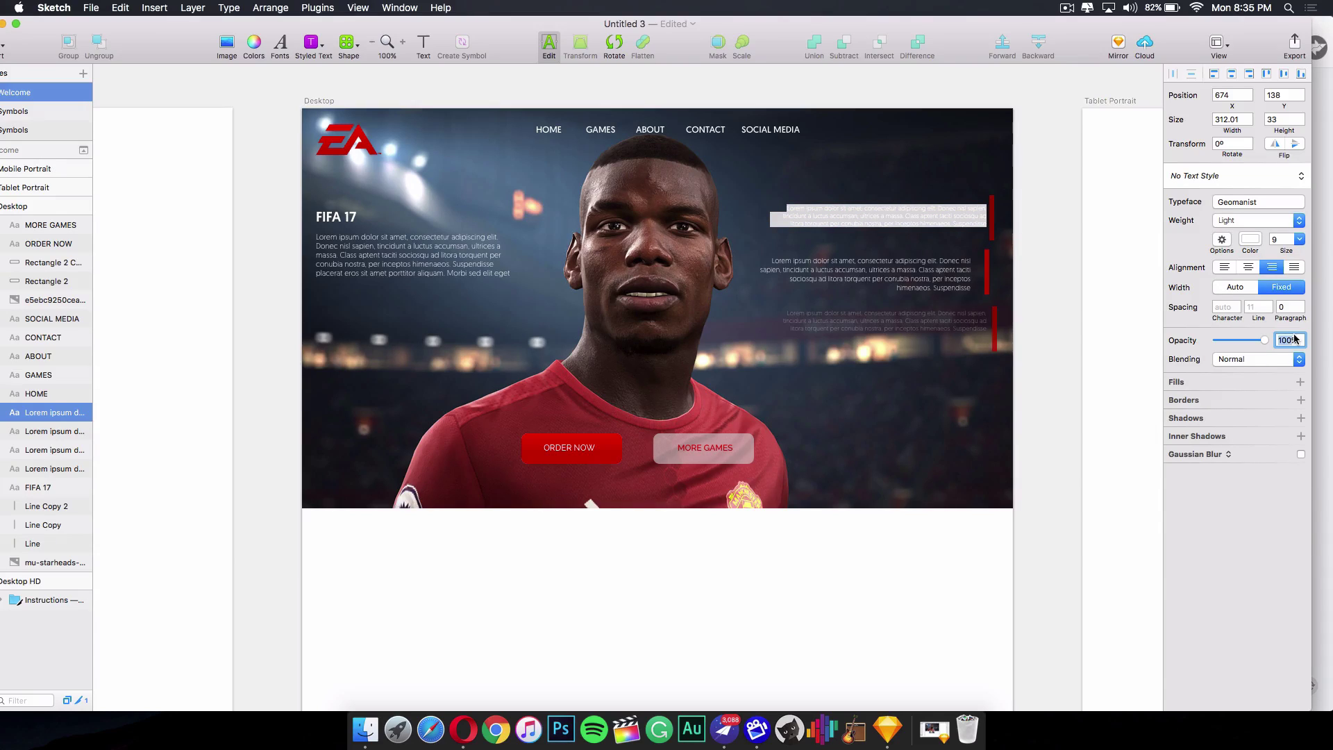
type("42")
key("Return")
key("Escape")
scroll(948, 444, "down", 2)
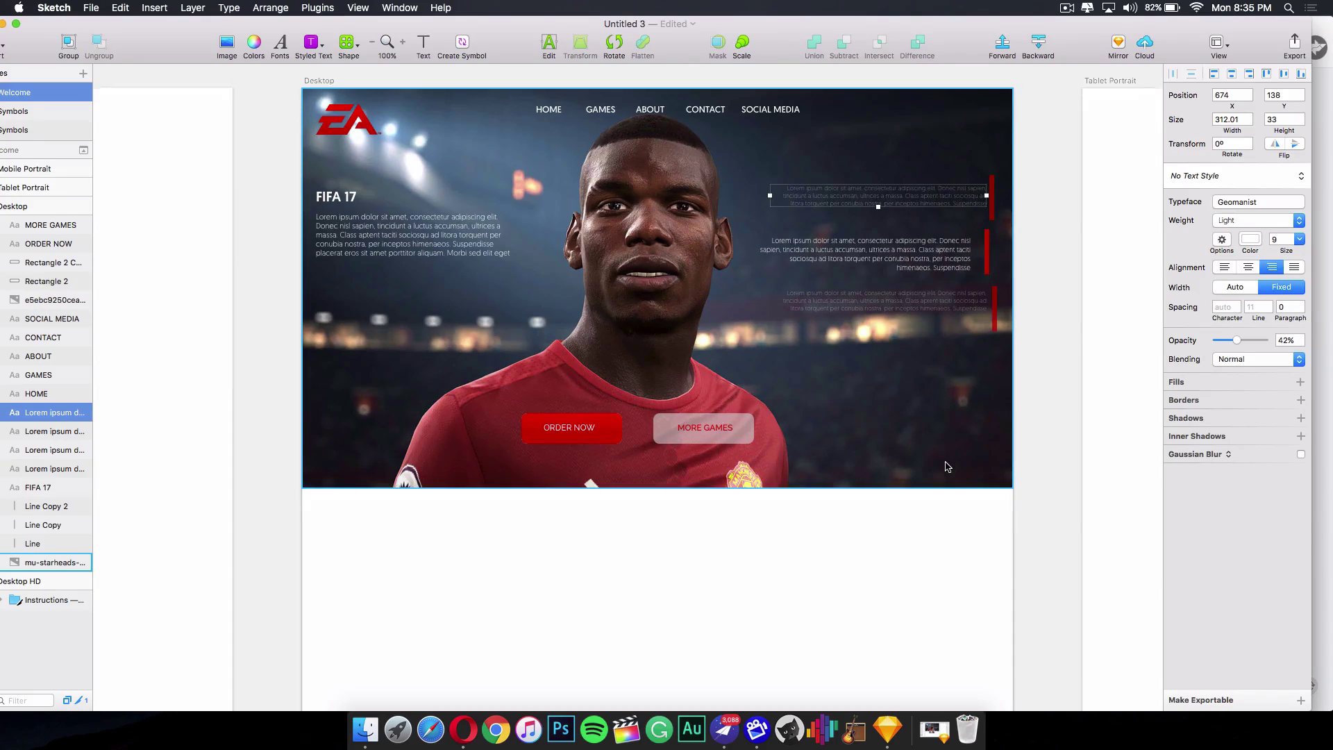
scroll(948, 467, "down", 5)
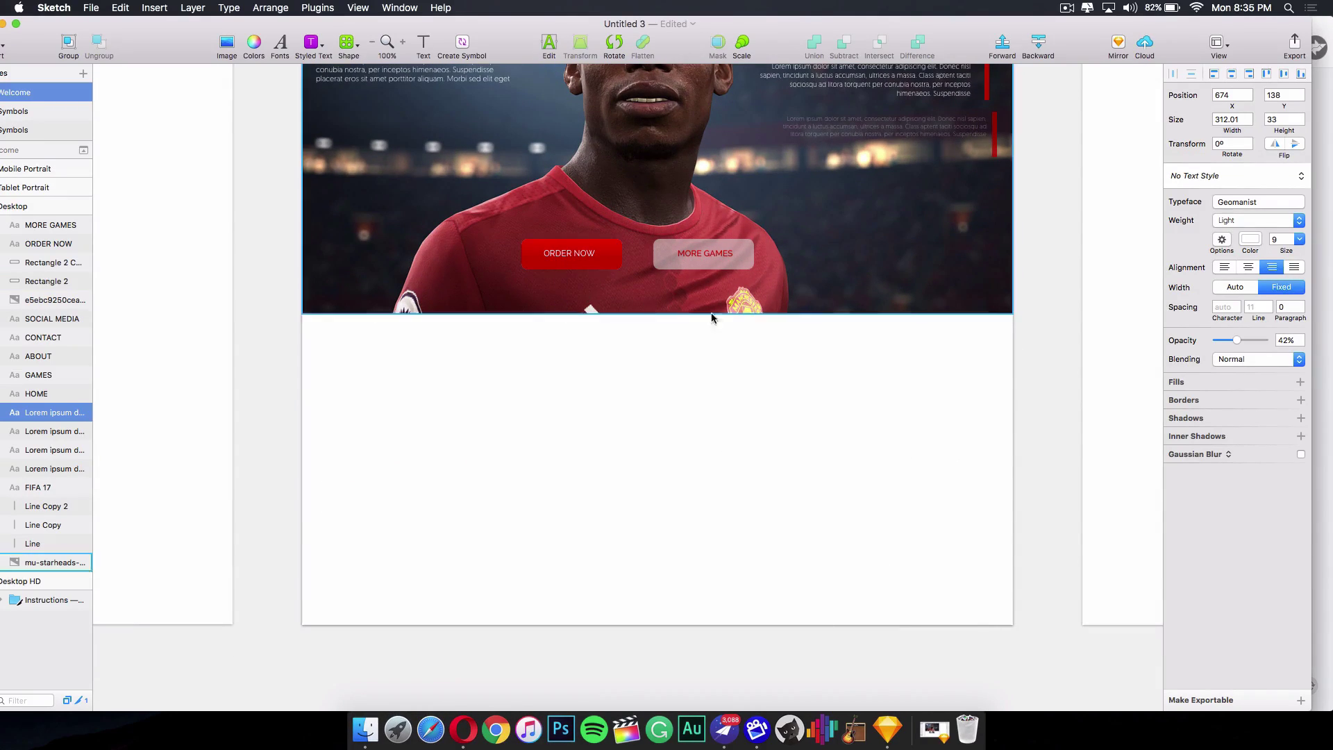
Drag The-Art-of-Battlefield-1.jpg from Desktop > tutorial resources onto the artboard below the hero photo.
left_click(366, 730)
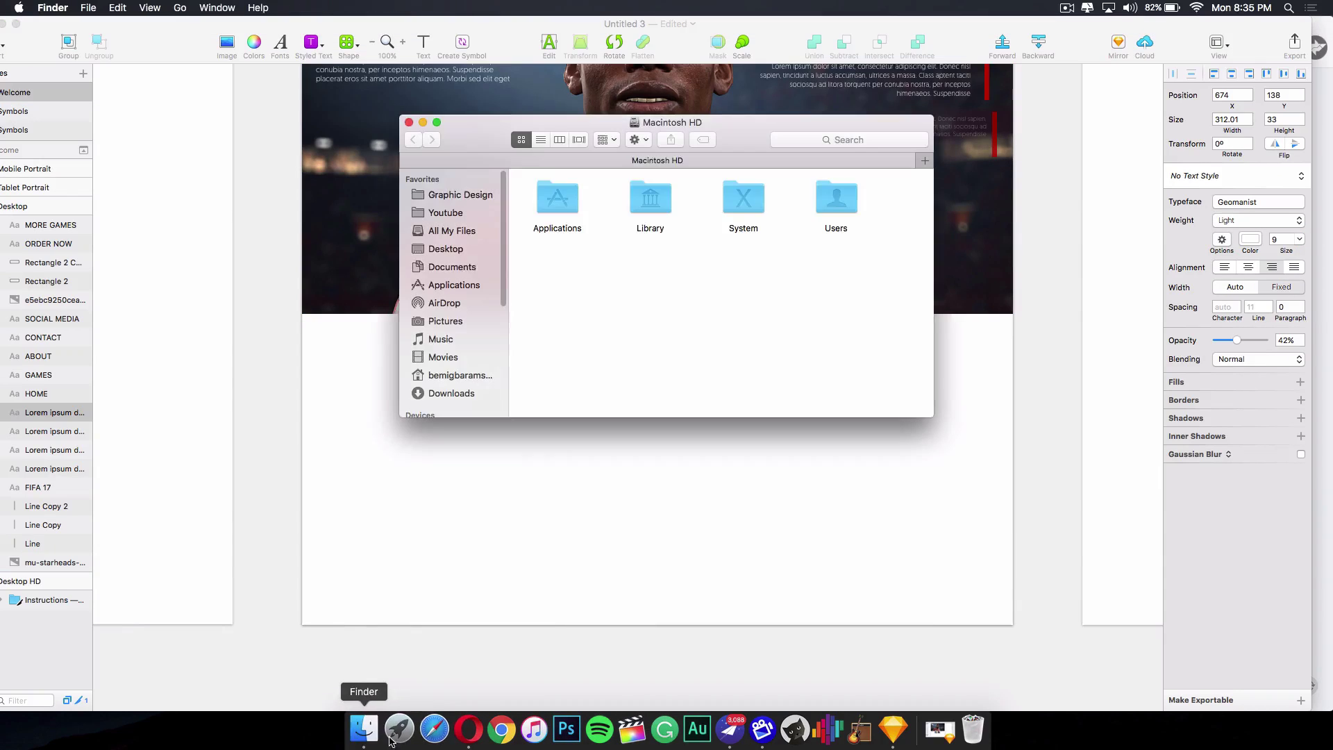
left_click(445, 248)
left_click(654, 295)
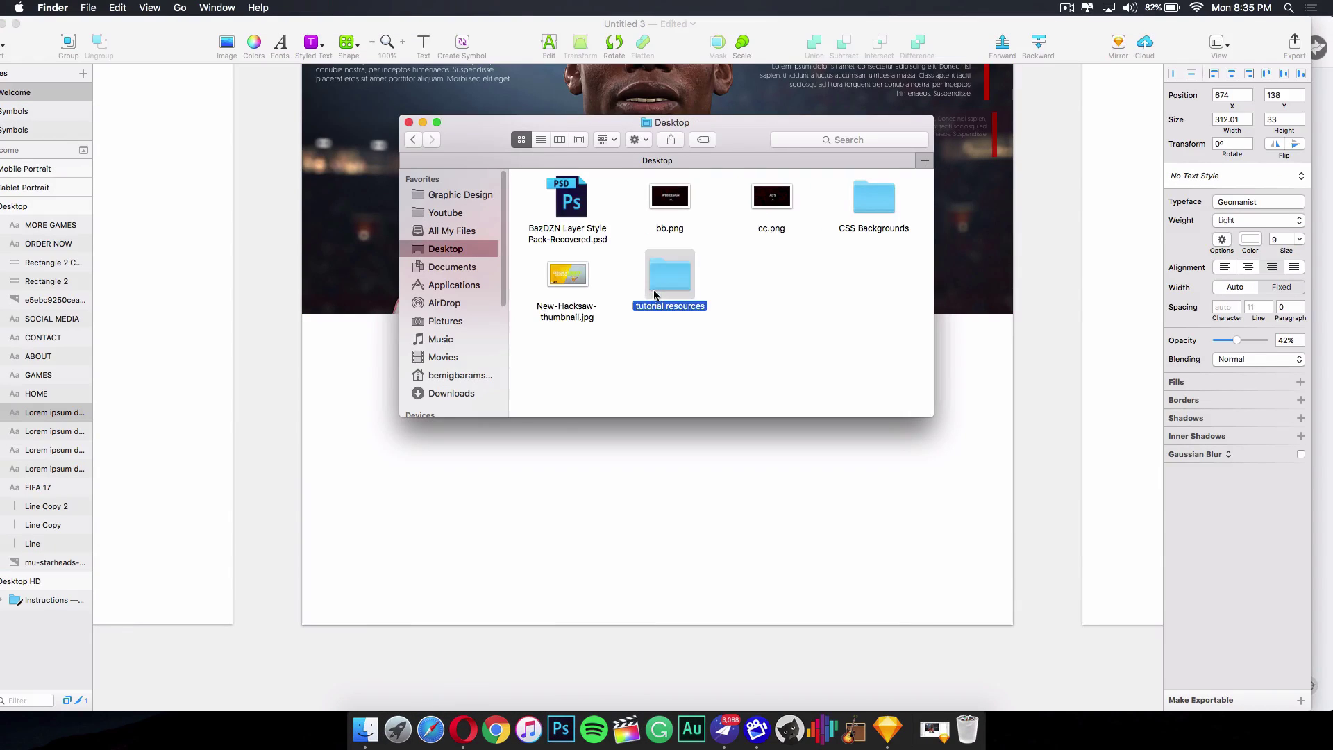
double_click(654, 294)
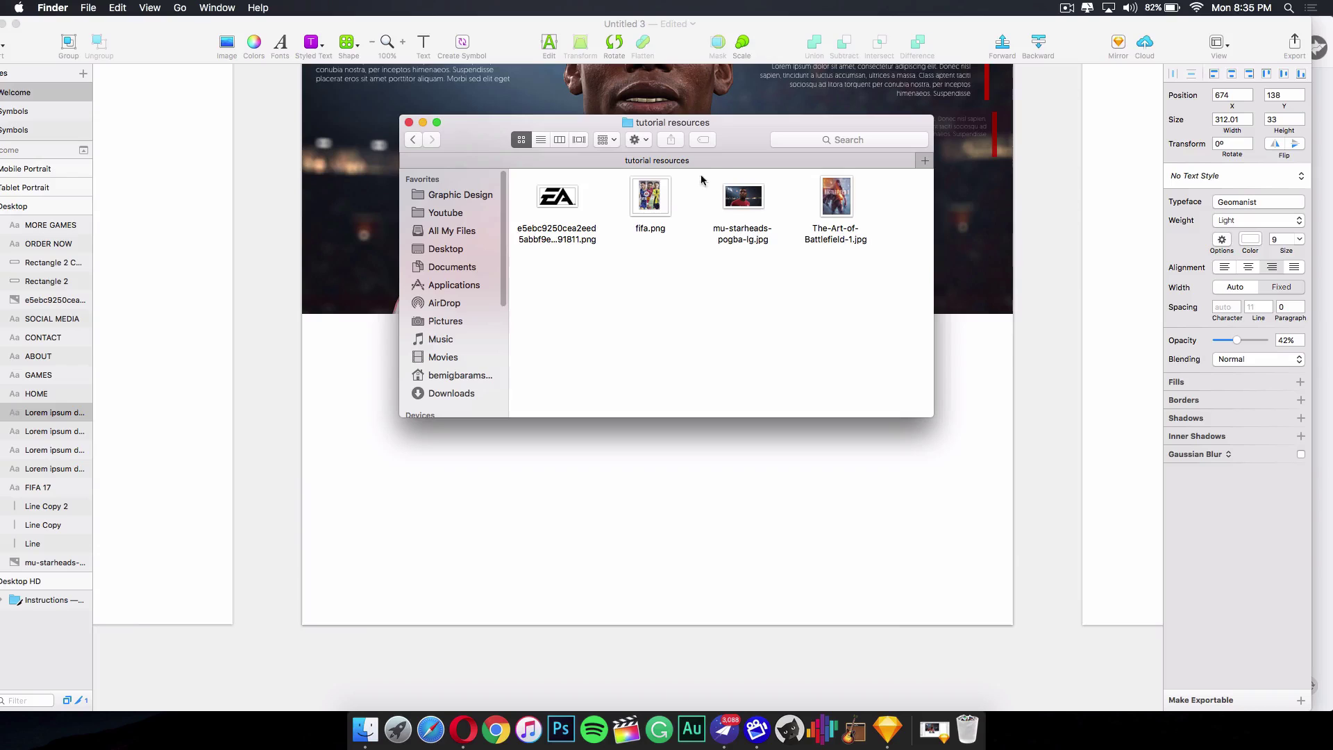
left_click_drag(732, 135, 409, 272)
left_click_drag(515, 336, 767, 352)
mouse_move(808, 312)
left_mouse_down()
mouse_move(886, 371)
mouse_move(919, 370)
mouse_move(875, 410)
left_mouse_up()
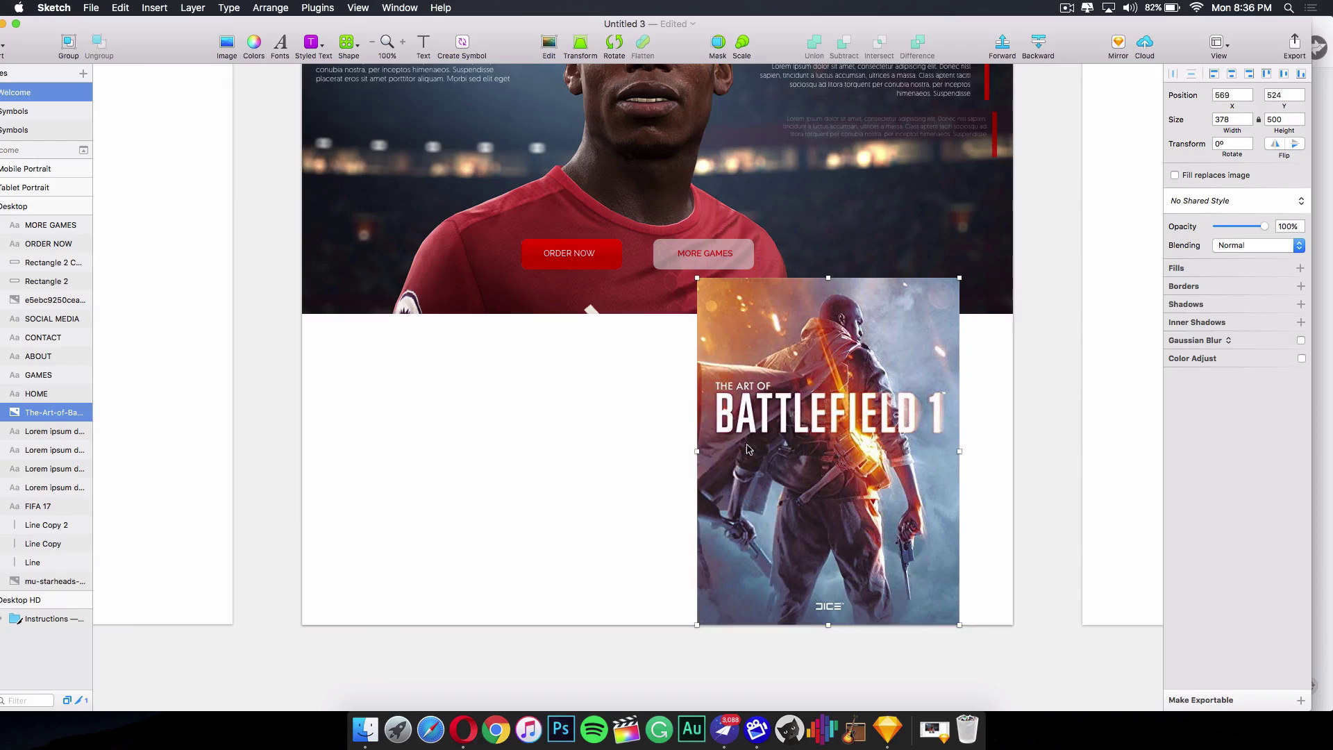
Move the Battlefield 1 cover beside the FIFA 17 cover and shrink it proportionally.
left_click(363, 737)
mouse_move(324, 333)
left_mouse_down()
mouse_move(681, 363)
mouse_move(517, 401)
mouse_move(533, 391)
left_mouse_up()
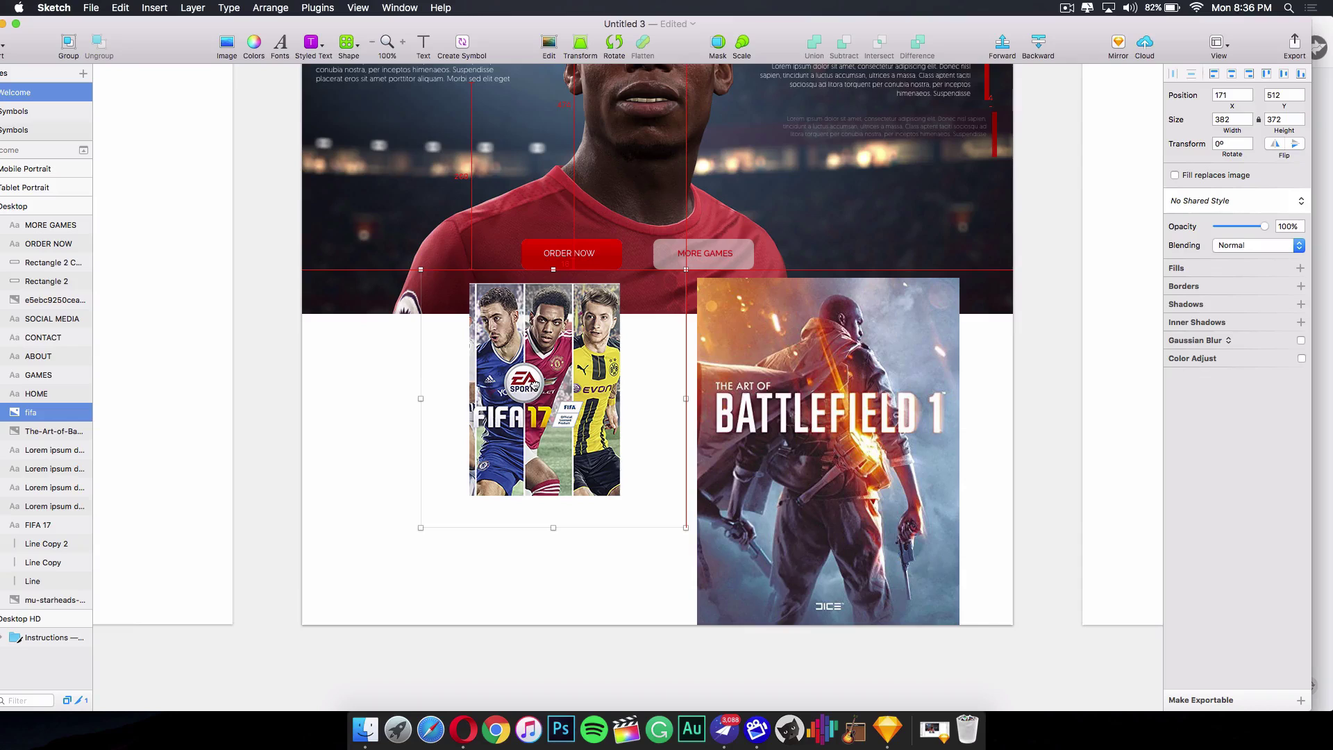
left_click_drag(821, 391, 743, 391)
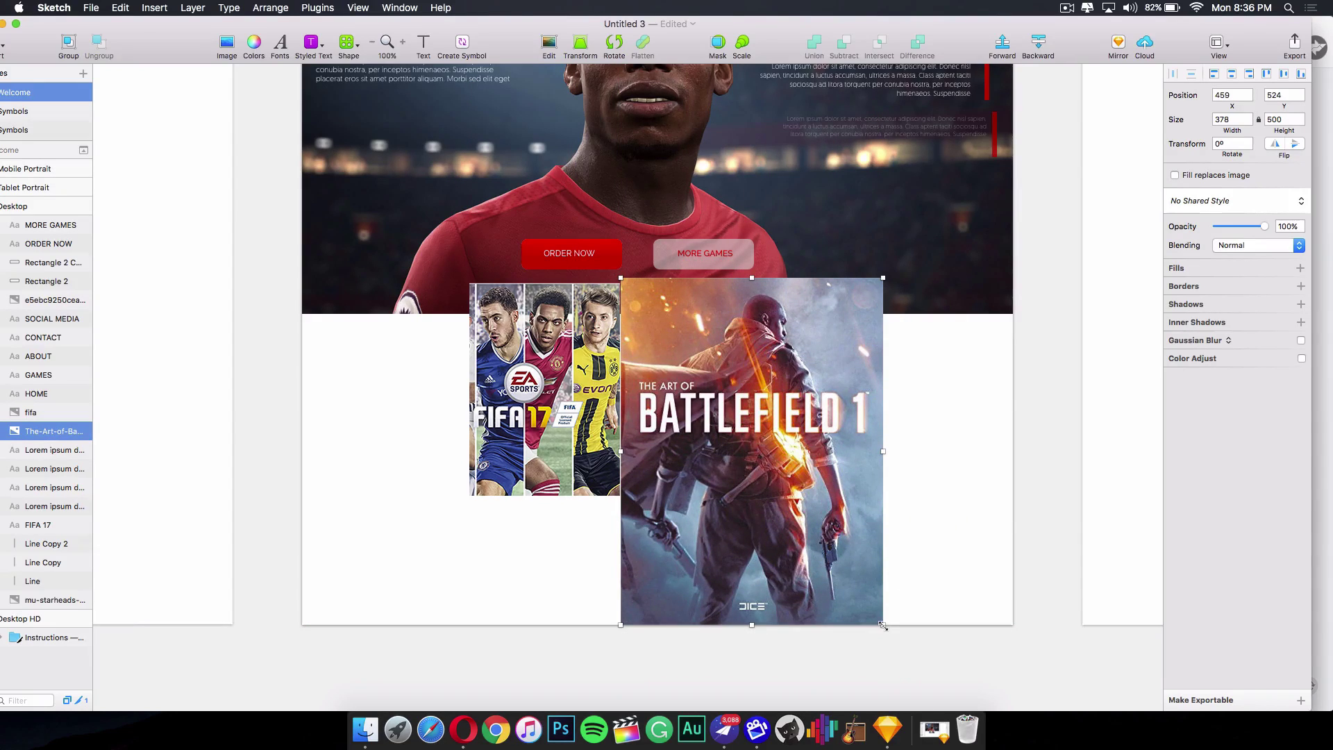
left_click_drag(882, 625, 785, 535)
left_click_drag(715, 428, 747, 427)
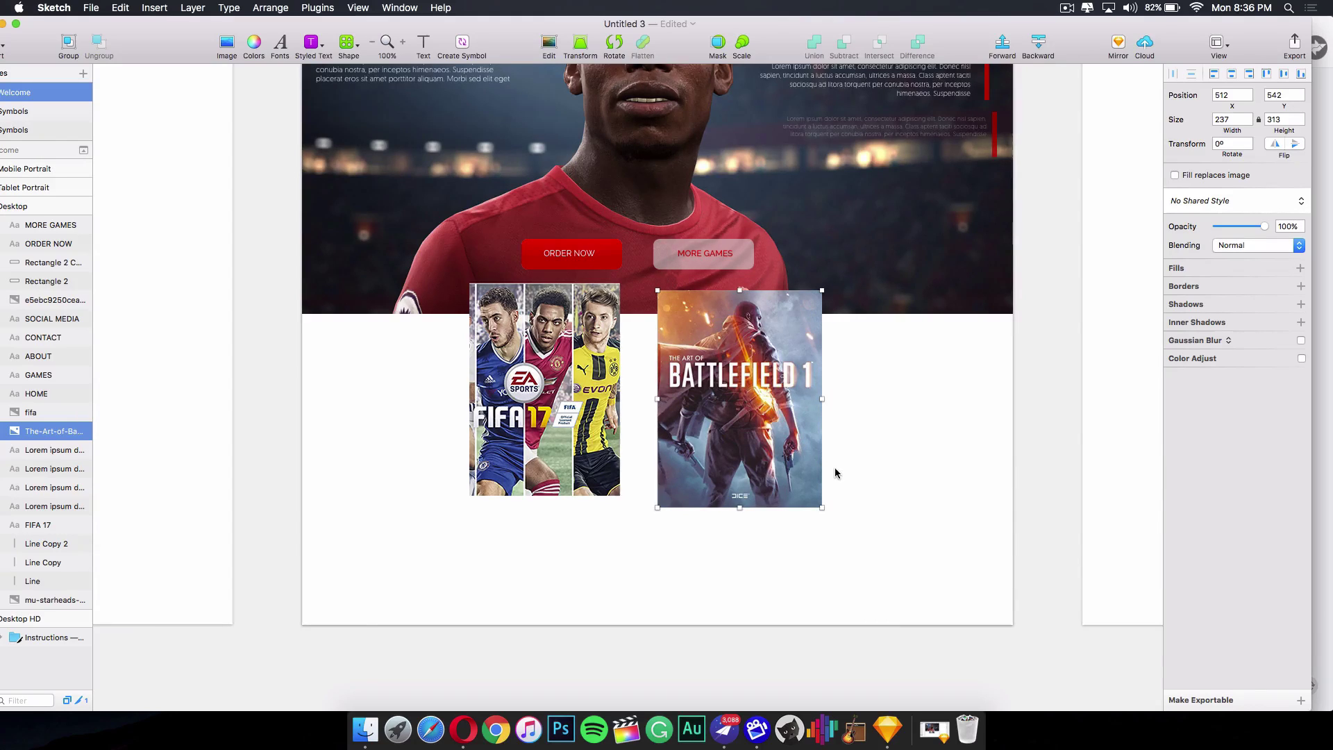
Fine-tune the Battlefield cover's alignment and size to 235×310, then view at 100% with Cmd+0.
scroll(831, 475, "up", 5)
scroll(811, 510, "up", 2)
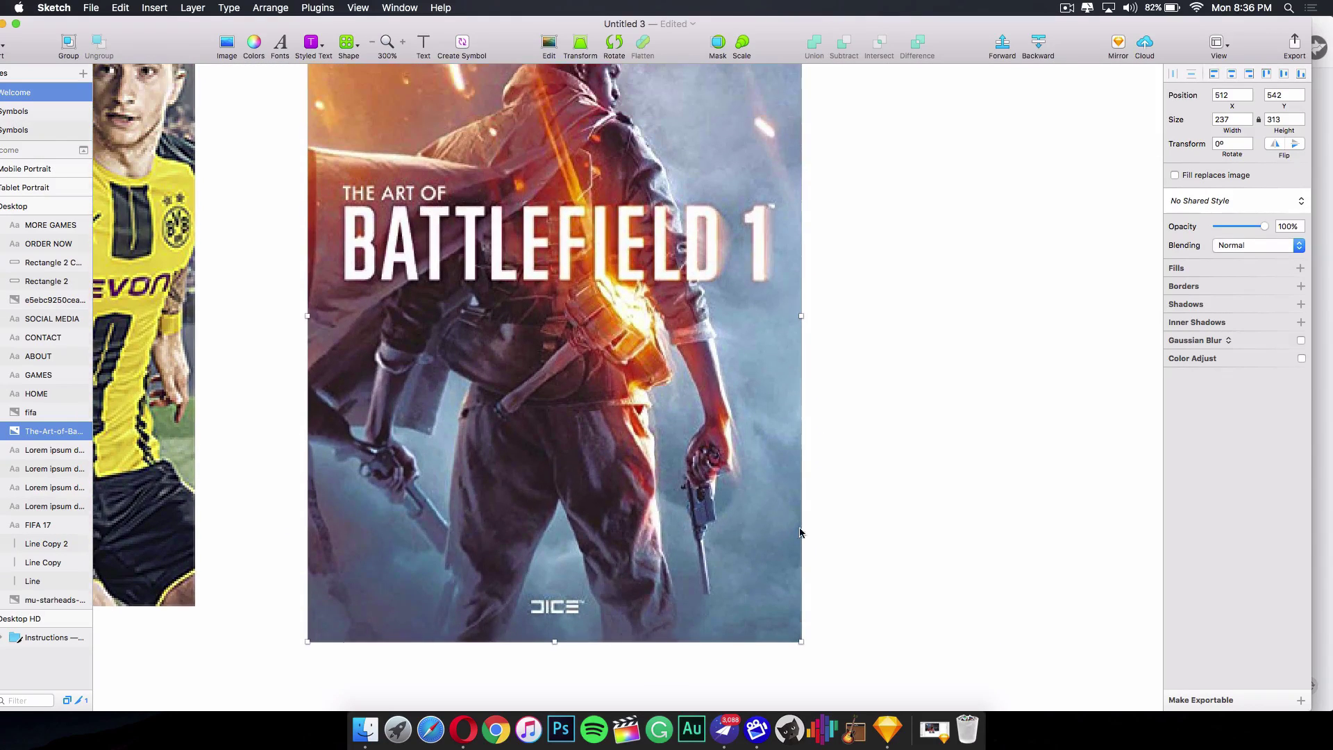
scroll(801, 523, "up", 4)
left_click_drag(445, 309, 400, 293)
scroll(722, 315, "down", 4)
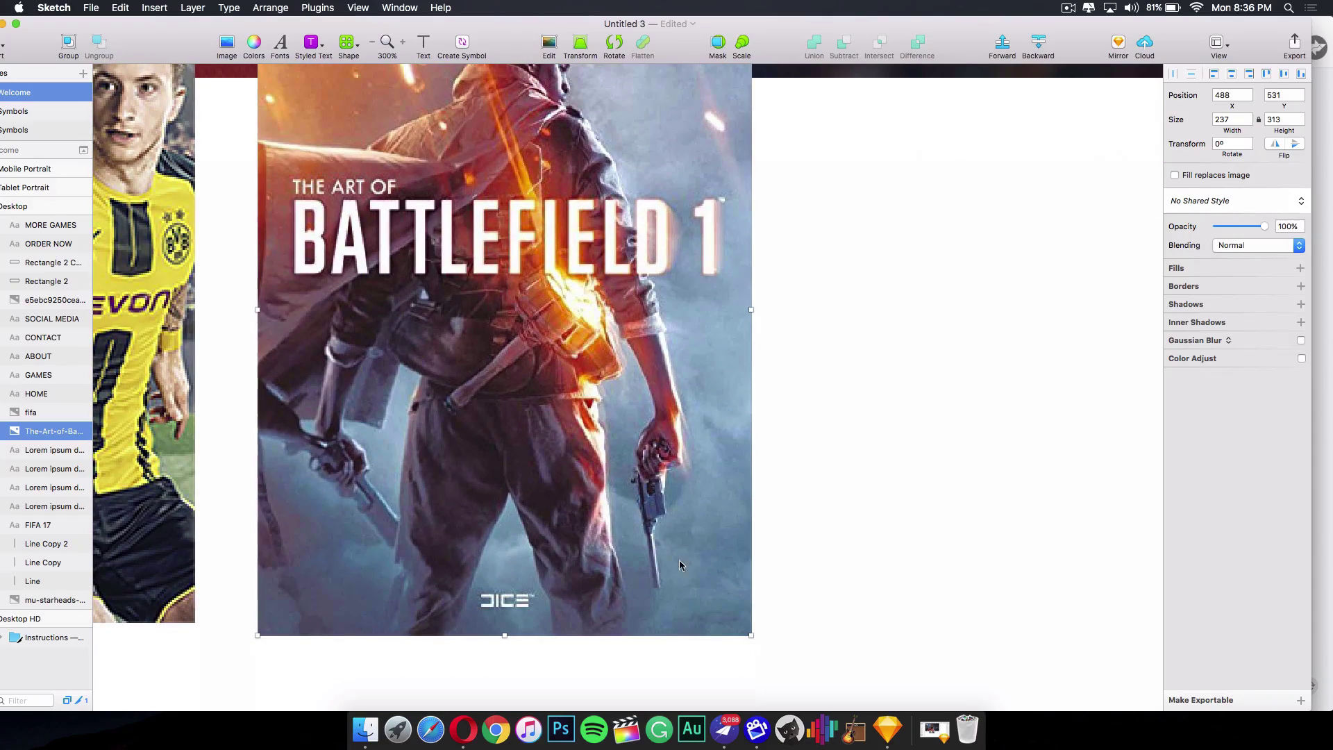
left_click_drag(750, 635, 746, 628)
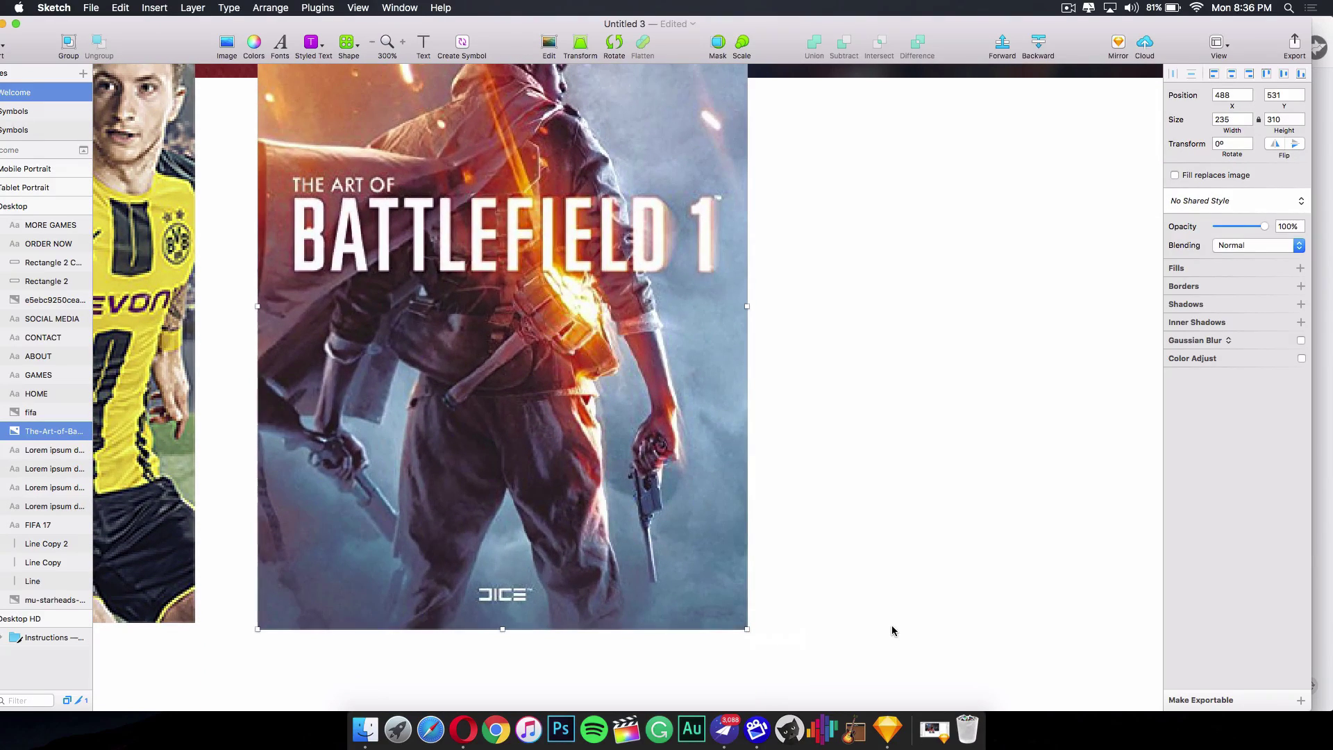
key("super+0")
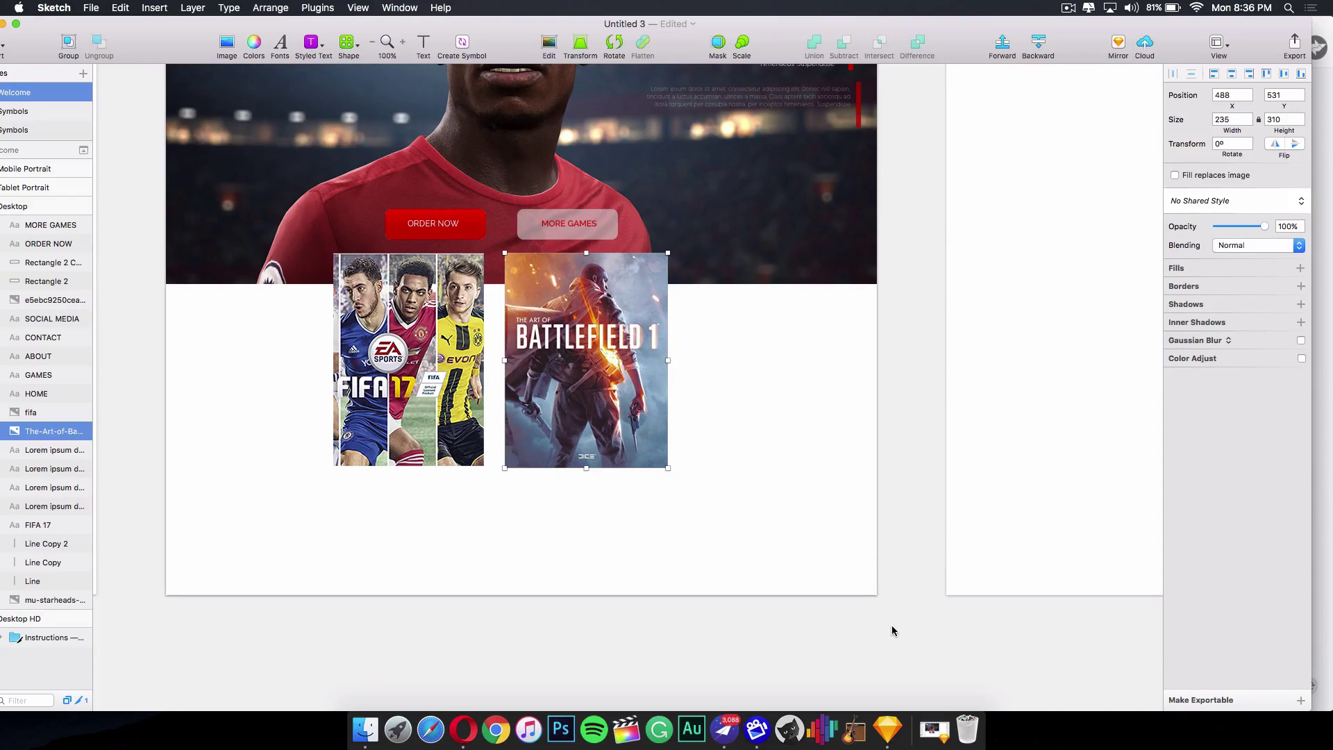
scroll(854, 565, "up", 5)
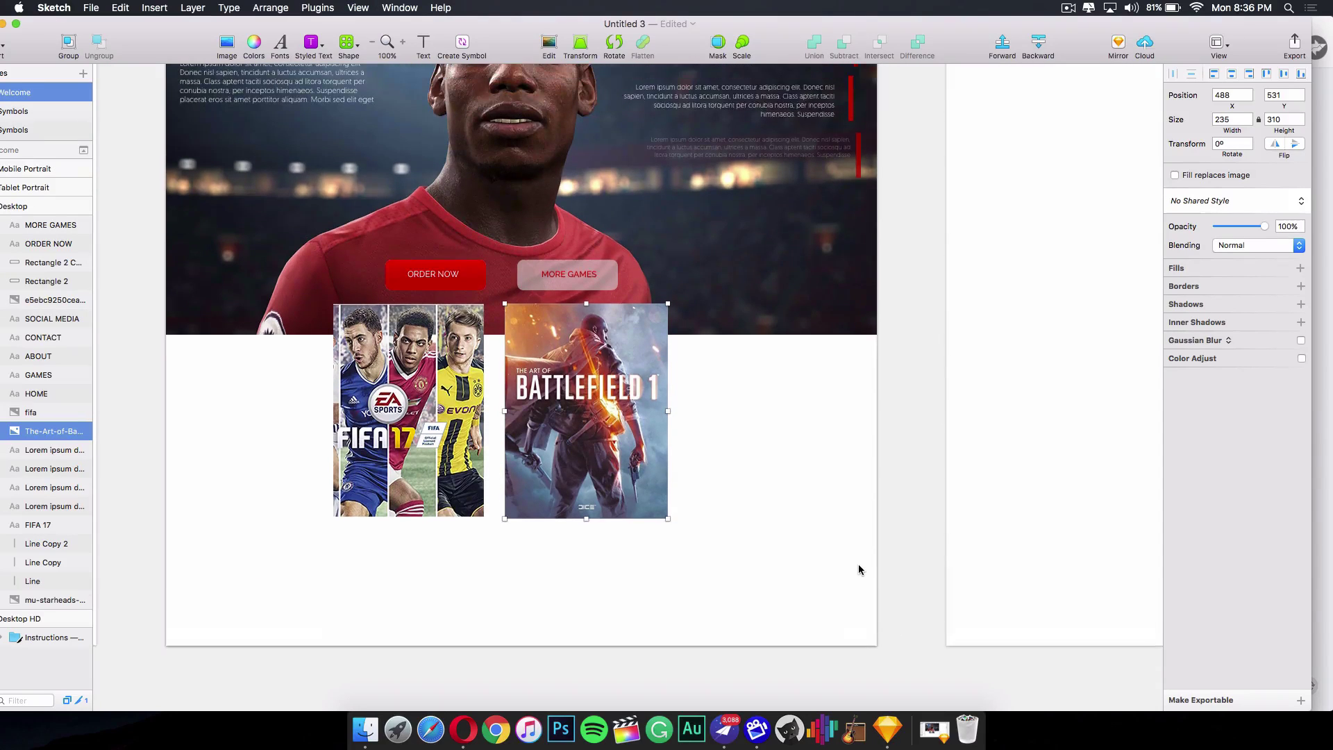
scroll(861, 569, "up", 3)
Add a default drop shadow (offset 0,2, blur 4) to the FIFA 17 and Battlefield 1 covers.
left_click(31, 412)
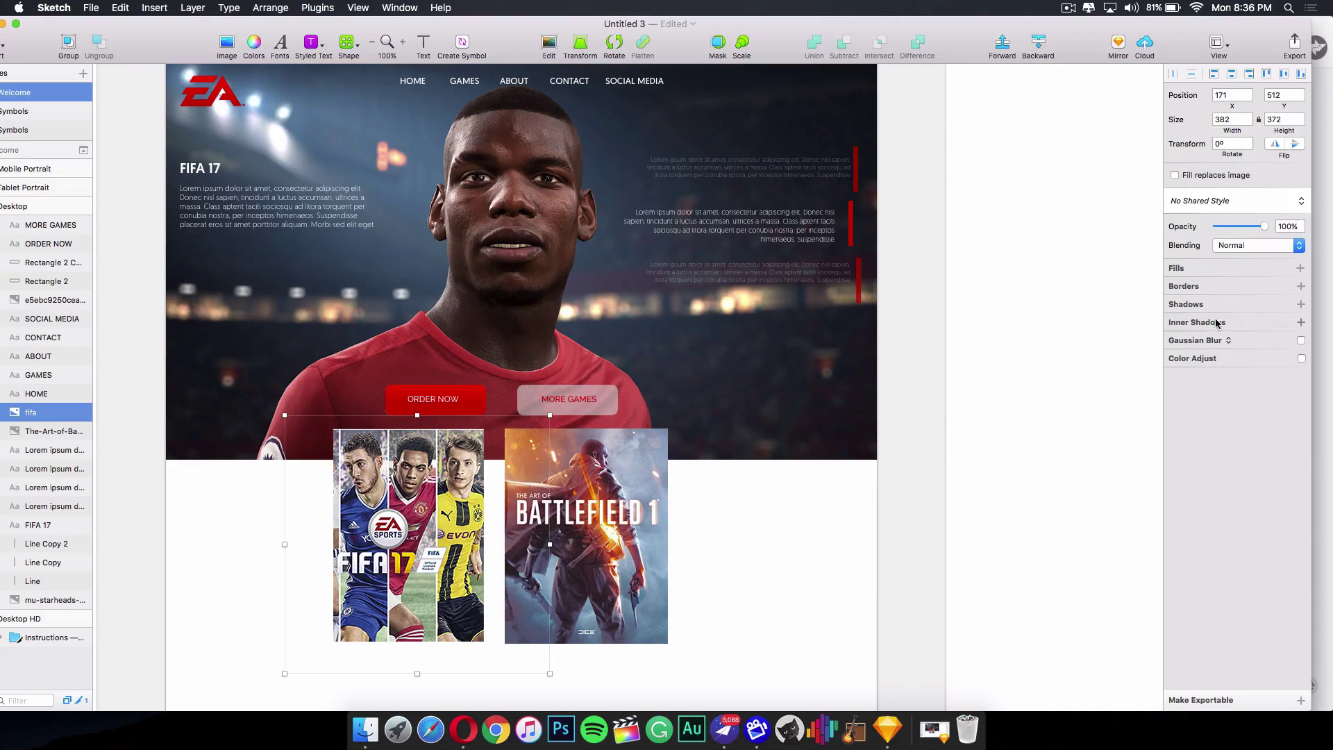
left_click(1299, 304)
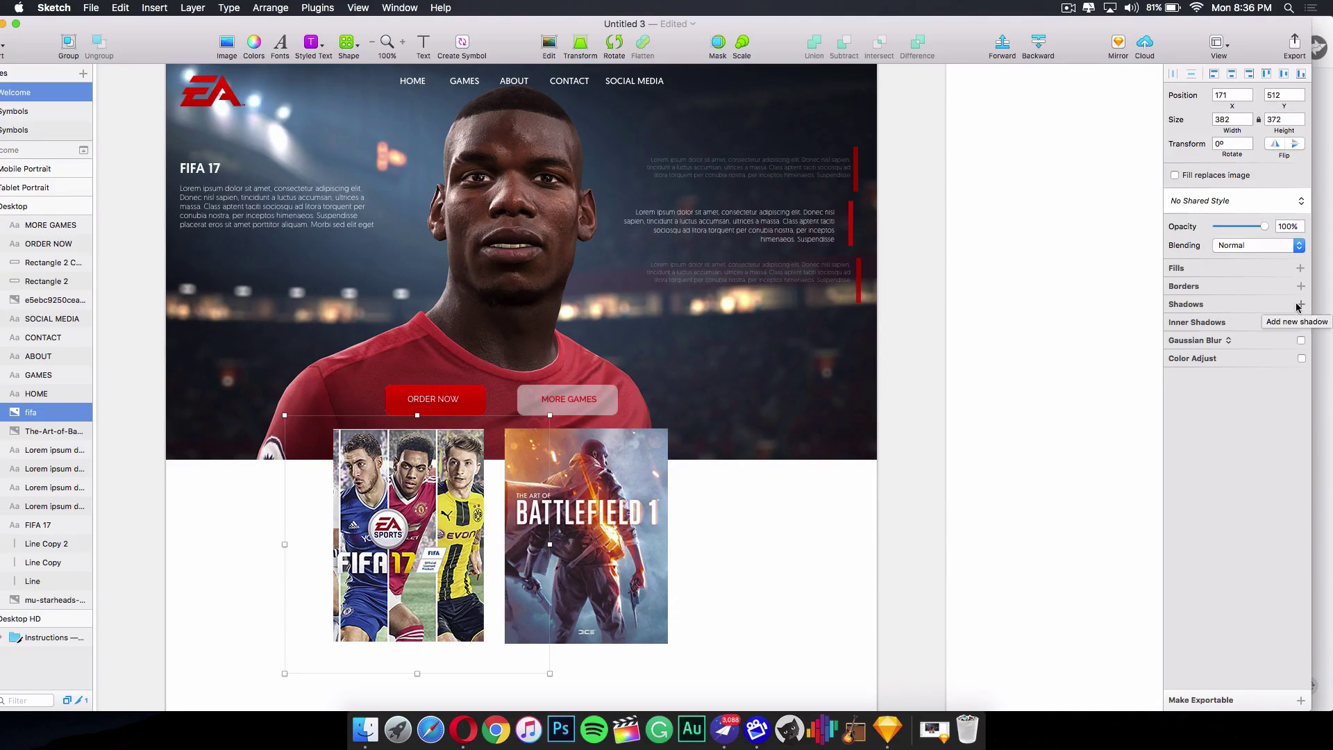
left_click(630, 494)
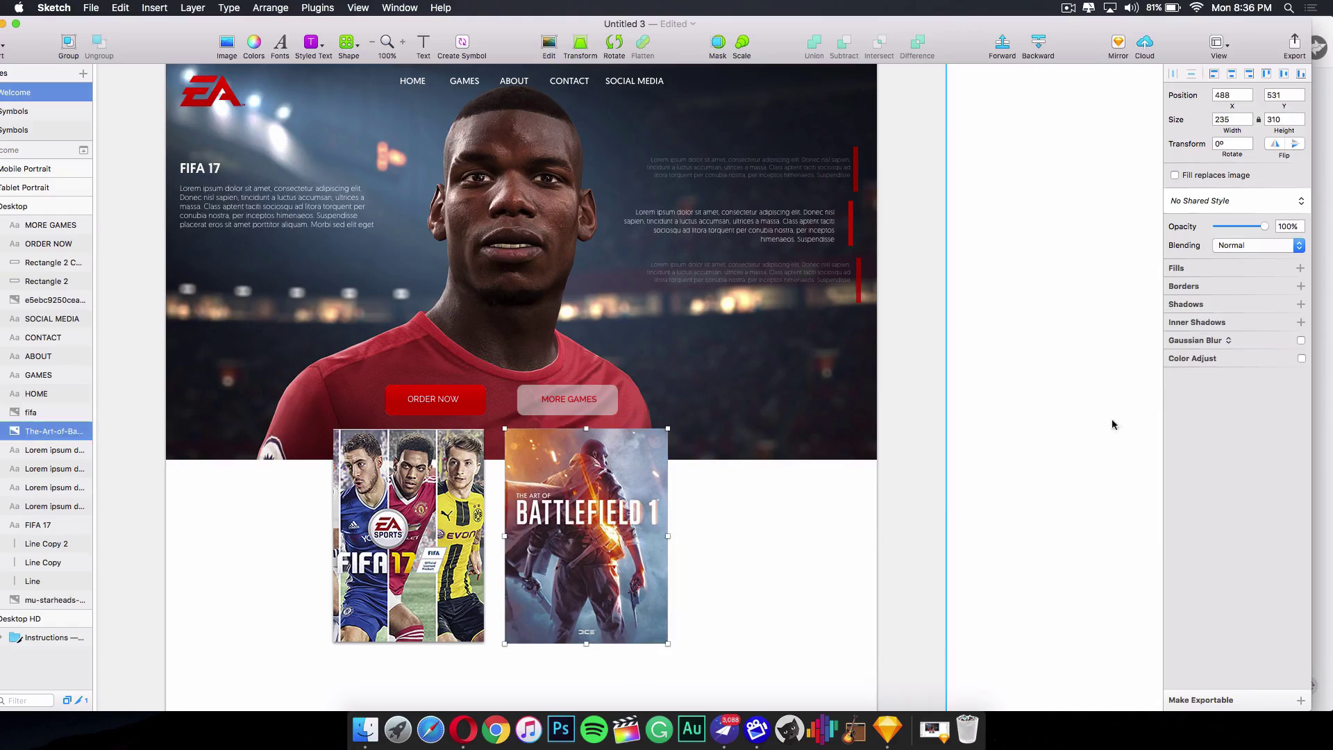
left_click(1299, 304)
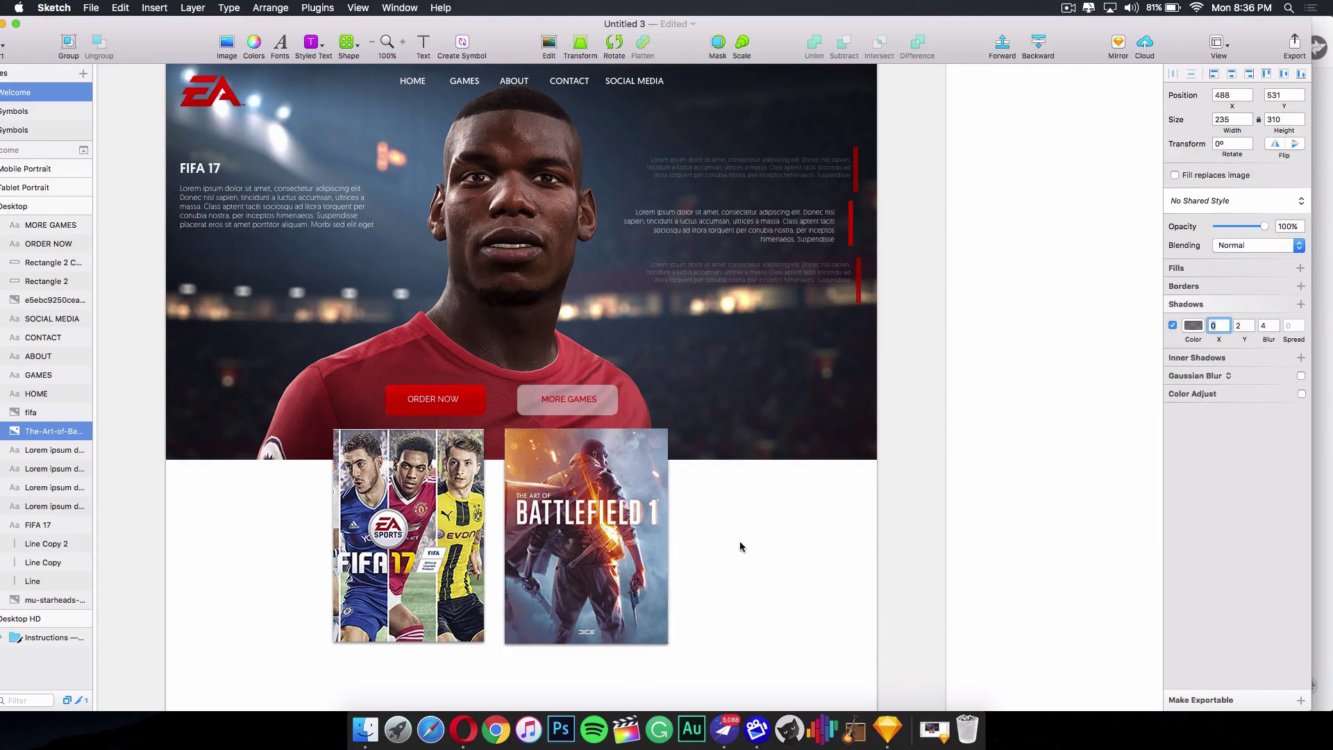
left_click(804, 549)
scroll(790, 569, "down", 2)
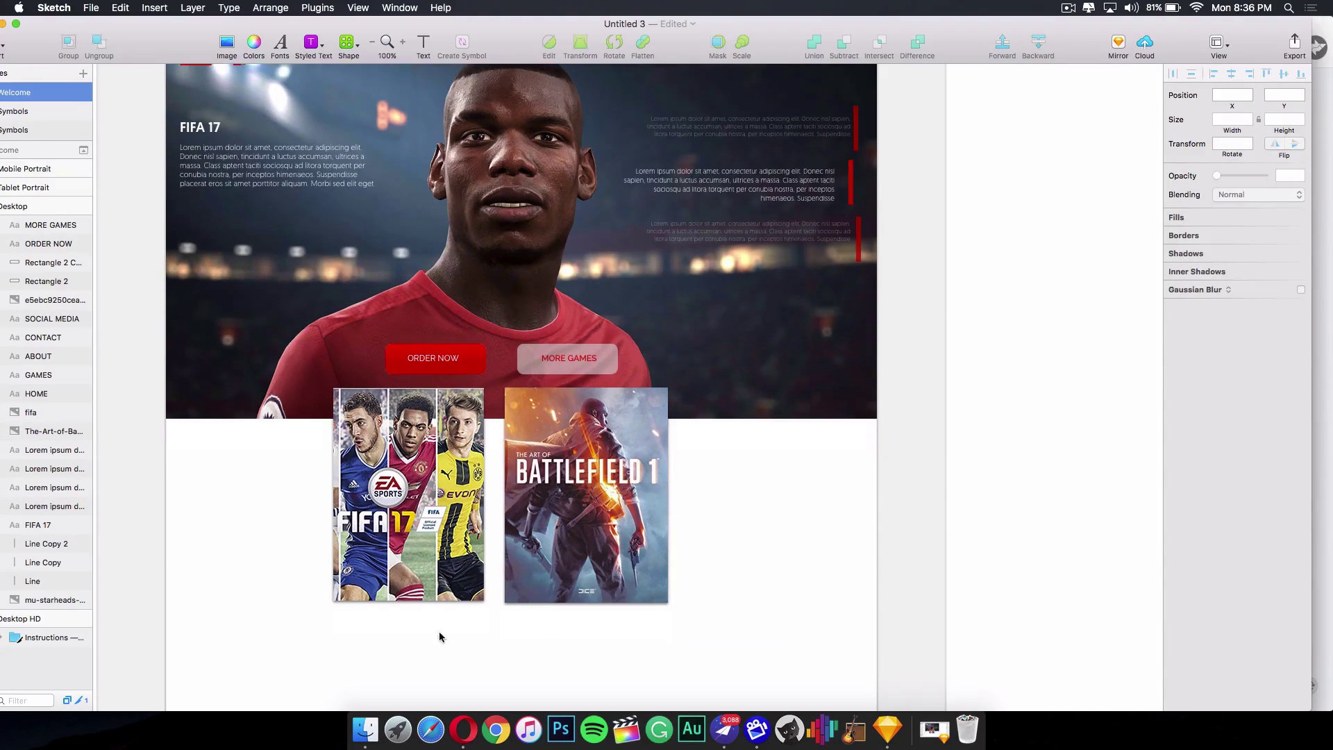
scroll(747, 648, "down", 2)
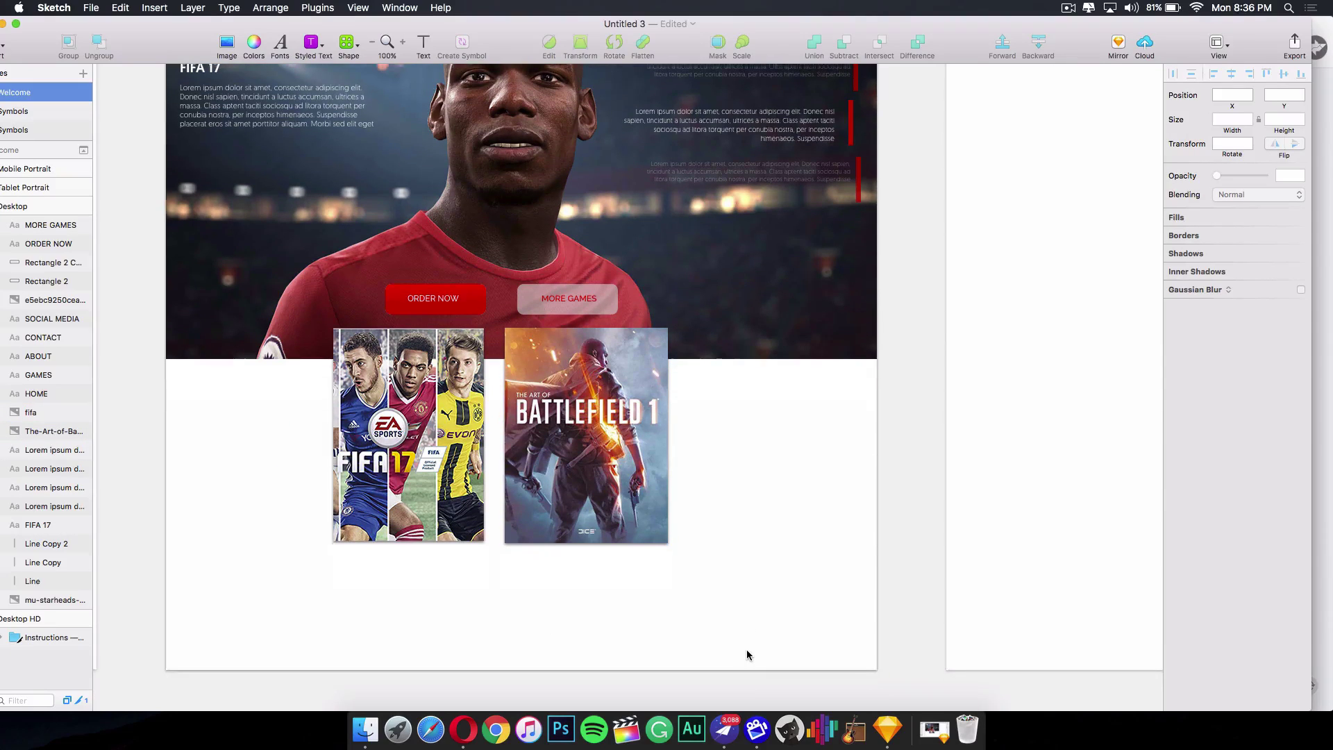
scroll(747, 647, "up", 4)
scroll(750, 650, "up", 1)
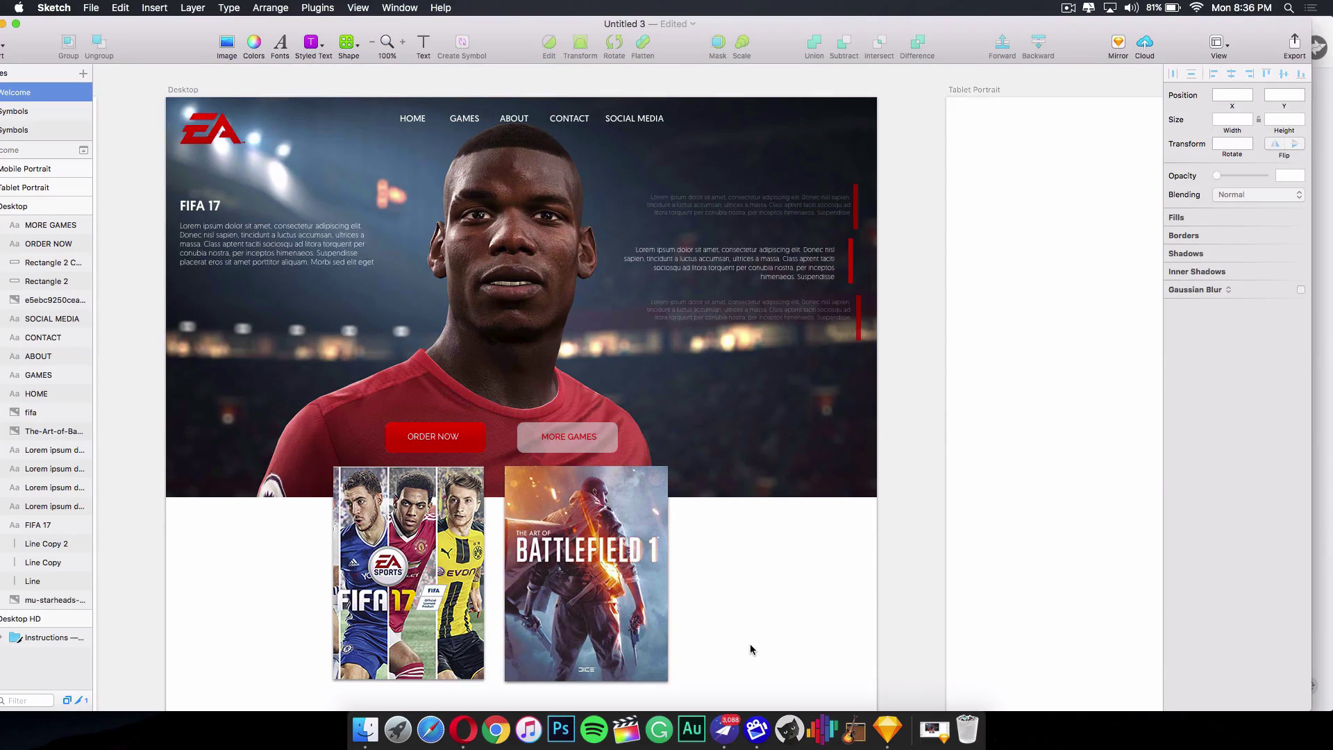
scroll(750, 650, "down", 3)
scroll(754, 646, "down", 2)
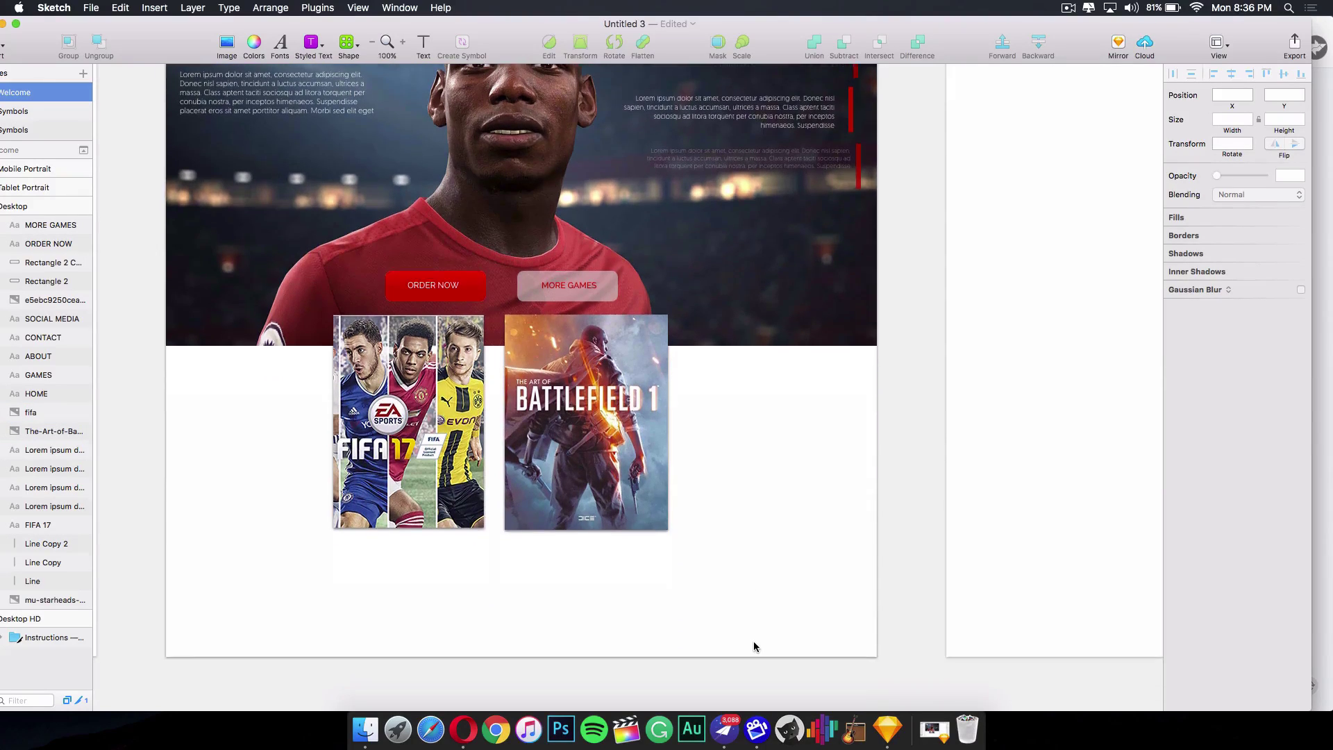
Draw a short diagonal line below the covers and duplicate it beside the original.
left_click(357, 48)
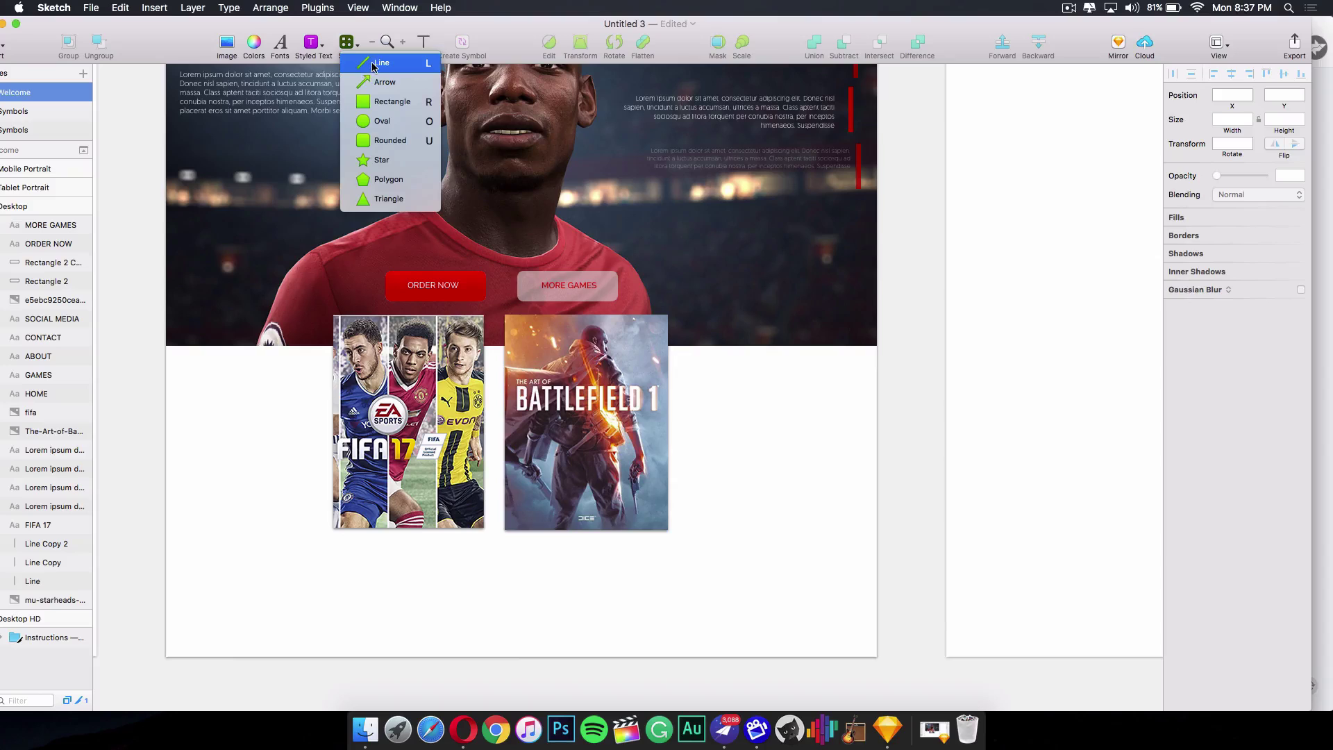
left_click(373, 64)
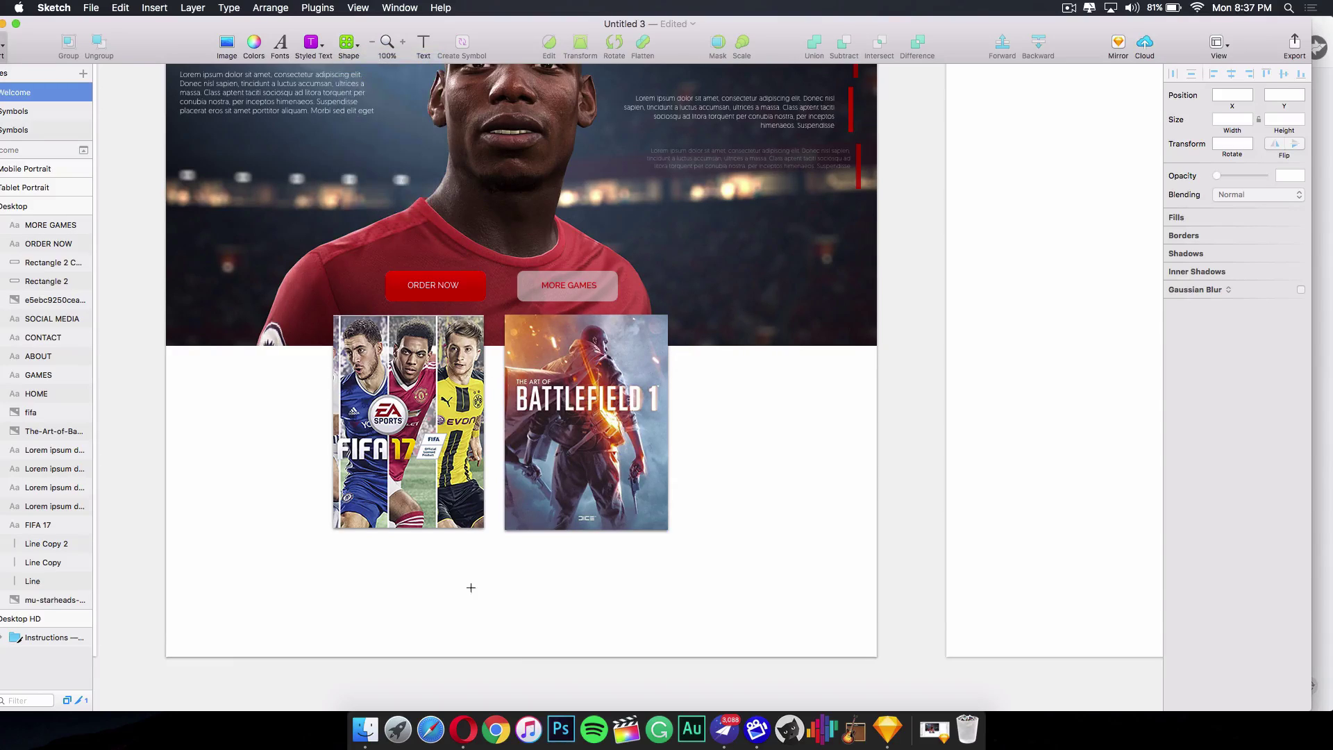
left_click_drag(465, 574, 483, 599)
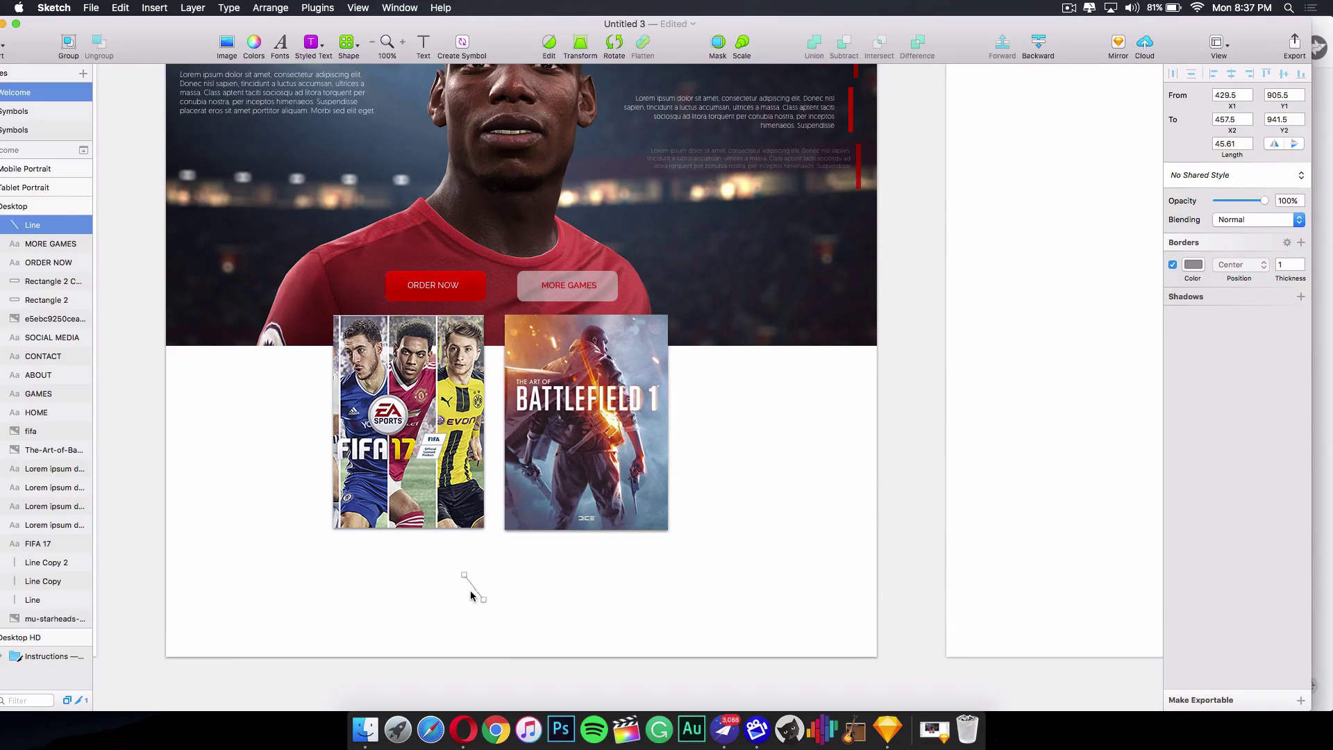
key("Escape")
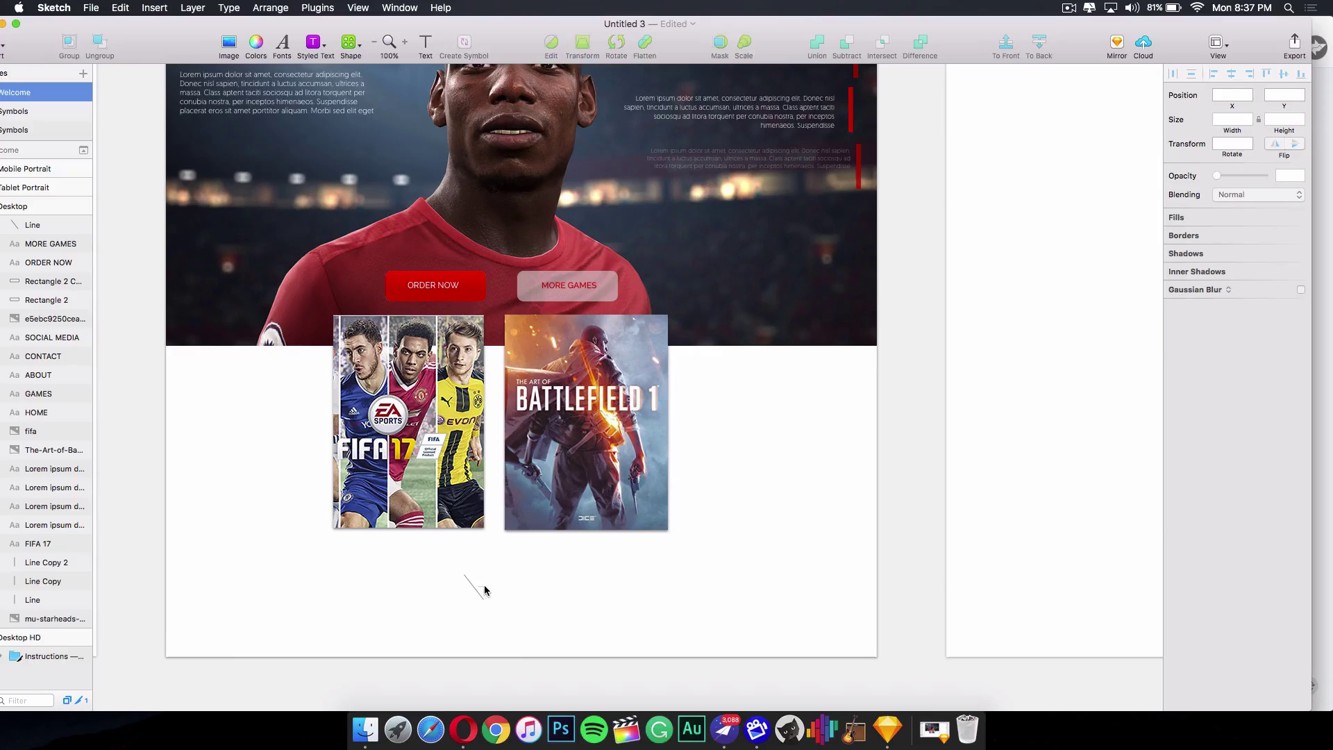
left_click(465, 585)
left_click_drag(467, 583, 486, 588)
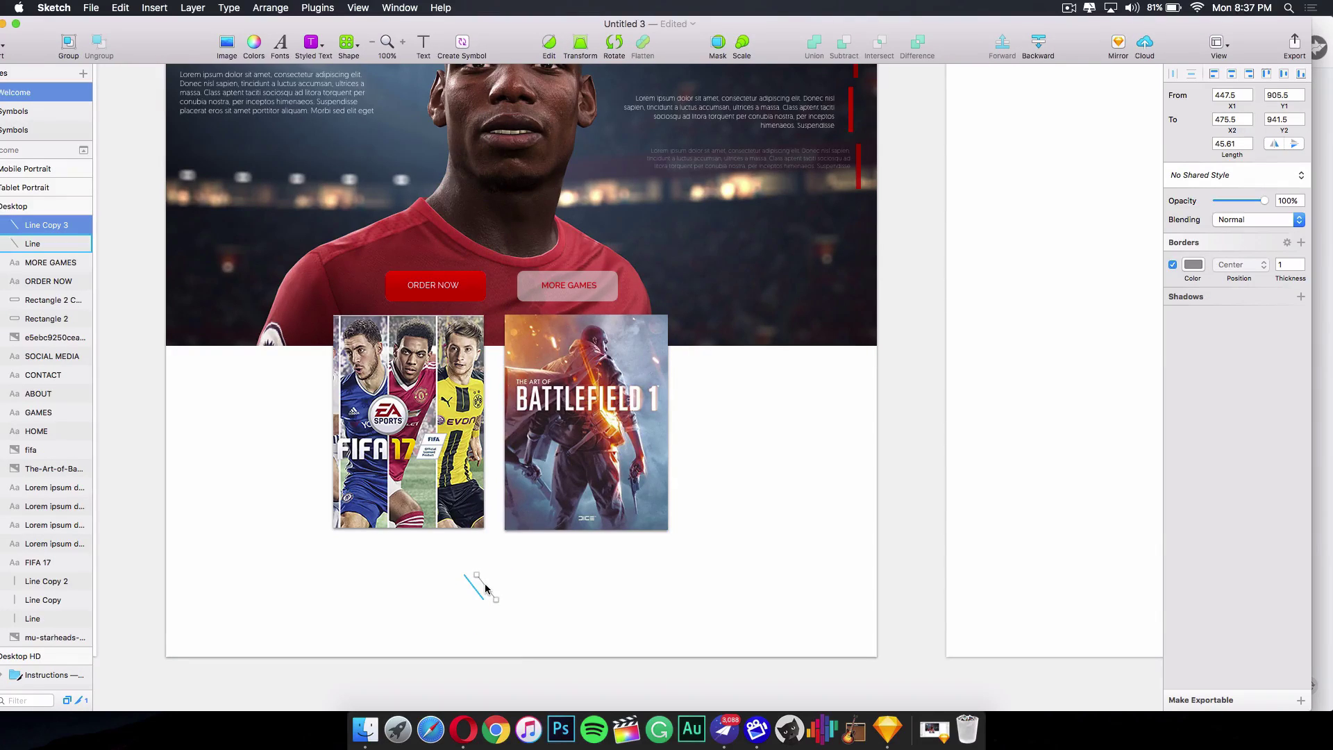
Flip the copied line horizontally and join it to the first line's bottom to form a V.
right_click(485, 587)
mouse_move(597, 662)
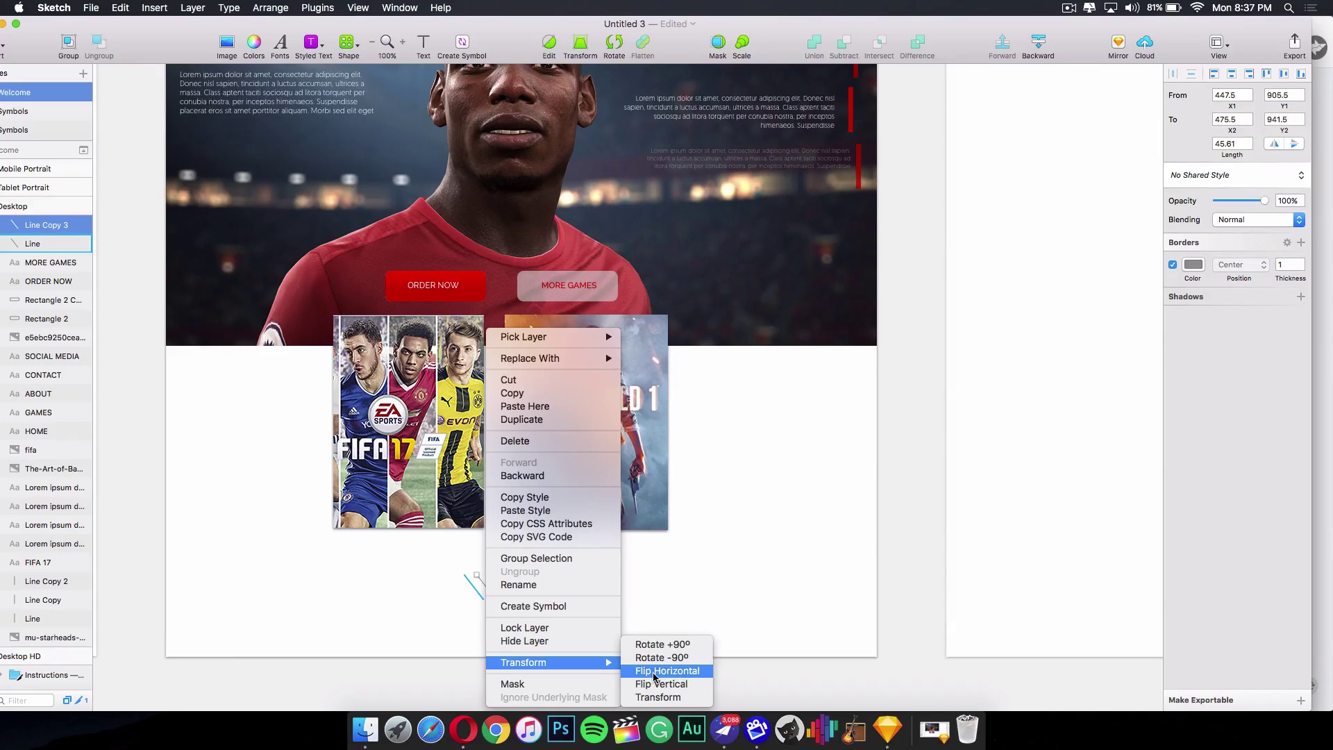
left_click(655, 670)
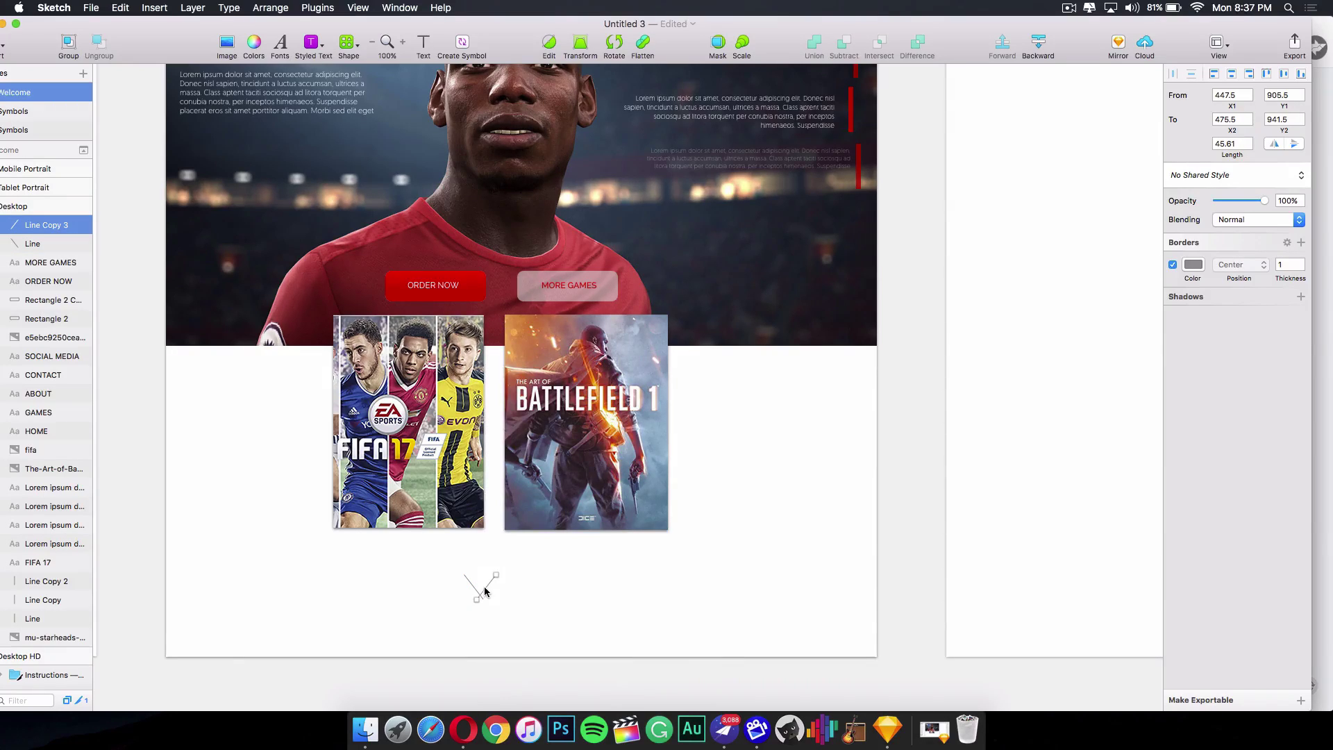
left_click_drag(485, 591, 494, 591)
Make both lines' border red (FF0000) and nudge the right line to close the chevron.
left_click(473, 583, "shift")
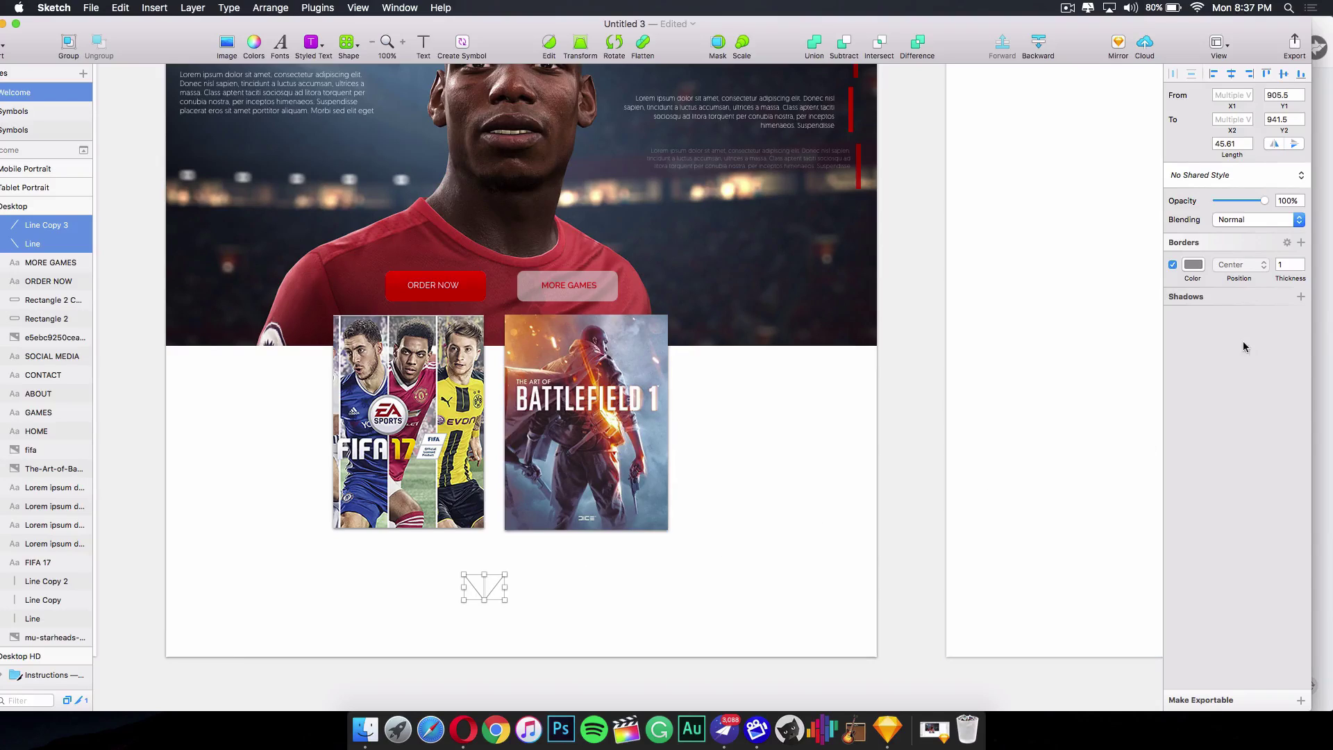
left_click(1193, 267)
left_click_drag(1197, 377, 1309, 318)
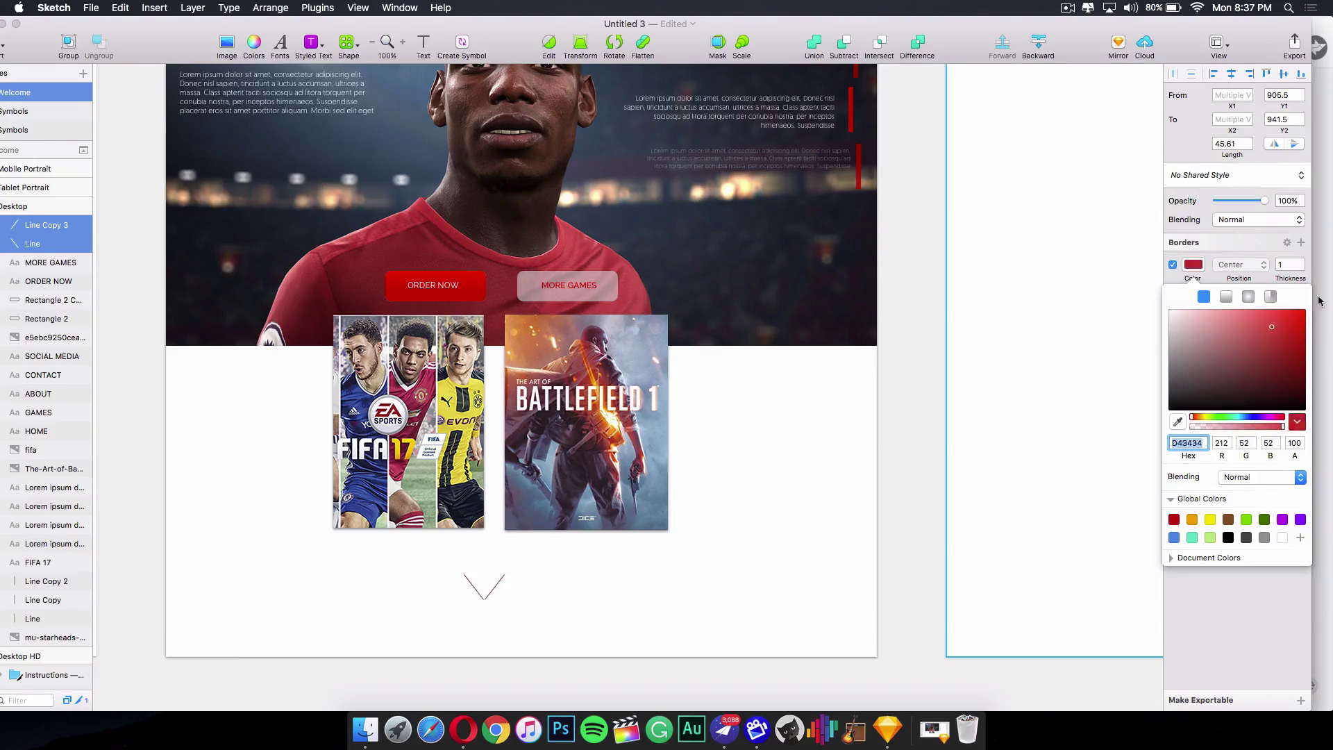
left_click(491, 583)
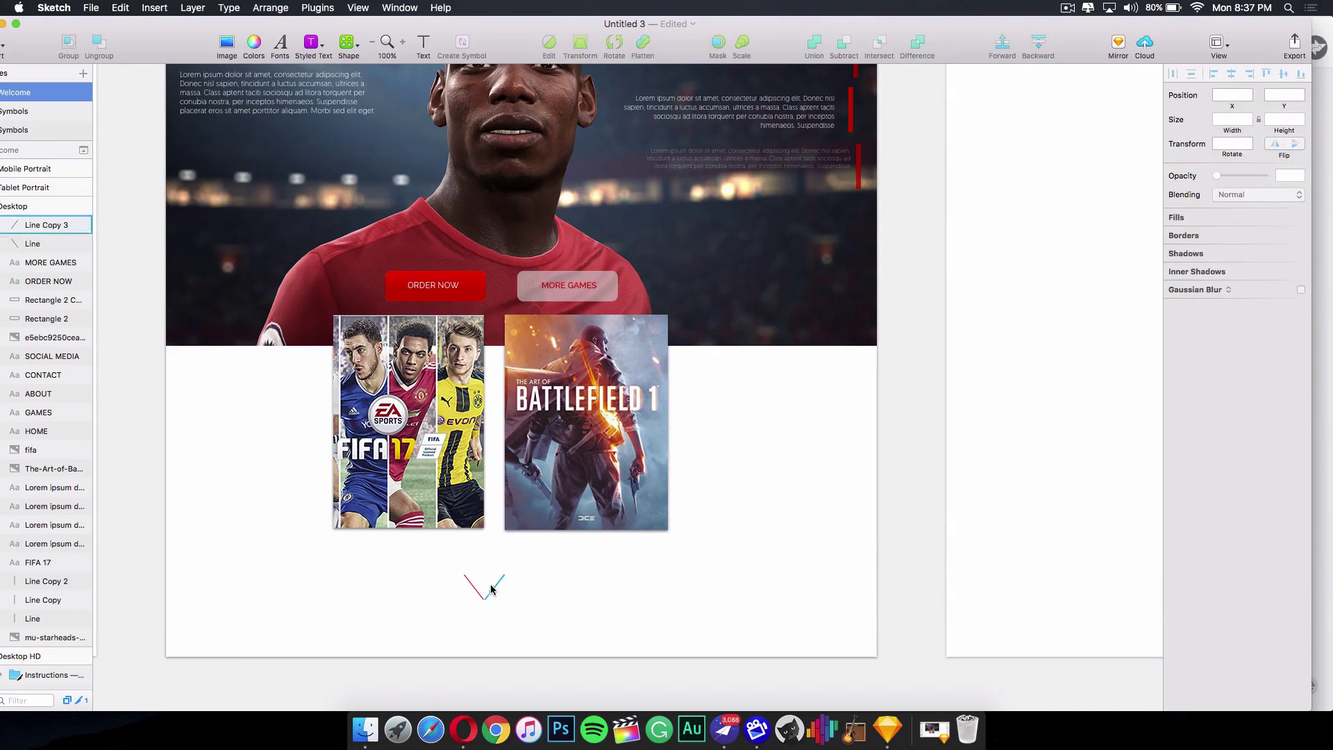
left_click_drag(492, 582, 492, 588)
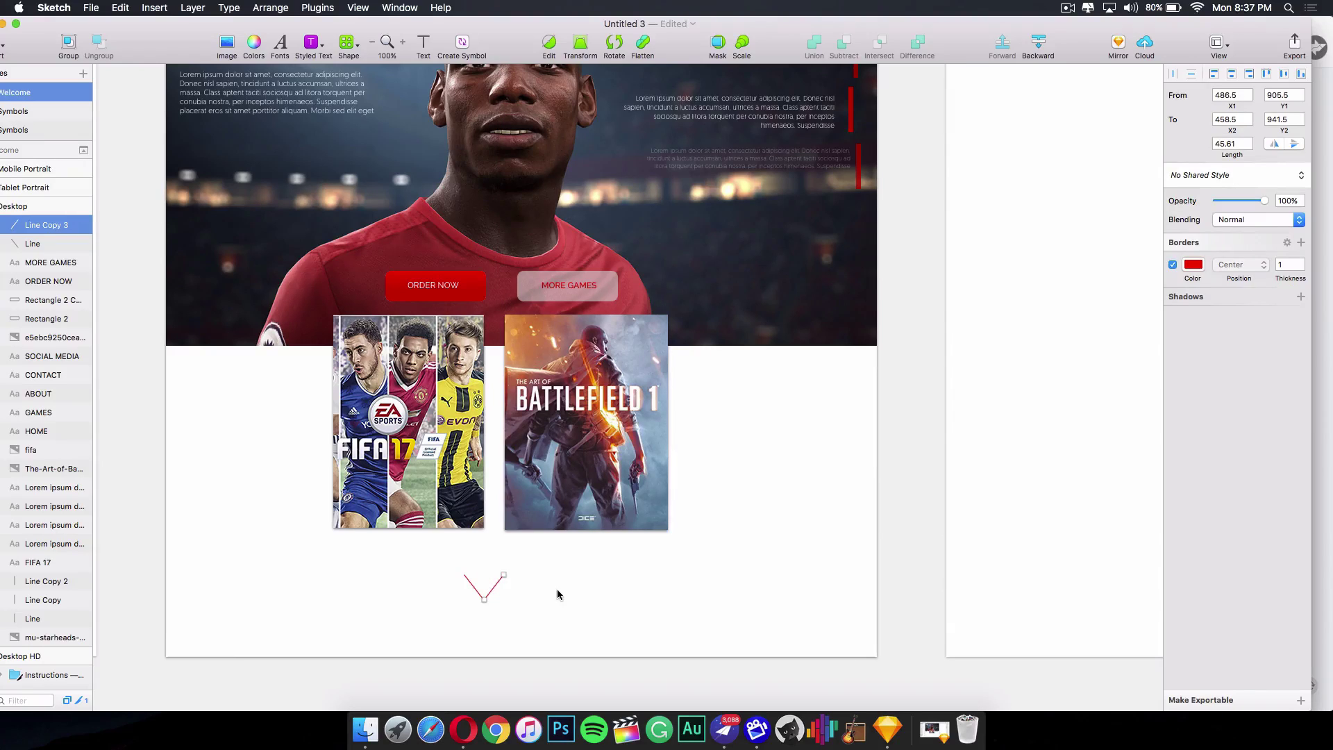
left_click(558, 591)
scroll(704, 612, "up", 2)
scroll(705, 617, "up", 5)
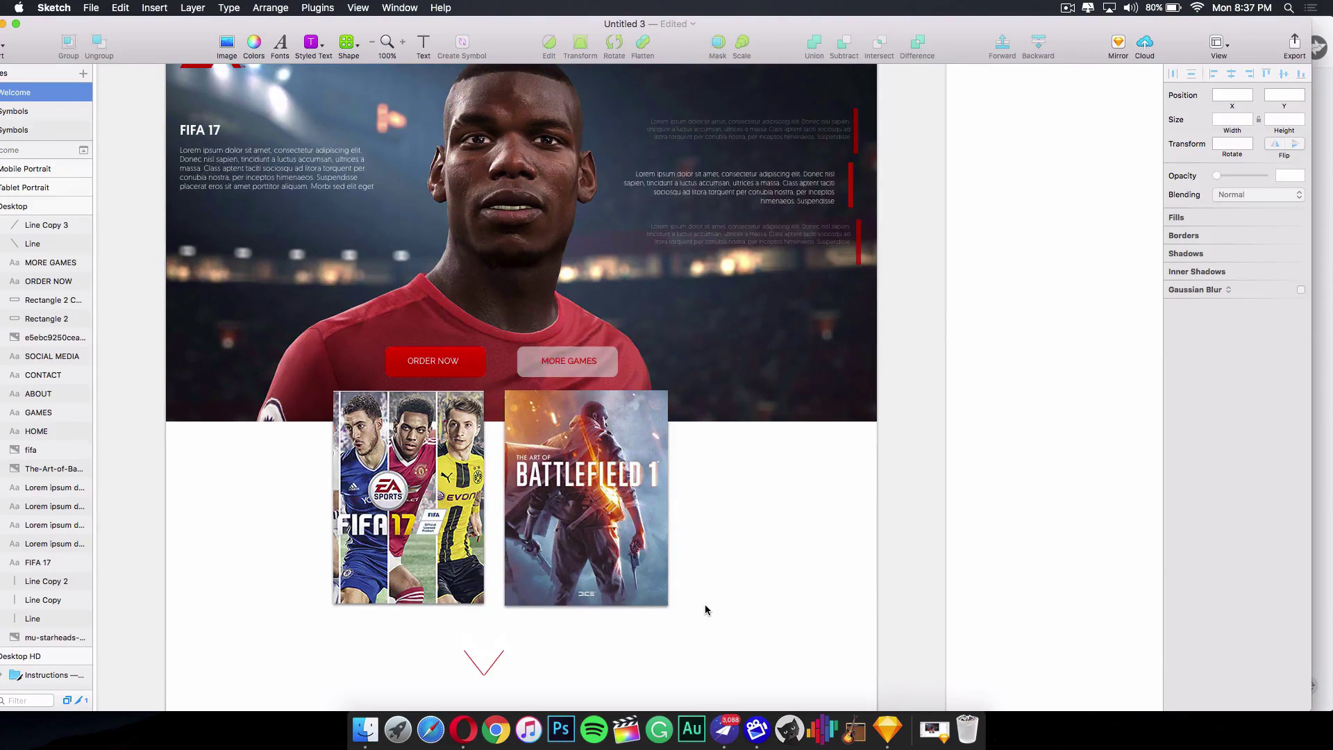
key("super+minus")
key("super+plus")
key("super+minus")
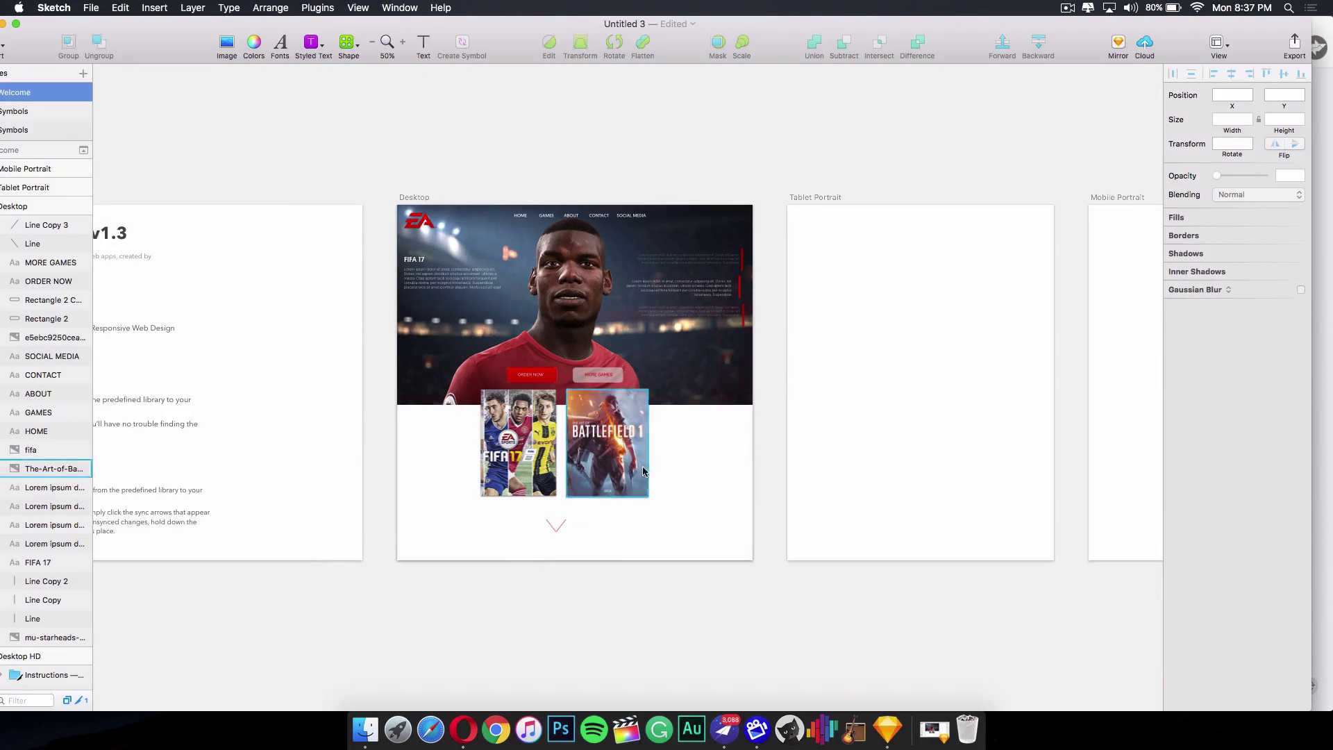
scroll(686, 505, "up", 3)
scroll(684, 521, "up", 5)
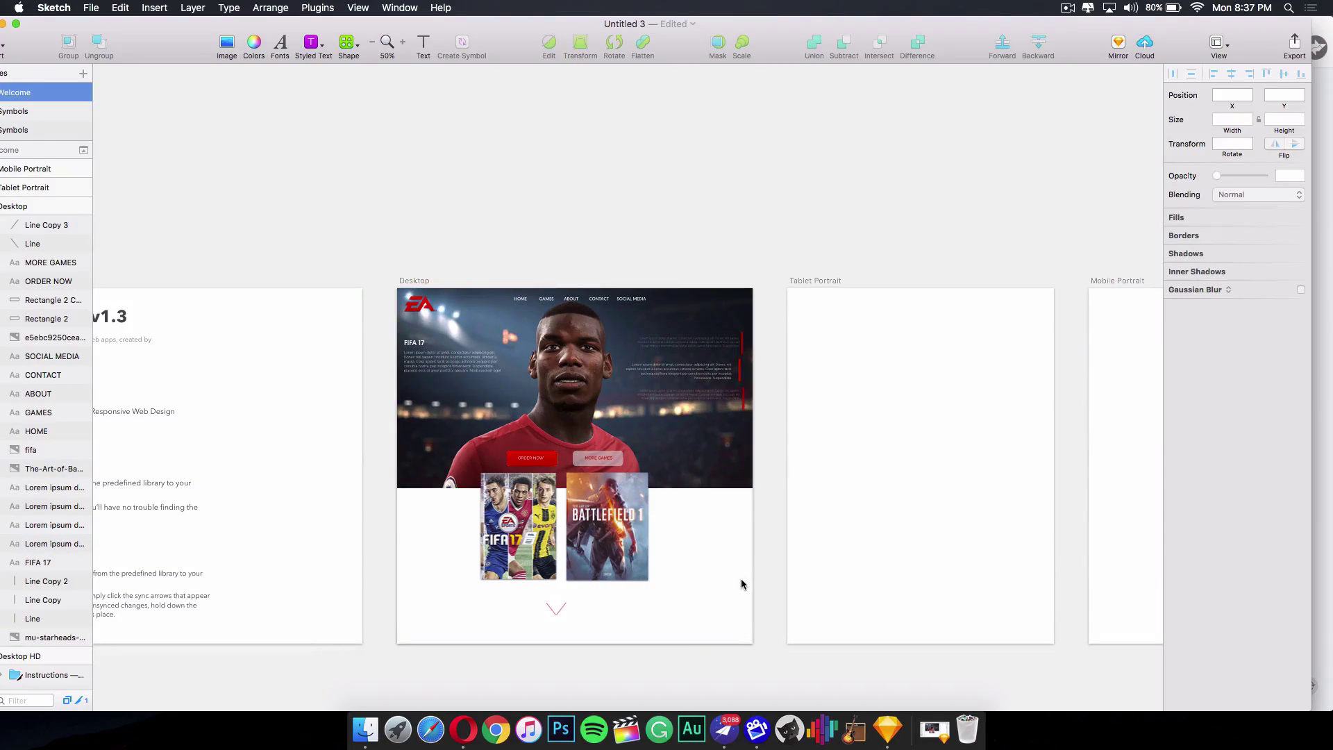
left_click(696, 466)
left_click(715, 574)
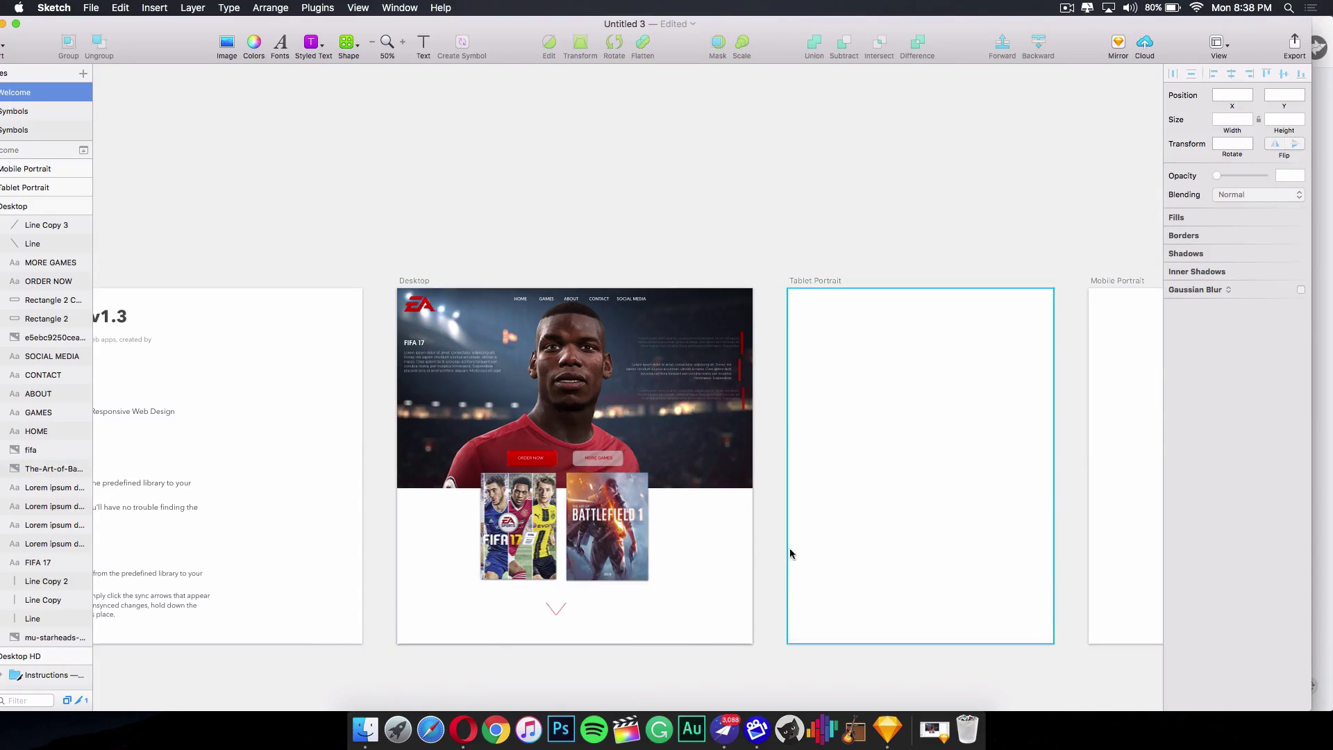
scroll(671, 576, "up", 2)
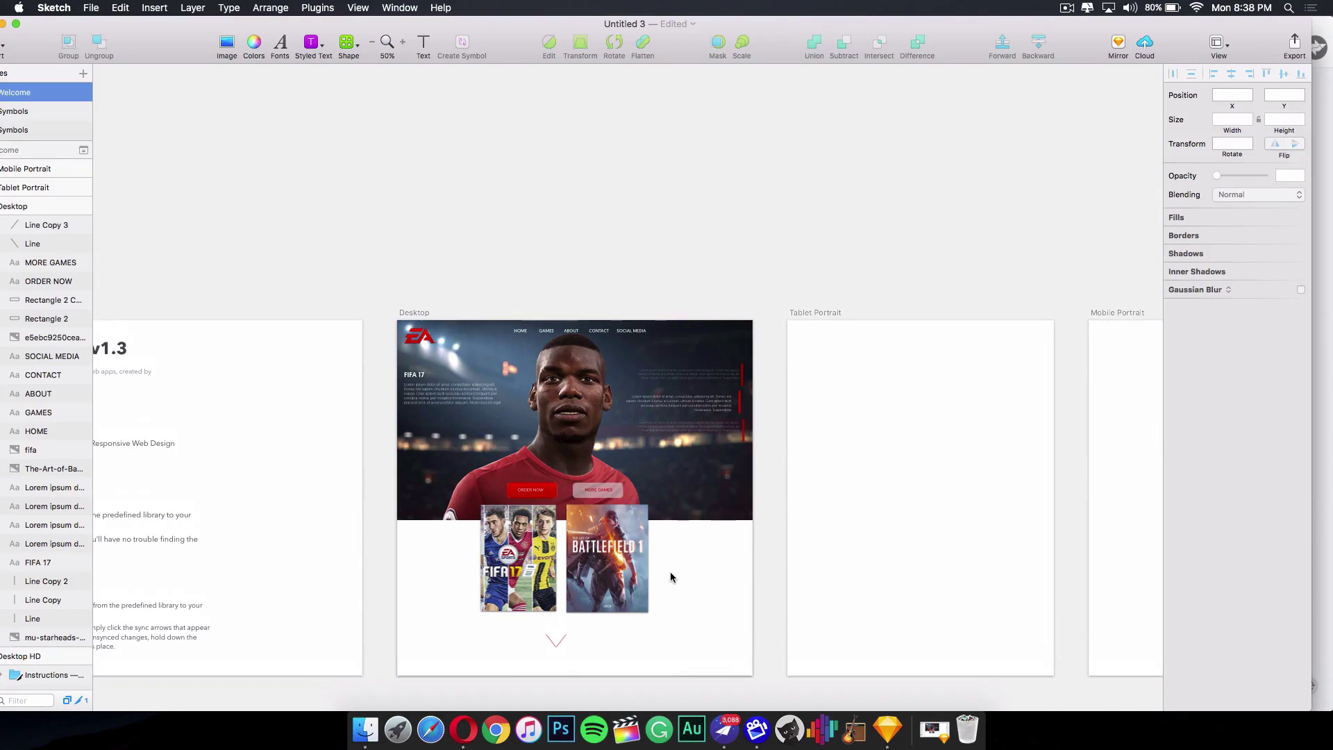